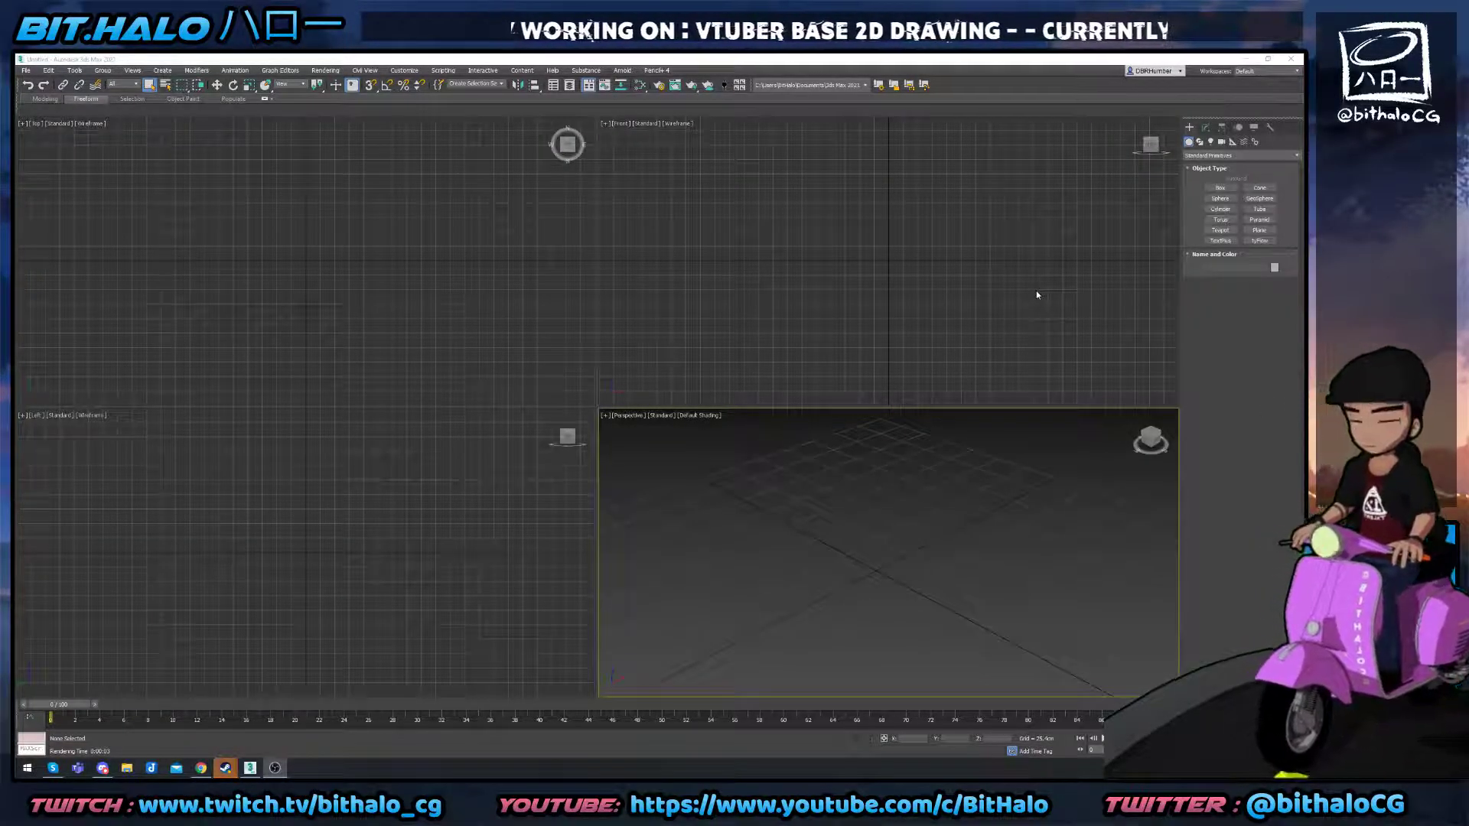
# Switch to the browser, show the PSOFT Pencil+ 4 for 3ds Max product page, and move its window away again.
pyautogui.click(1037, 295)
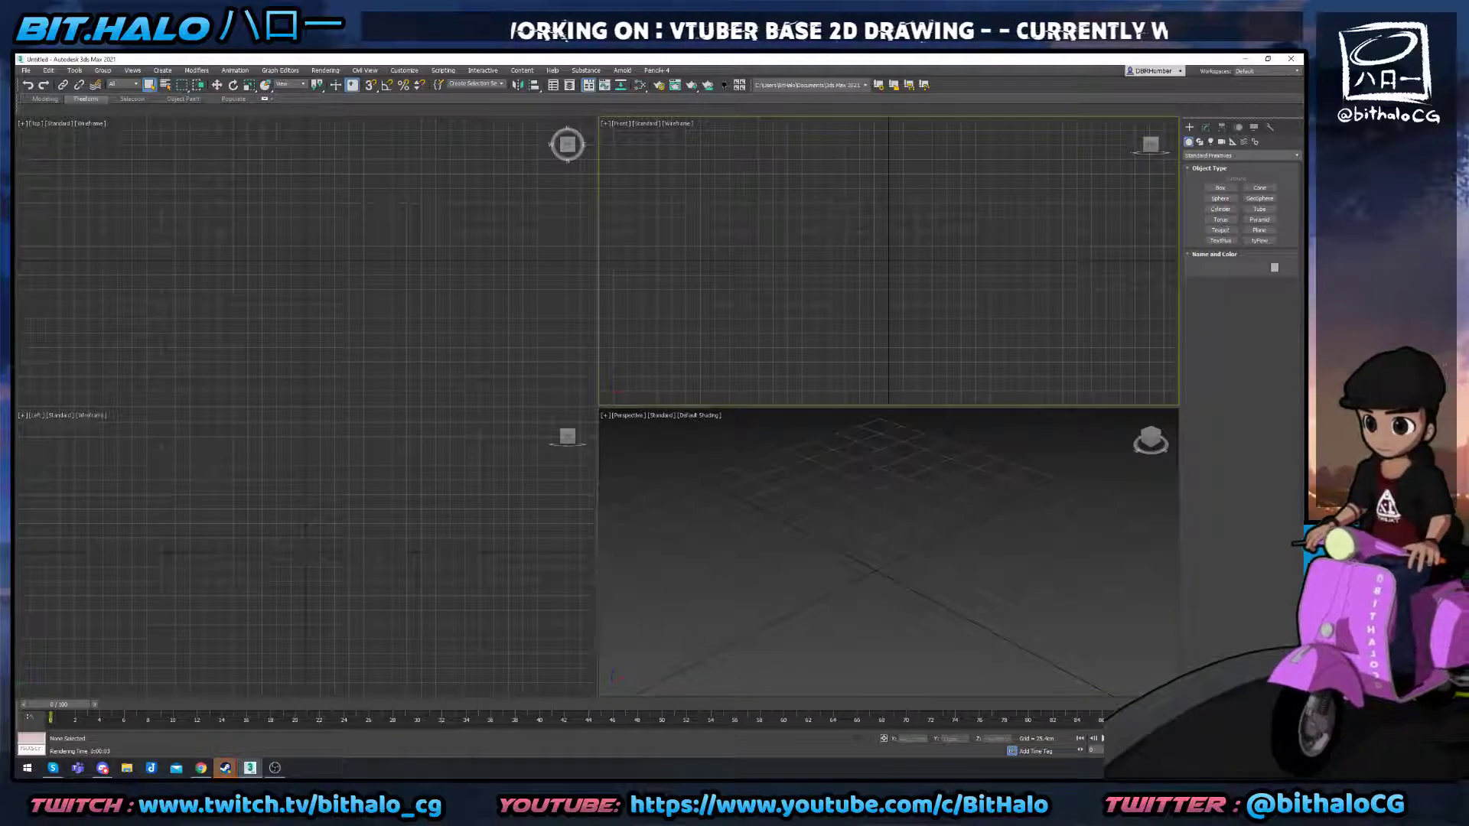
pyautogui.hotkey('alt', 'Tab')
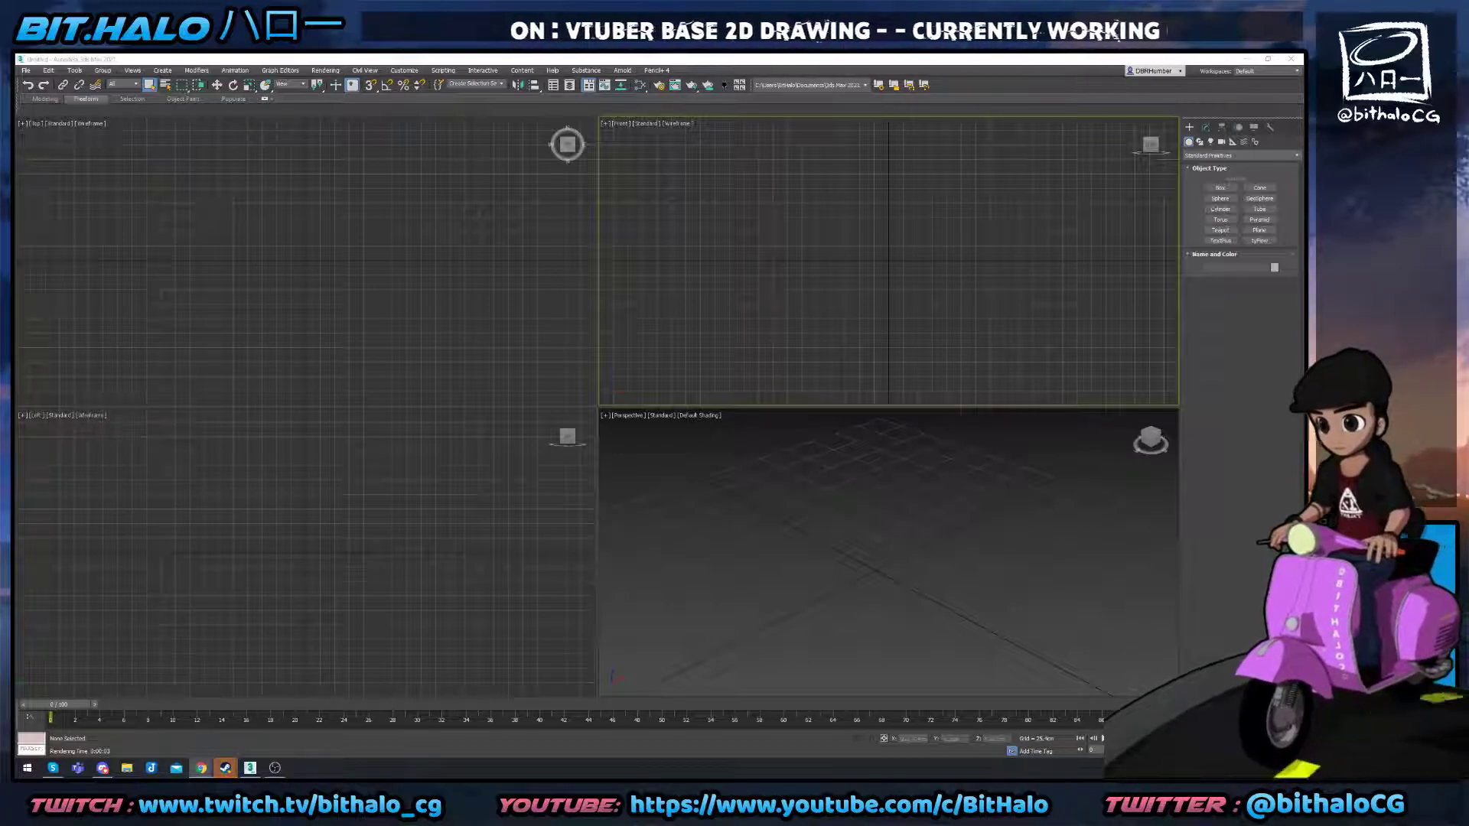
pyautogui.moveTo(1302, 123); pyautogui.dragTo(560, 109)
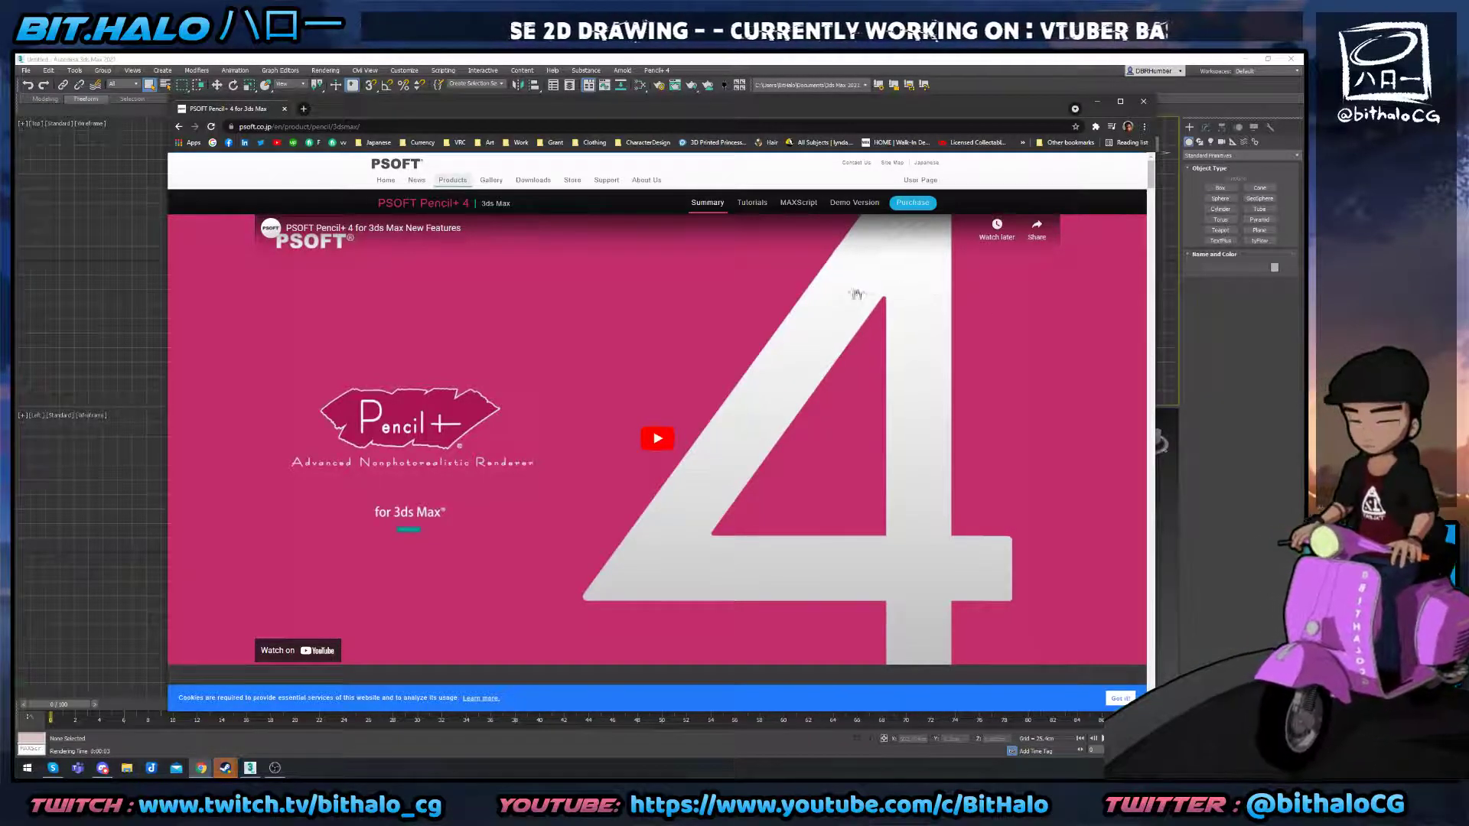
pyautogui.moveTo(498, 113); pyautogui.dragTo(1303, 172)
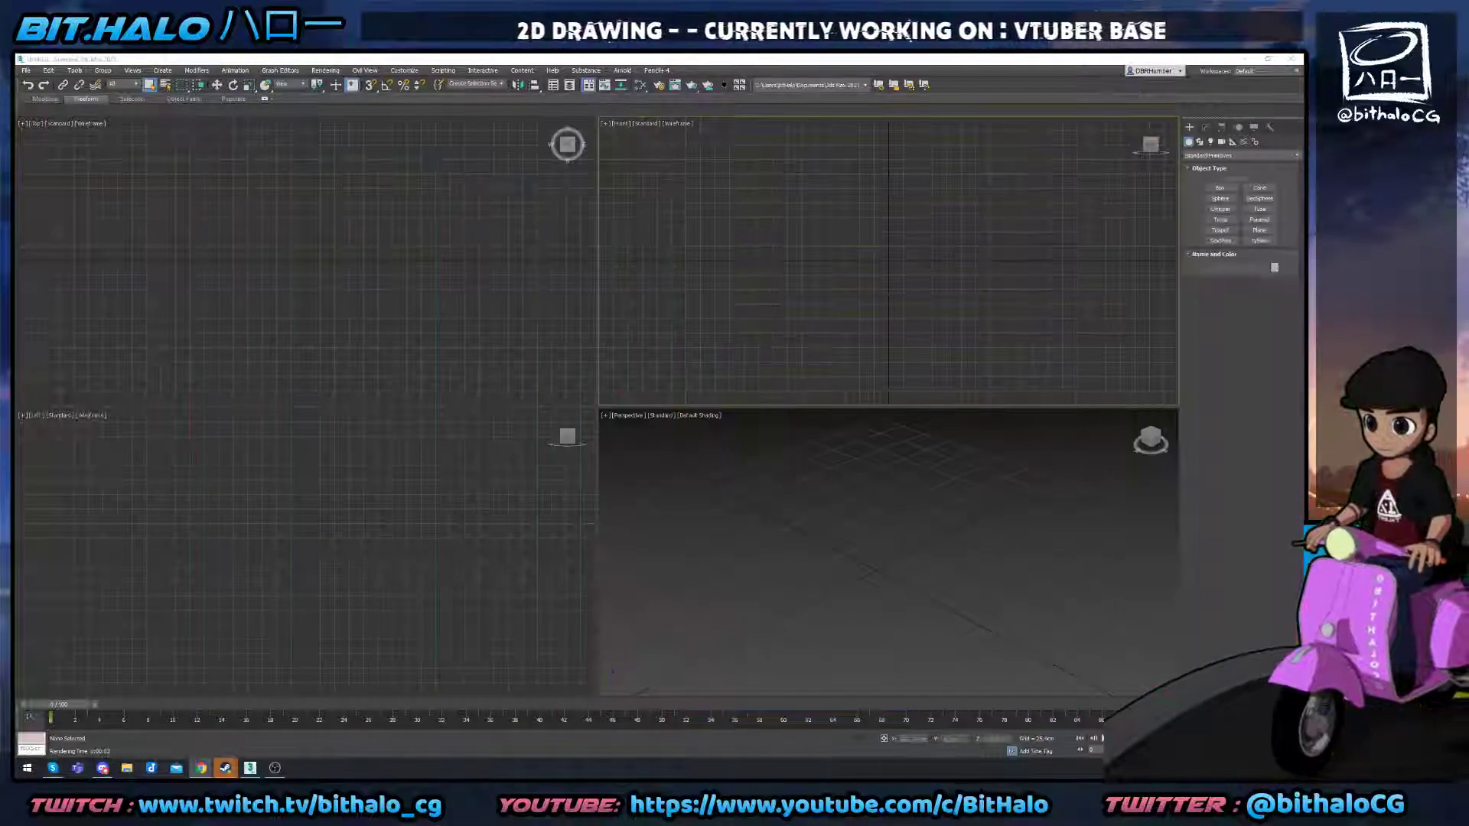
# Create a sphere near the grid centre in the Perspective view, test-render it and deselect it.
pyautogui.click(924, 463)
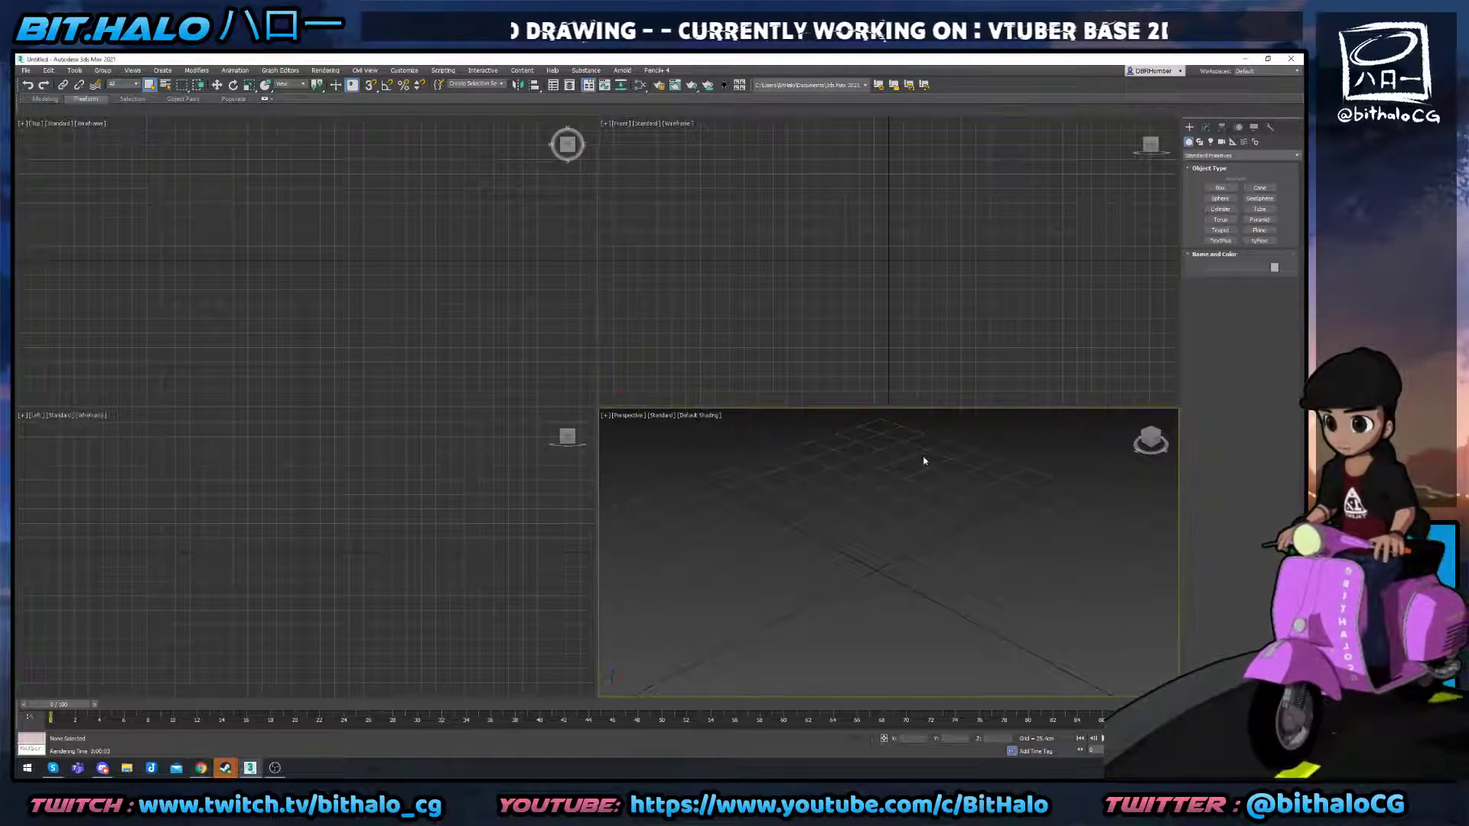
pyautogui.click(1221, 198)
pyautogui.moveTo(878, 557); pyautogui.dragTo(916, 553)
pyautogui.rightClick(916, 554)
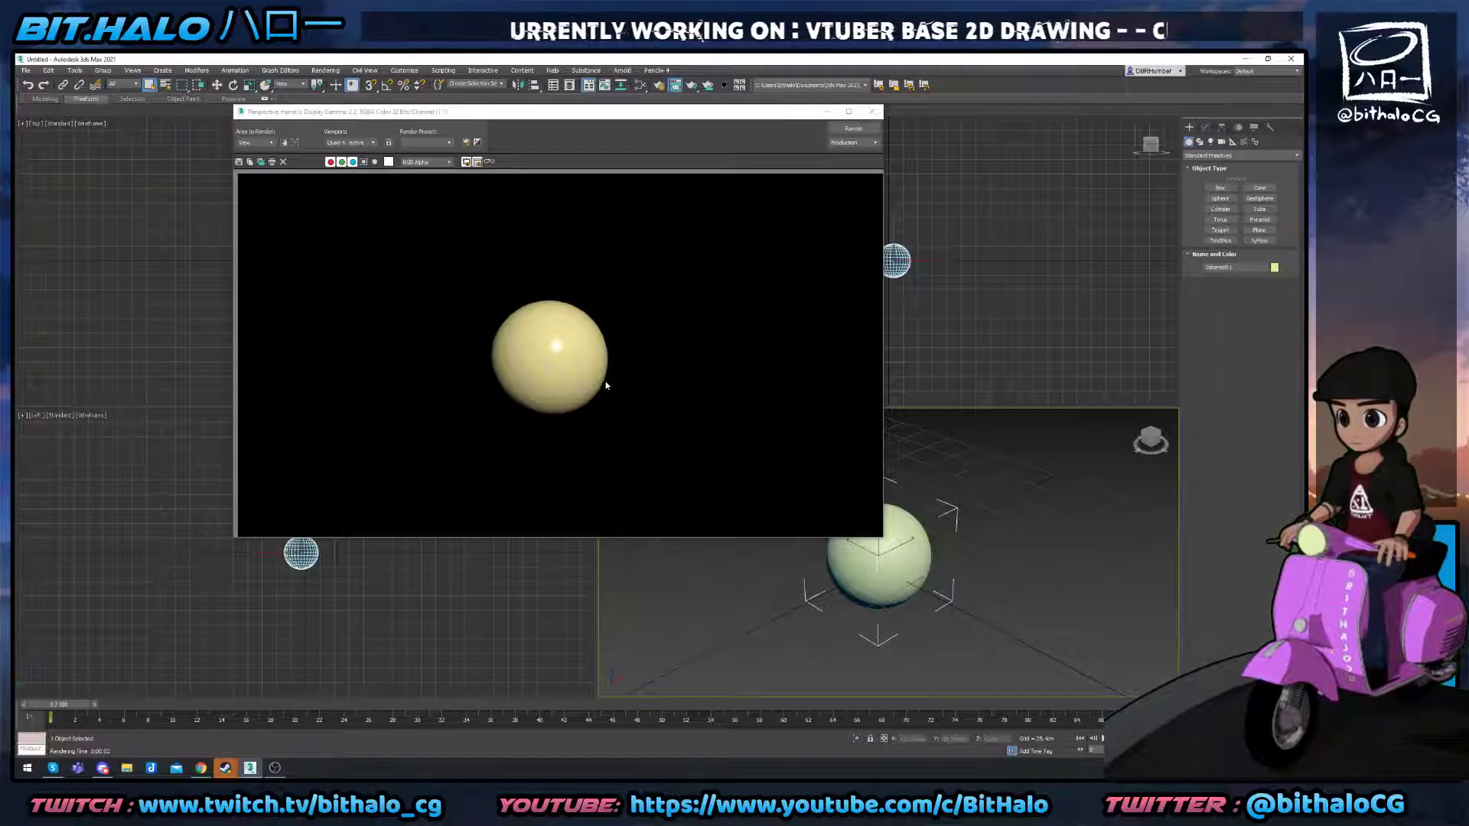
pyautogui.click(871, 113)
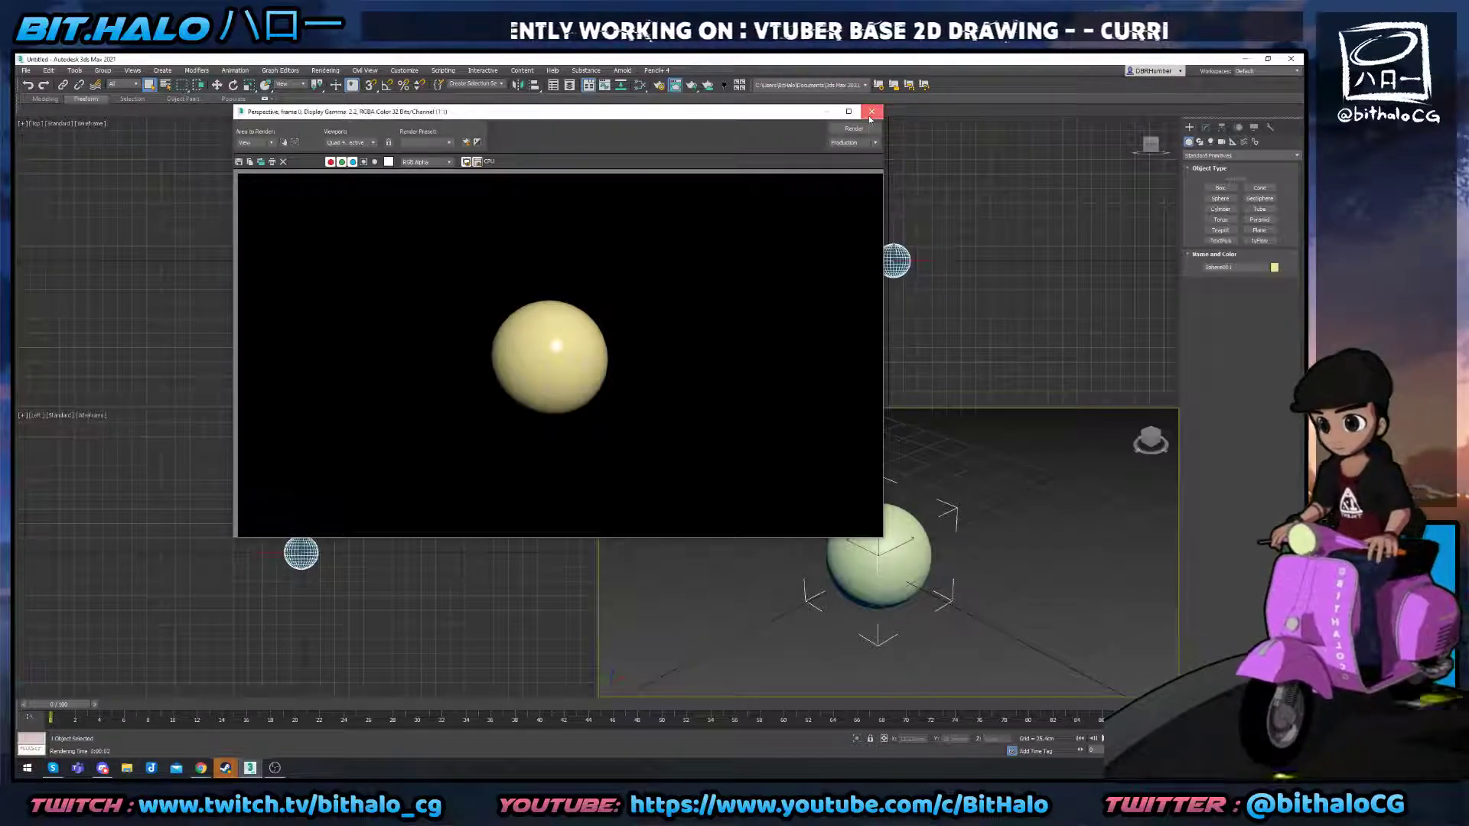
pyautogui.click(785, 497)
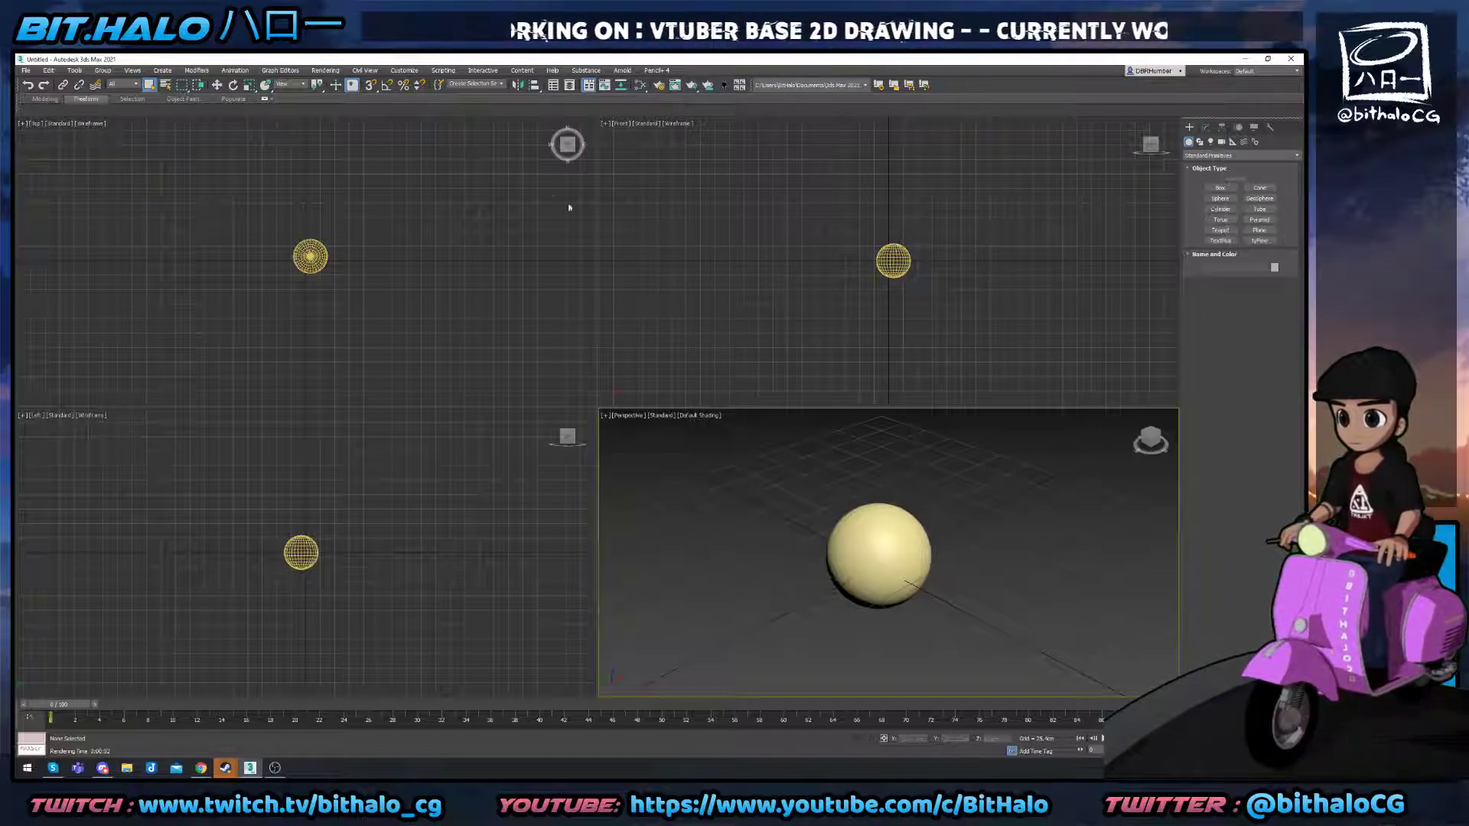
# Change the production renderer from Arnold to Scanline Renderer in Render Setup.
pyautogui.click(315, 71)
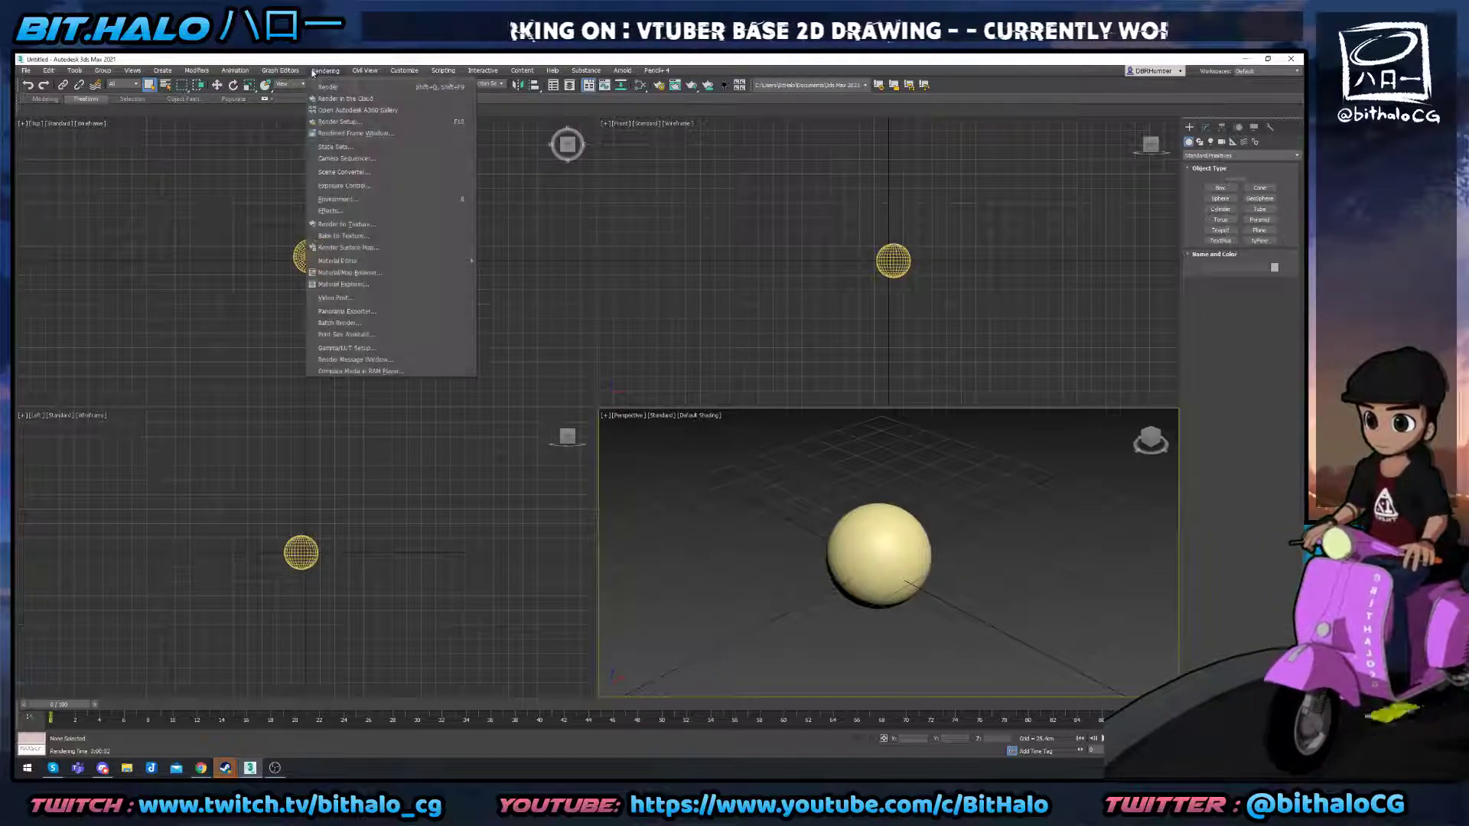
pyautogui.click(345, 121)
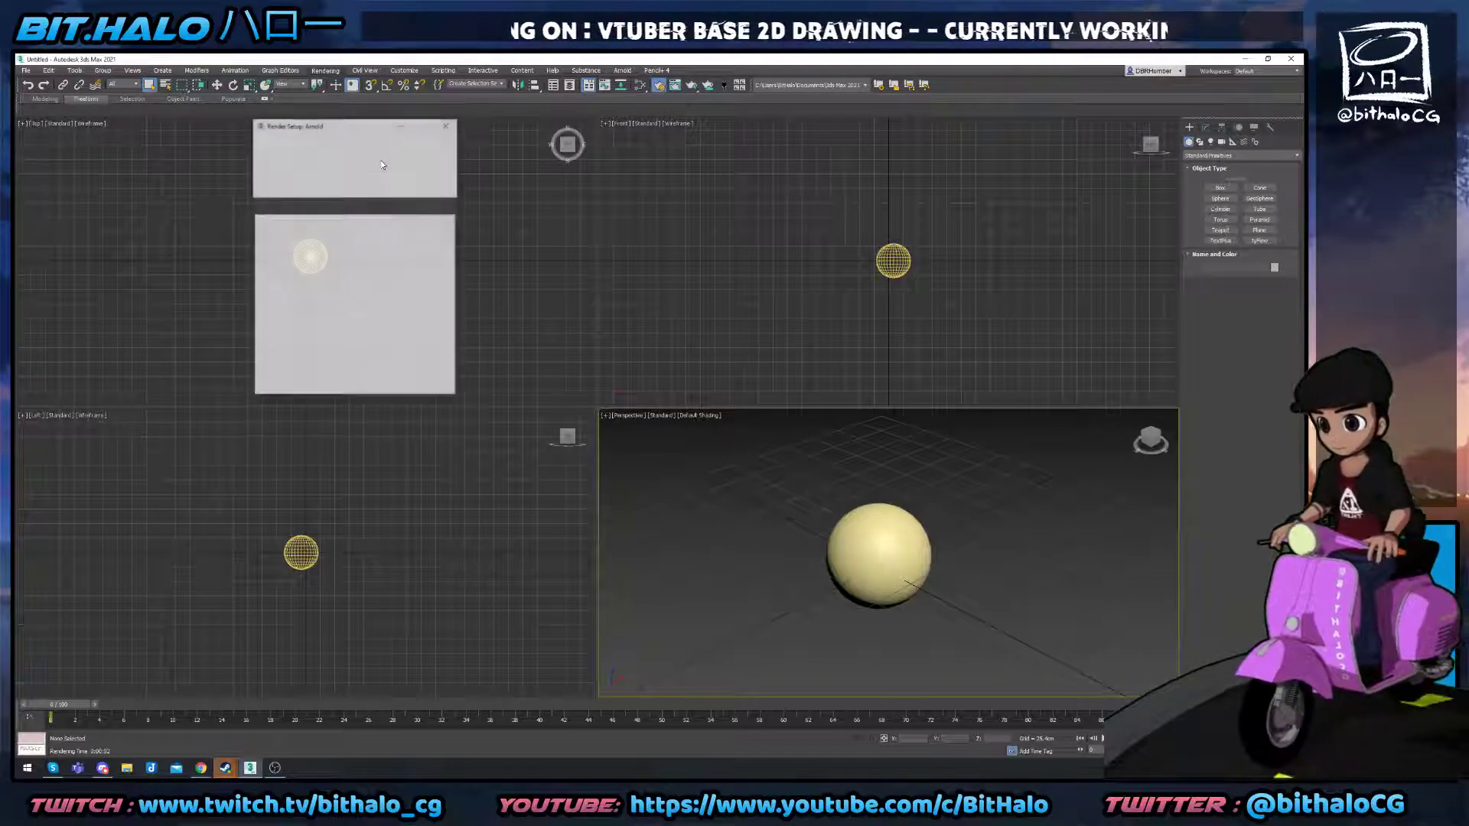
pyautogui.moveTo(363, 122); pyautogui.dragTo(749, 232)
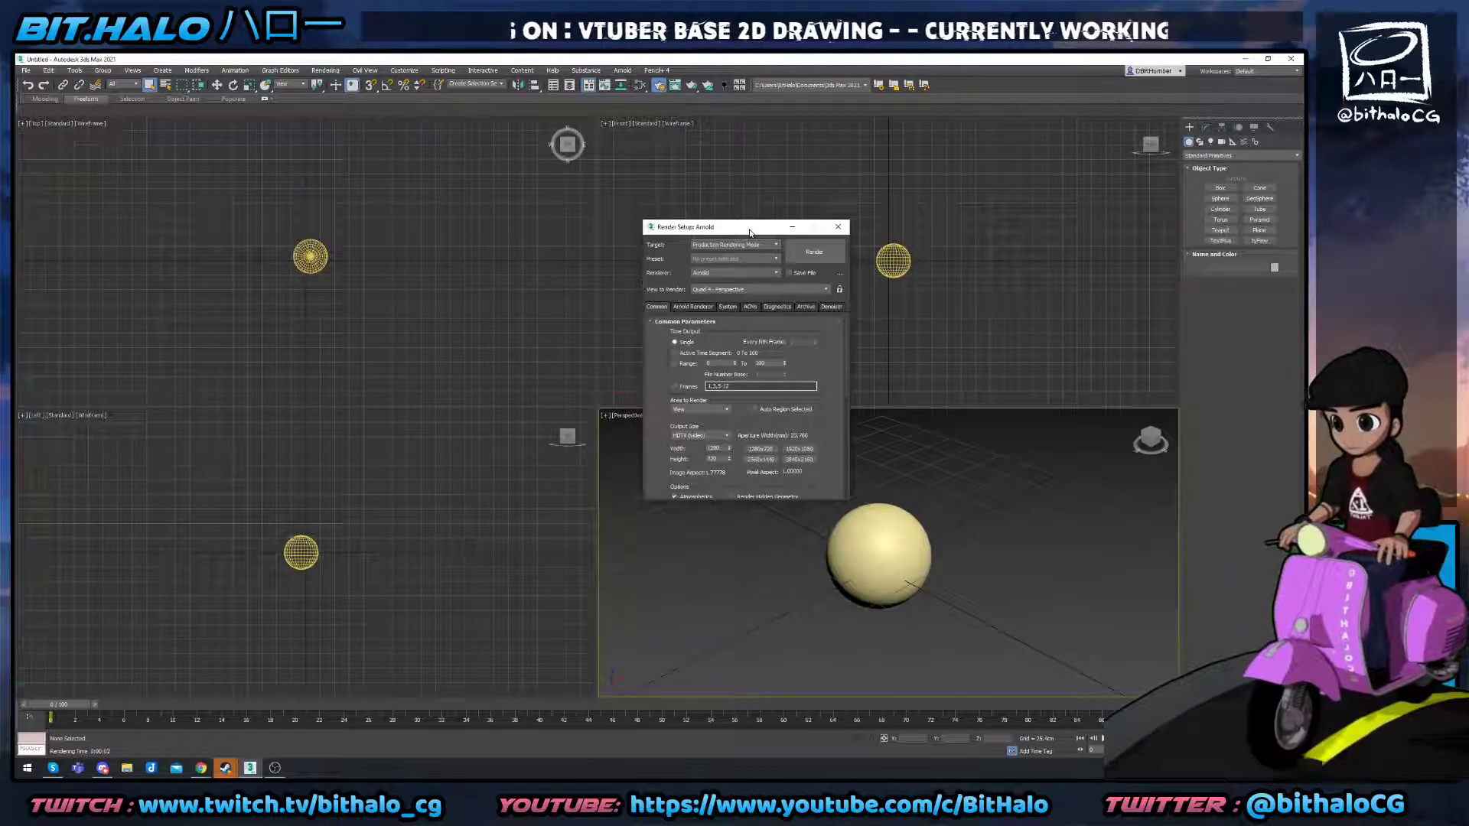
pyautogui.click(711, 273)
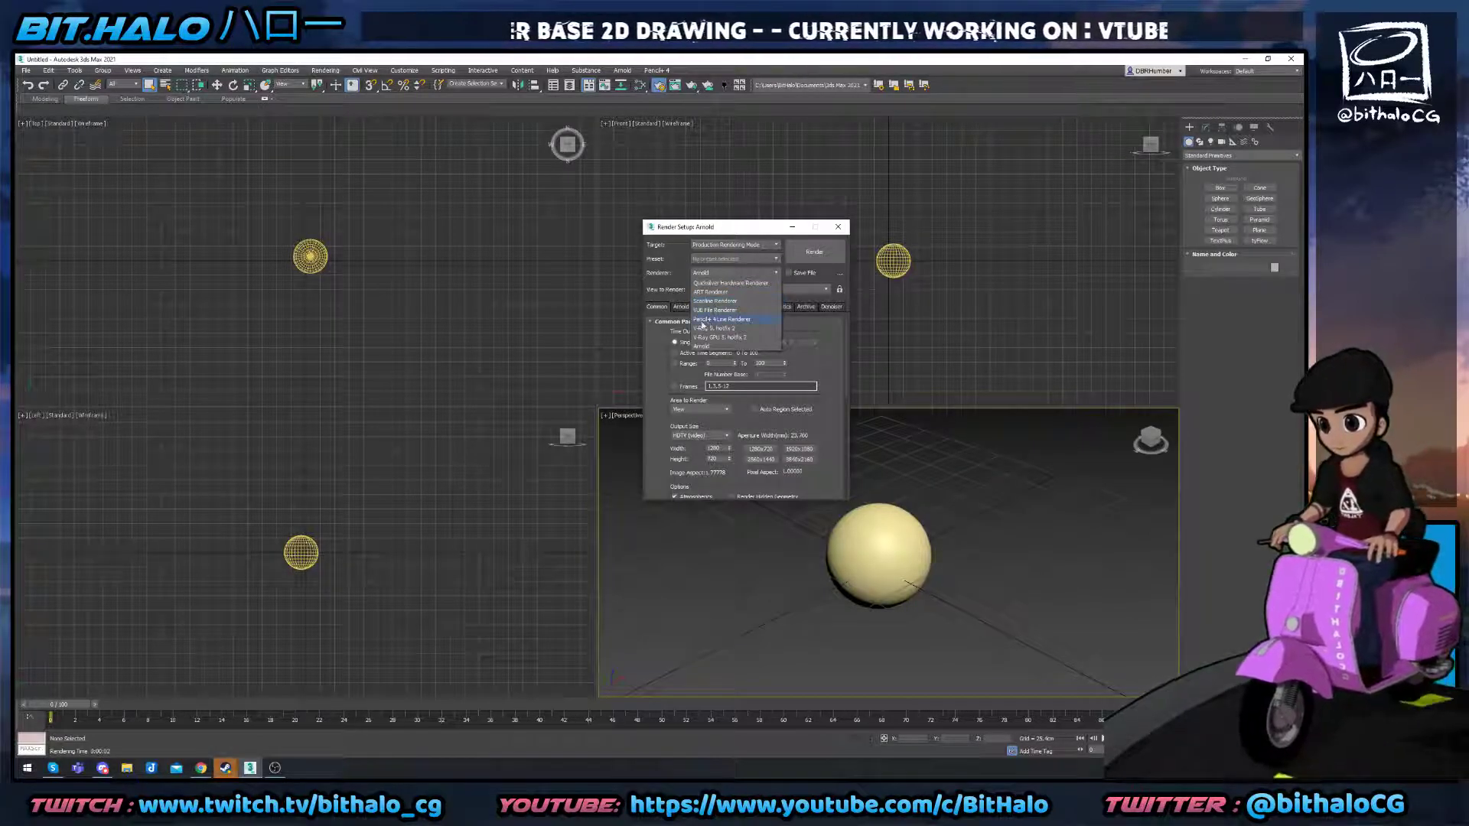
pyautogui.click(723, 301)
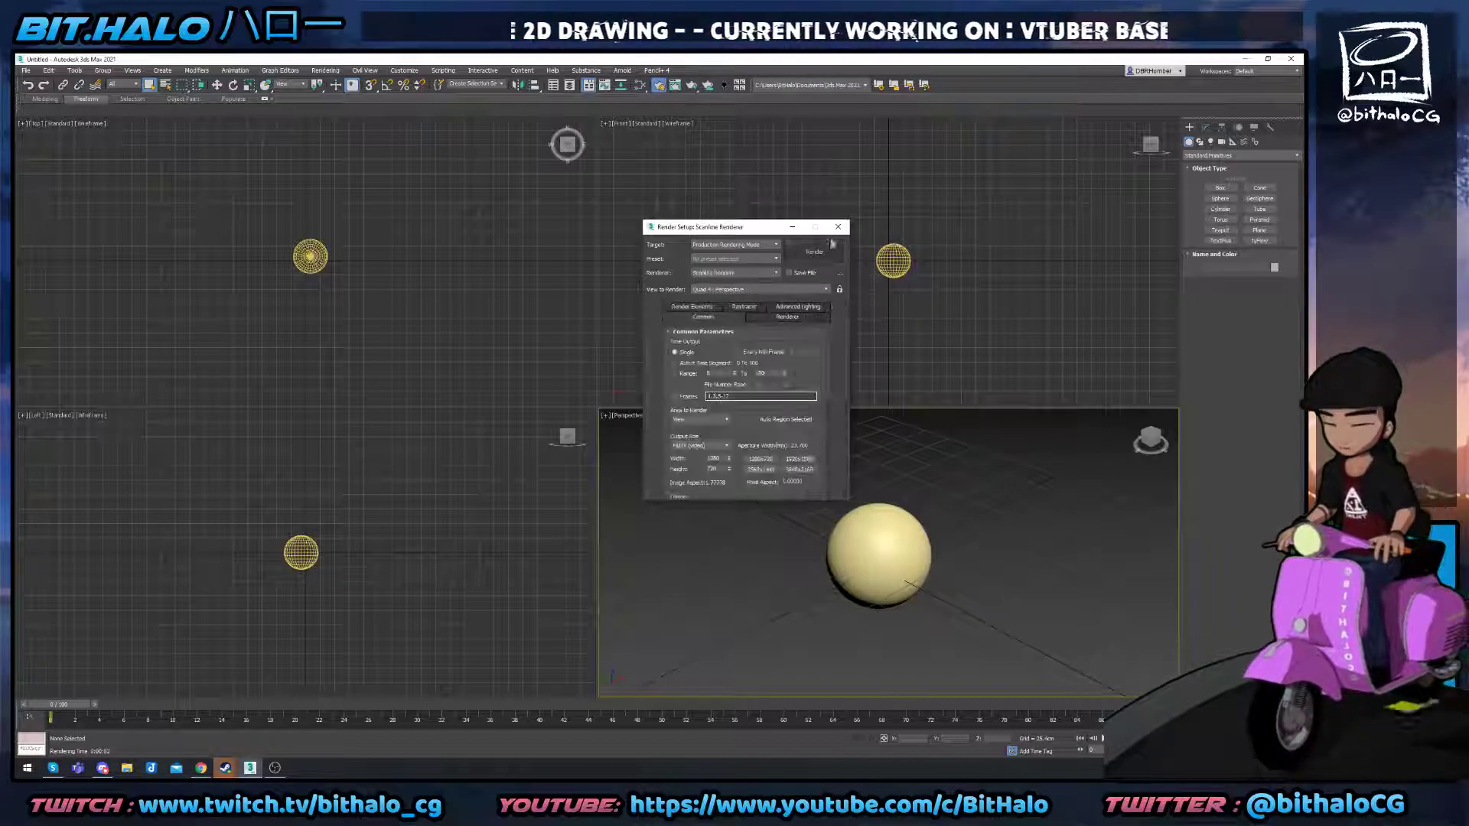
pyautogui.click(838, 227)
pyautogui.click(709, 242)
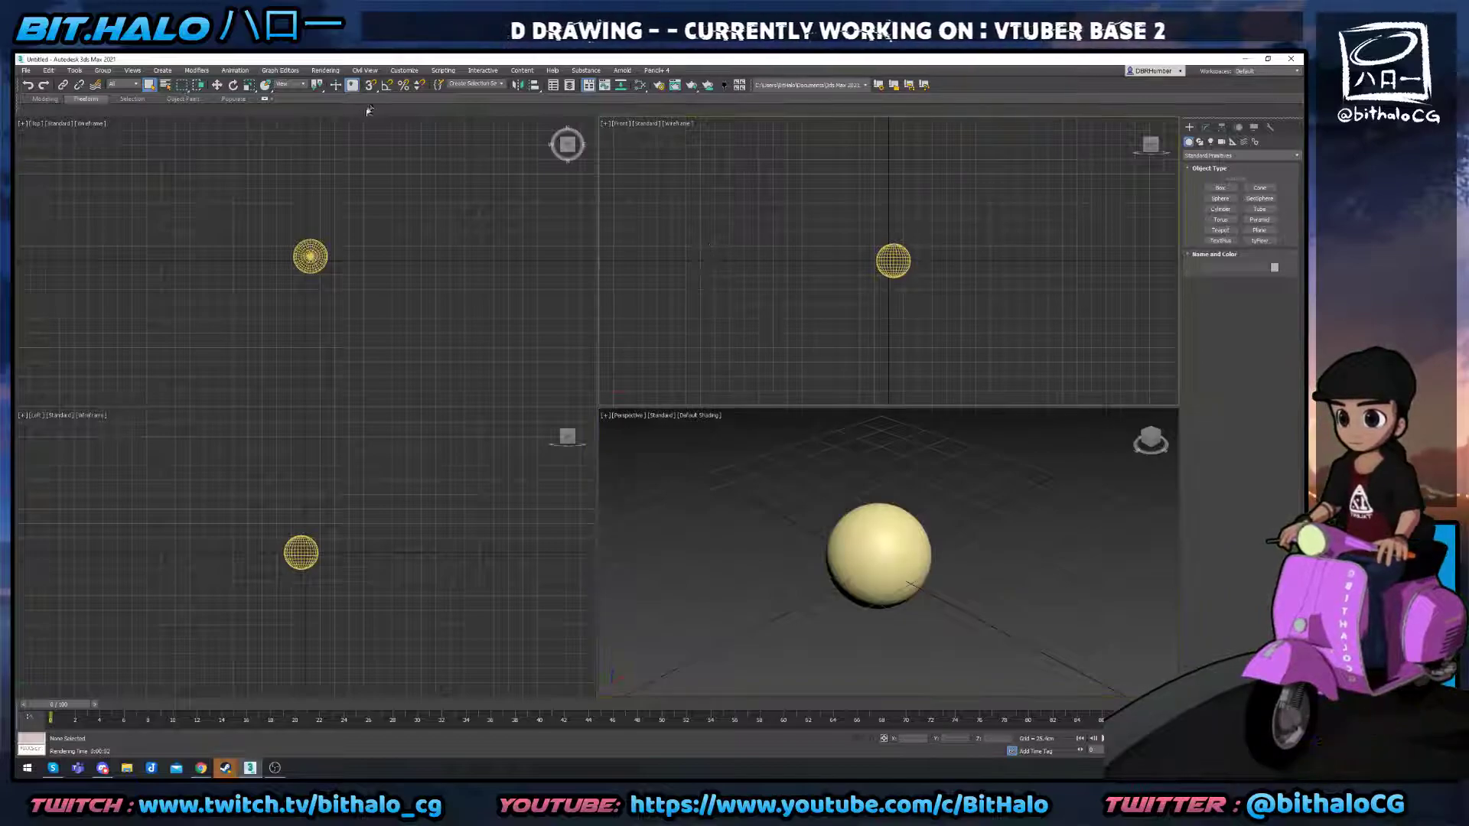
# Set the render output size to 1920x1080 and test-render the Perspective view.
pyautogui.click(325, 71)
pyautogui.click(340, 122)
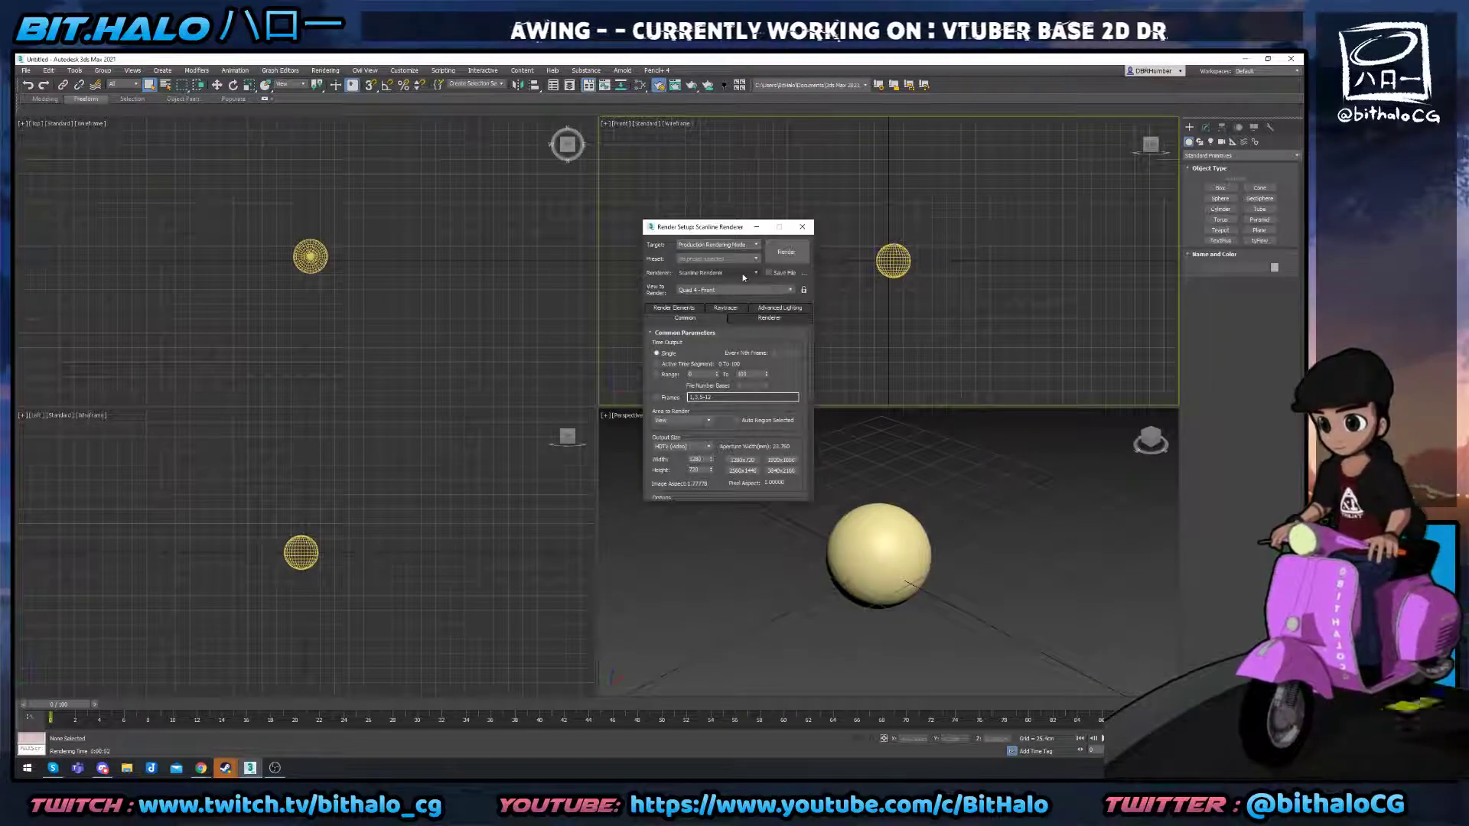
pyautogui.click(780, 460)
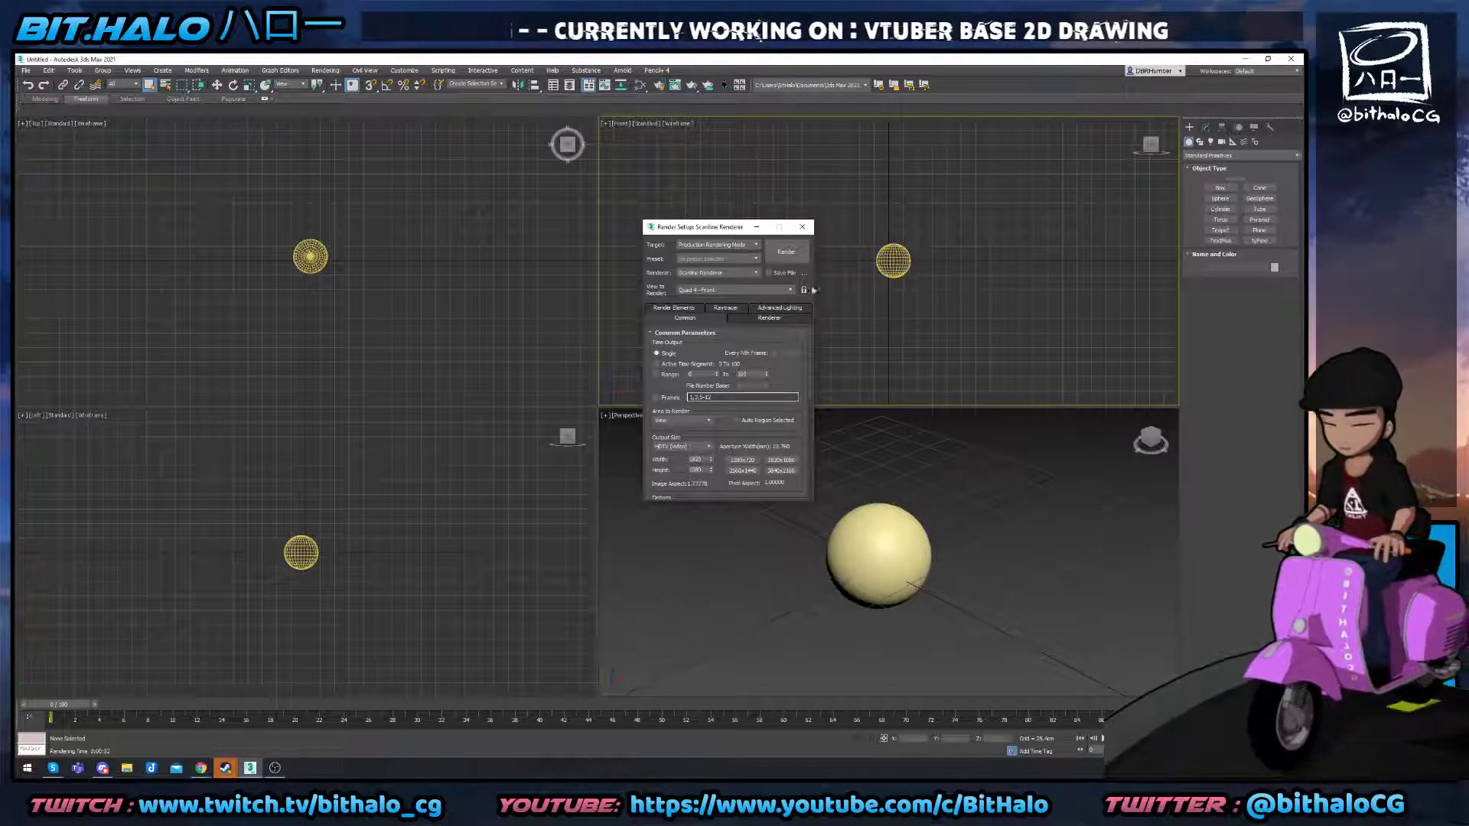
pyautogui.hotkey('shift', 'q')
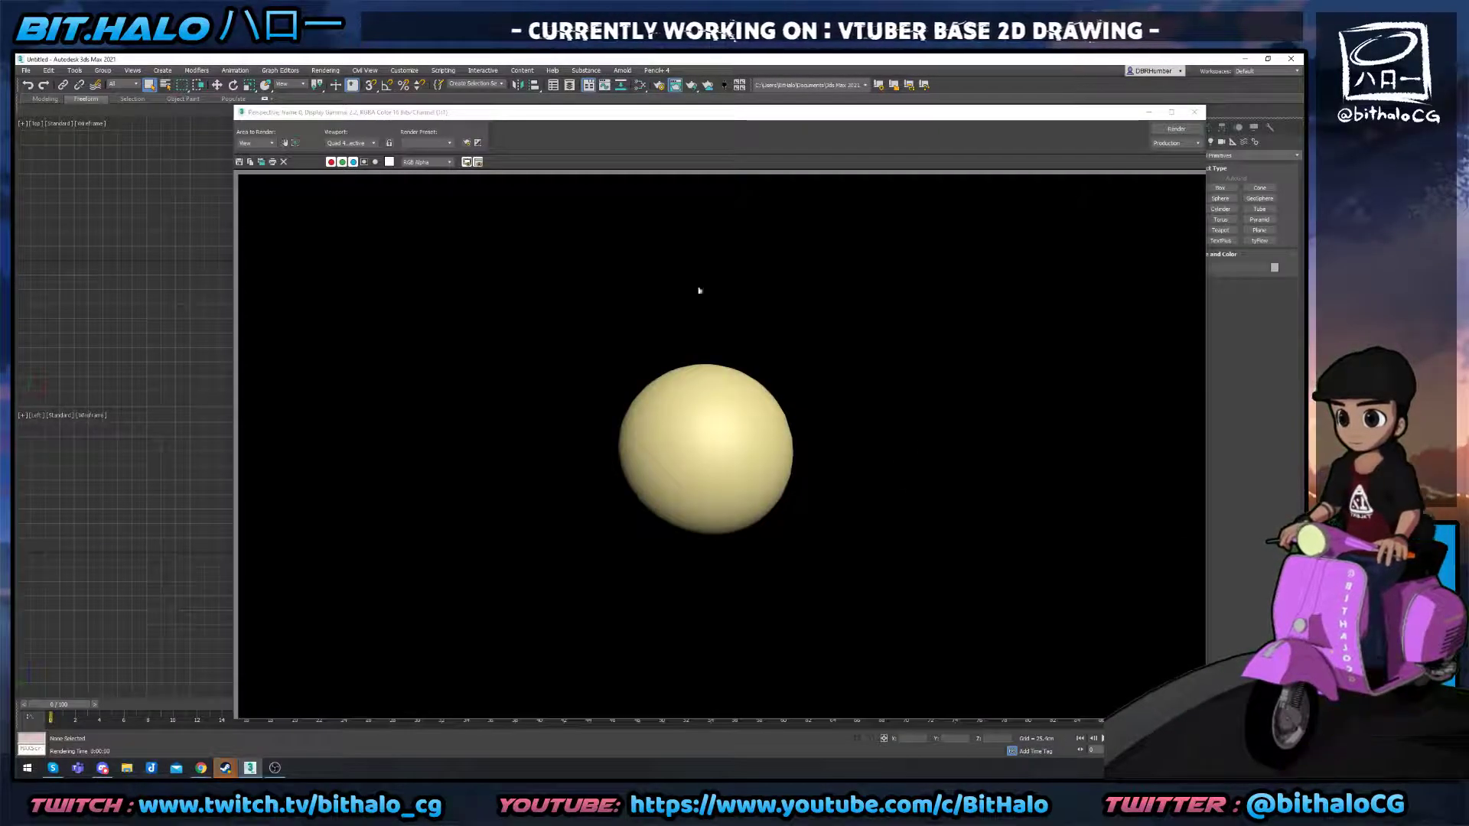
pyautogui.click(1199, 113)
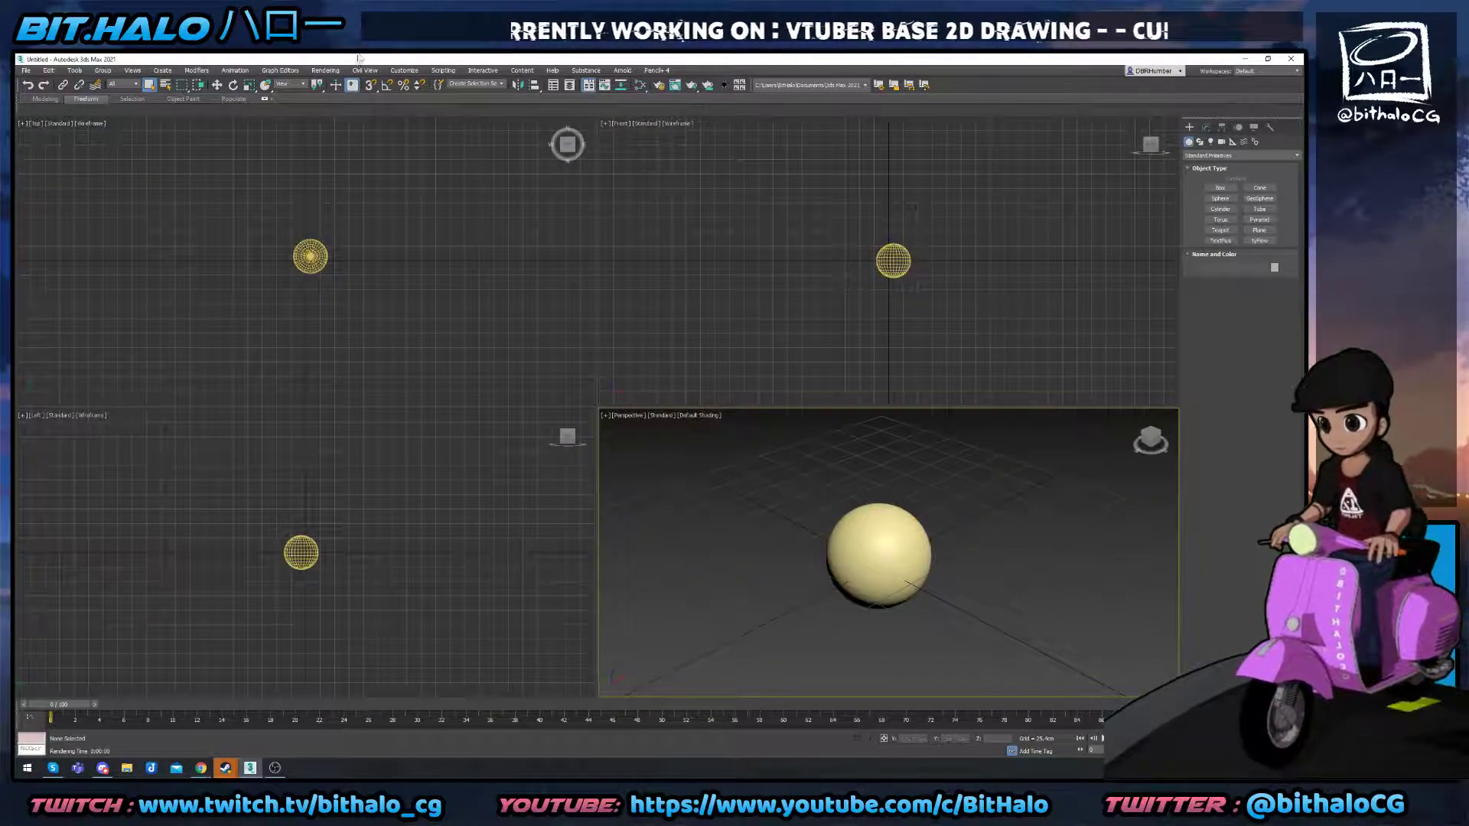
# Set the environment background colour to teal and test-render the sphere against it.
pyautogui.click(326, 70)
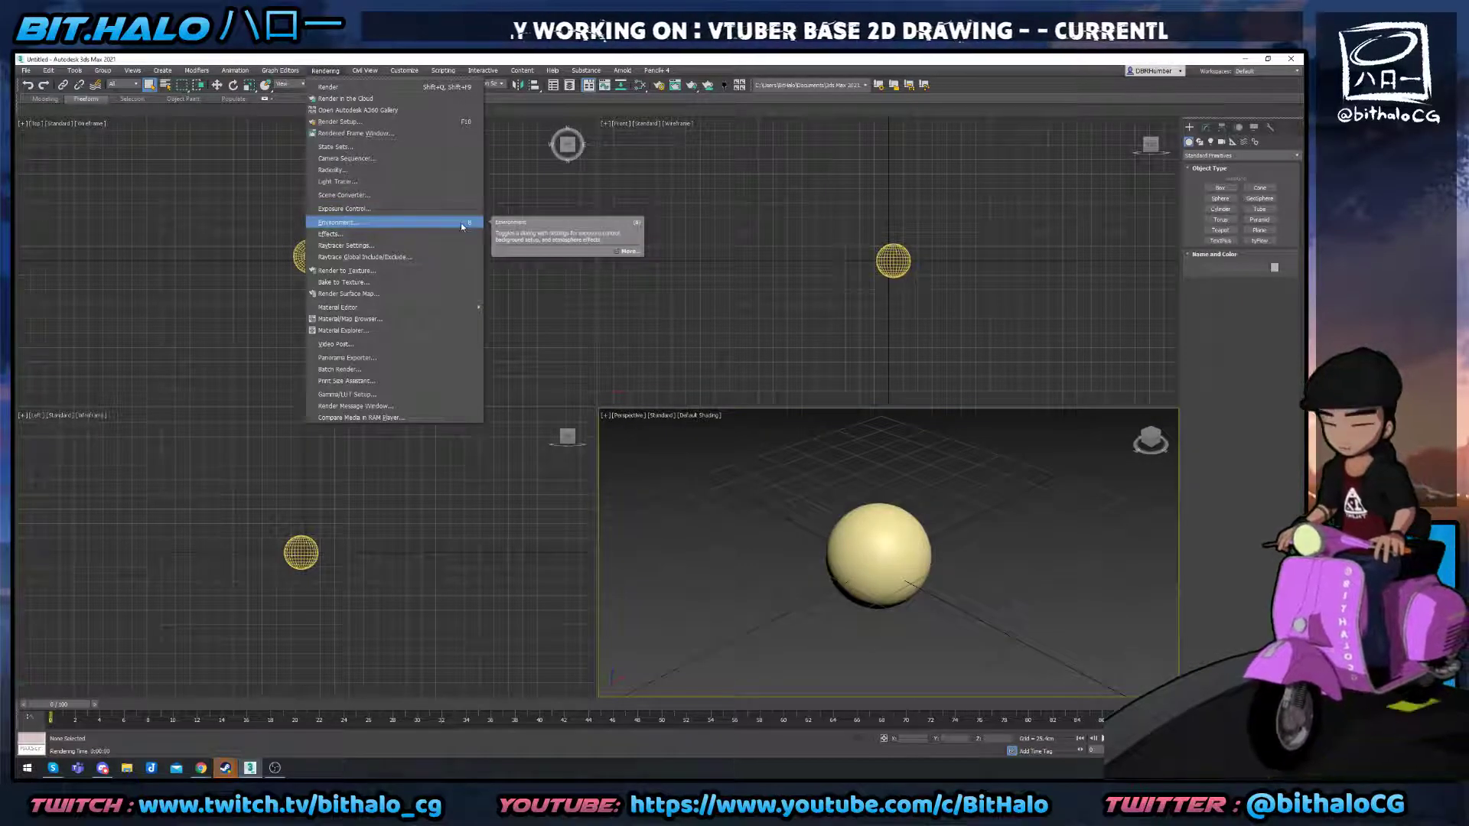
pyautogui.click(460, 223)
pyautogui.moveTo(1115, 101); pyautogui.dragTo(638, 181)
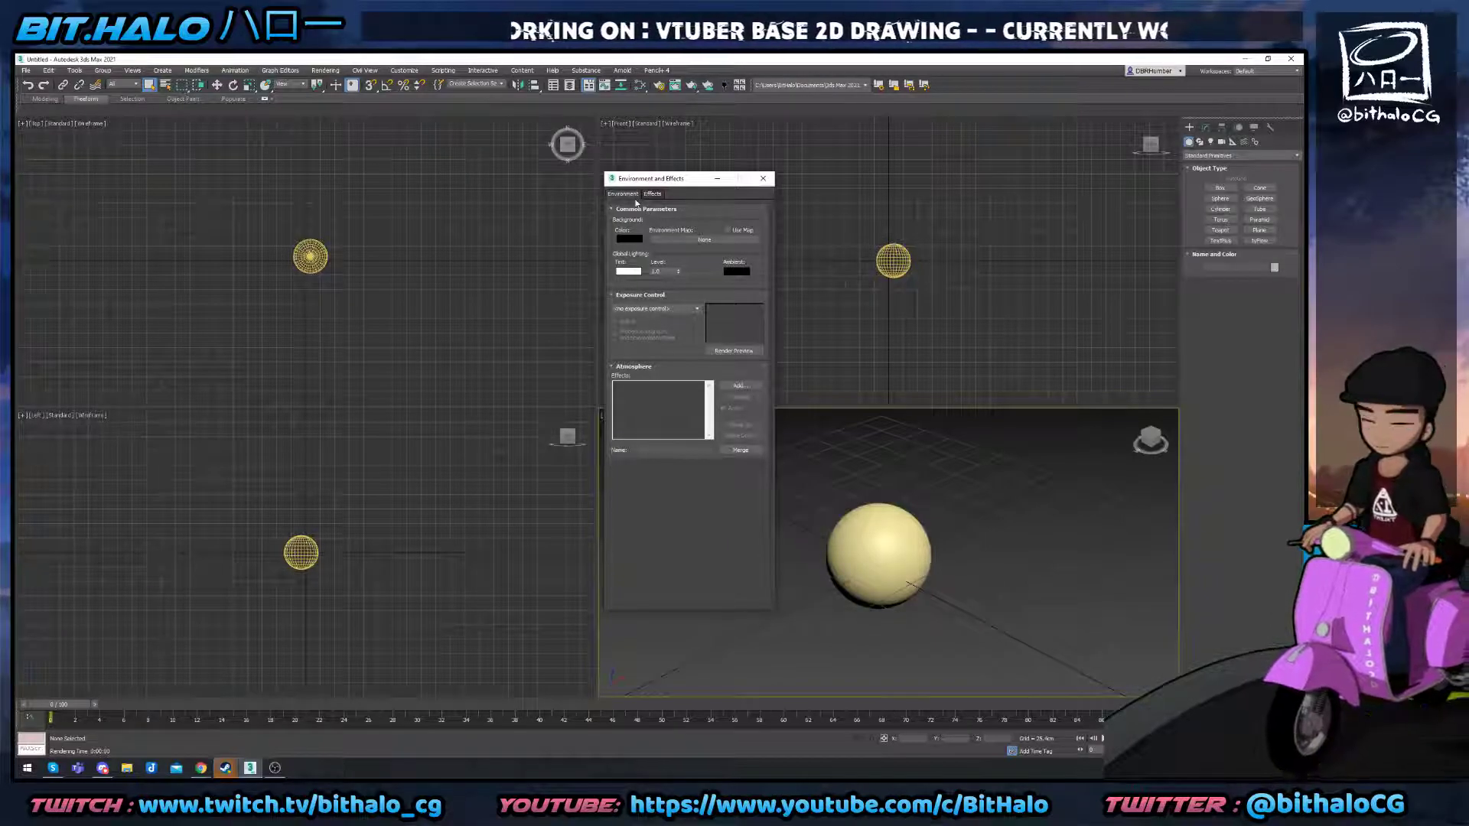
pyautogui.click(628, 242)
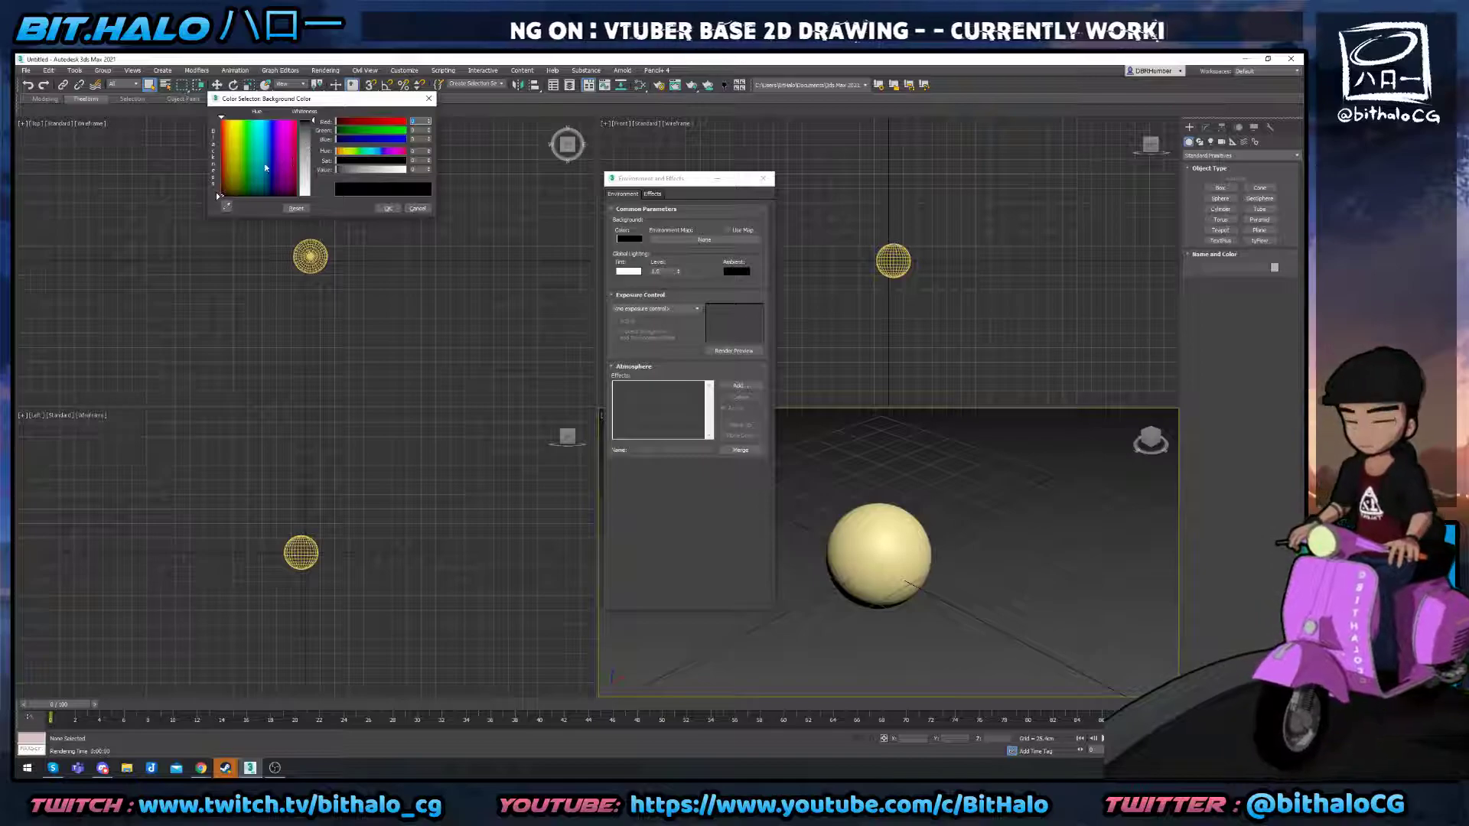
pyautogui.moveTo(266, 167)
pyautogui.mouseDown()
pyautogui.moveTo(265, 147)
pyautogui.moveTo(261, 178)
pyautogui.mouseUp()
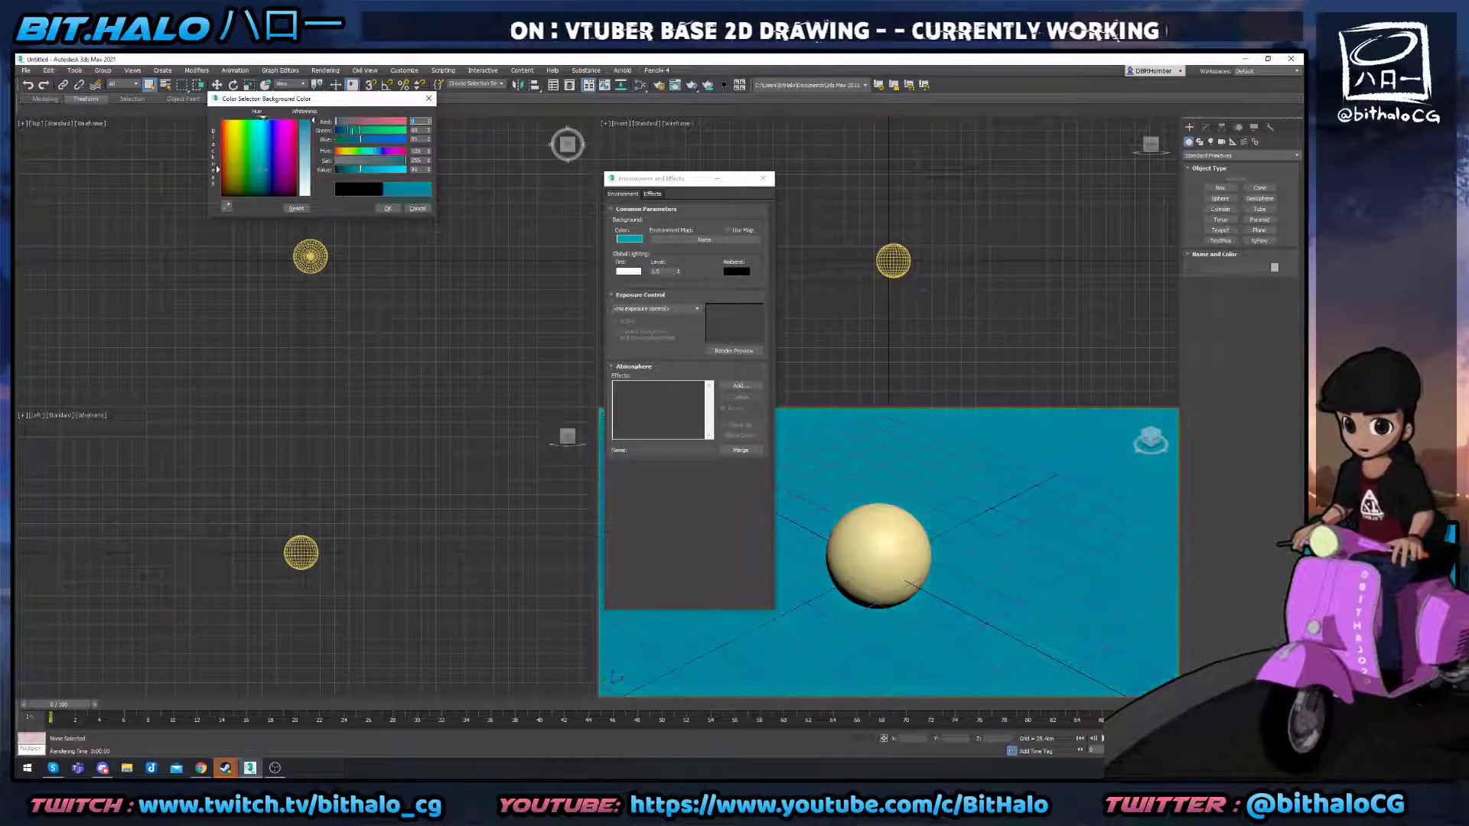
pyautogui.click(385, 210)
pyautogui.hotkey('shift', 'q')
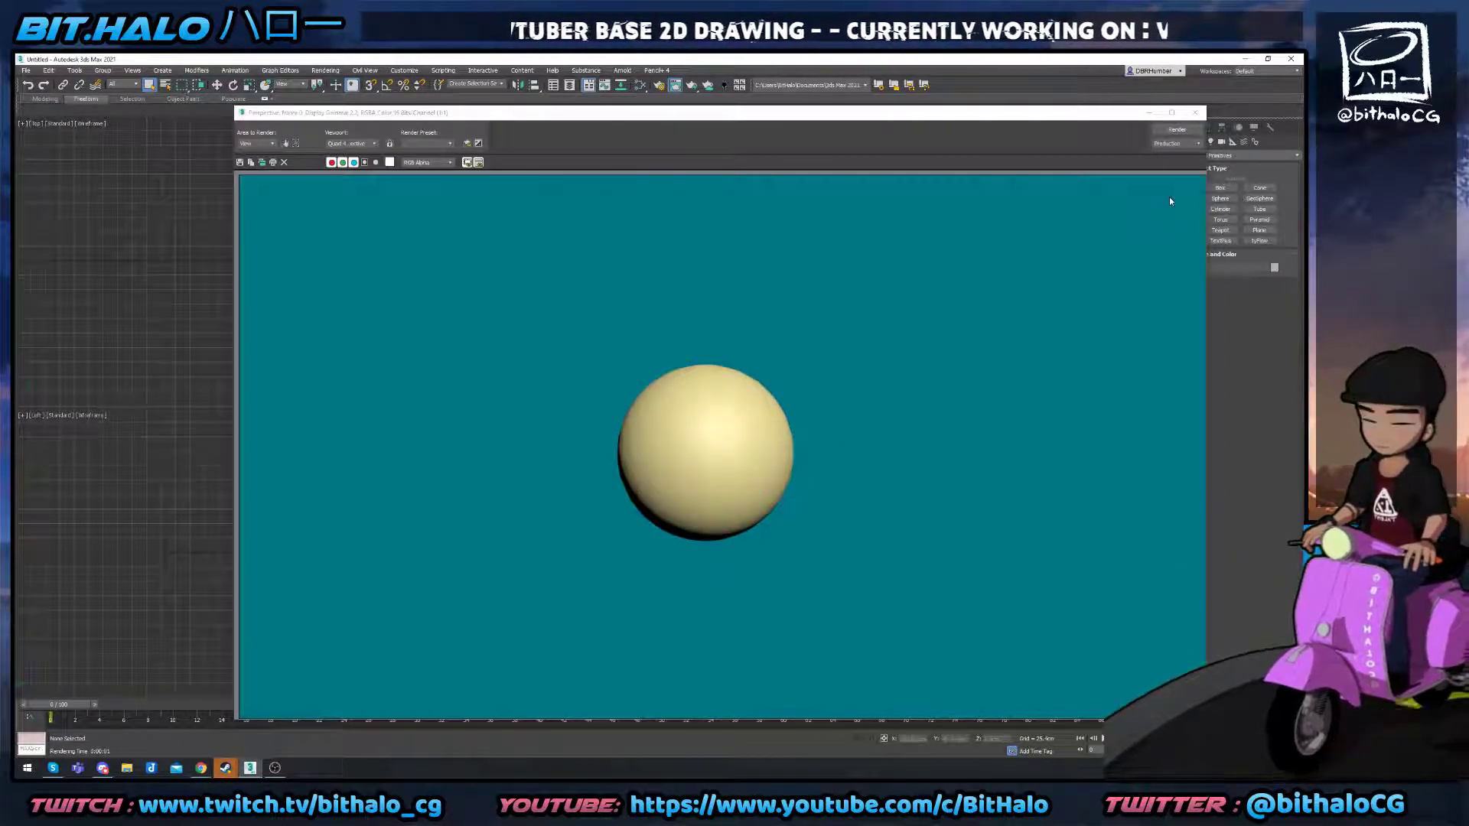
pyautogui.click(1194, 114)
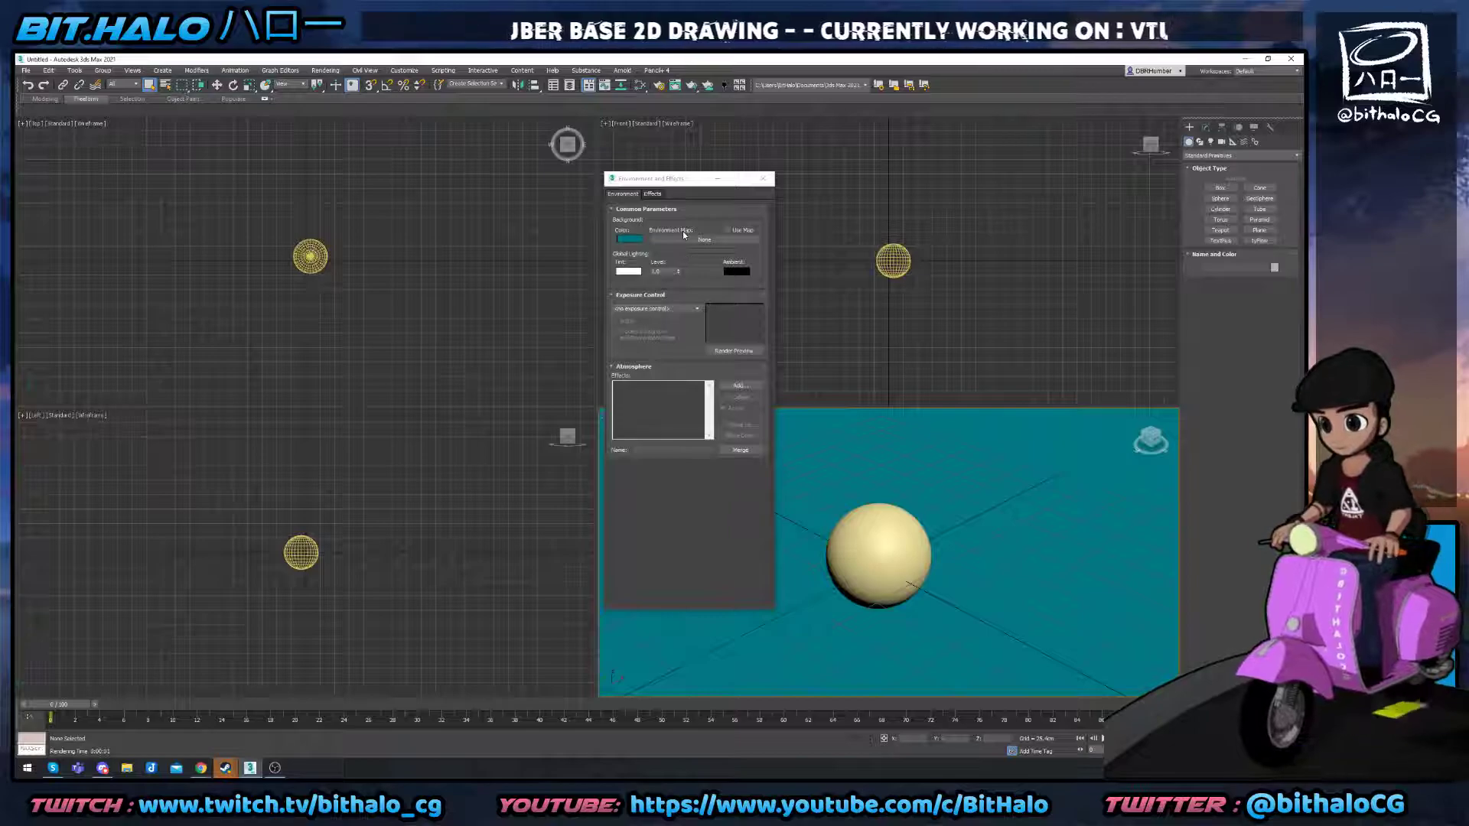
# Open a widened Slate Material Editor and add a Pencil+ 4 Material to the node view.
pyautogui.moveTo(673, 178); pyautogui.dragTo(407, 161)
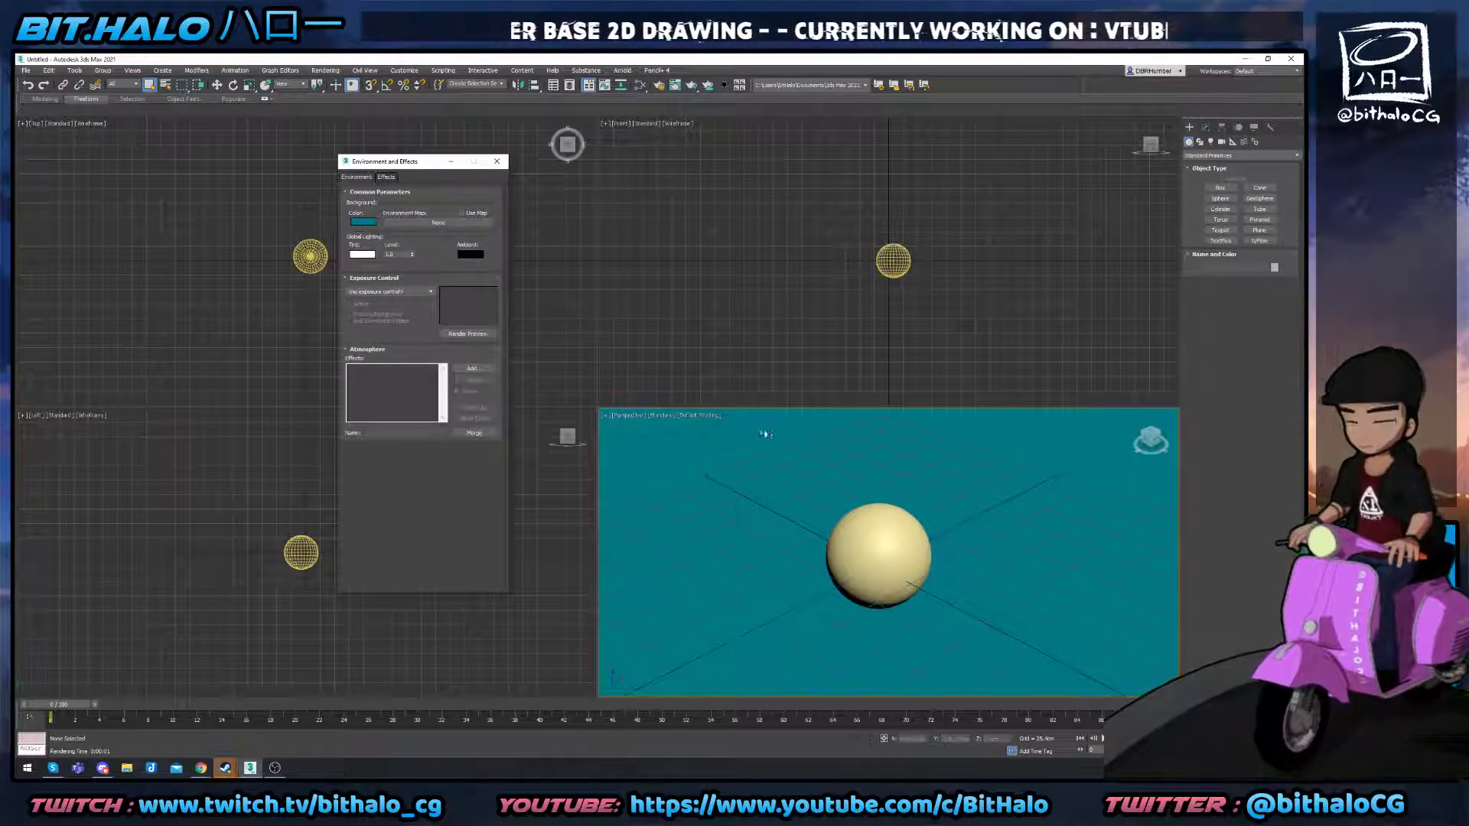
pyautogui.click(834, 304)
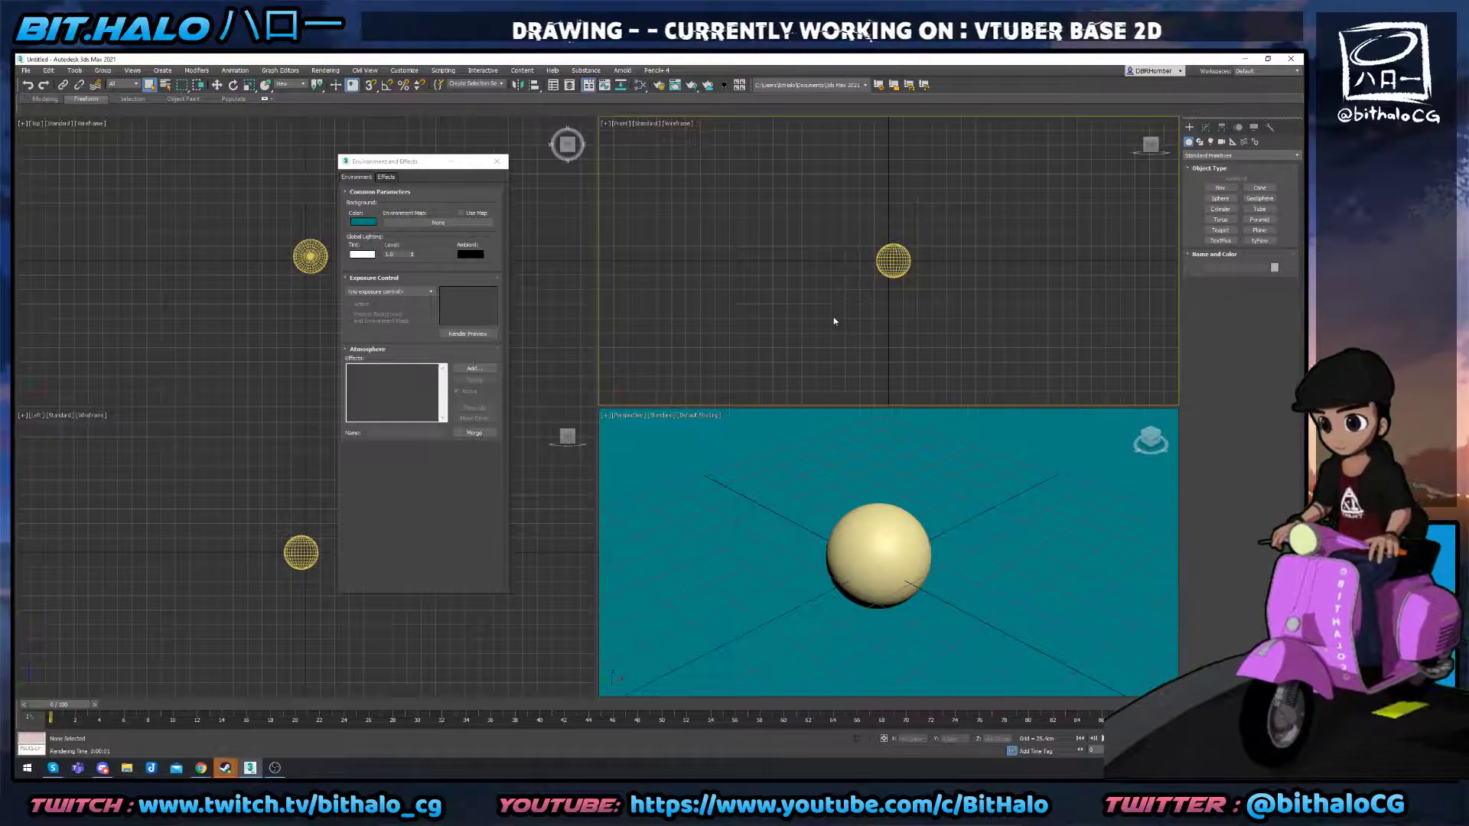
pyautogui.press('m')
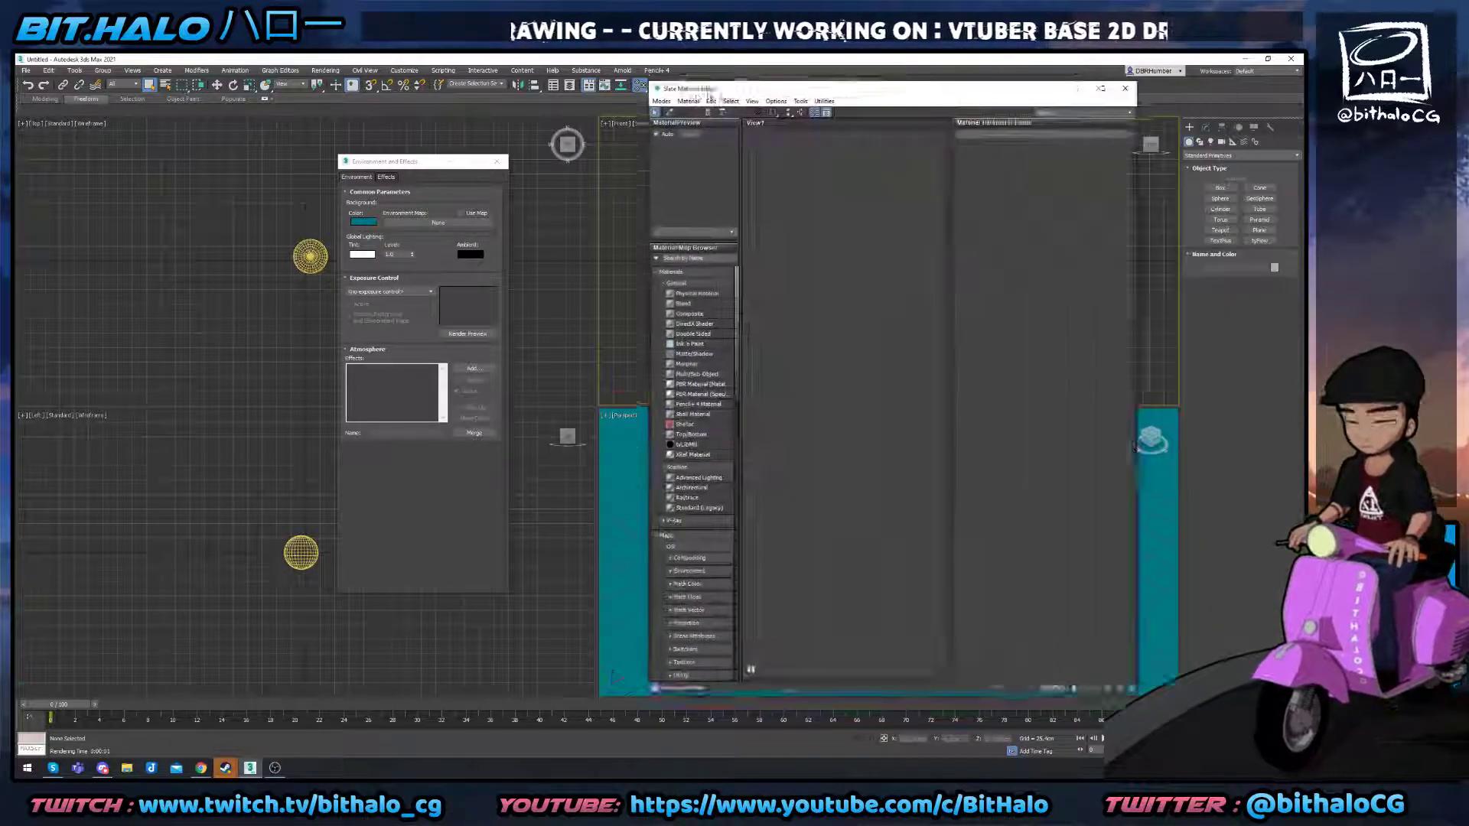
pyautogui.moveTo(709, 90); pyautogui.dragTo(203, 90)
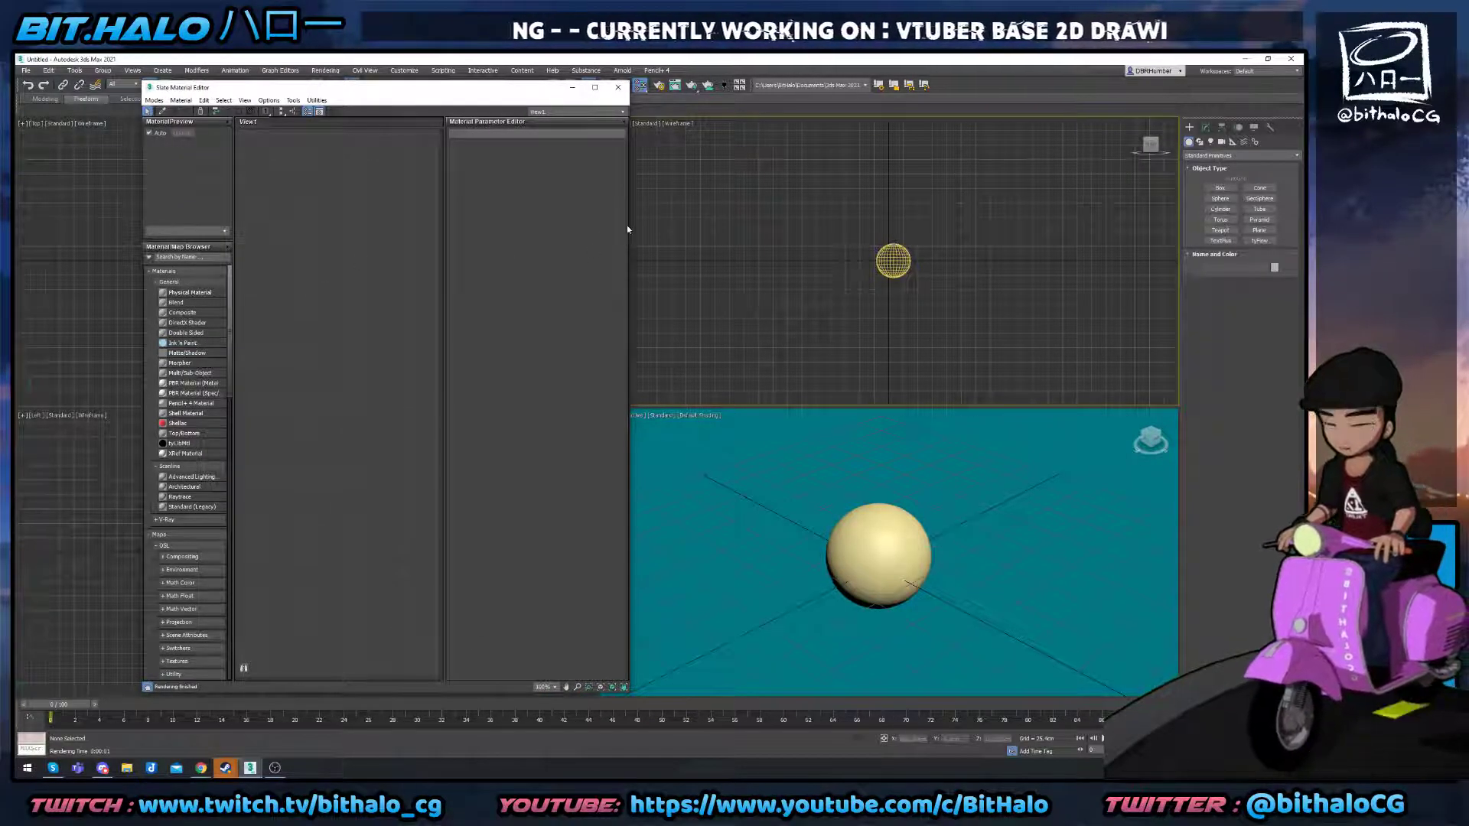
pyautogui.moveTo(631, 229); pyautogui.dragTo(695, 229)
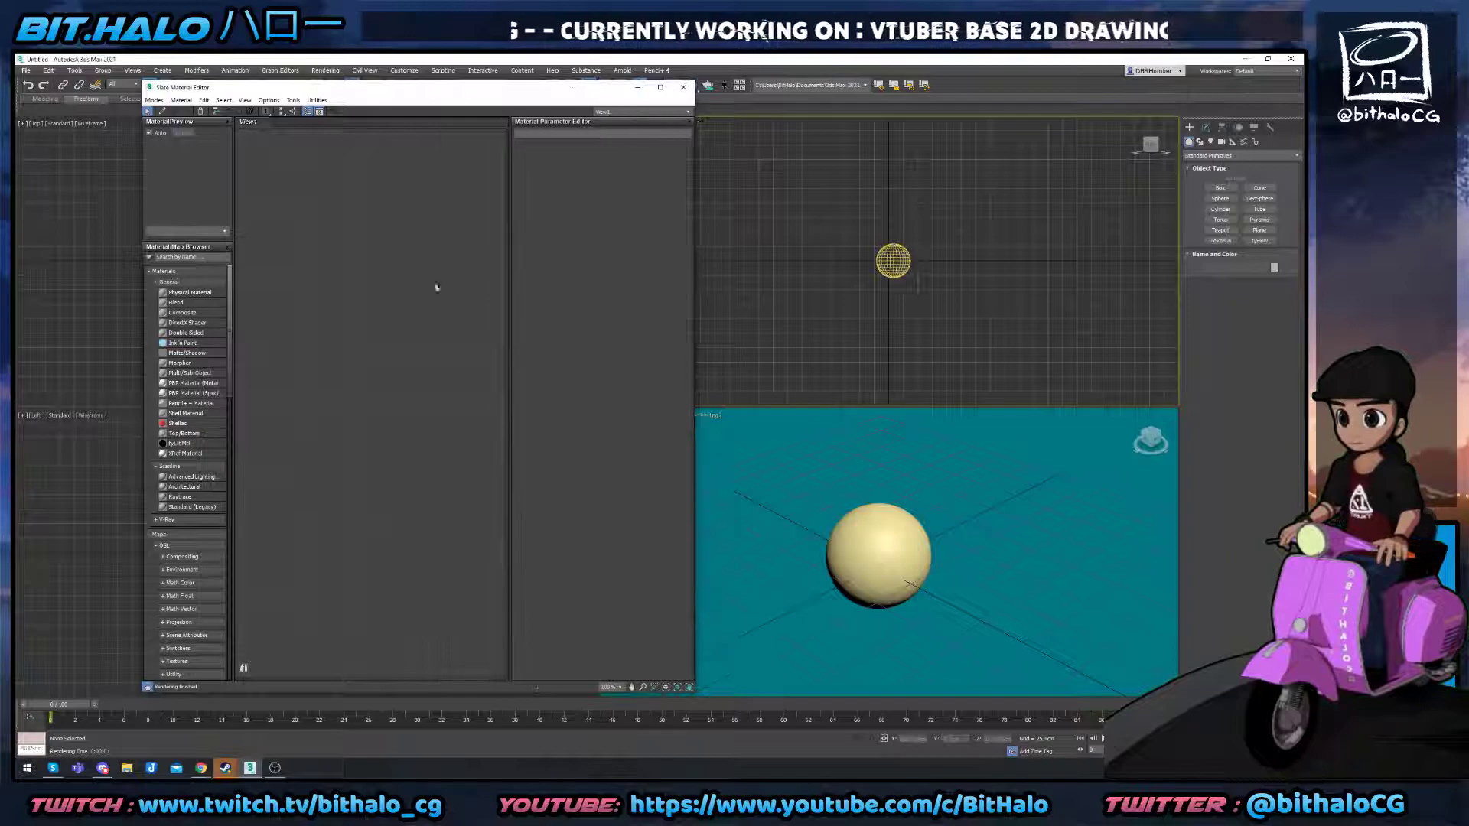
pyautogui.doubleClick(193, 407)
pyautogui.moveTo(347, 314); pyautogui.dragTo(417, 341, button='middle')
pyautogui.moveTo(445, 377); pyautogui.dragTo(456, 357)
# Examine the parameters of the Standard, Advanced Settings and Line Related Functions nodes feeding the Pencil+ 4 material.
pyautogui.click(316, 264)
pyautogui.doubleClick(315, 264)
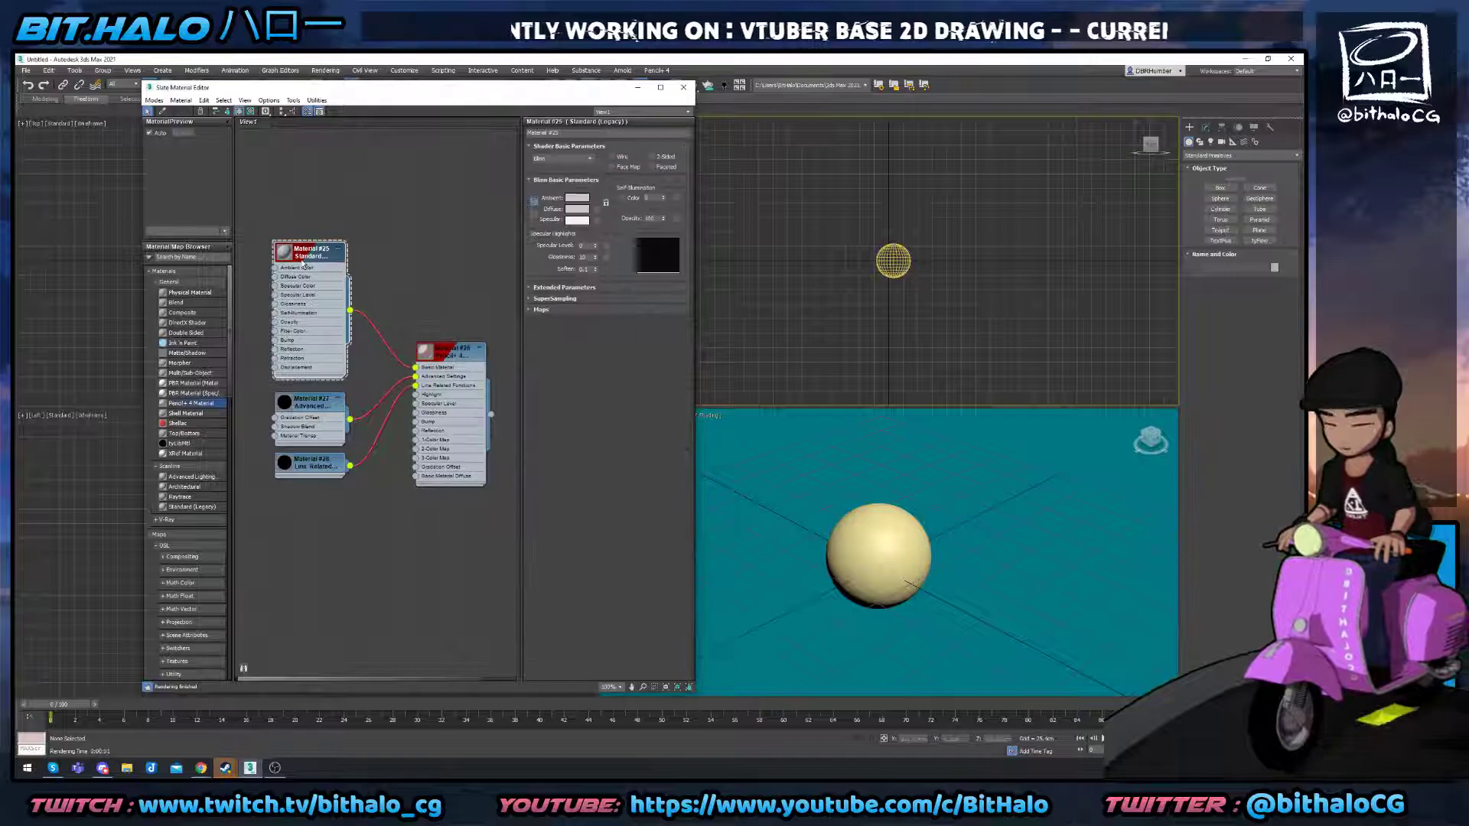
pyautogui.doubleClick(313, 406)
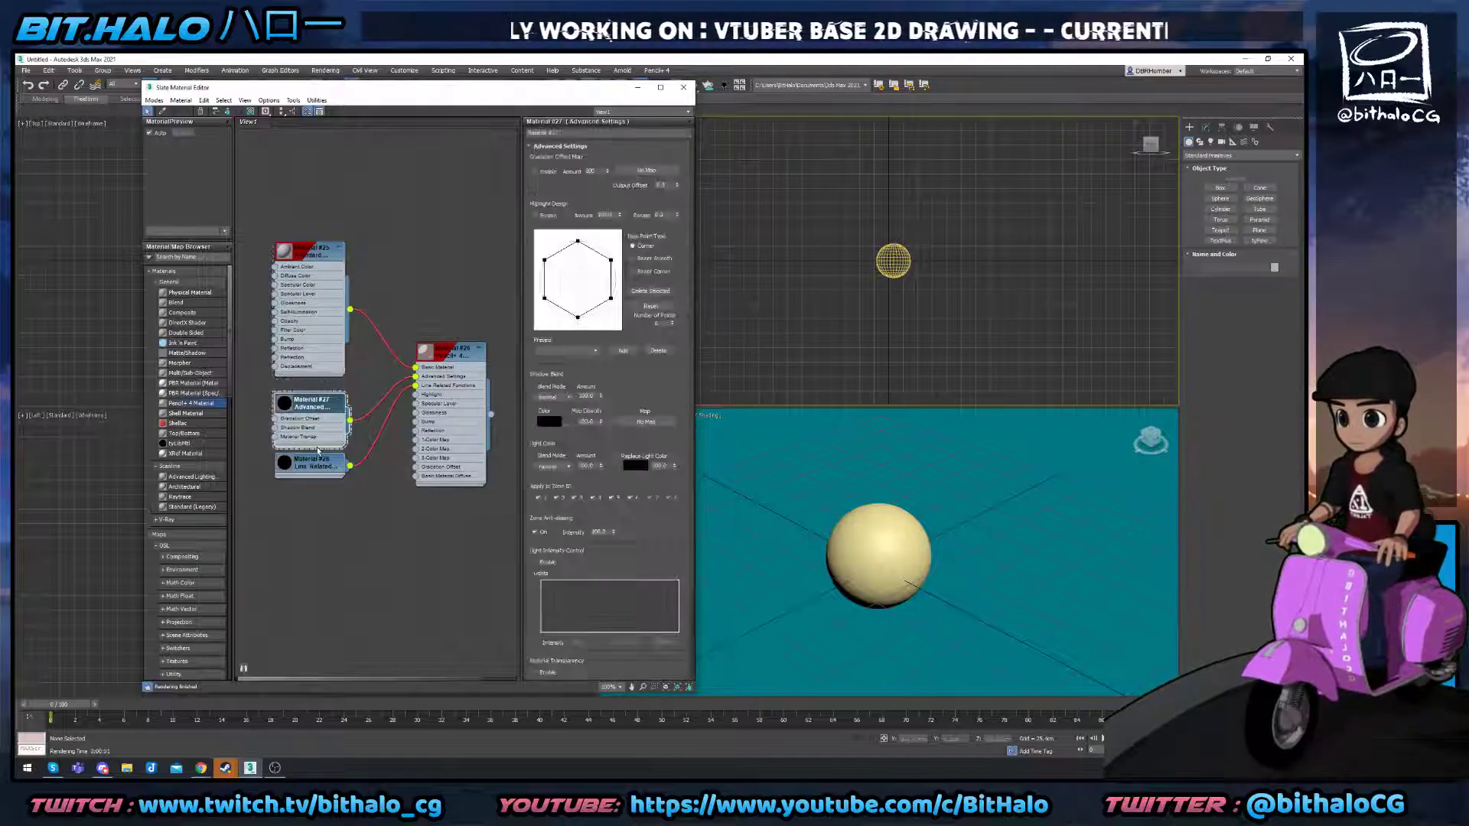
pyautogui.doubleClick(313, 467)
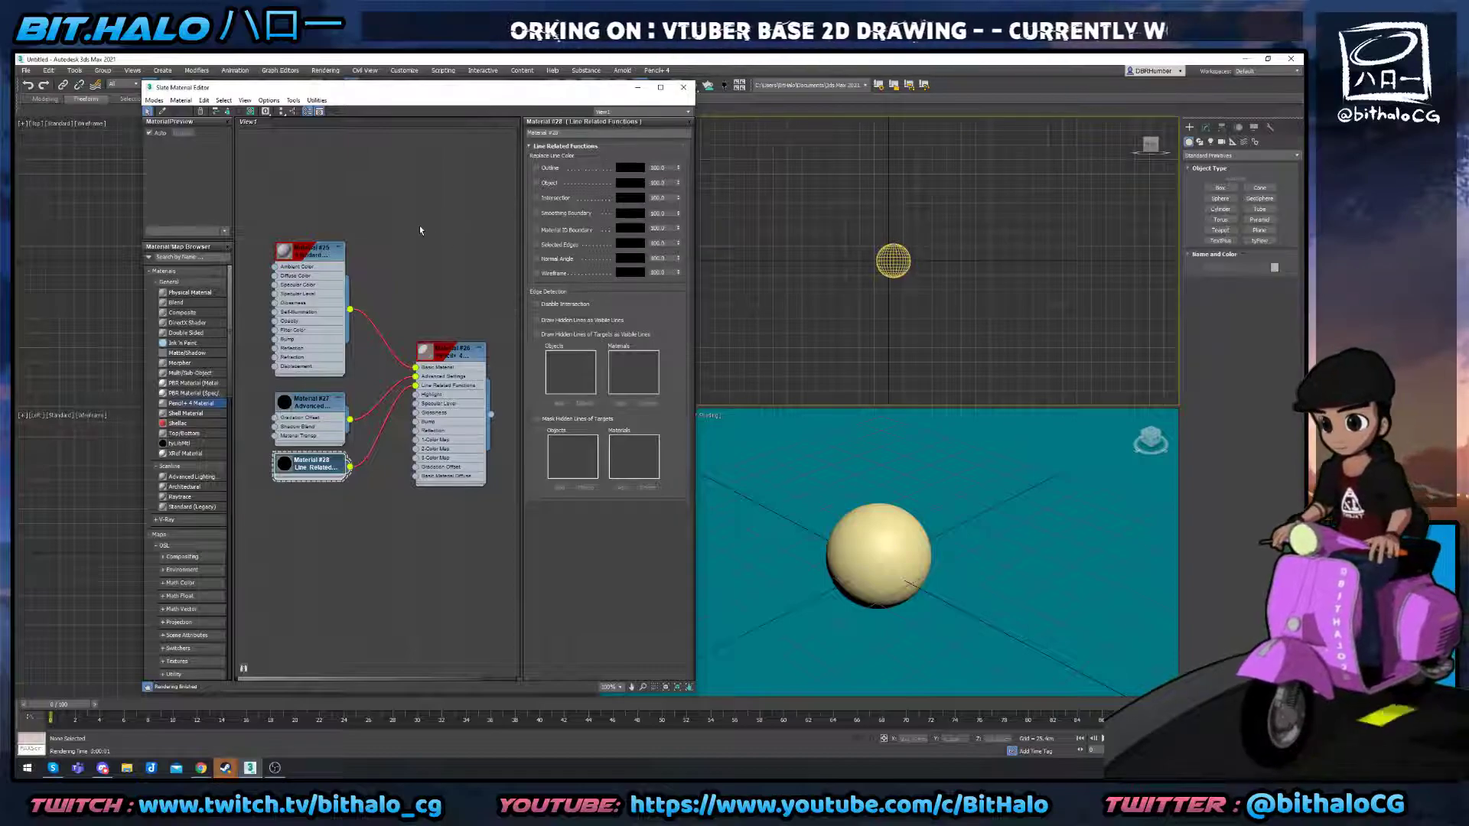
# Apply the P_2 Zone gradation preset to the Pencil+ 4 material, enlarge its node preview and reposition the node.
pyautogui.doubleClick(454, 357)
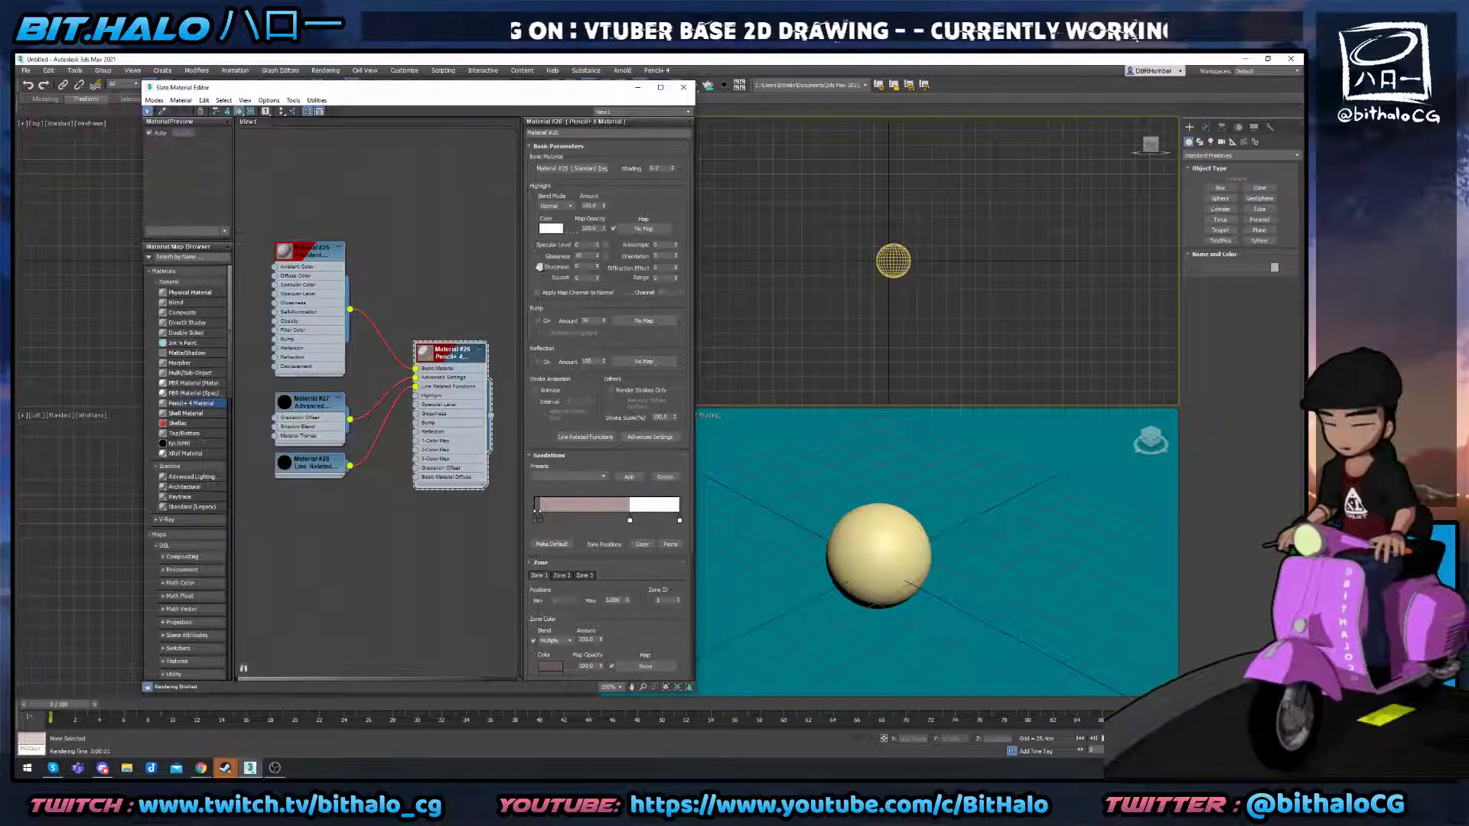
pyautogui.moveTo(530, 422); pyautogui.dragTo(531, 315)
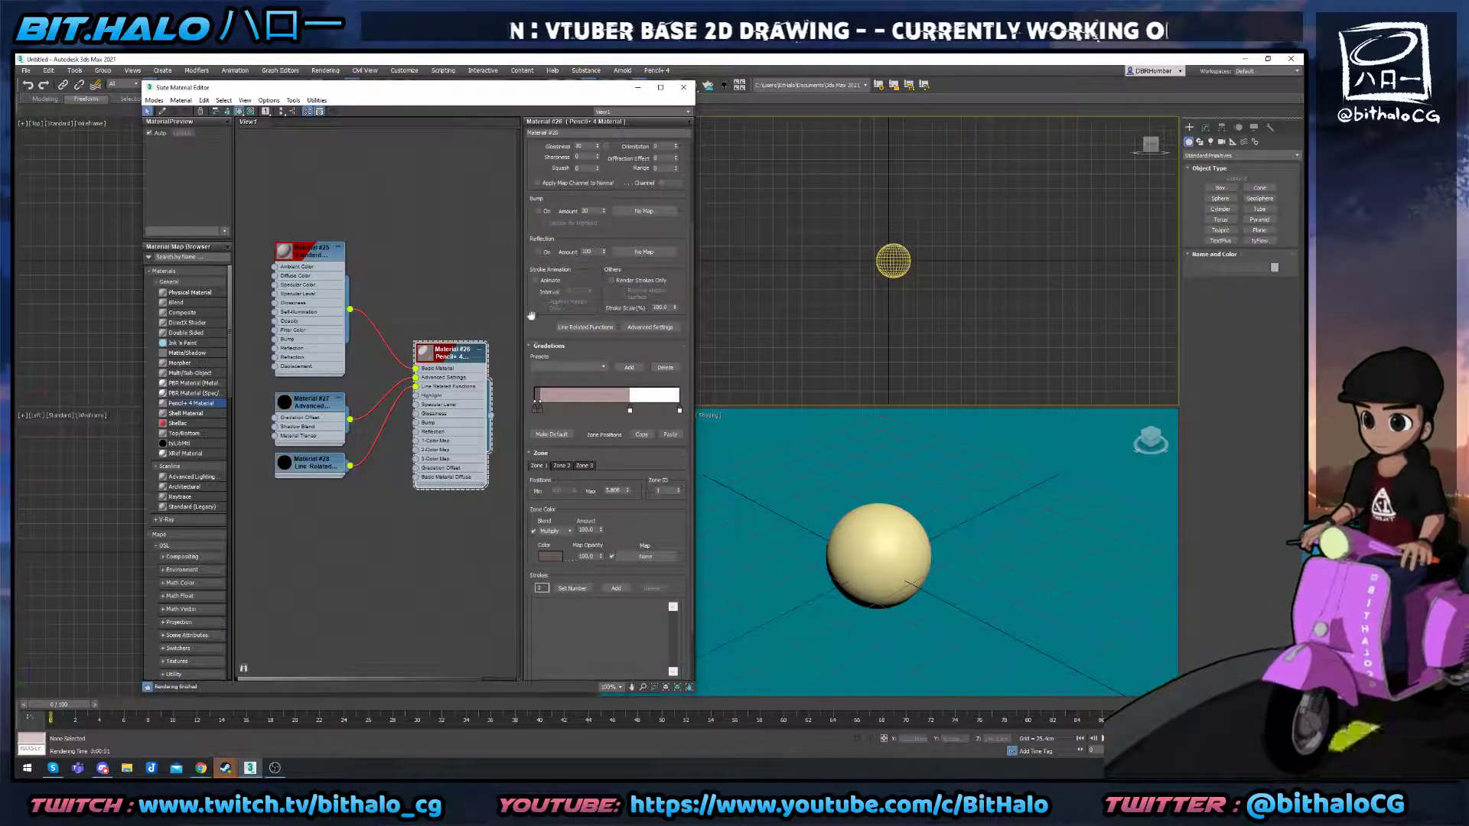
pyautogui.click(603, 367)
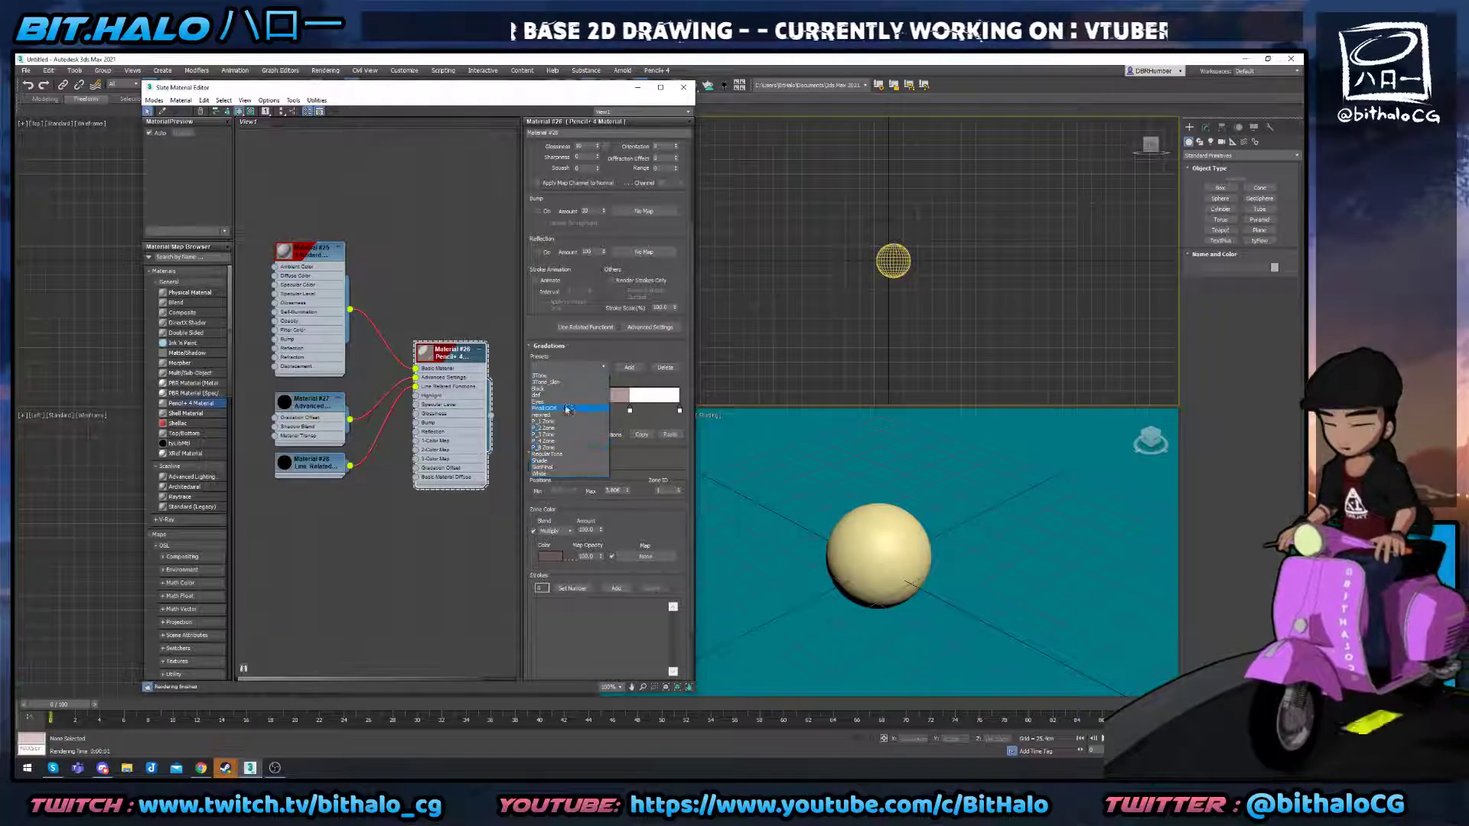
pyautogui.click(556, 430)
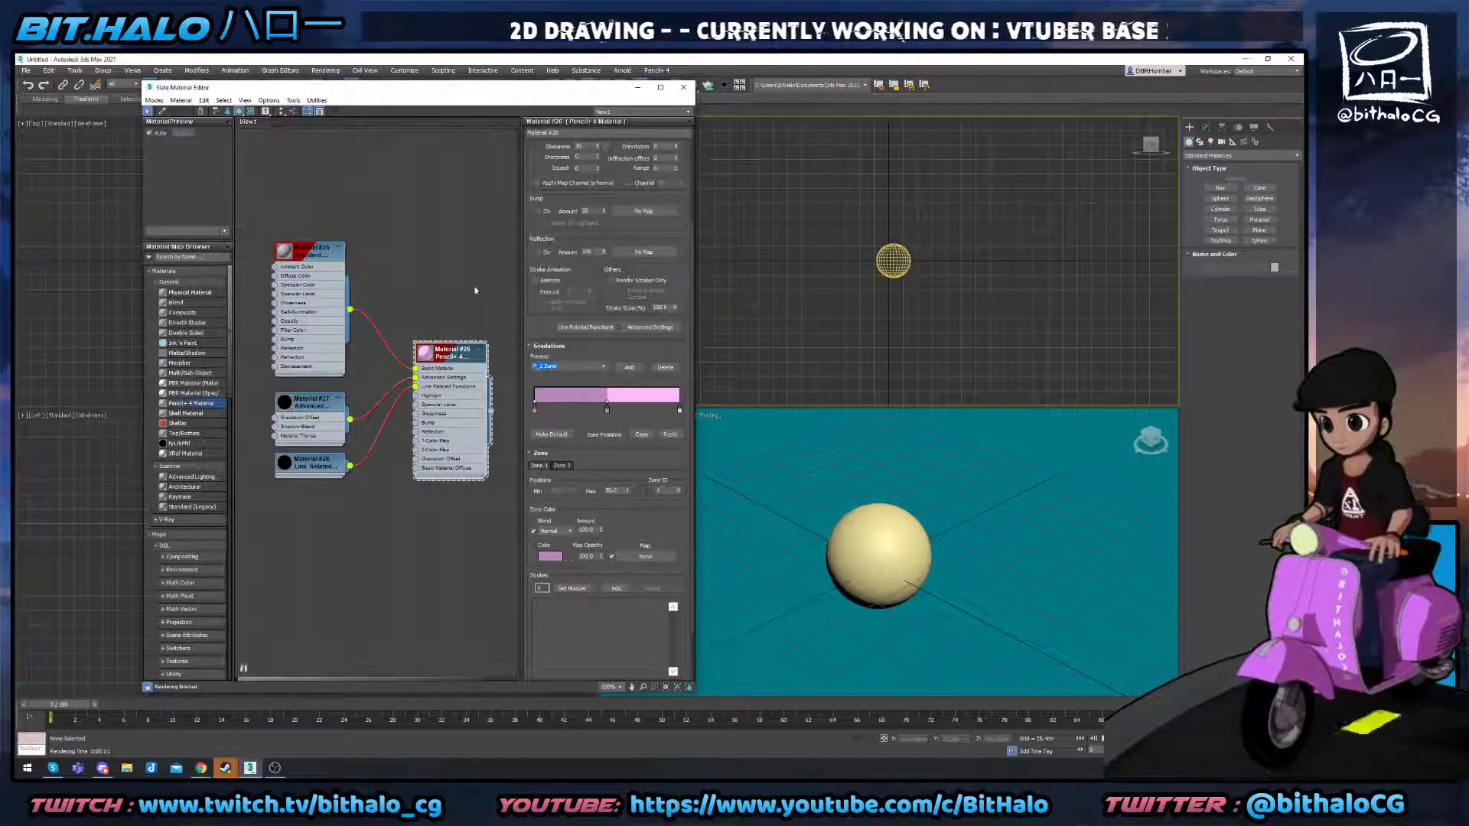
pyautogui.click(433, 351)
pyautogui.doubleClick(427, 360)
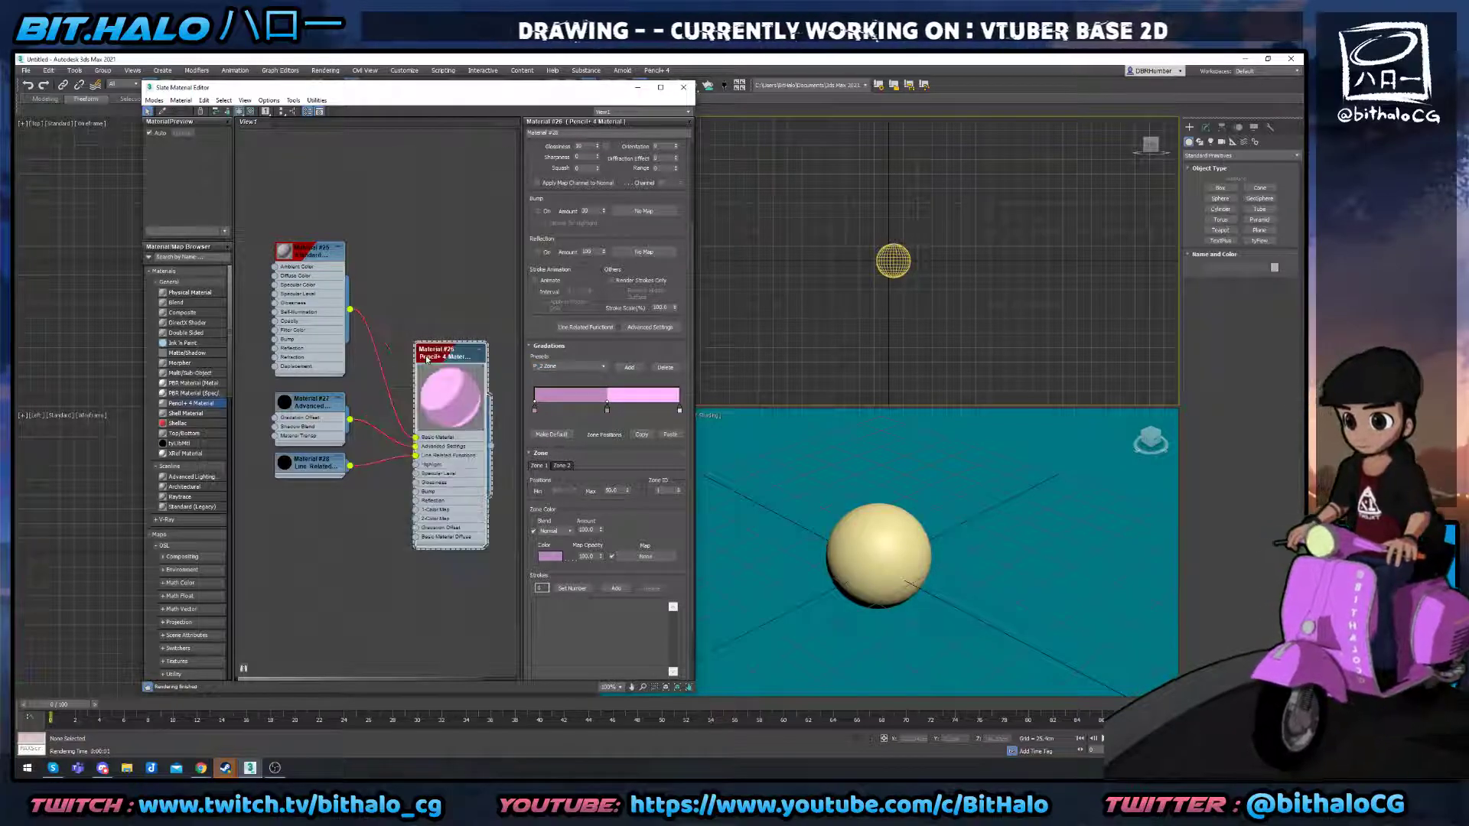
pyautogui.moveTo(471, 407); pyautogui.dragTo(461, 357)
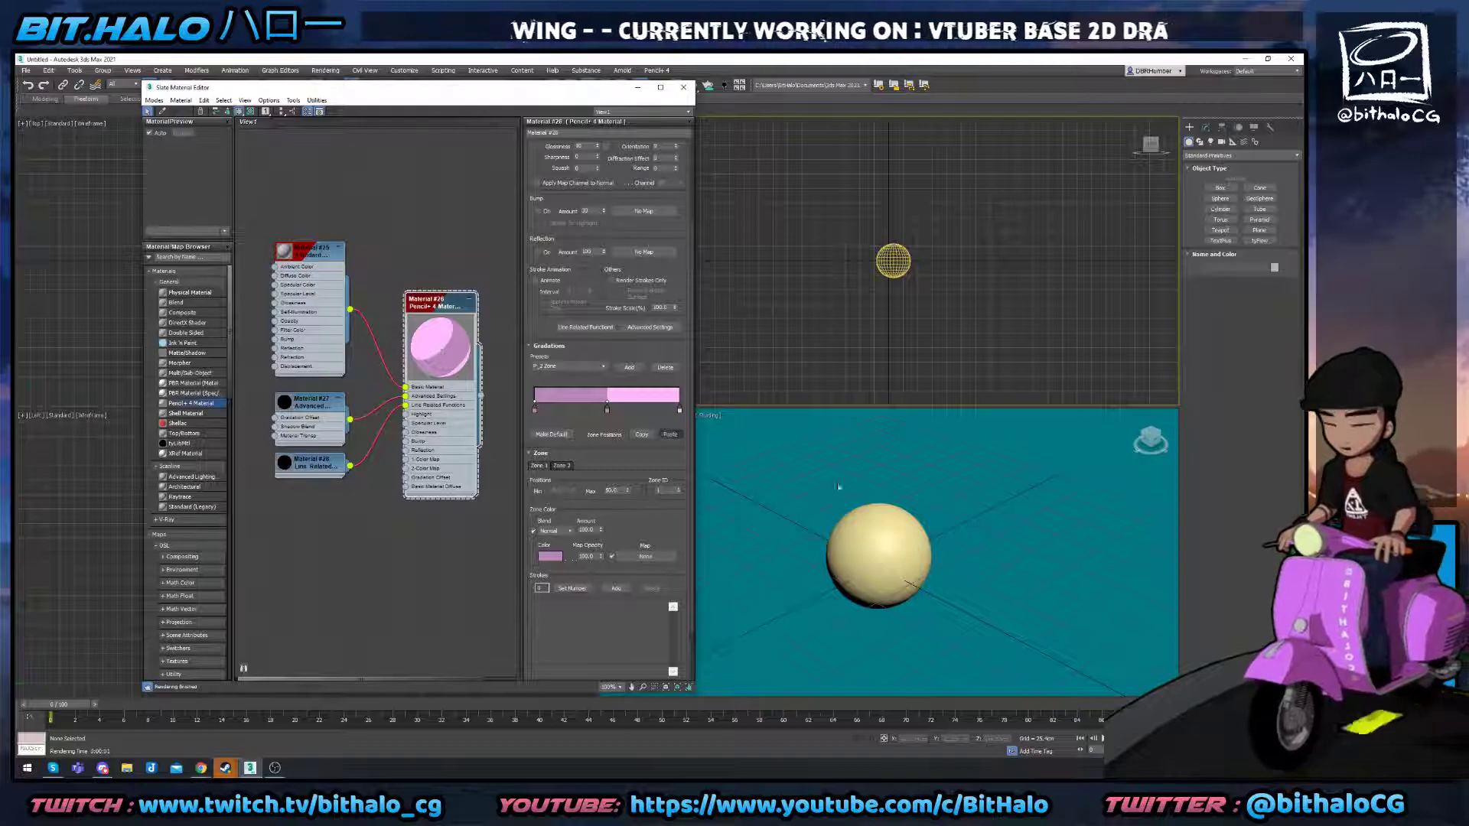
# Assign the Pencil+ 4 material to the sphere and test-render the Perspective view.
pyautogui.click(860, 514)
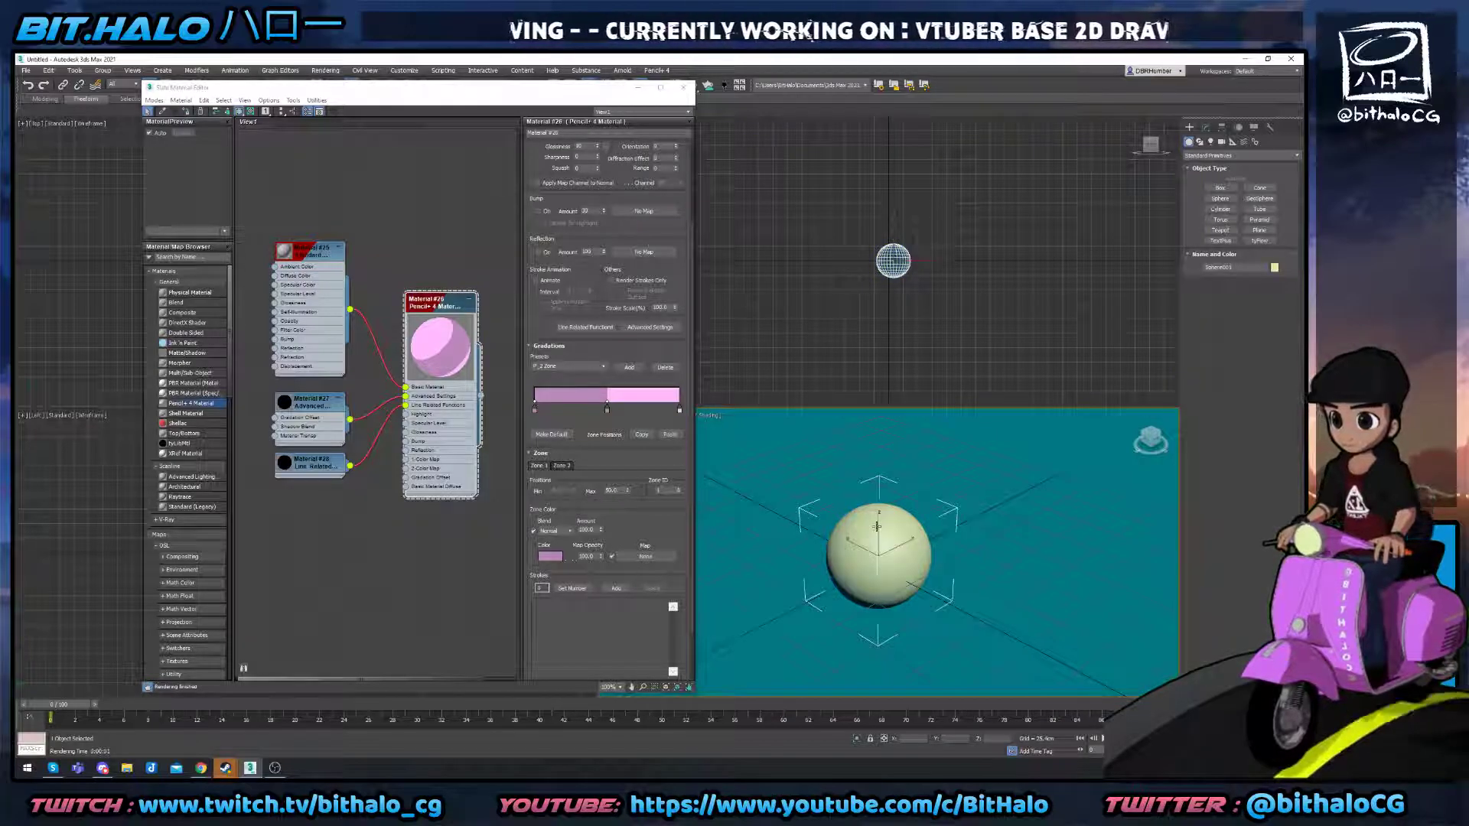
pyautogui.rightClick(441, 305)
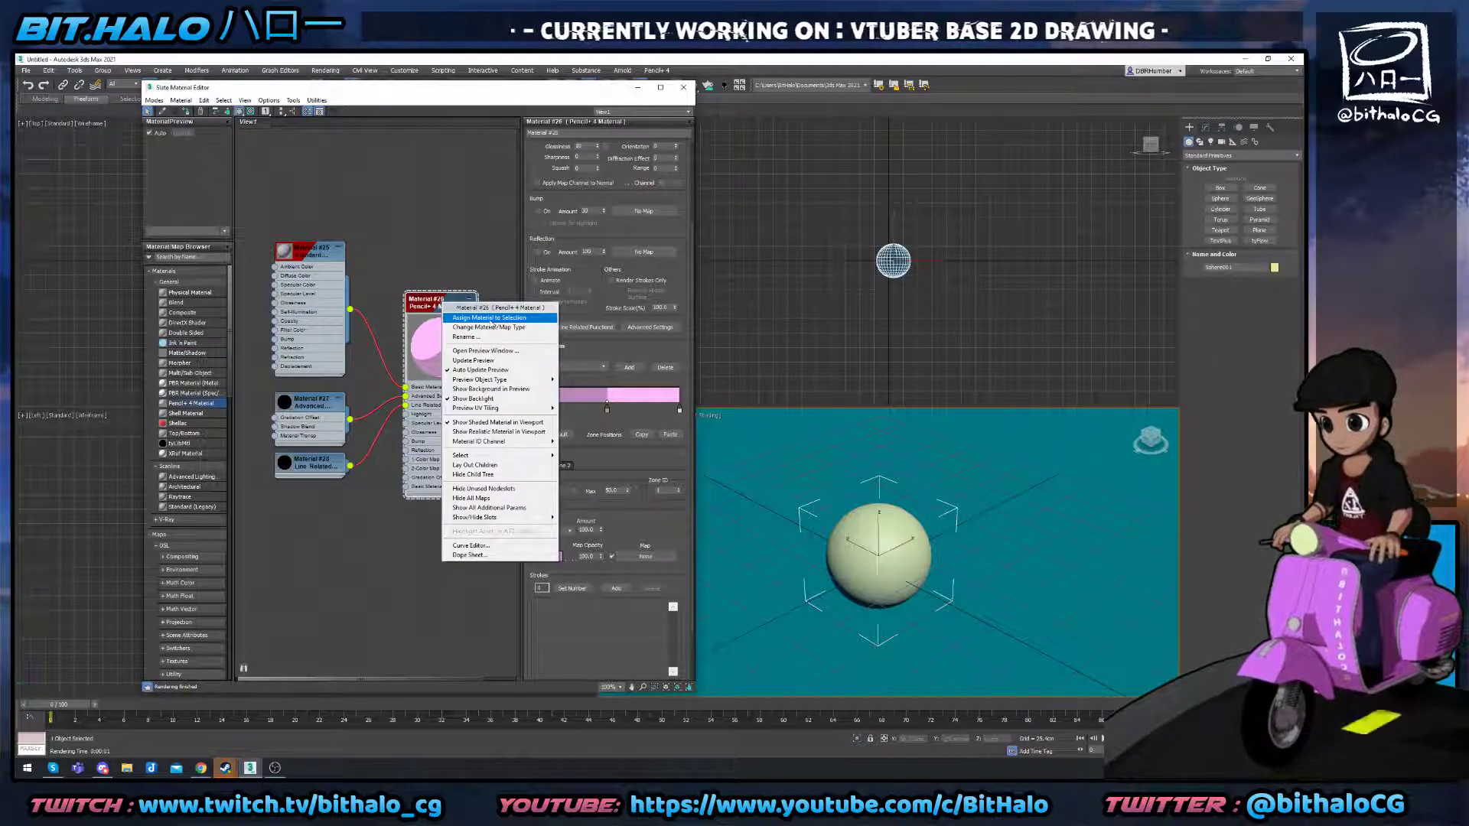
pyautogui.click(489, 317)
pyautogui.click(851, 466)
pyautogui.hotkey('shift', 'q')
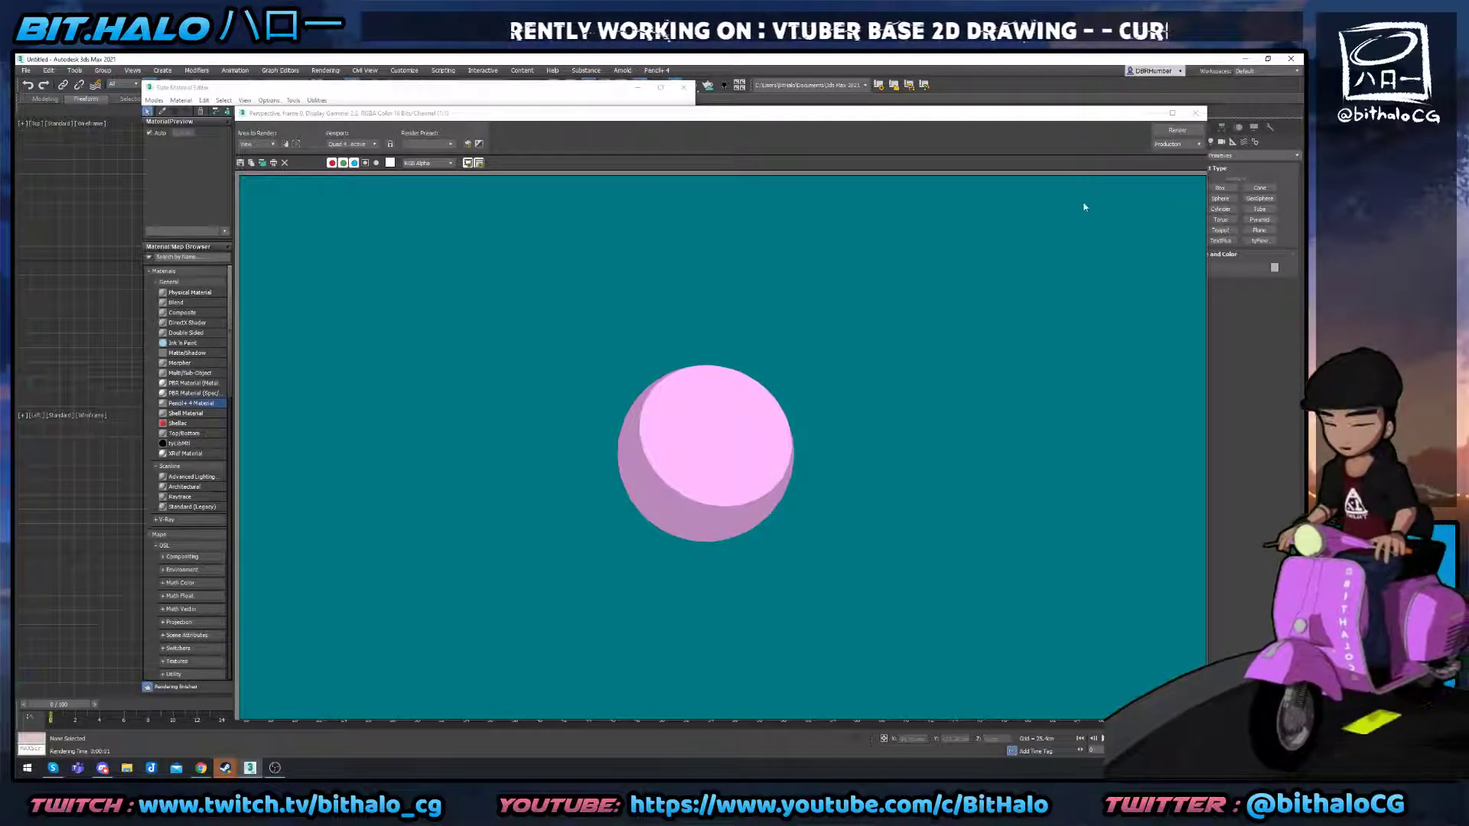
pyautogui.click(1195, 113)
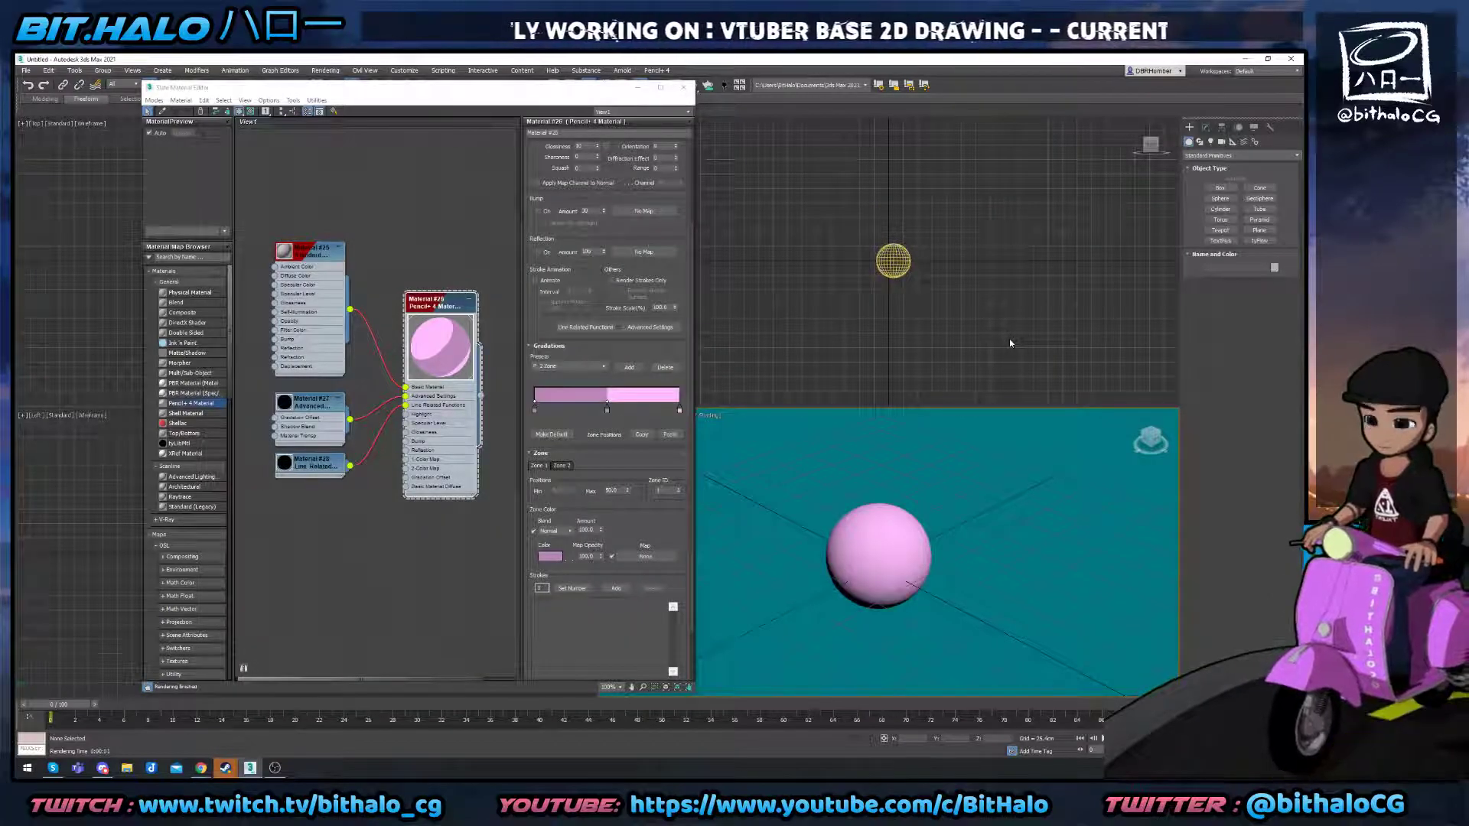
# Create a standard Omni light beside the sphere in the Perspective view and raise it above the grid.
pyautogui.click(1212, 142)
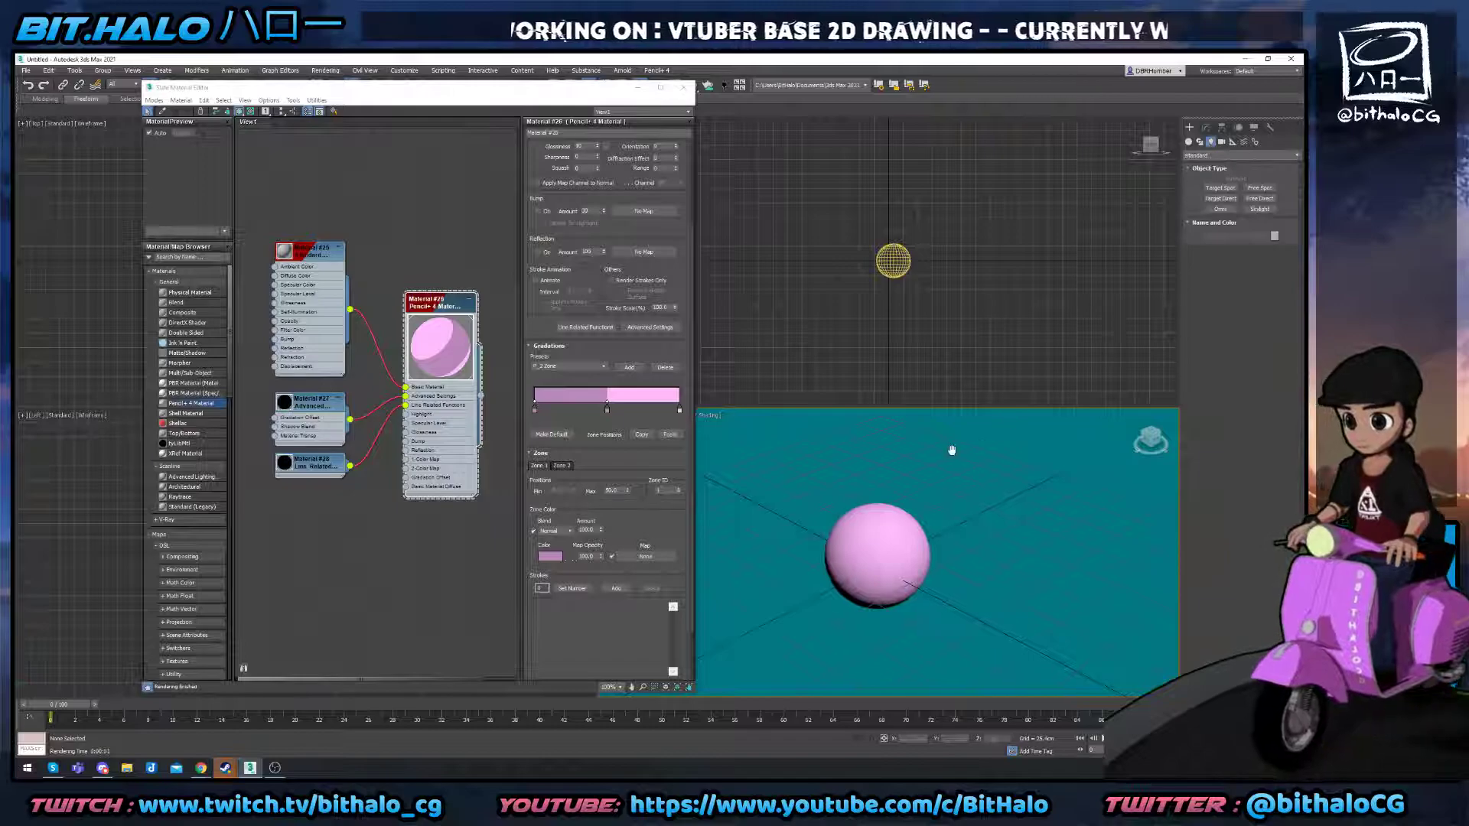
pyautogui.click(1221, 209)
pyautogui.click(1003, 628)
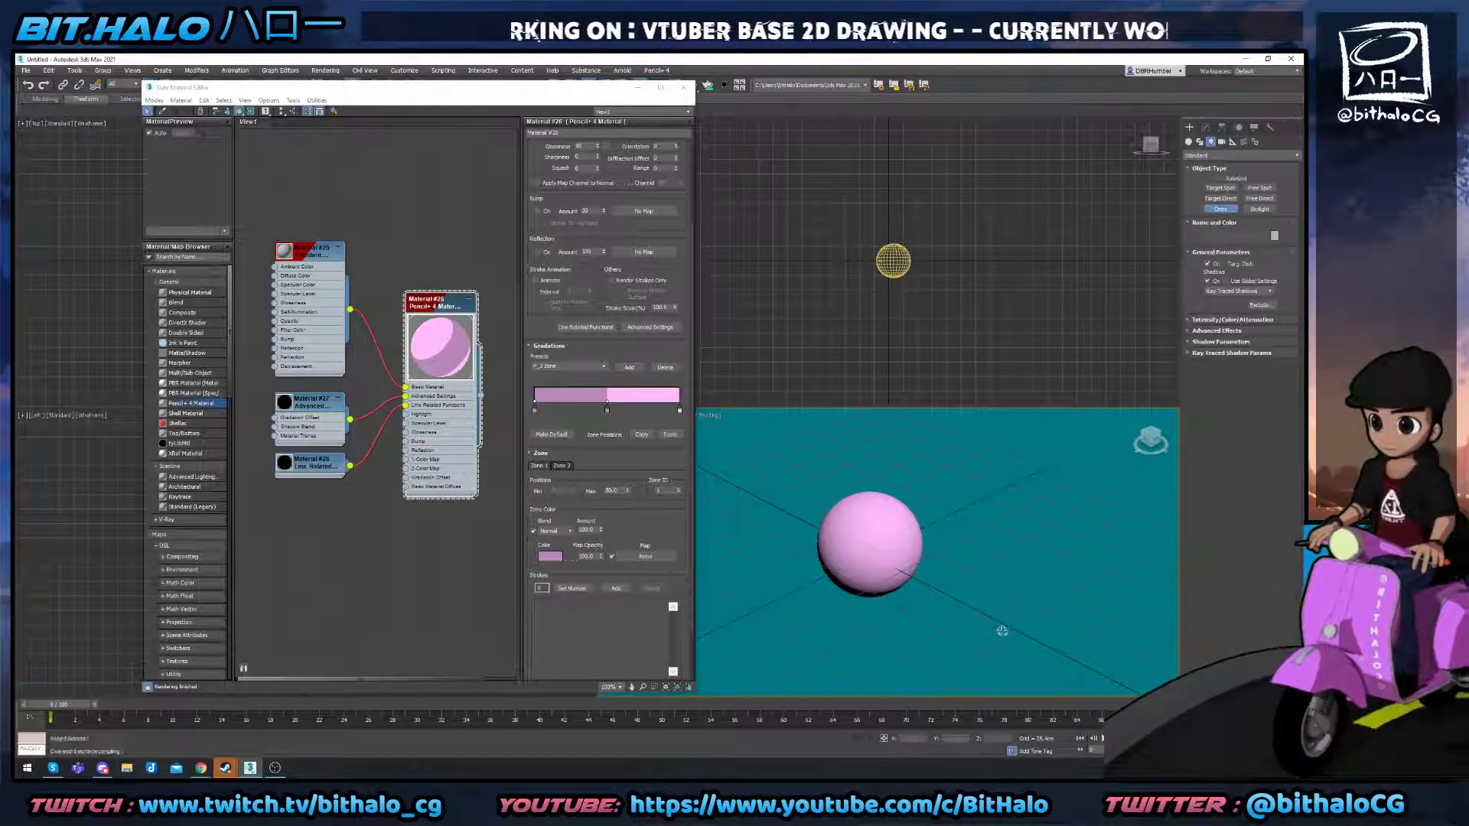
pyautogui.press('w')
pyautogui.moveTo(1005, 597); pyautogui.dragTo(989, 529)
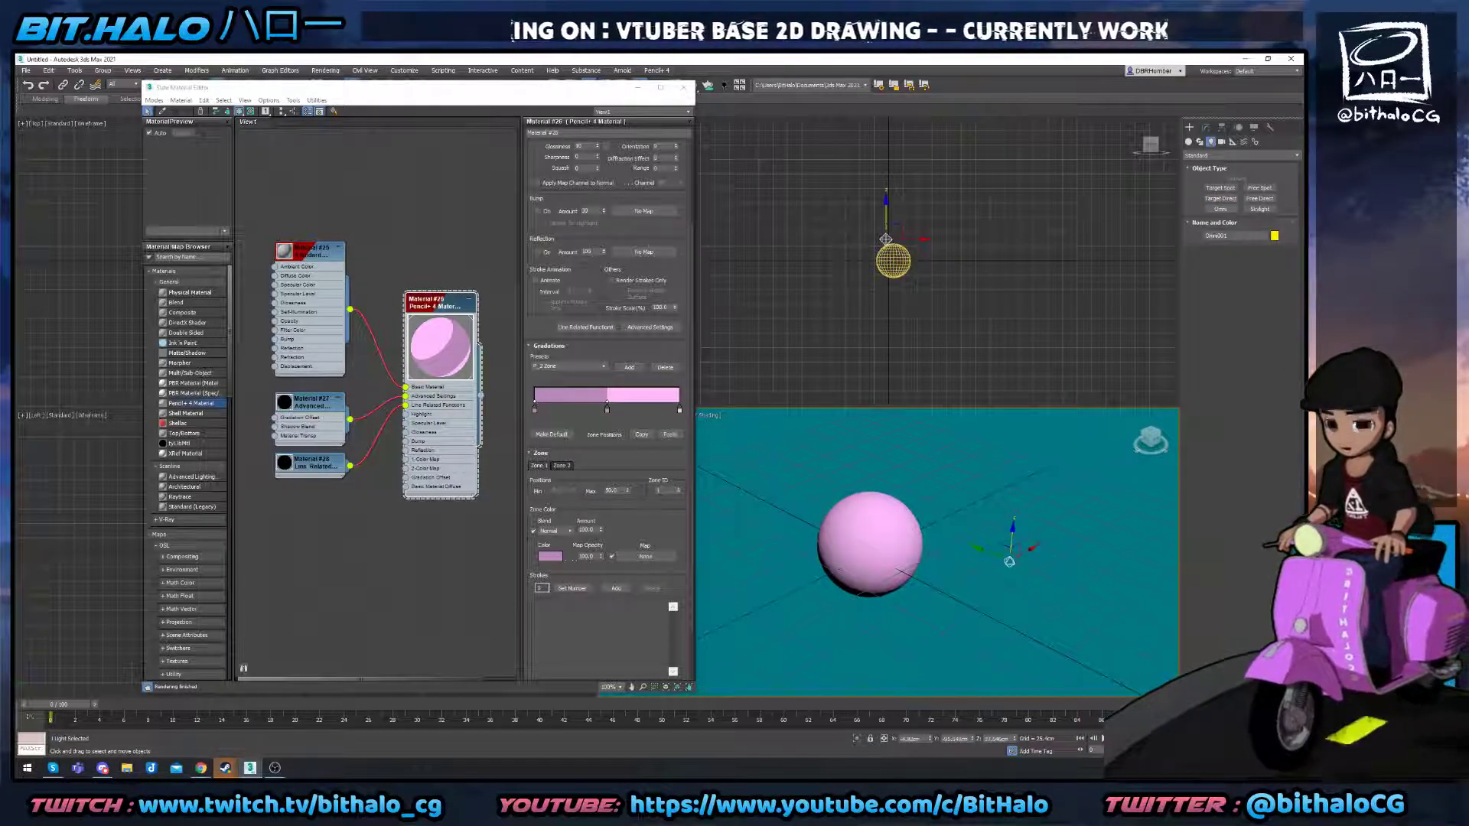
# Move the material editor clear of the viewports and set the Perspective view to High Quality shading.
pyautogui.moveTo(528, 87); pyautogui.dragTo(427, 85)
pyautogui.click(665, 416)
pyautogui.click(688, 450)
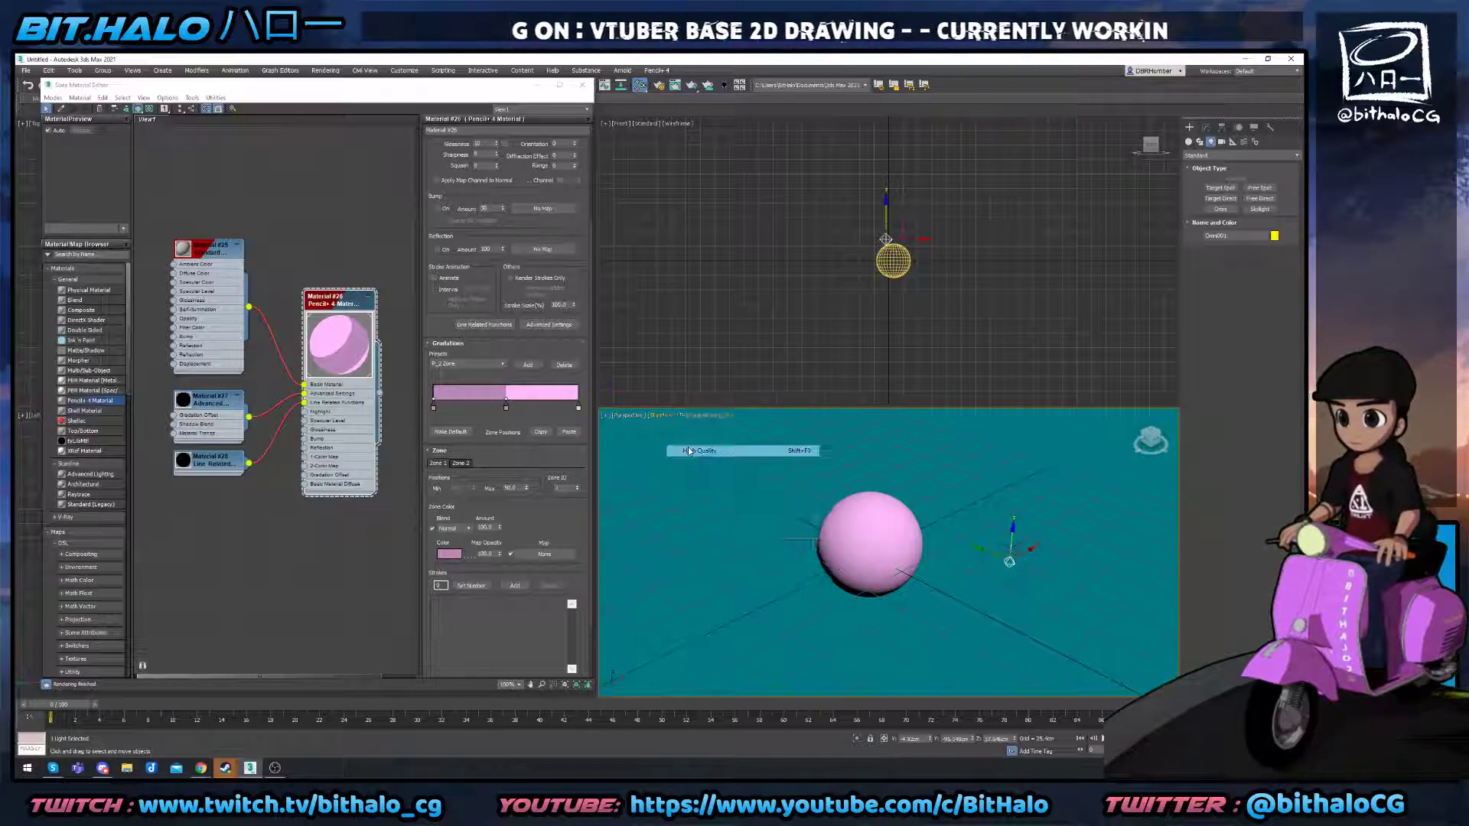
# Shift the Omni light slightly closer to the sphere and test-render the Perspective view.
pyautogui.moveTo(1023, 552)
pyautogui.mouseDown()
pyautogui.moveTo(833, 655)
pyautogui.moveTo(1057, 480)
pyautogui.moveTo(968, 567)
pyautogui.moveTo(996, 548)
pyautogui.mouseUp()
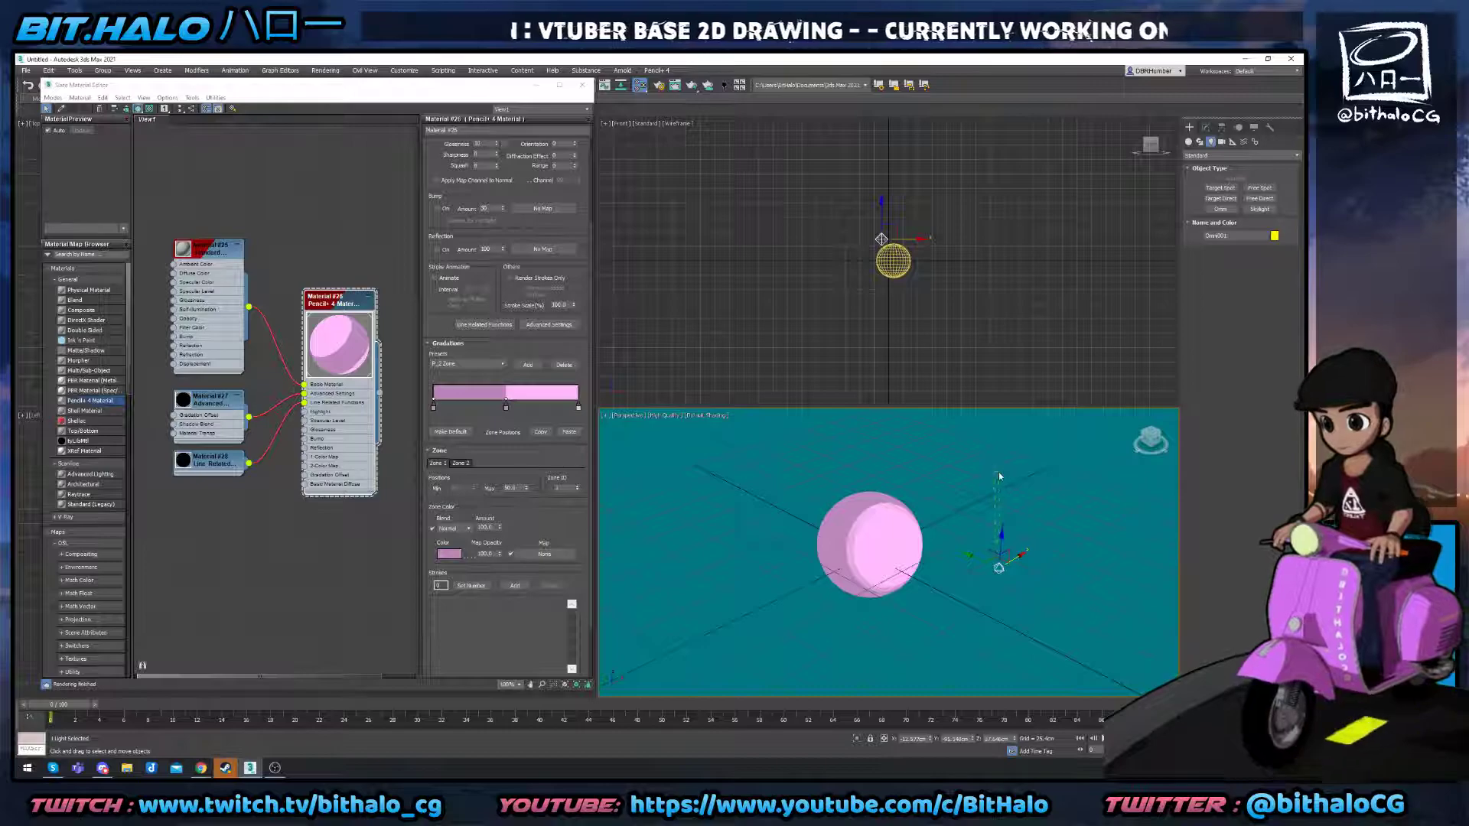
pyautogui.click(992, 570)
pyautogui.click(997, 571)
pyautogui.moveTo(998, 549)
pyautogui.mouseDown()
pyautogui.moveTo(1007, 430)
pyautogui.moveTo(998, 557)
pyautogui.mouseUp()
pyautogui.click(946, 507)
pyautogui.hotkey('shift', 'q')
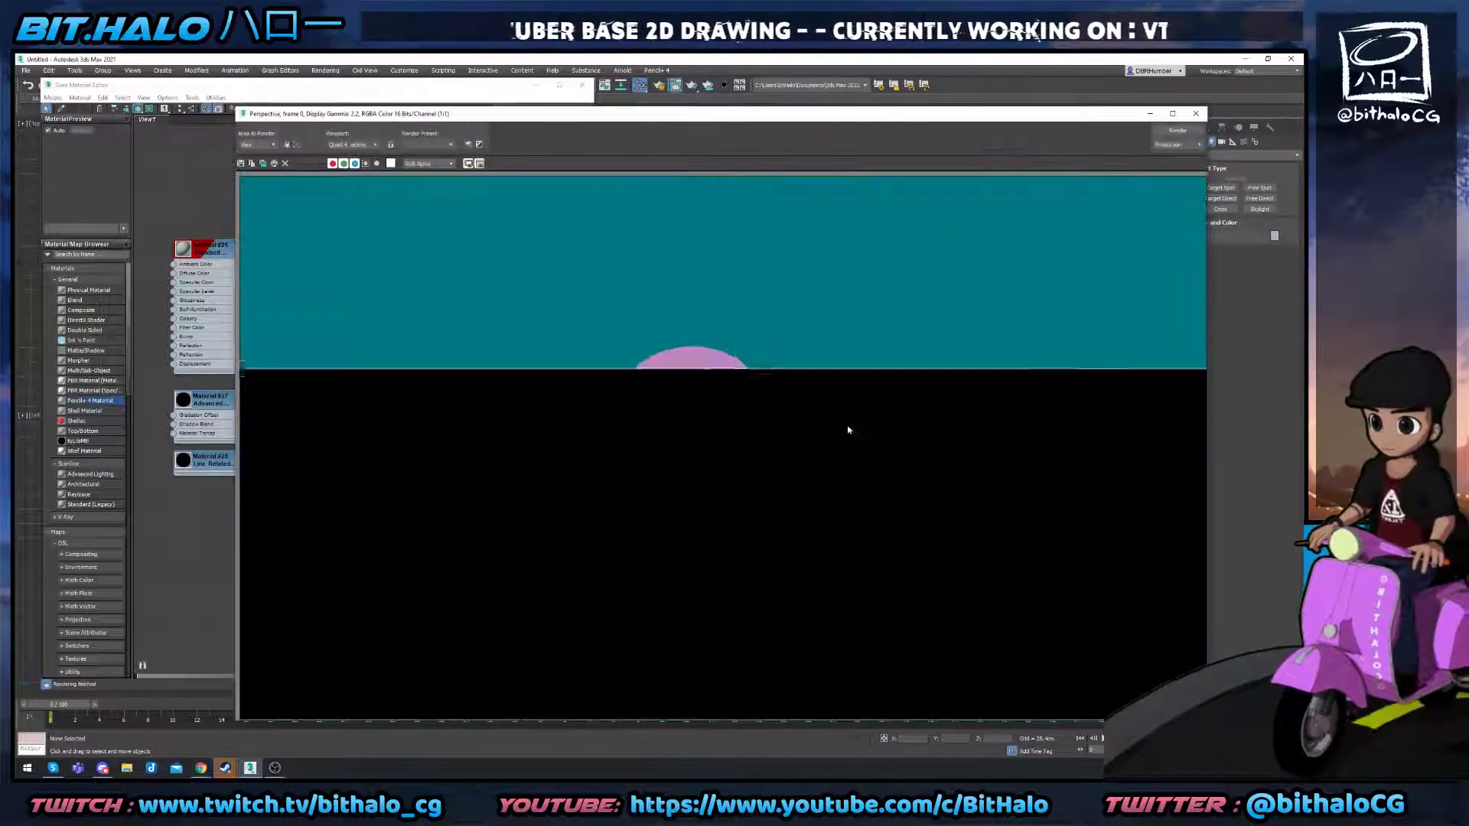
pyautogui.click(1196, 114)
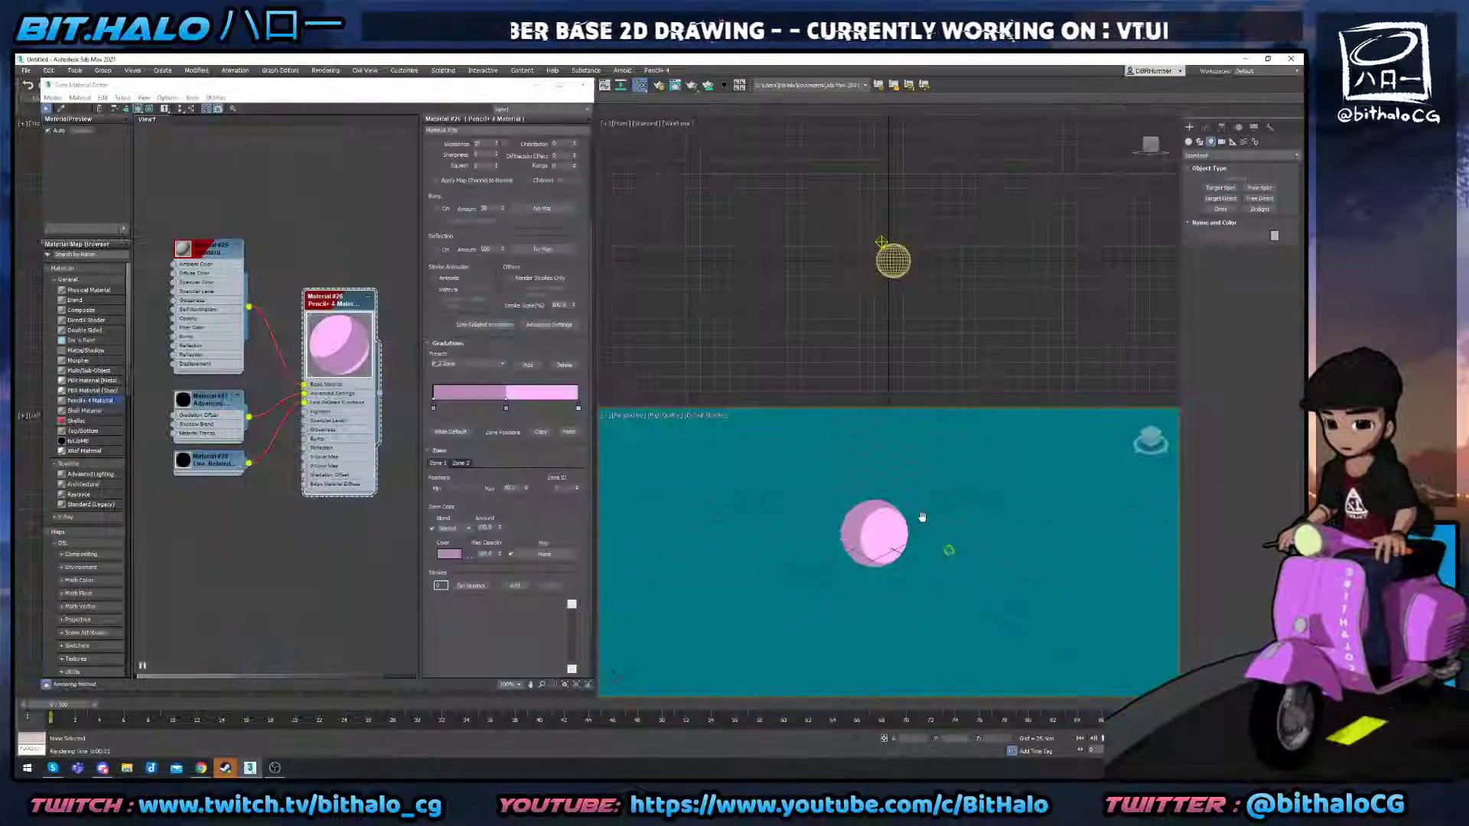
# Move the Omni light farther from the sphere and higher up, and test-render the Perspective view.
pyautogui.click(947, 547)
pyautogui.moveTo(930, 542); pyautogui.dragTo(1132, 629)
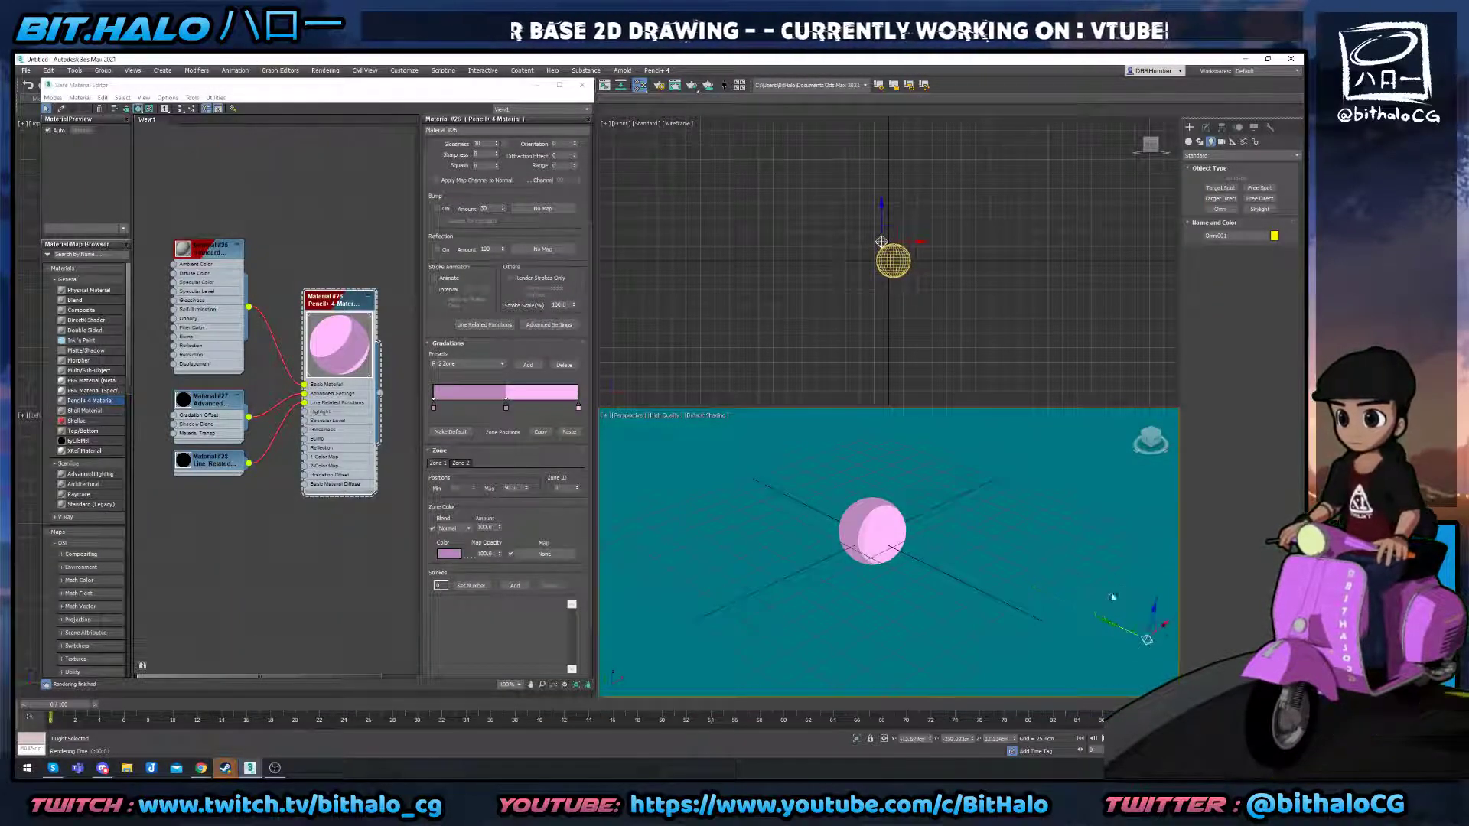
pyautogui.moveTo(1112, 597); pyautogui.dragTo(1048, 585, button='middle')
pyautogui.moveTo(1041, 607); pyautogui.dragTo(1109, 485)
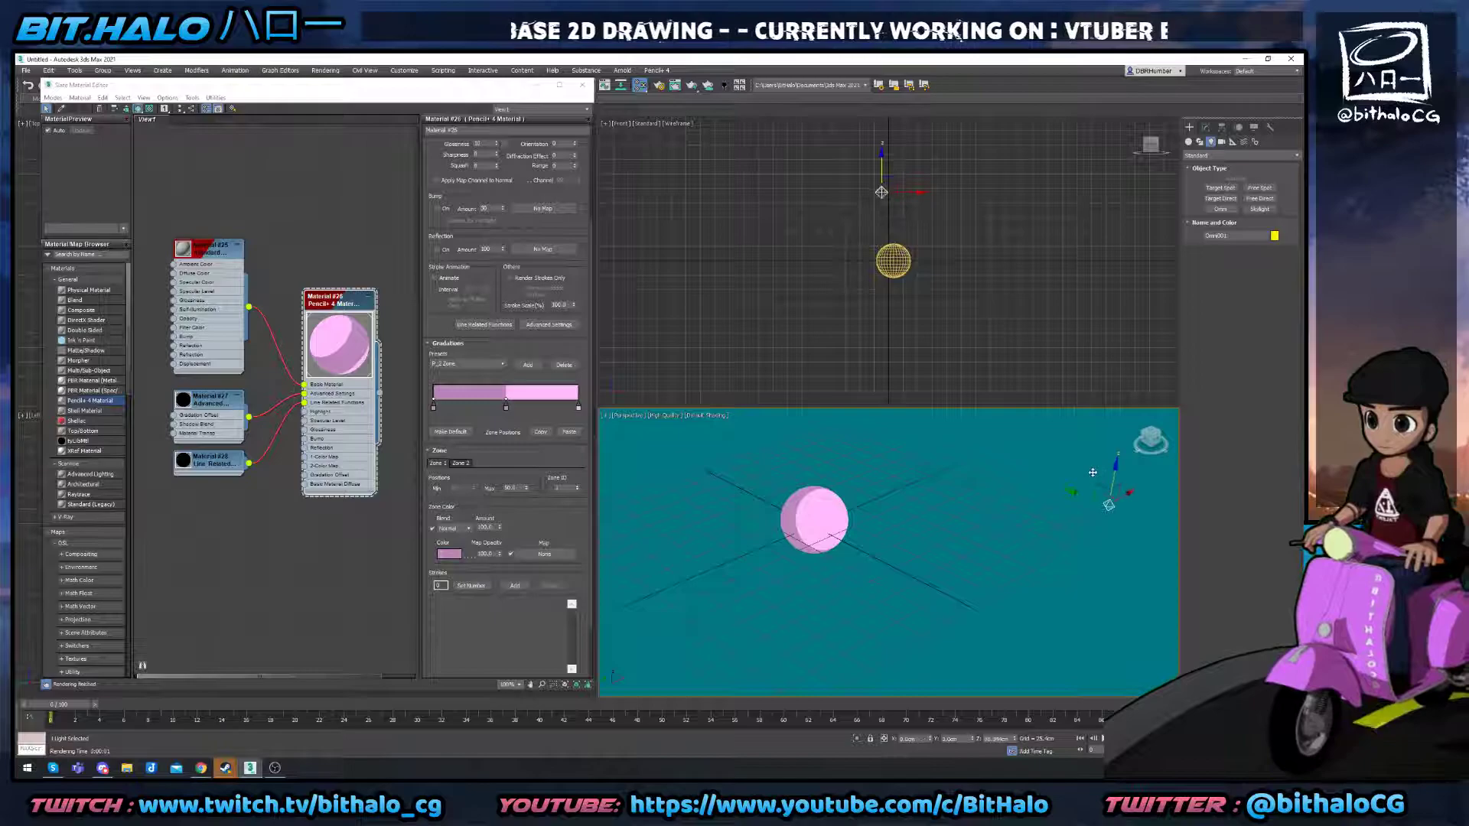
pyautogui.click(873, 496)
pyautogui.scroll(3, 819, 497)
pyautogui.hotkey('shift', 'q')
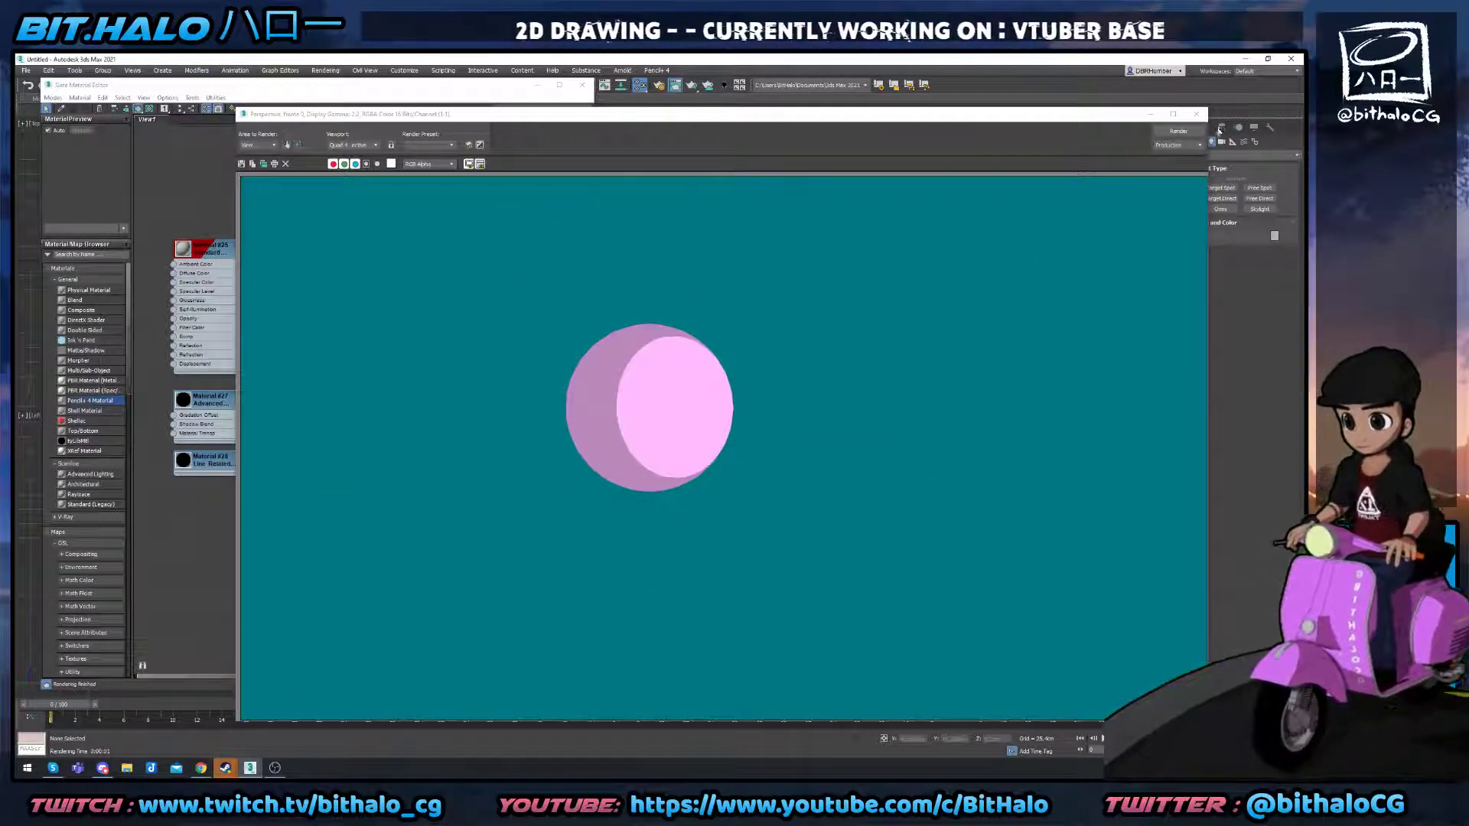
pyautogui.click(1196, 114)
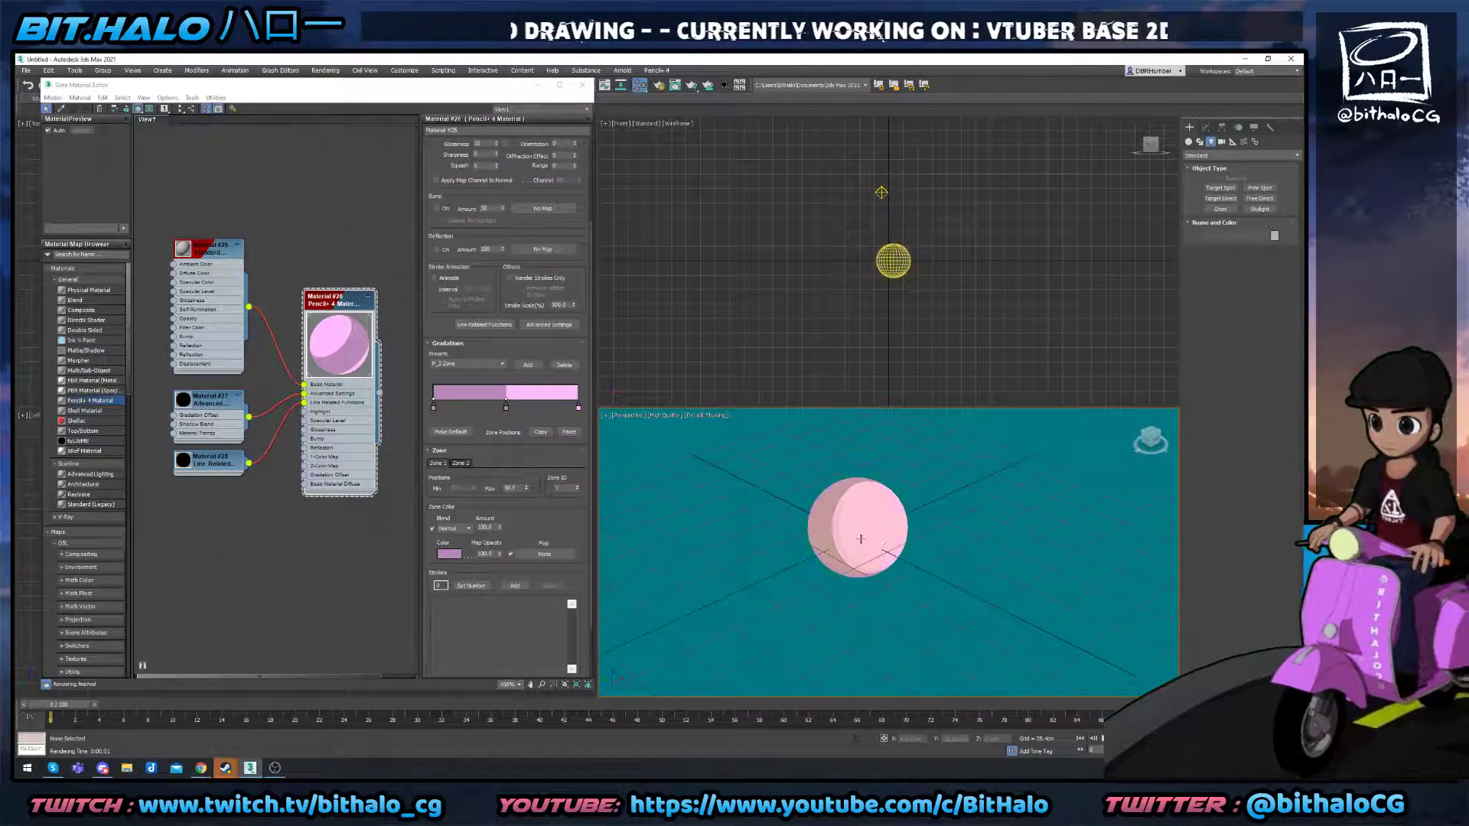
# Apply the P_3 Zone gradation preset to the Pencil+ 4 material and test-render the sphere.
pyautogui.moveTo(861, 539); pyautogui.dragTo(875, 550, button='middle')
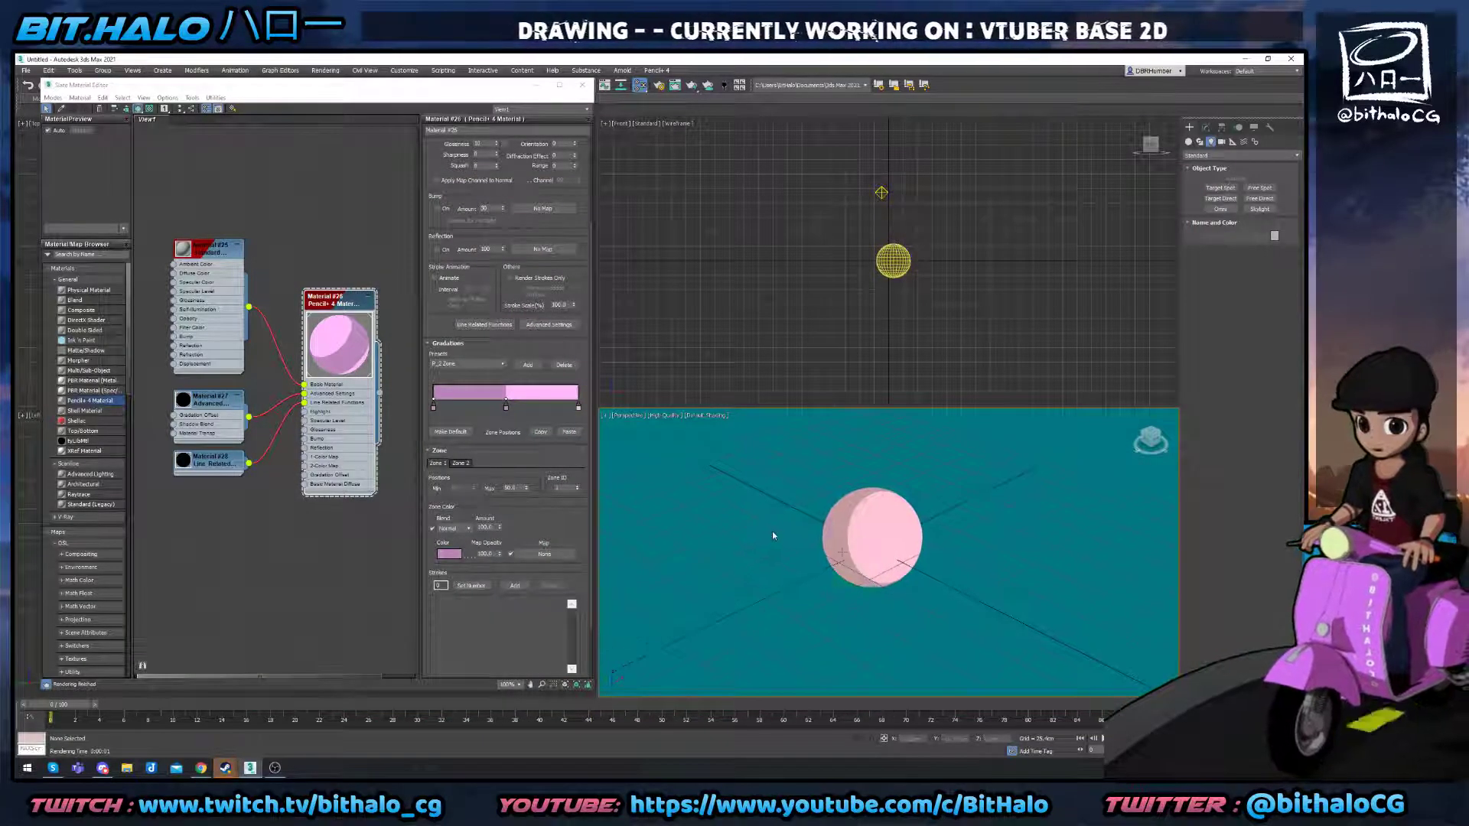
pyautogui.click(502, 365)
pyautogui.click(468, 433)
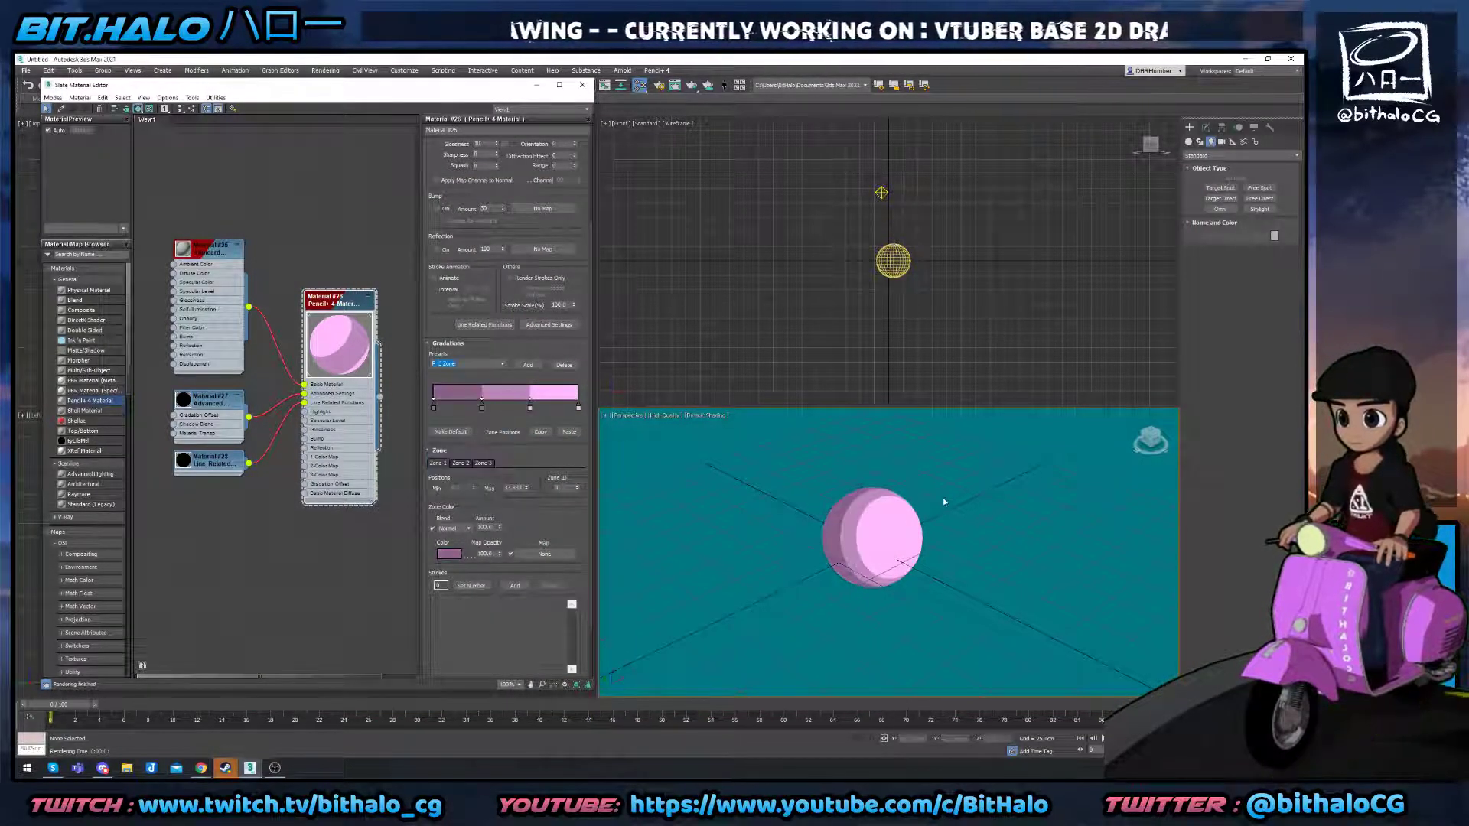
pyautogui.hotkey('shift', 'q')
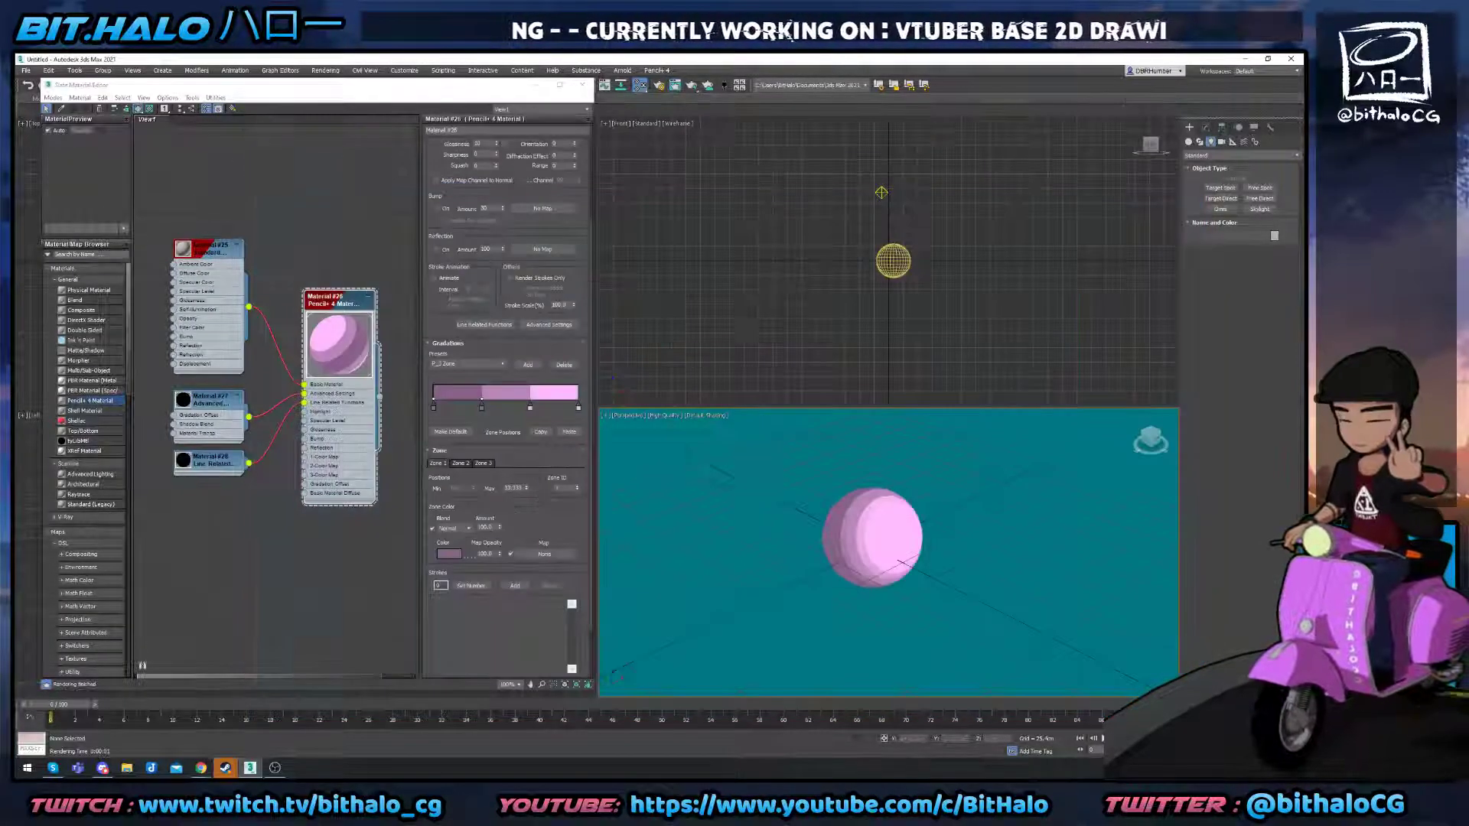
pyautogui.click(1197, 114)
# Switch the material's gradation preset back to P_2 Zone.
pyautogui.click(501, 365)
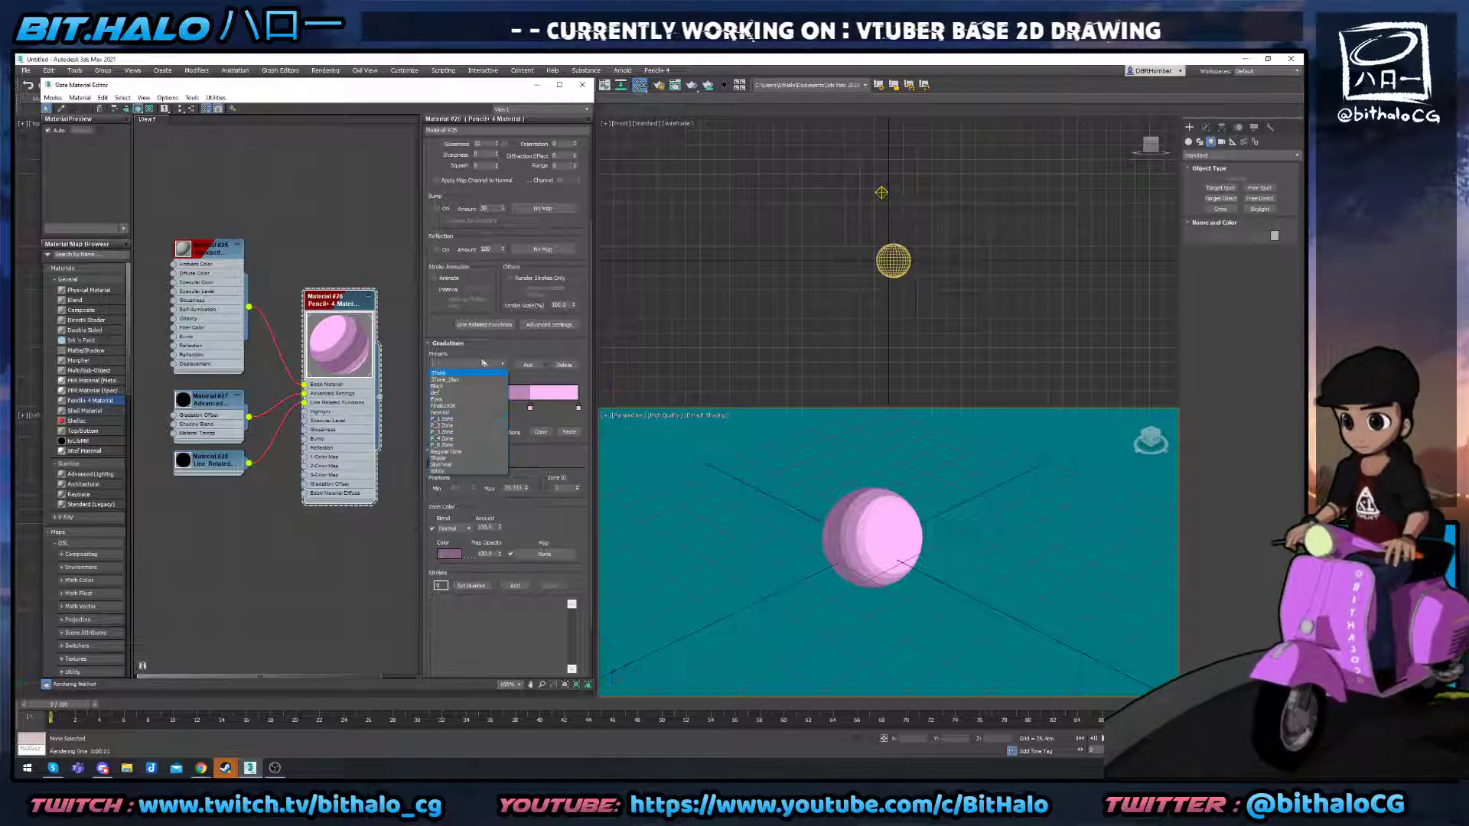
pyautogui.click(502, 365)
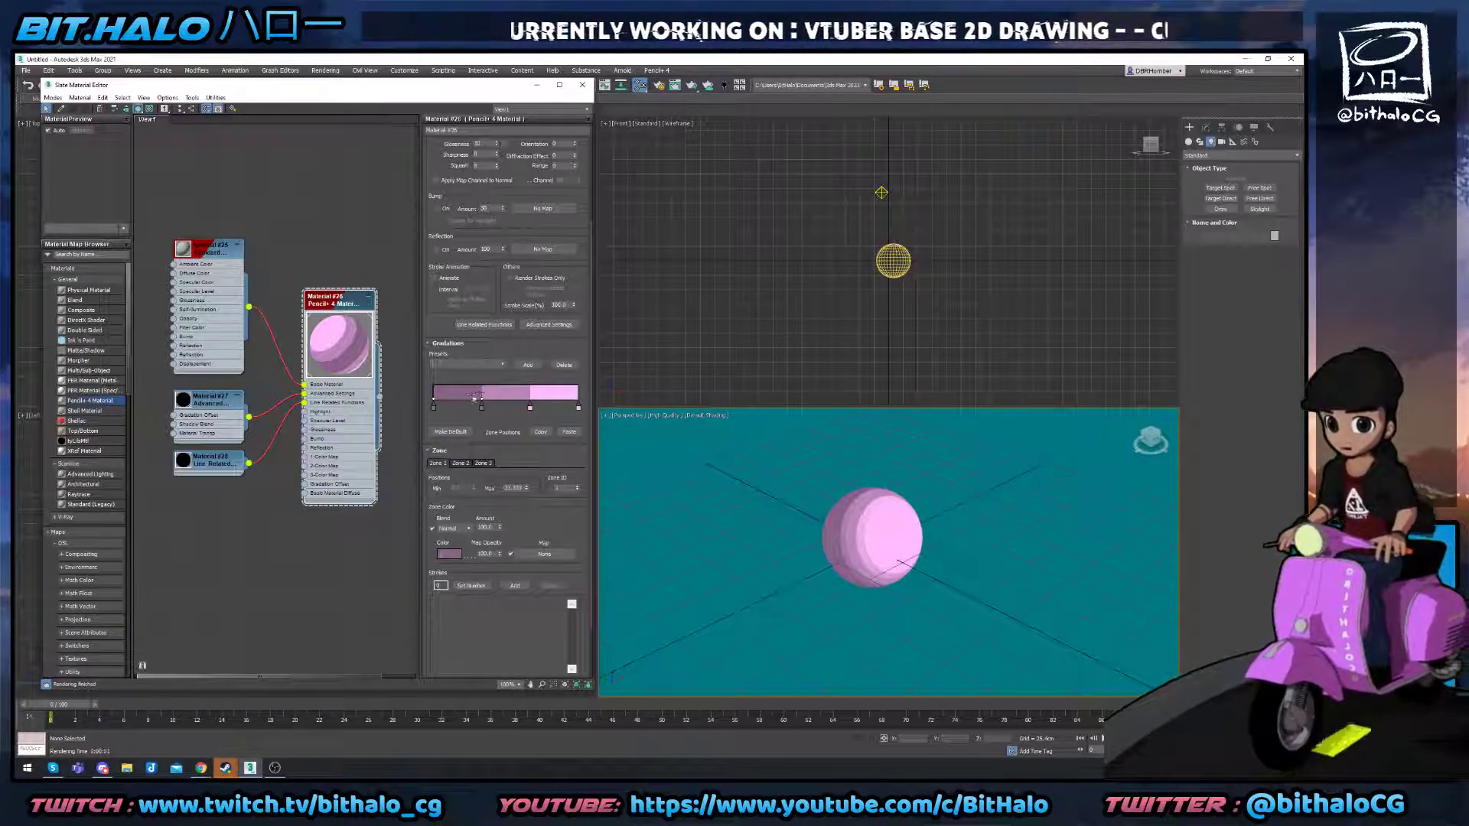
pyautogui.click(506, 368)
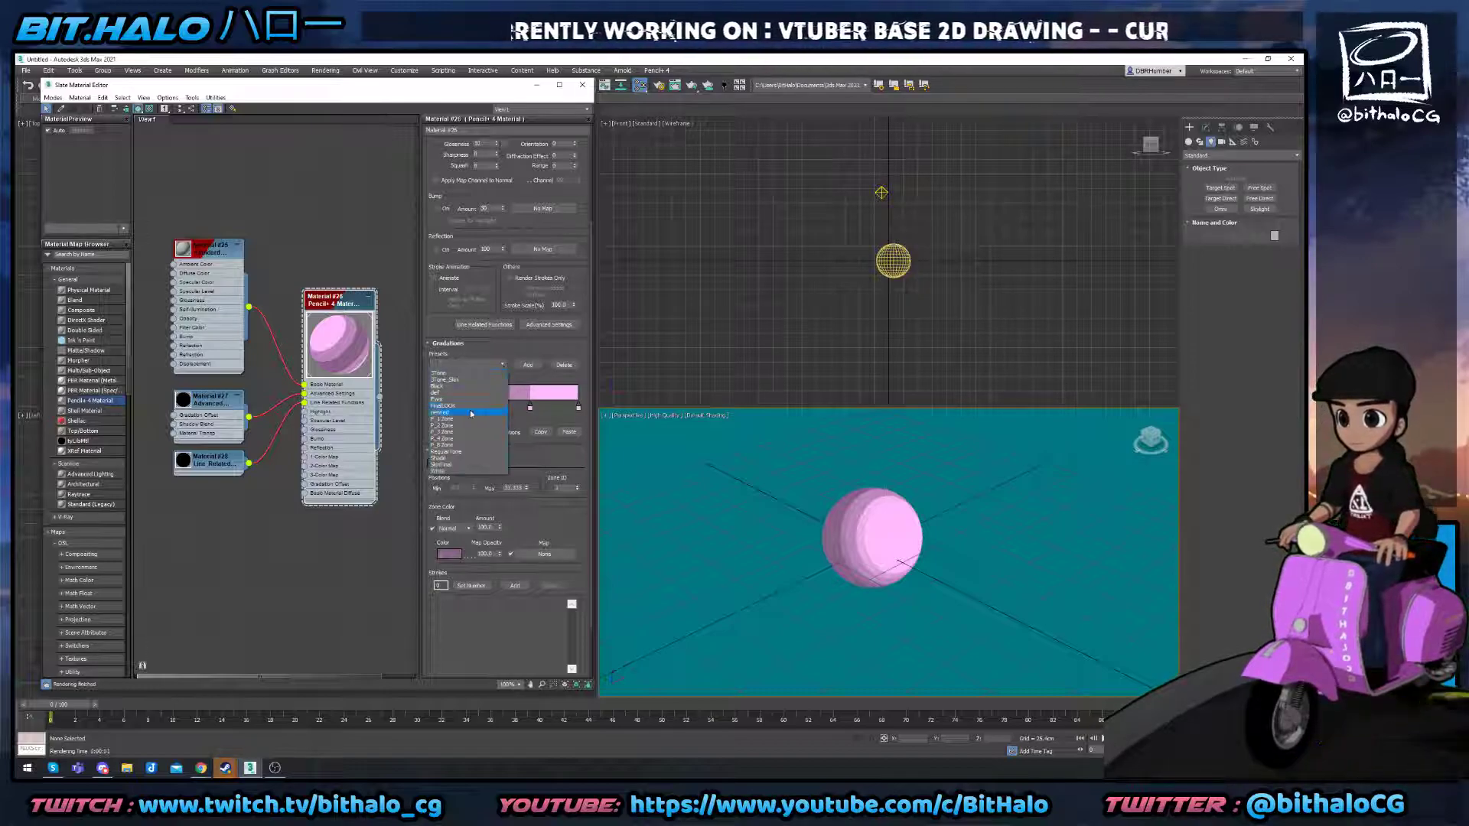
pyautogui.click(464, 426)
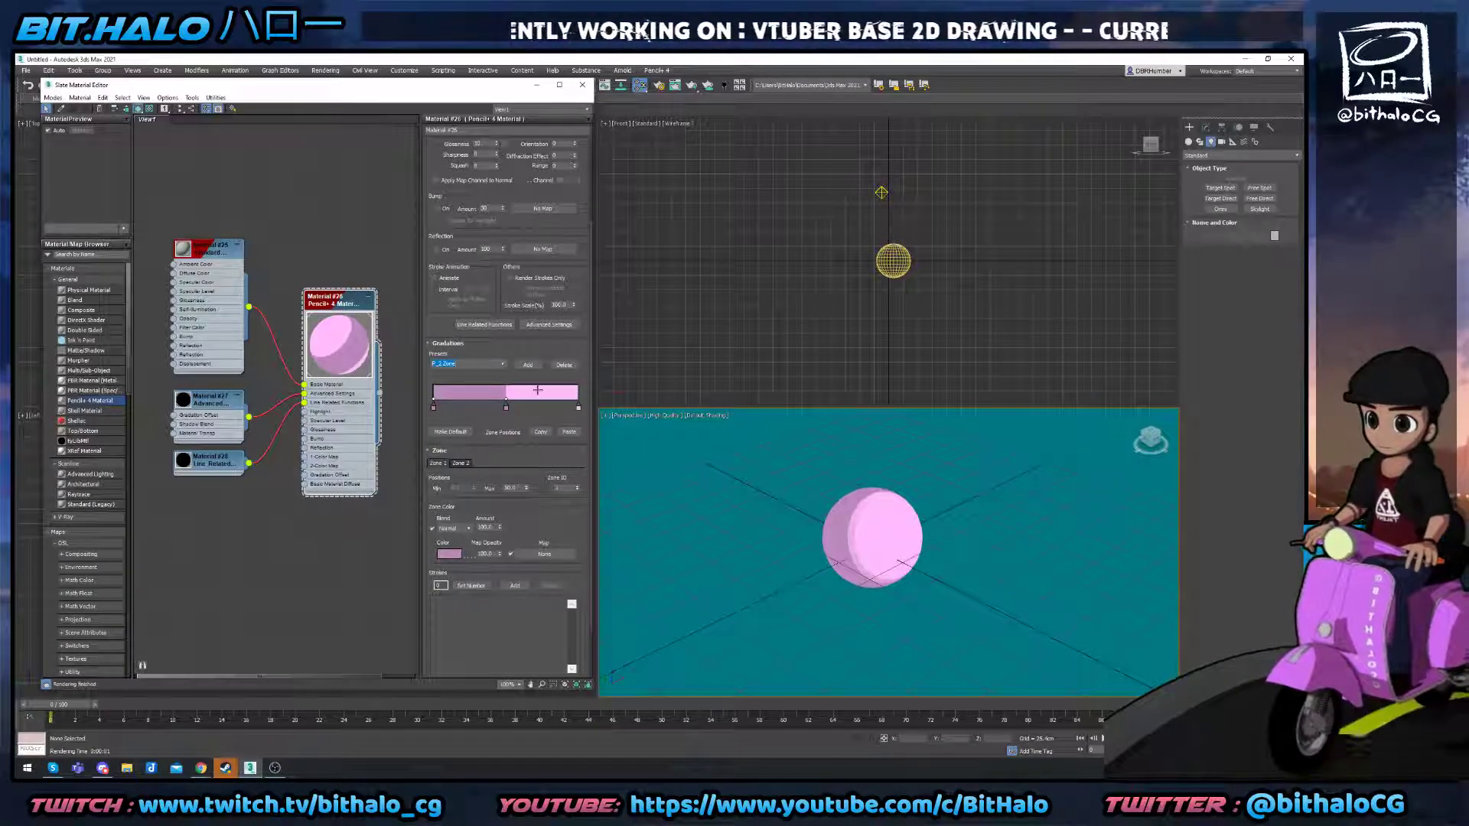
# Change the colour of the gradation's lit zone to a saturated yellow-orange.
pyautogui.click(538, 390)
pyautogui.click(474, 391)
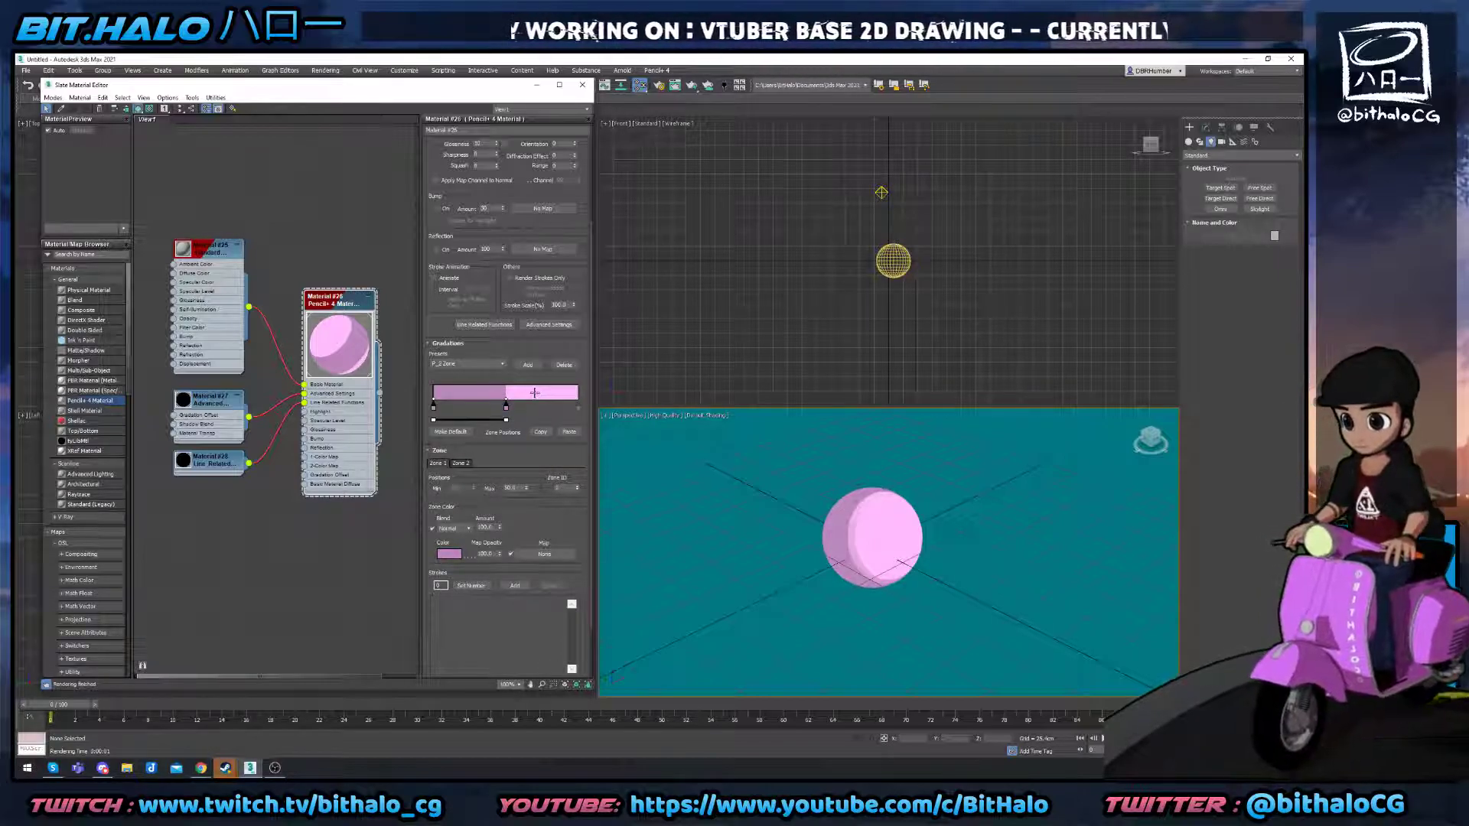
pyautogui.click(534, 393)
pyautogui.doubleClick(548, 393)
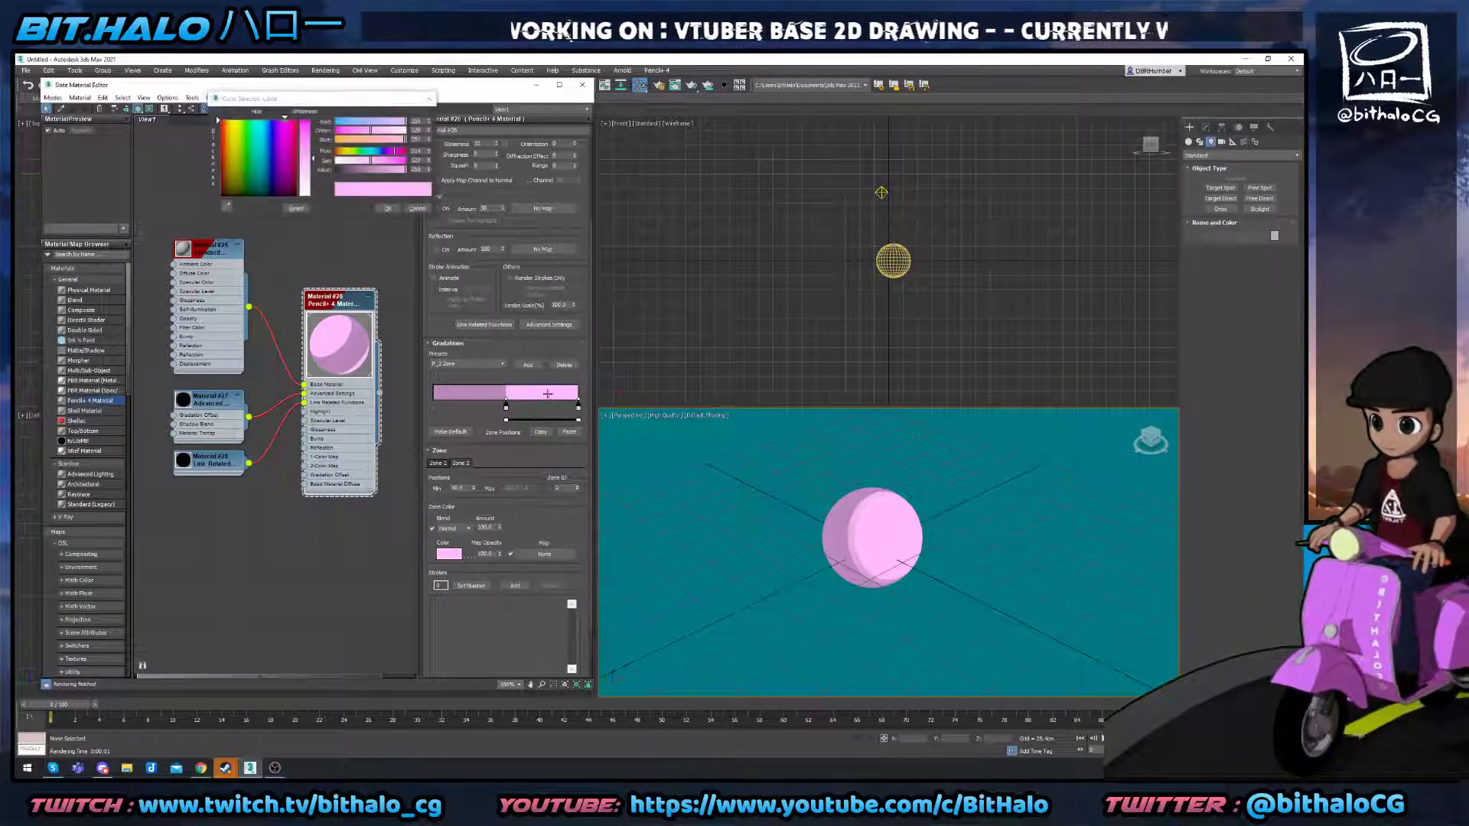
pyautogui.click(345, 153)
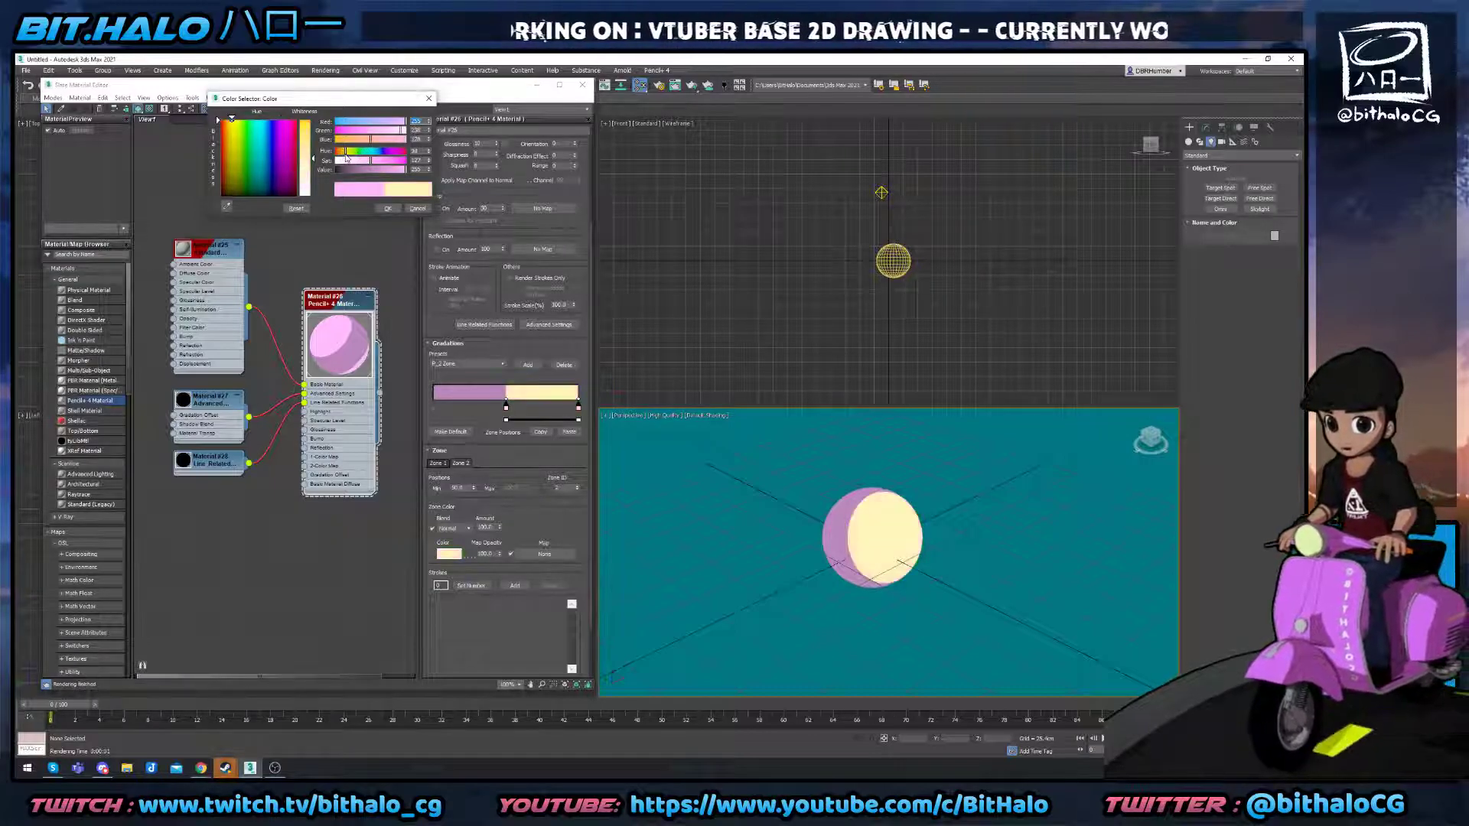
pyautogui.moveTo(385, 161); pyautogui.dragTo(369, 133)
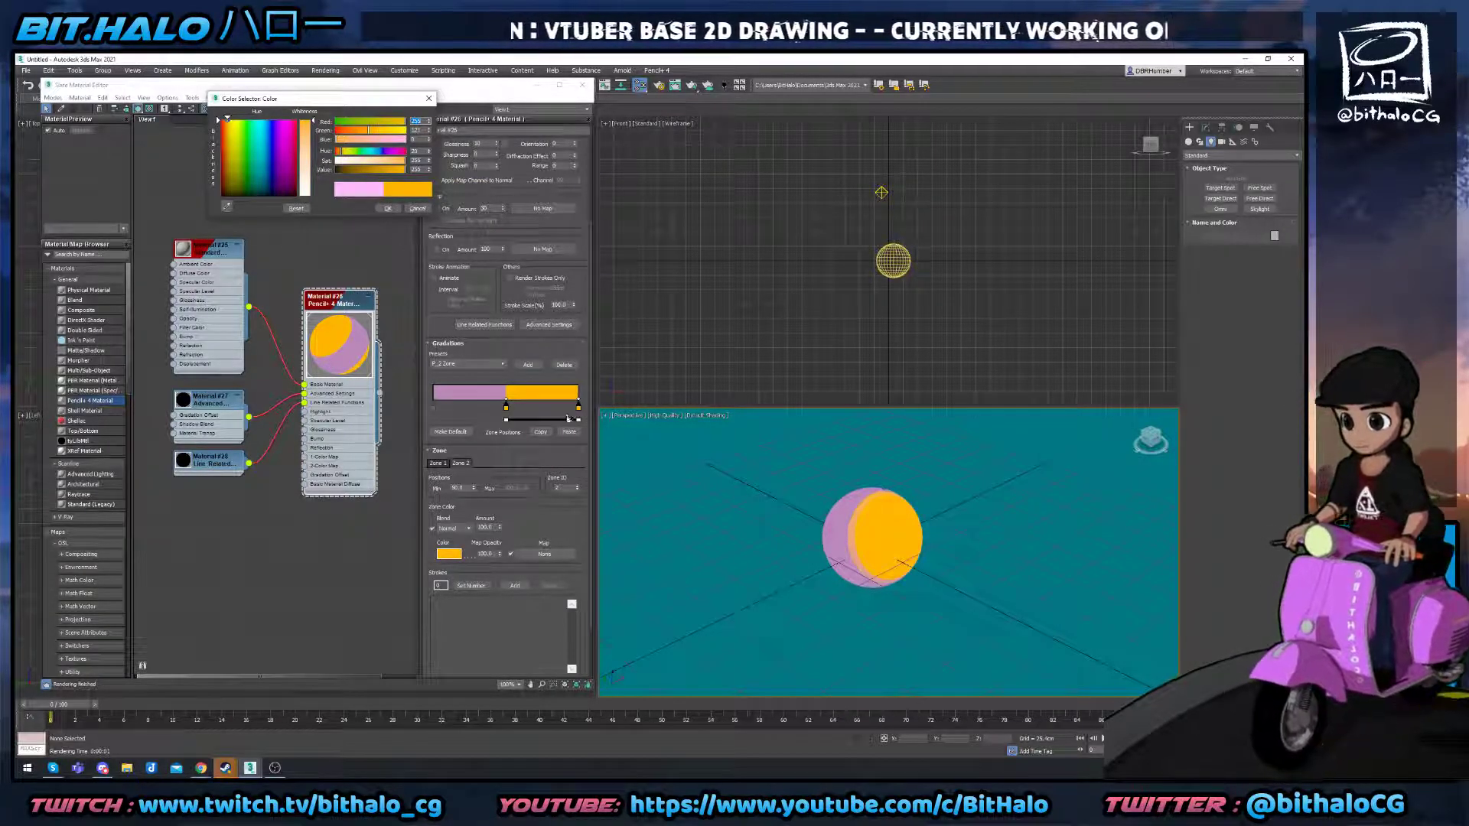
# Sample the lit zone's yellow-orange for the shadow zone, lower its green value for a deeper orange, and test-render the sphere.
pyautogui.click(474, 395)
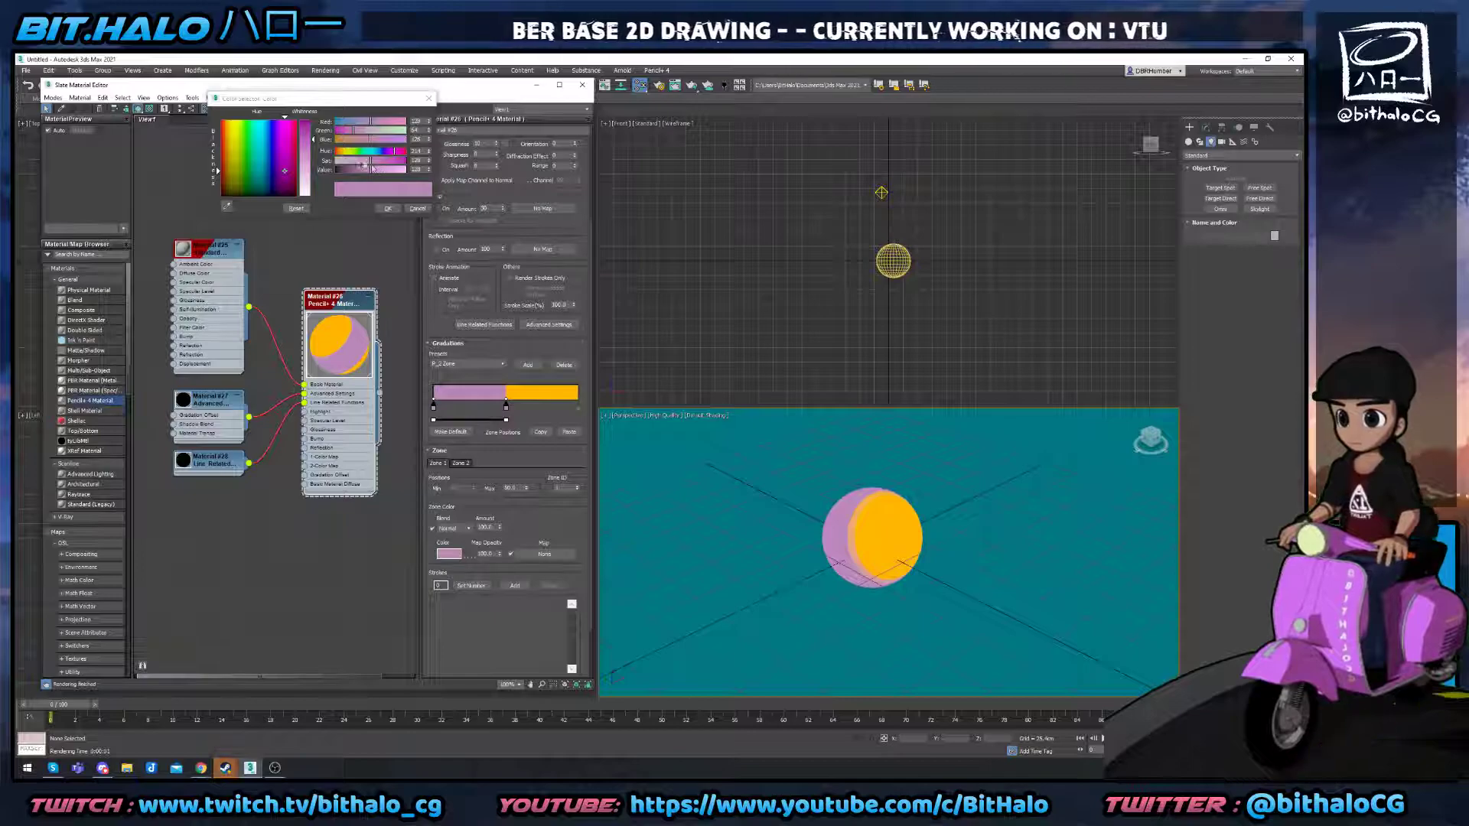
pyautogui.click(227, 207)
pyautogui.click(527, 388)
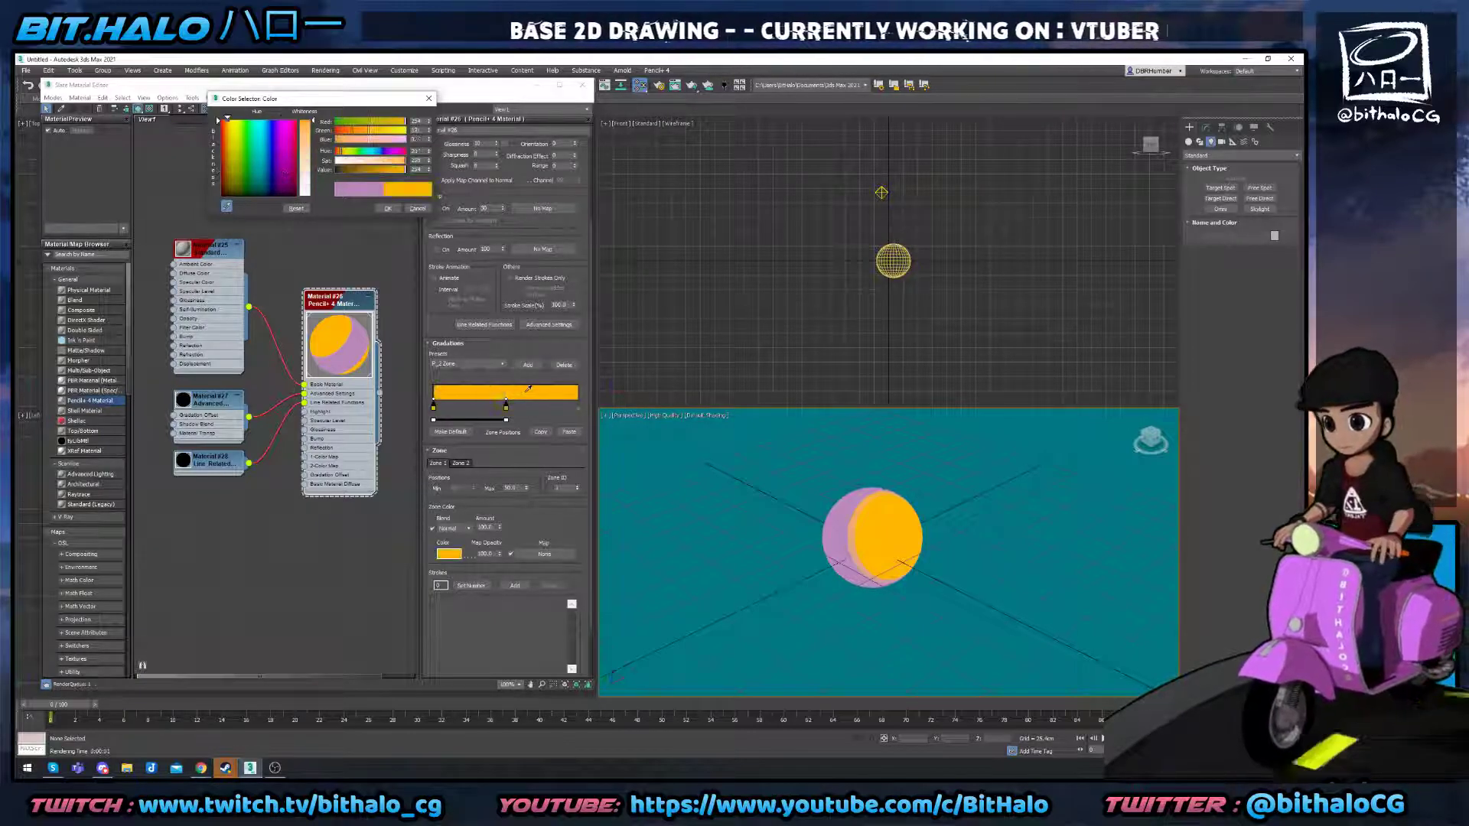
pyautogui.click(354, 131)
pyautogui.click(930, 468)
pyautogui.hotkey('shift', 'q')
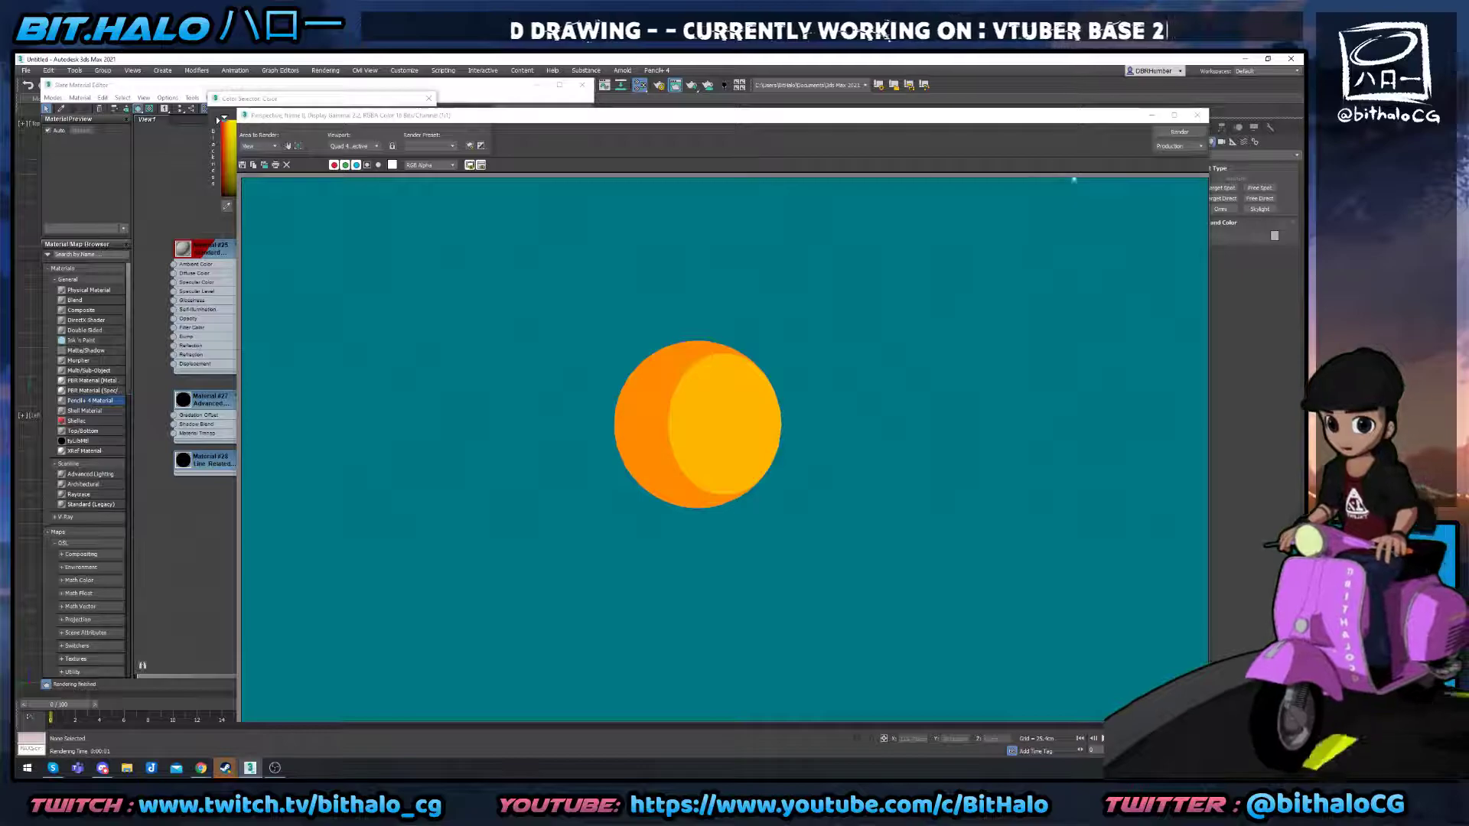
# Spread the gradation's shadow and lit zone markers apart for a soft transition, and test-render the sphere to inspect the blended edge.
pyautogui.click(1197, 115)
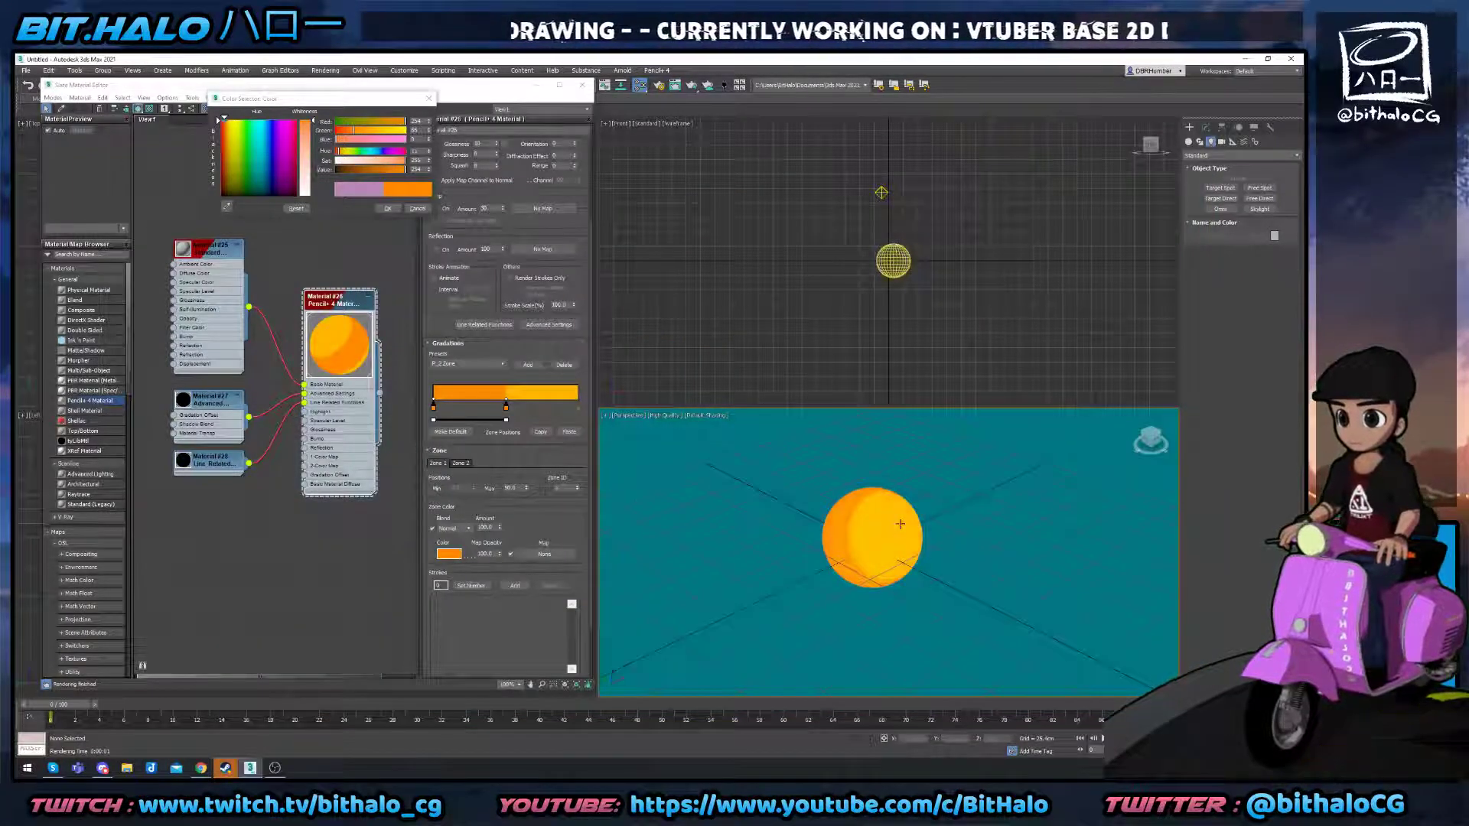
pyautogui.hotkey('shift', 'q')
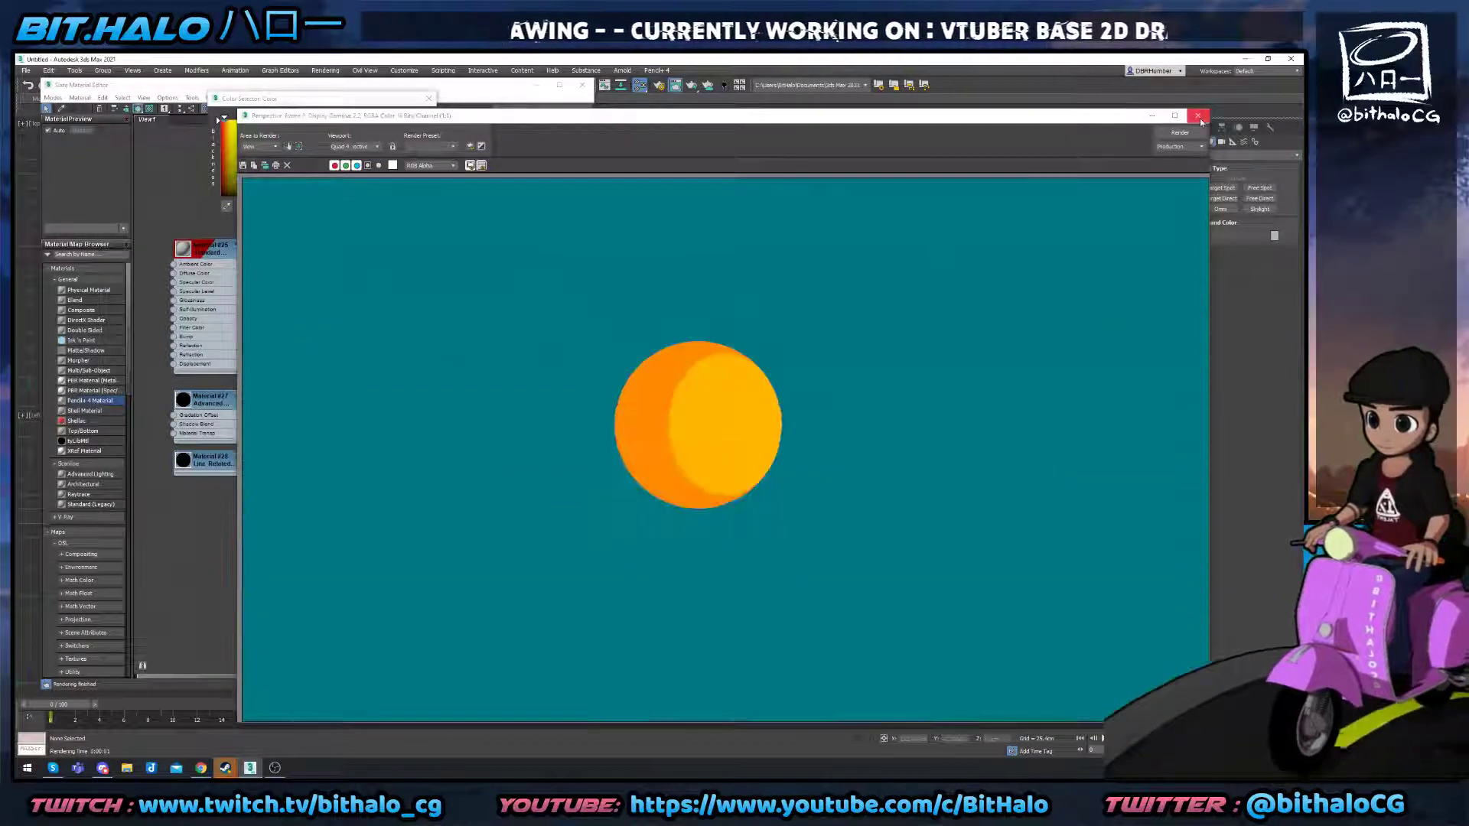
pyautogui.click(1198, 116)
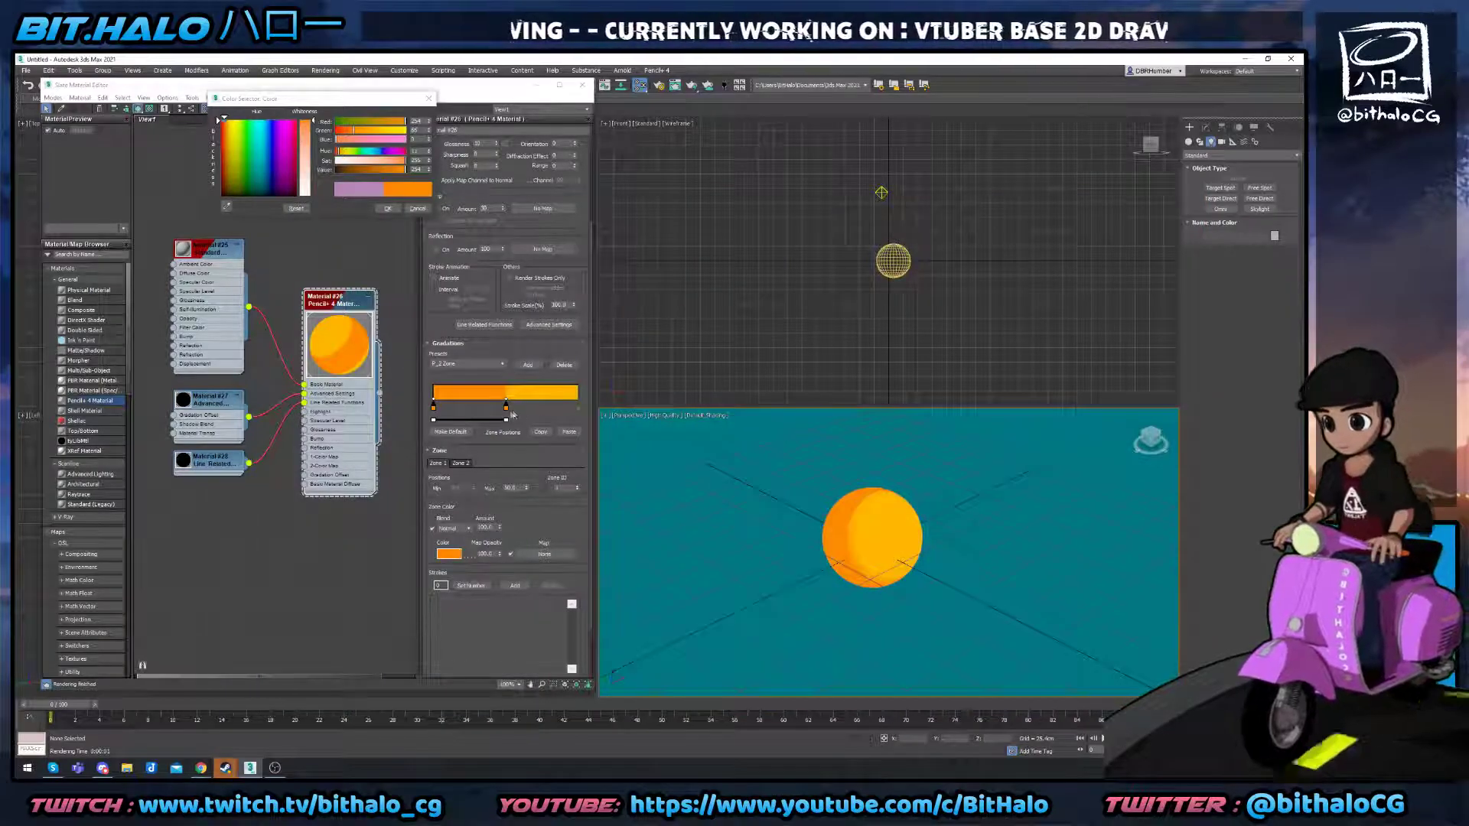
pyautogui.moveTo(506, 406); pyautogui.dragTo(466, 413)
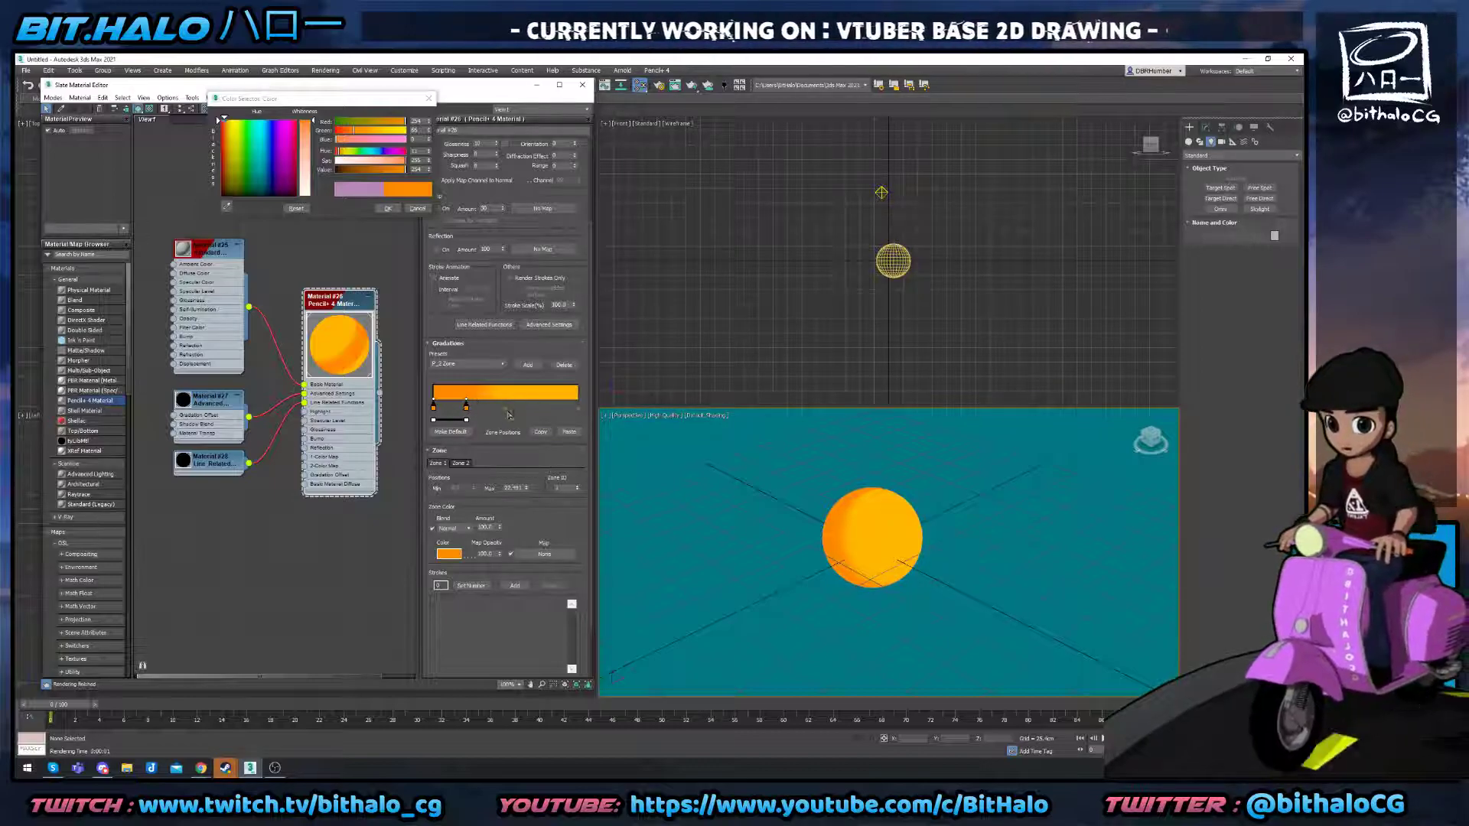
pyautogui.click(505, 409)
pyautogui.moveTo(527, 411)
pyautogui.mouseDown()
pyautogui.moveTo(552, 408)
pyautogui.moveTo(514, 407)
pyautogui.mouseUp()
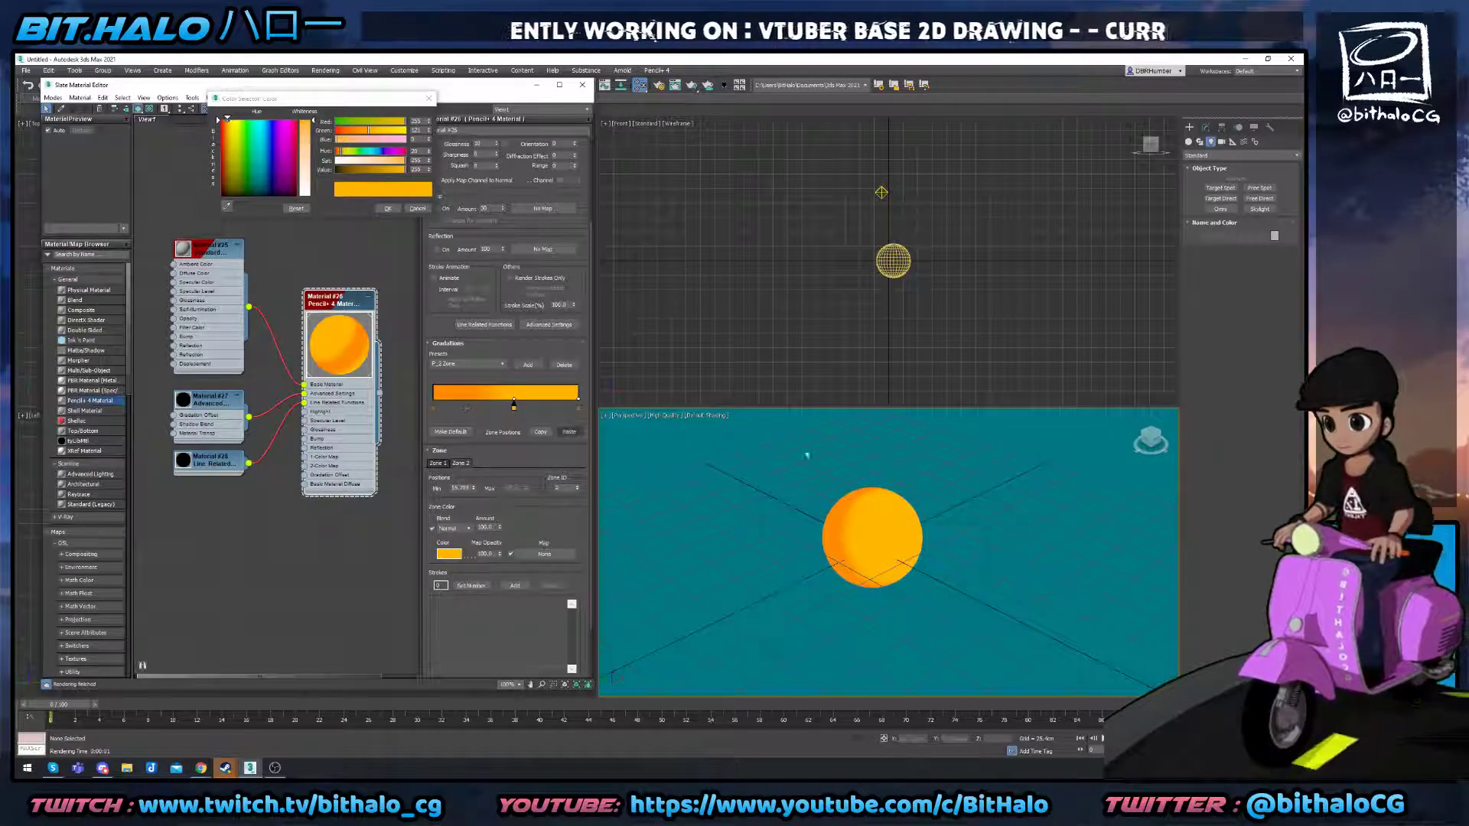
pyautogui.hotkey('shift', 'q')
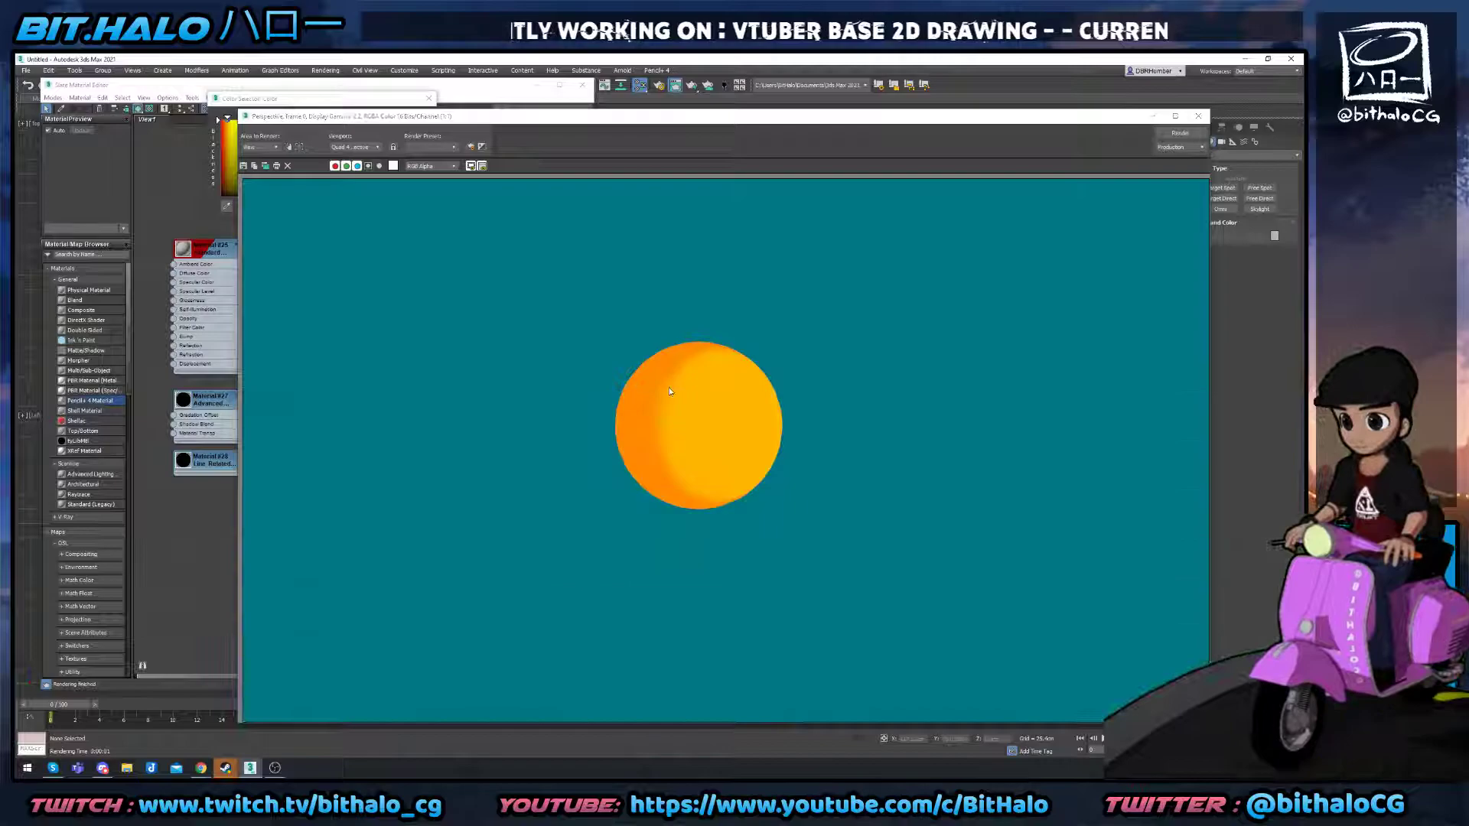
pyautogui.scroll(1, 668, 414)
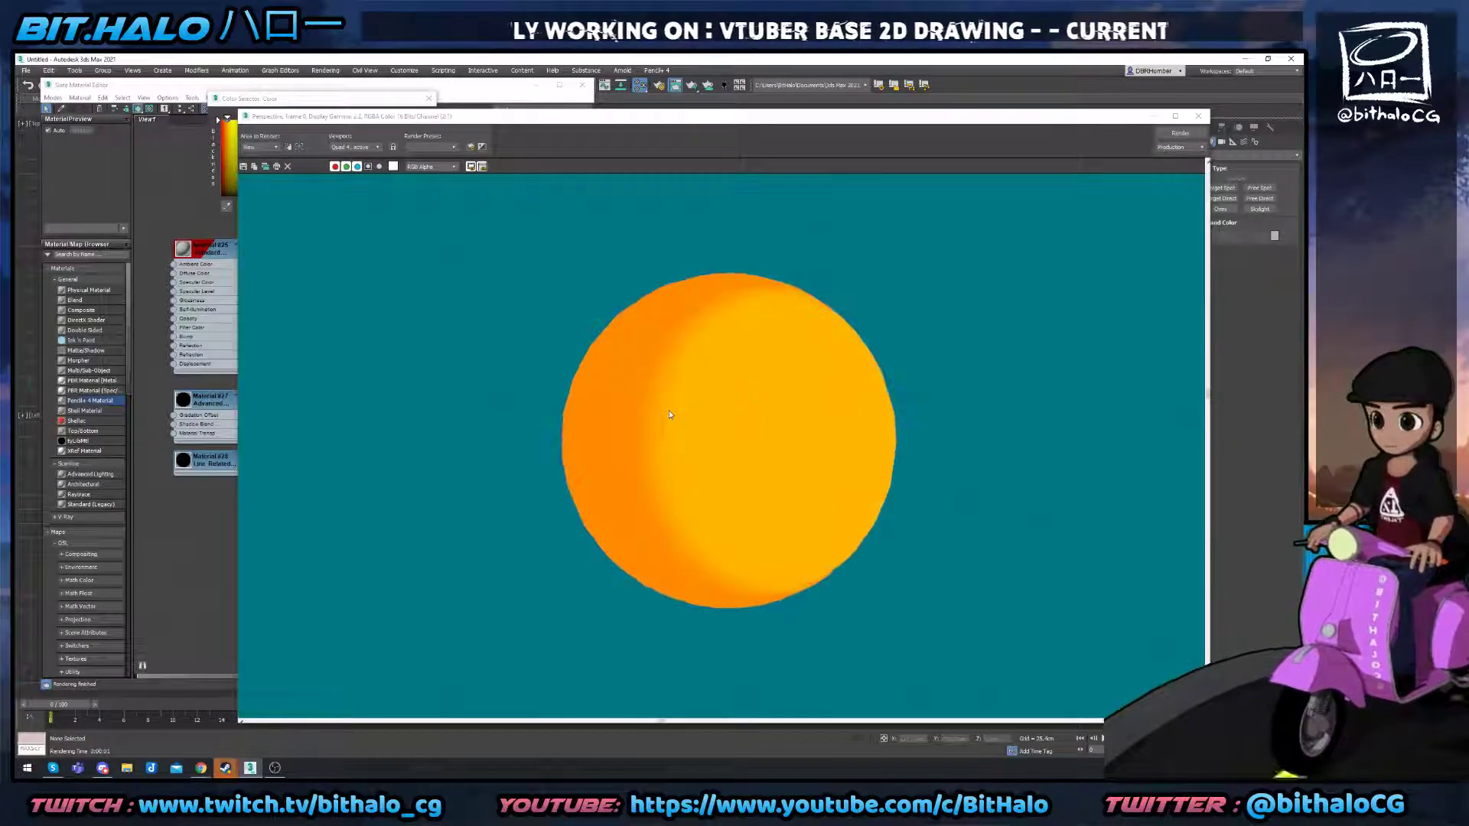
pyautogui.click(1198, 116)
# Reposition the shadow zone's end marker, bring the lit zone's start marker onto it for a hard edge, and test-render the sphere.
pyautogui.click(479, 405)
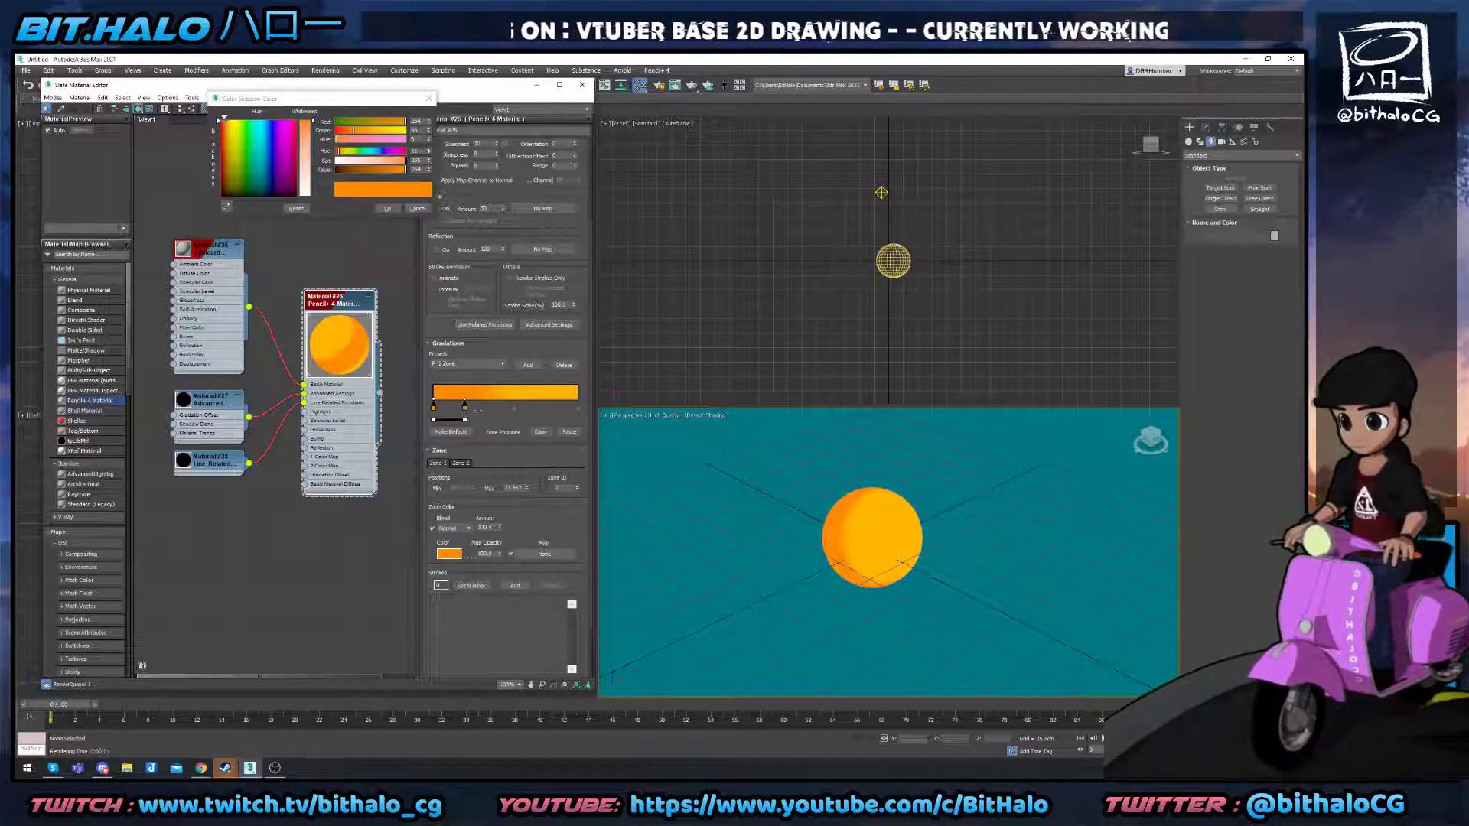
pyautogui.moveTo(479, 406); pyautogui.dragTo(459, 411)
pyautogui.click(500, 404)
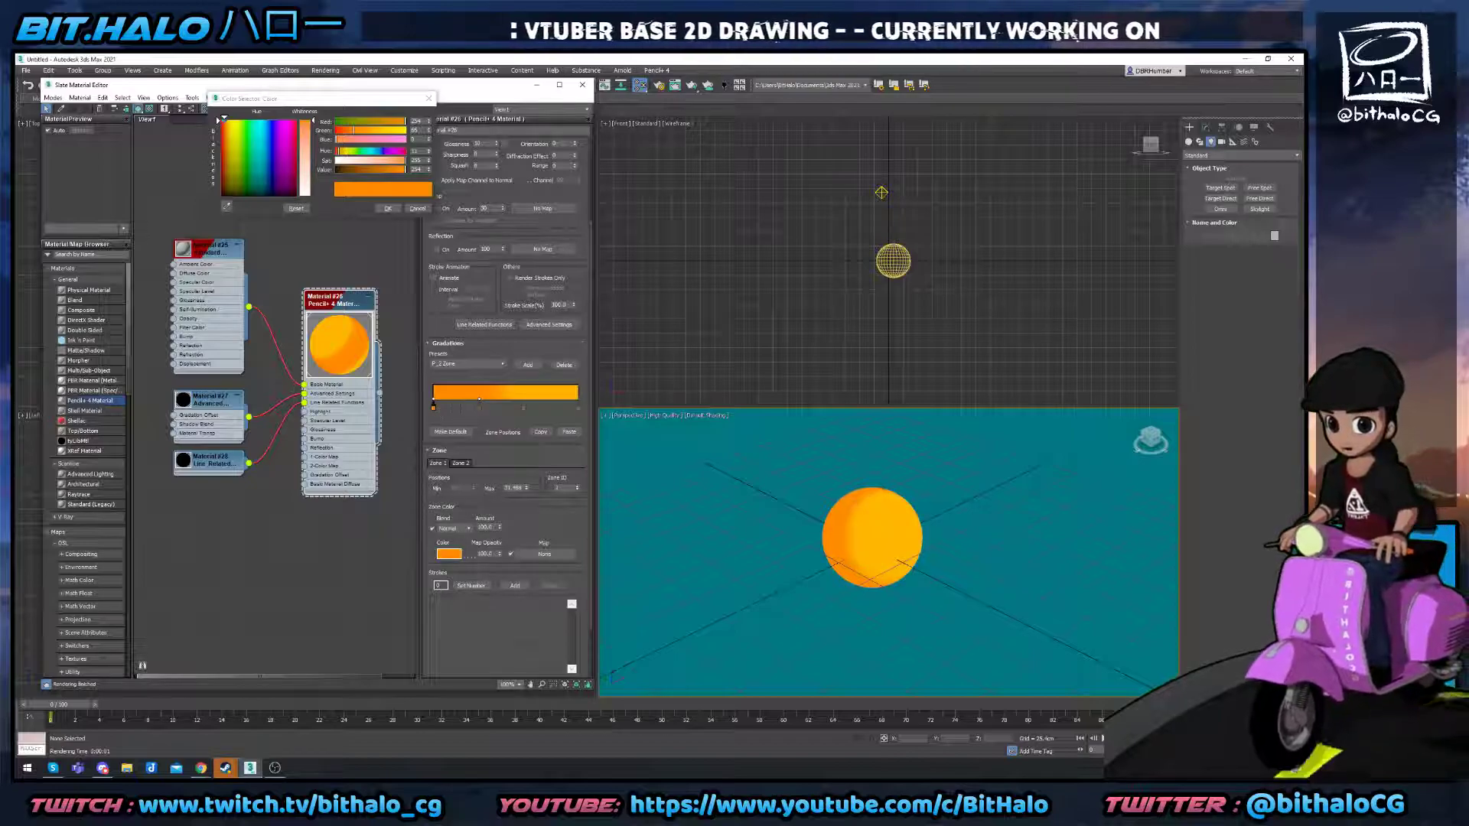
pyautogui.moveTo(479, 407)
pyautogui.mouseDown()
pyautogui.moveTo(501, 407)
pyautogui.moveTo(452, 402)
pyautogui.mouseUp()
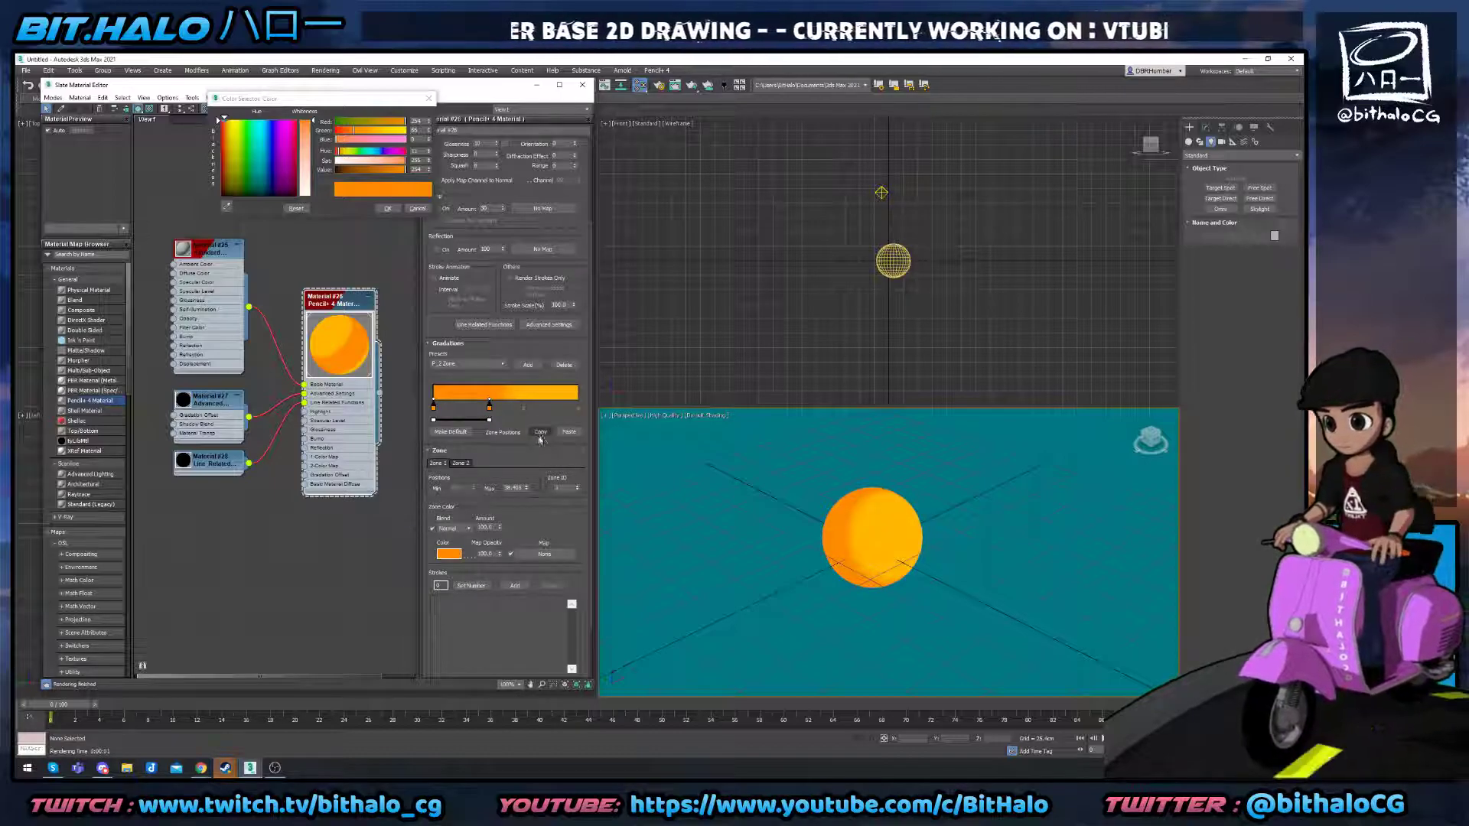
pyautogui.click(523, 397)
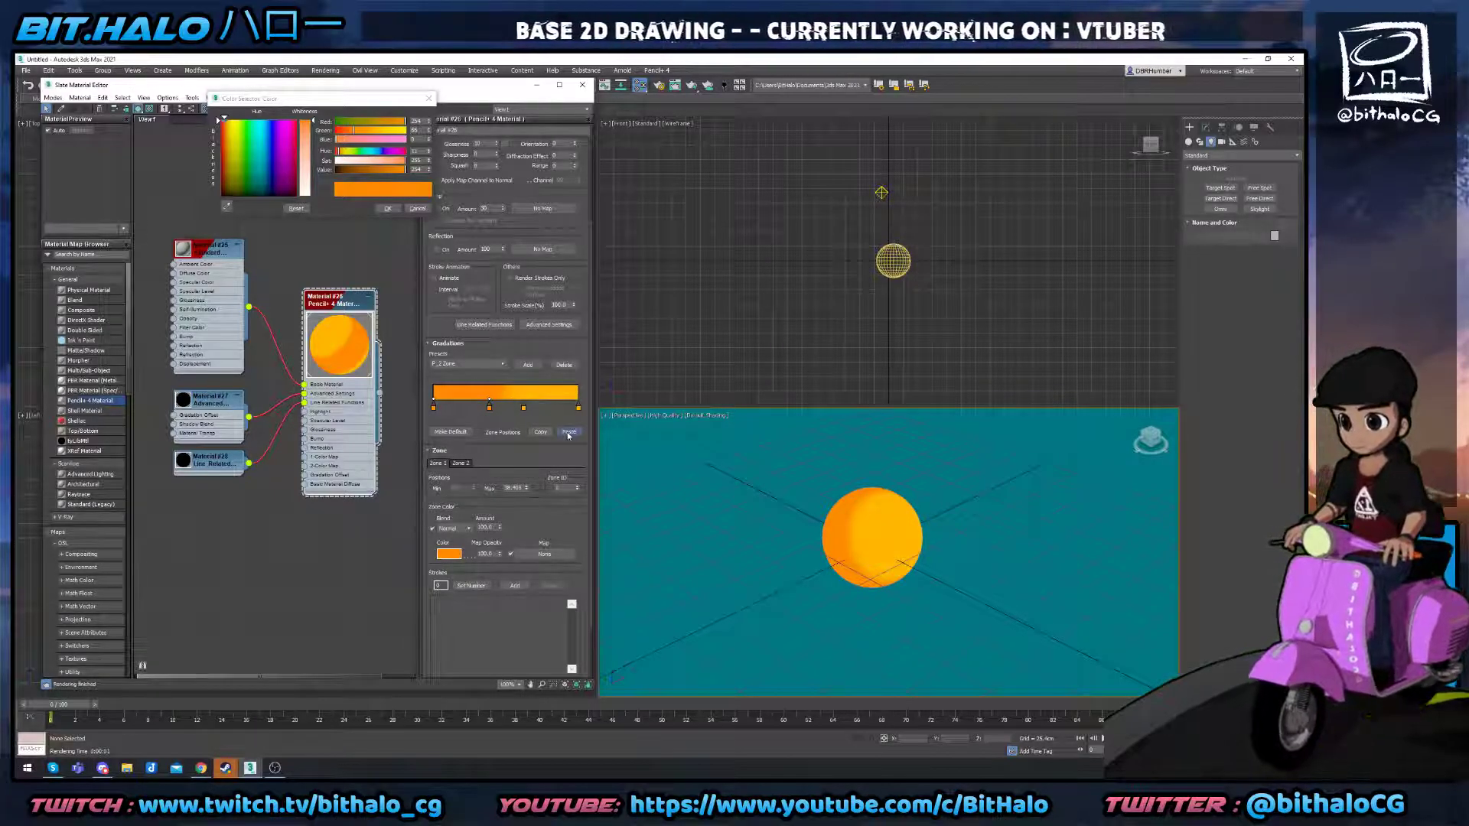
pyautogui.click(568, 432)
pyautogui.click(523, 407)
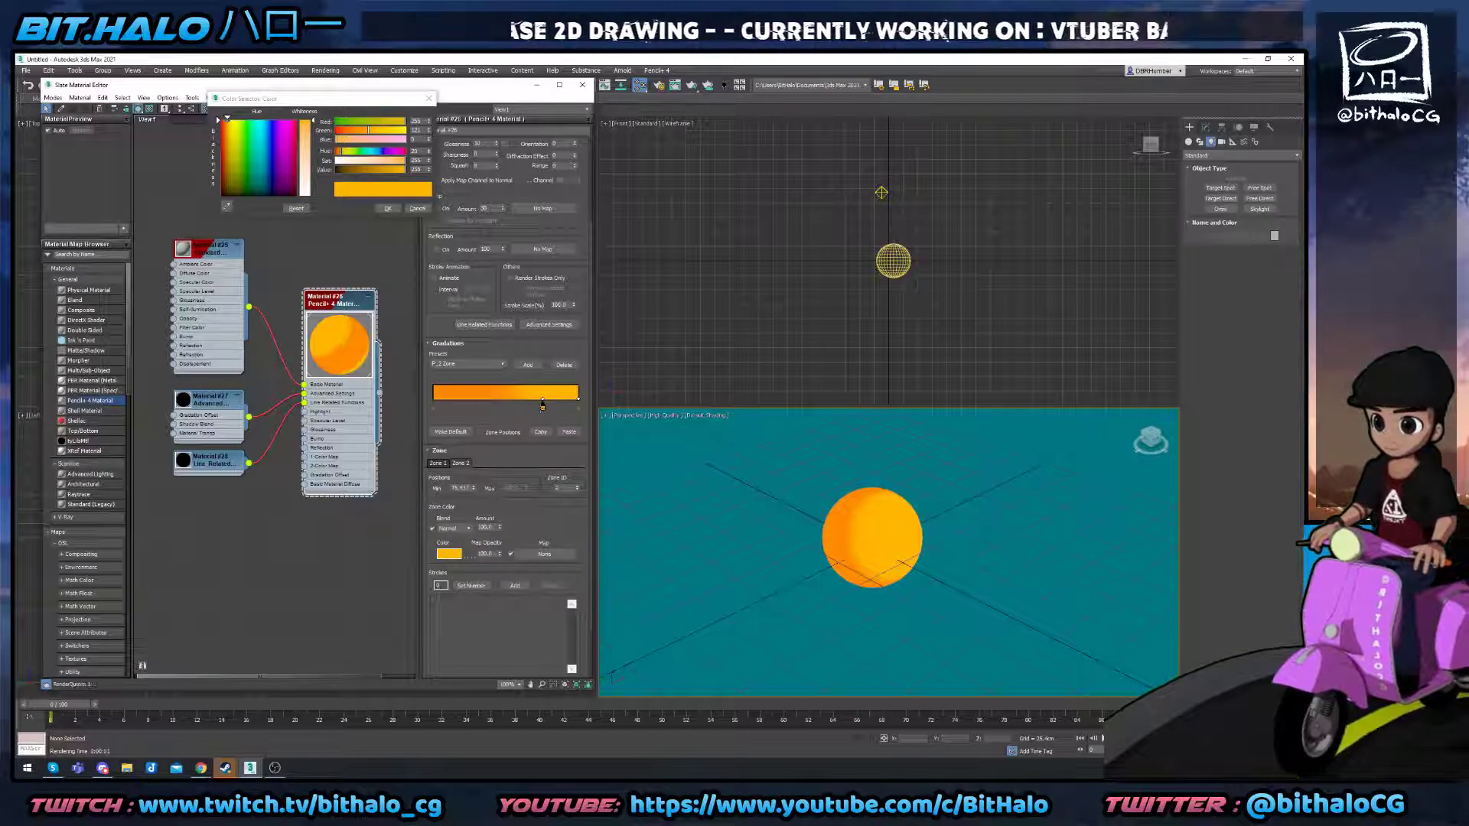
pyautogui.moveTo(541, 405); pyautogui.dragTo(489, 405)
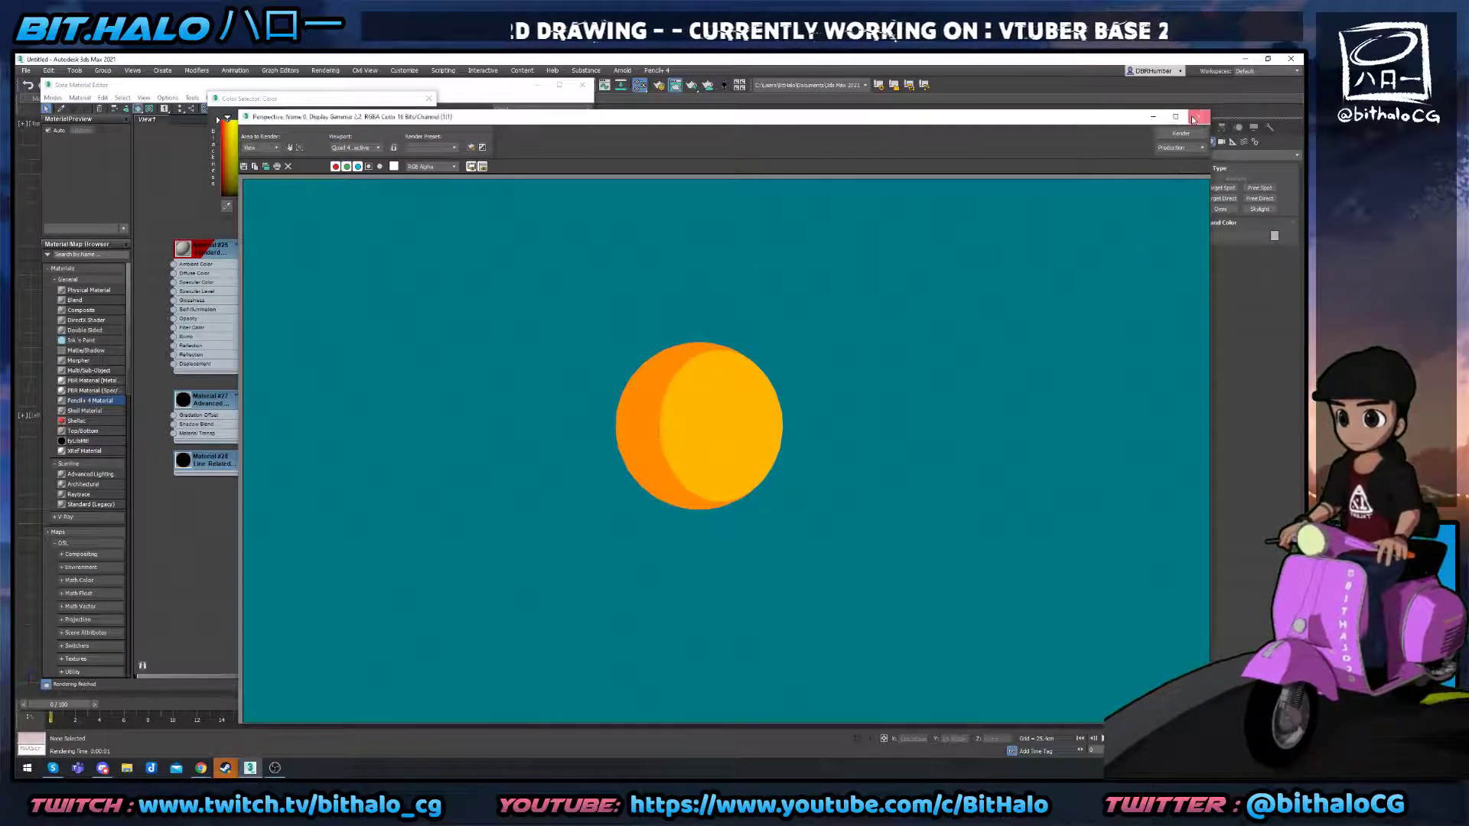
pyautogui.click(1192, 119)
# Shift the zone boundary farther toward the dark end of the gradation for a narrower shadow, and test-render the sphere.
pyautogui.moveTo(490, 406); pyautogui.dragTo(458, 405)
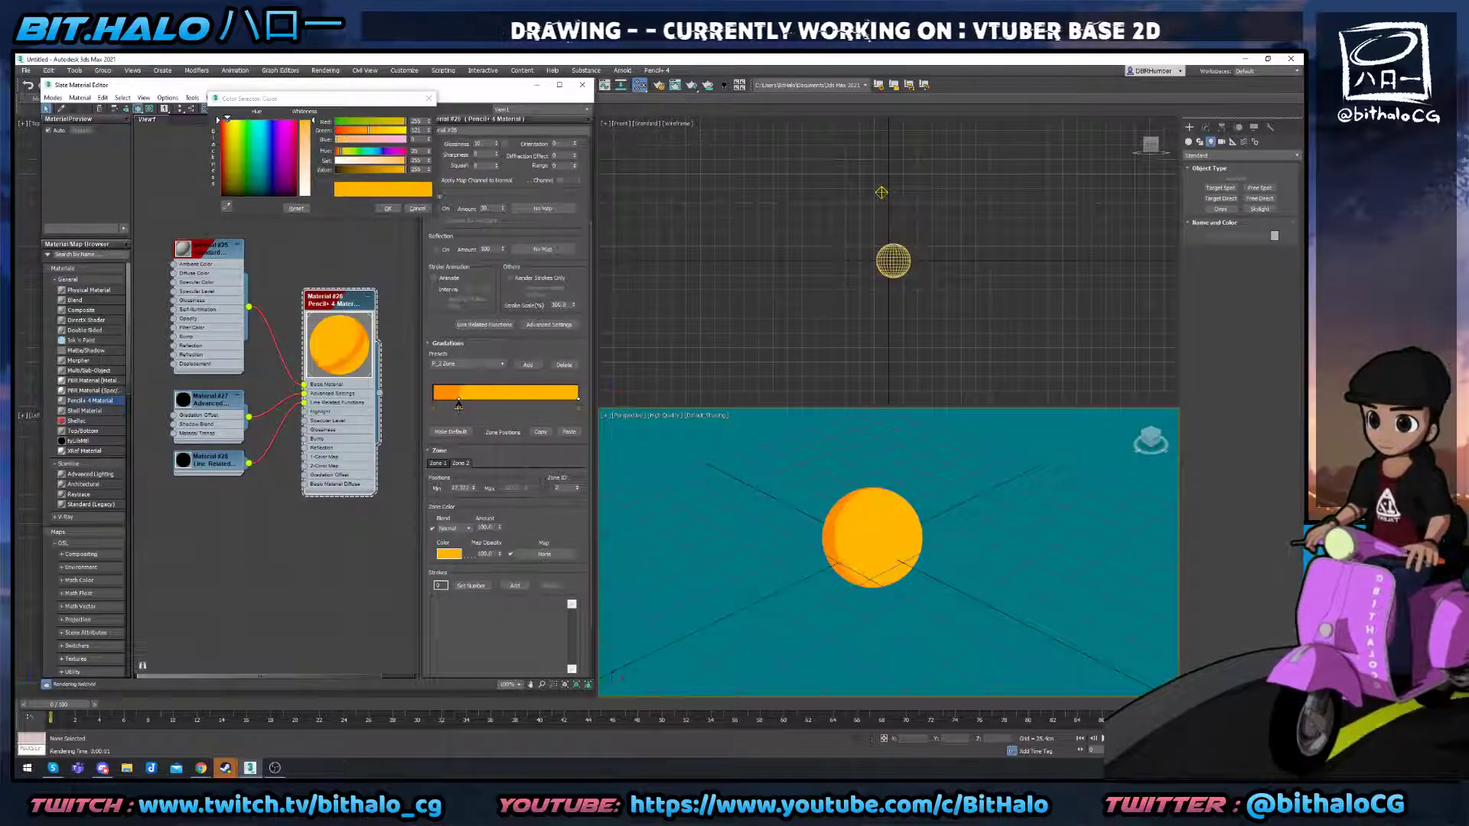
pyautogui.click(967, 475)
pyautogui.hotkey('shift', 'q')
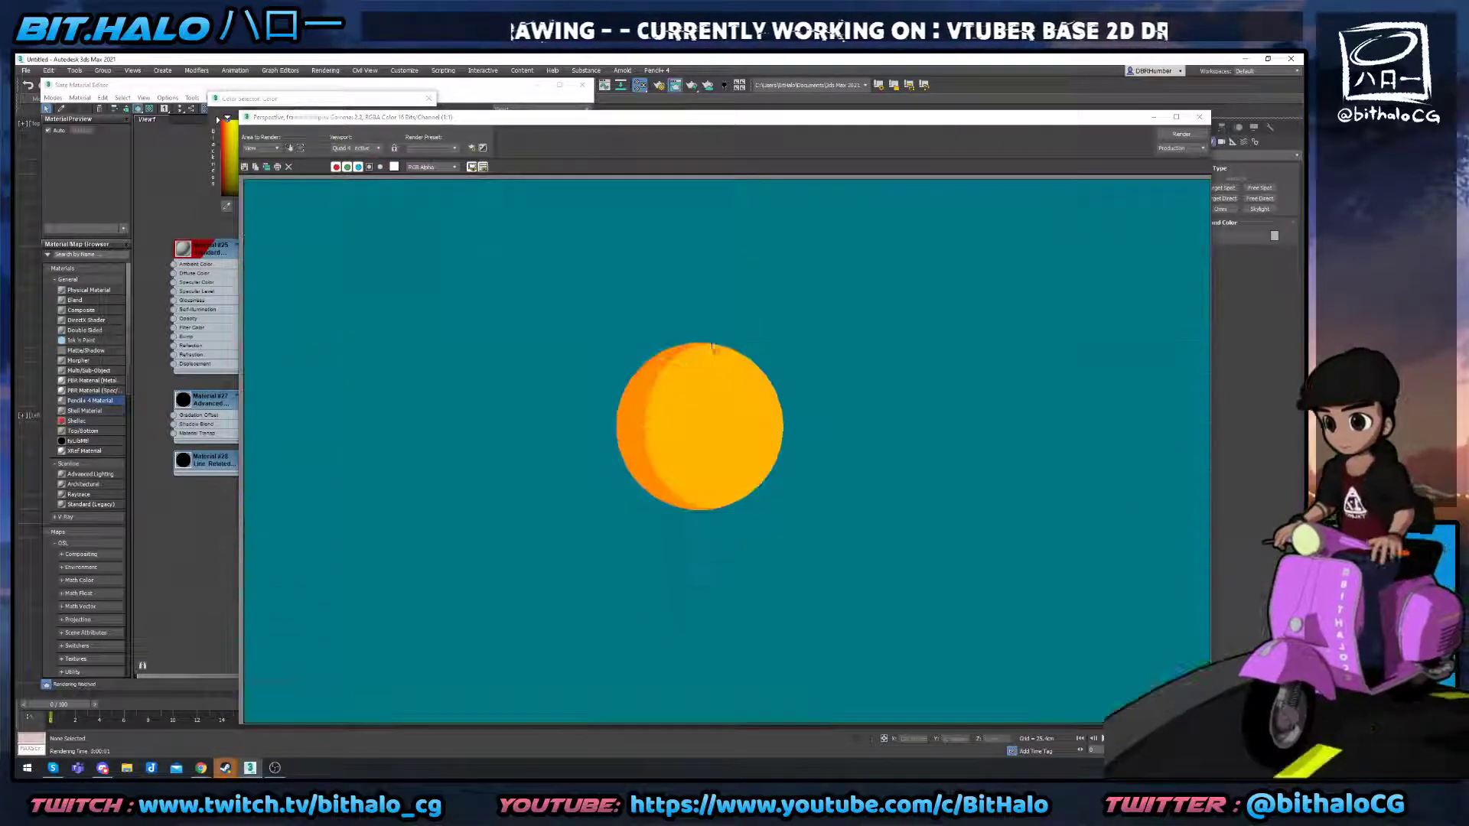
pyautogui.click(1199, 117)
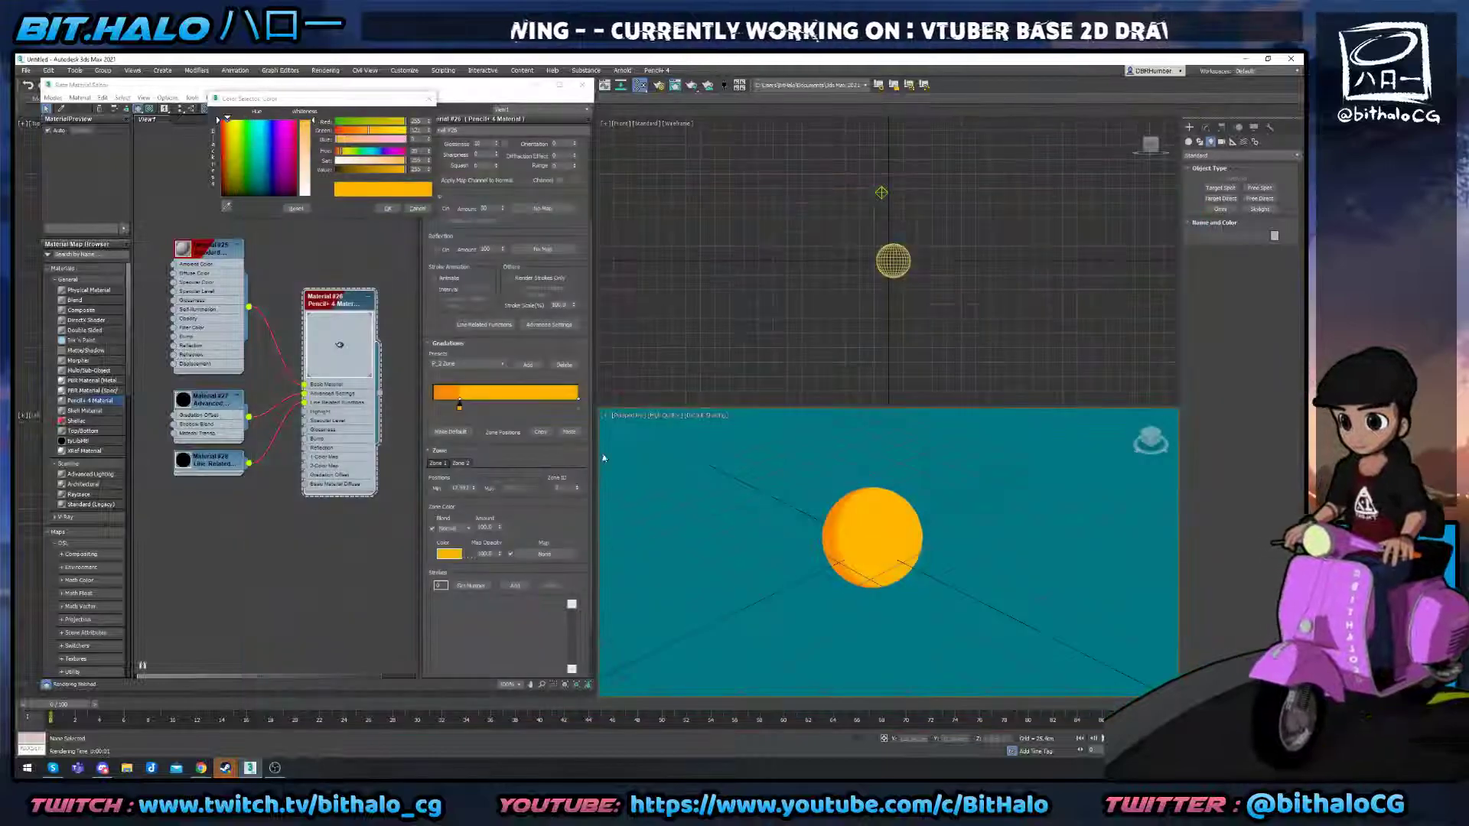
# Examine the blend modes and other zone colour settings offered for the gradation's shadow and lit zones.
pyautogui.scroll(-3, 512, 429)
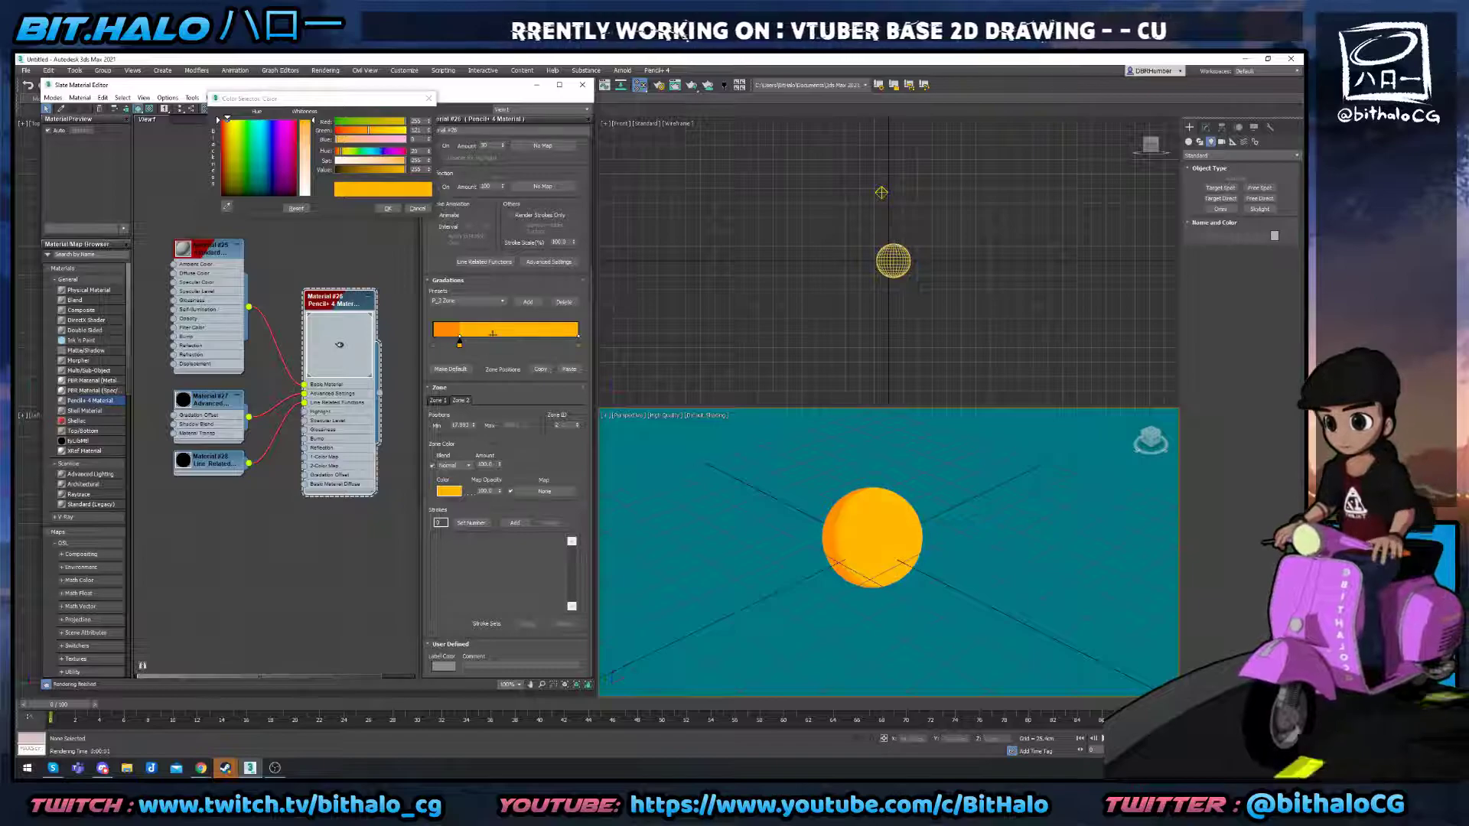
pyautogui.click(465, 330)
pyautogui.click(444, 328)
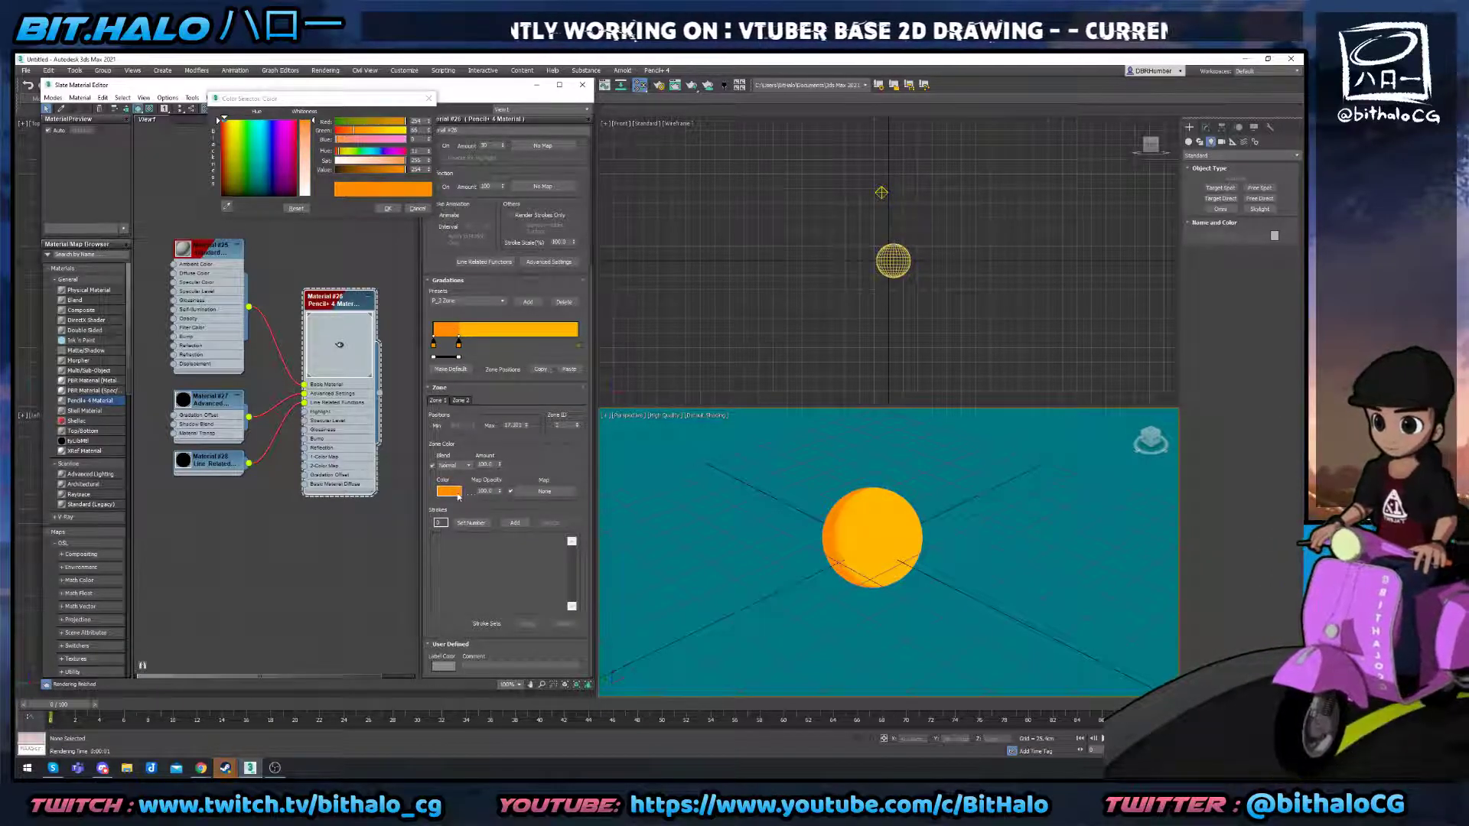
pyautogui.click(455, 466)
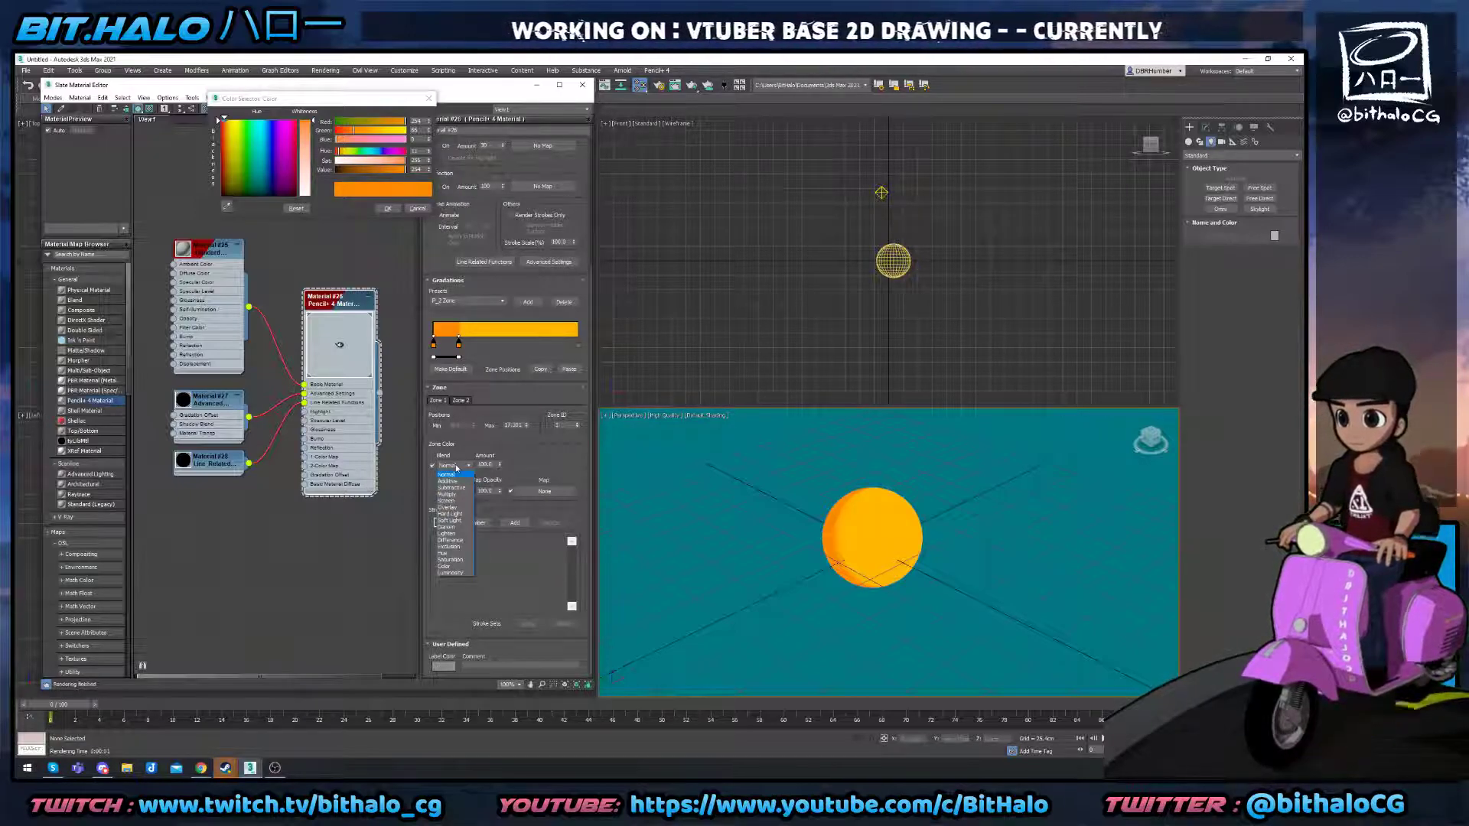
pyautogui.click(453, 468)
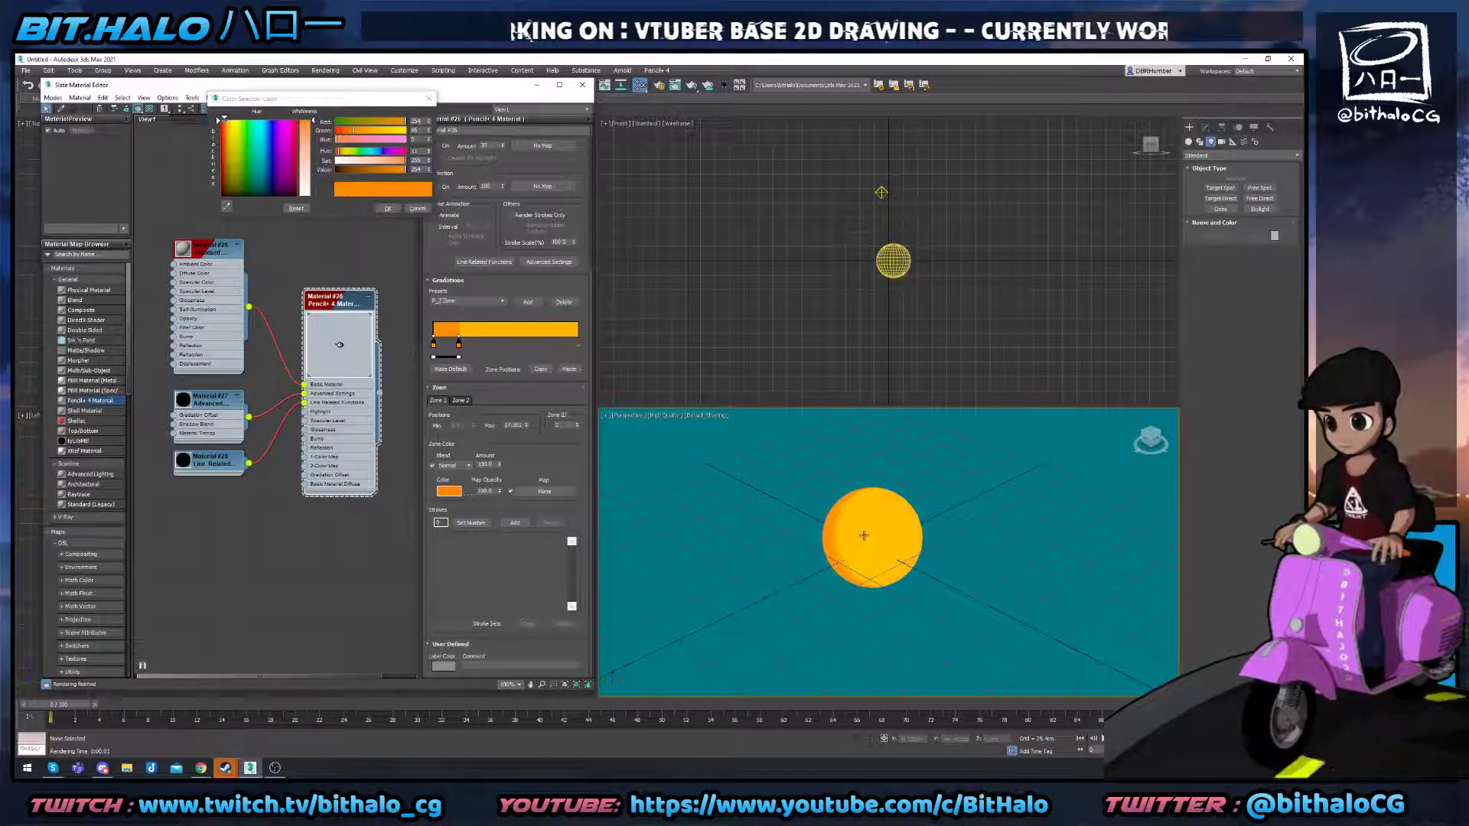
pyautogui.click(462, 467)
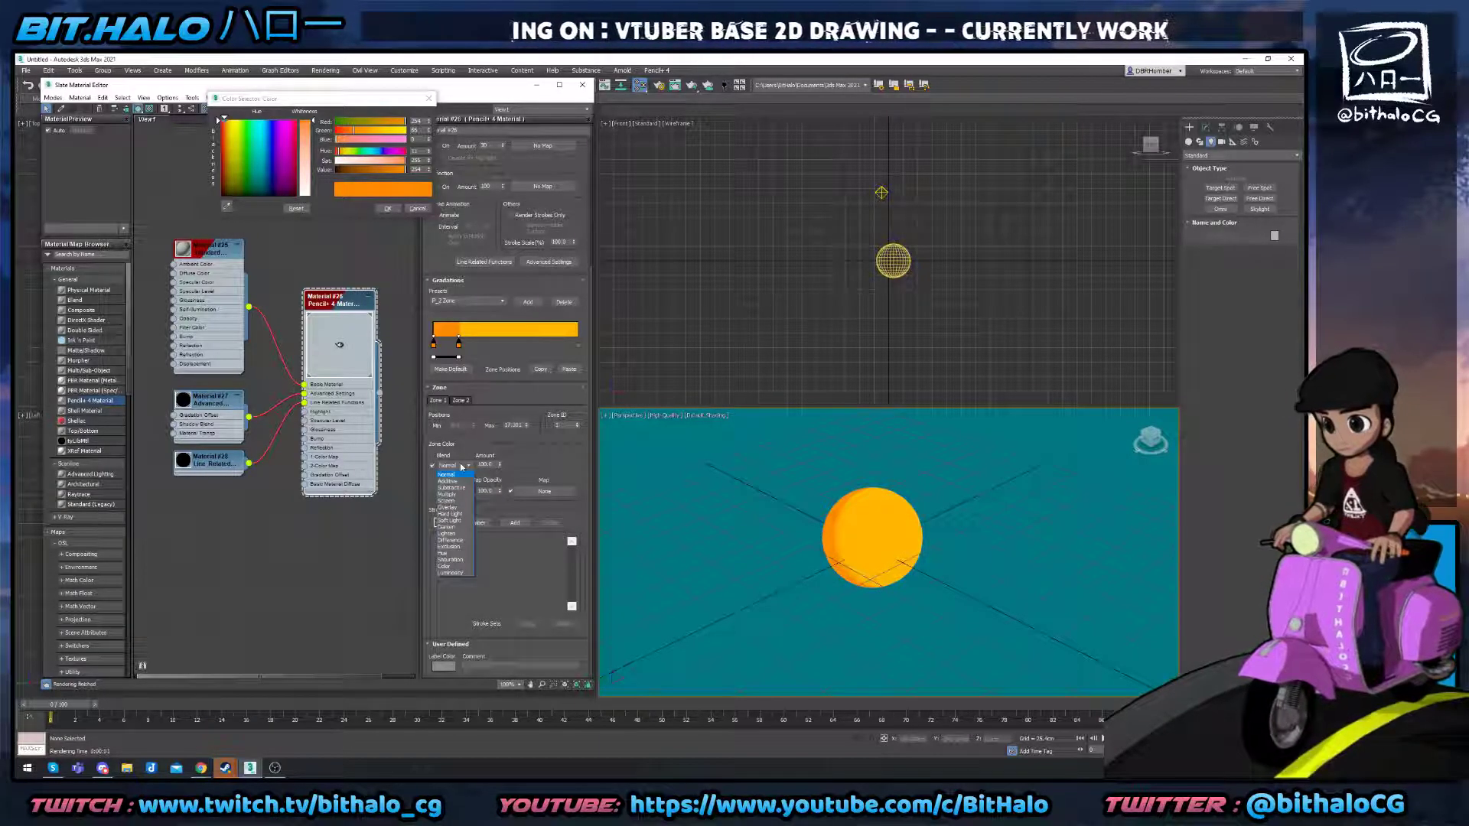
pyautogui.click(520, 330)
pyautogui.click(511, 331)
pyautogui.click(438, 331)
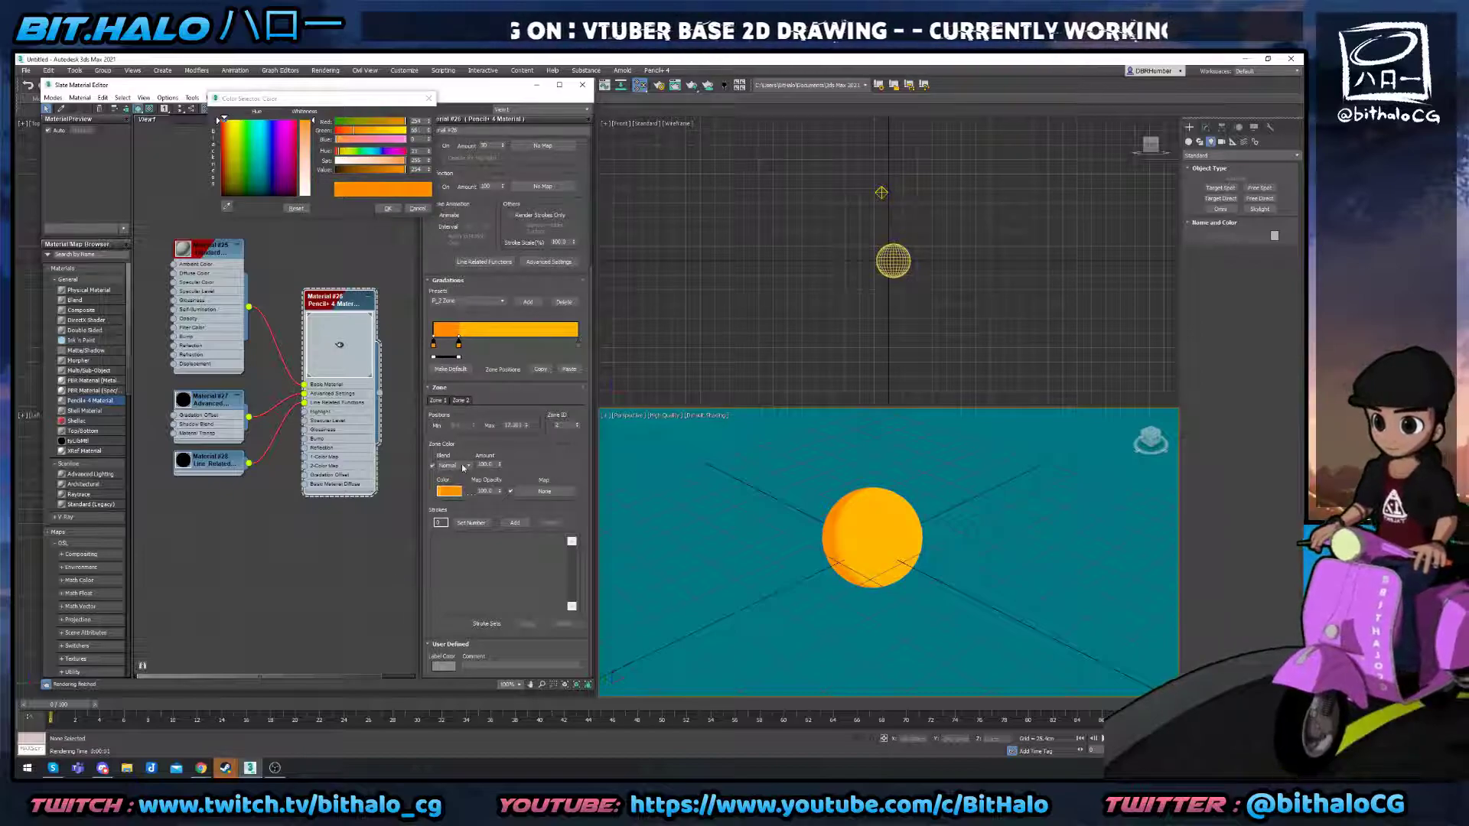
pyautogui.click(505, 332)
pyautogui.click(445, 330)
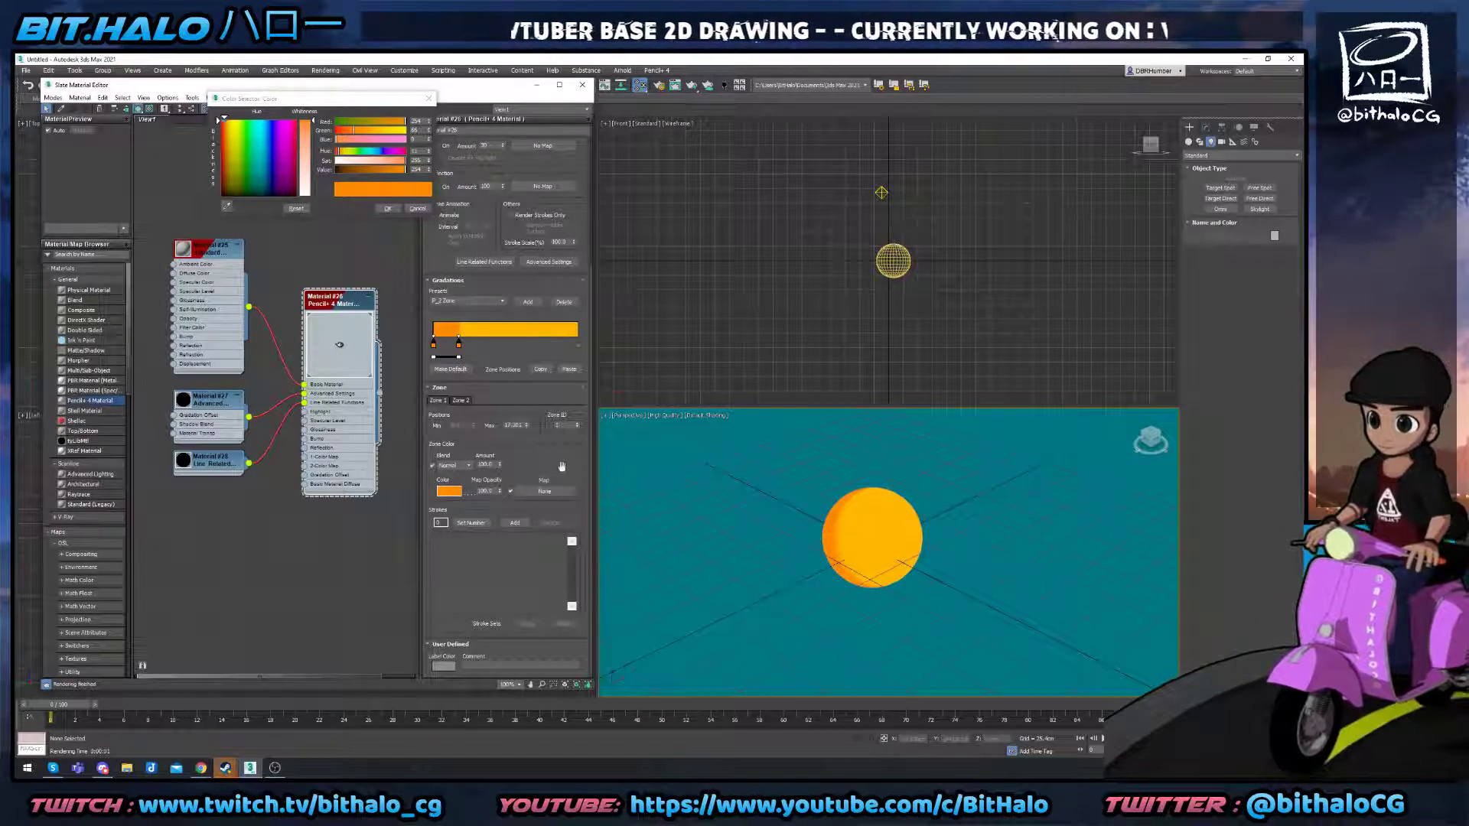
pyautogui.moveTo(563, 465); pyautogui.dragTo(560, 486)
pyautogui.scroll(4, 560, 486)
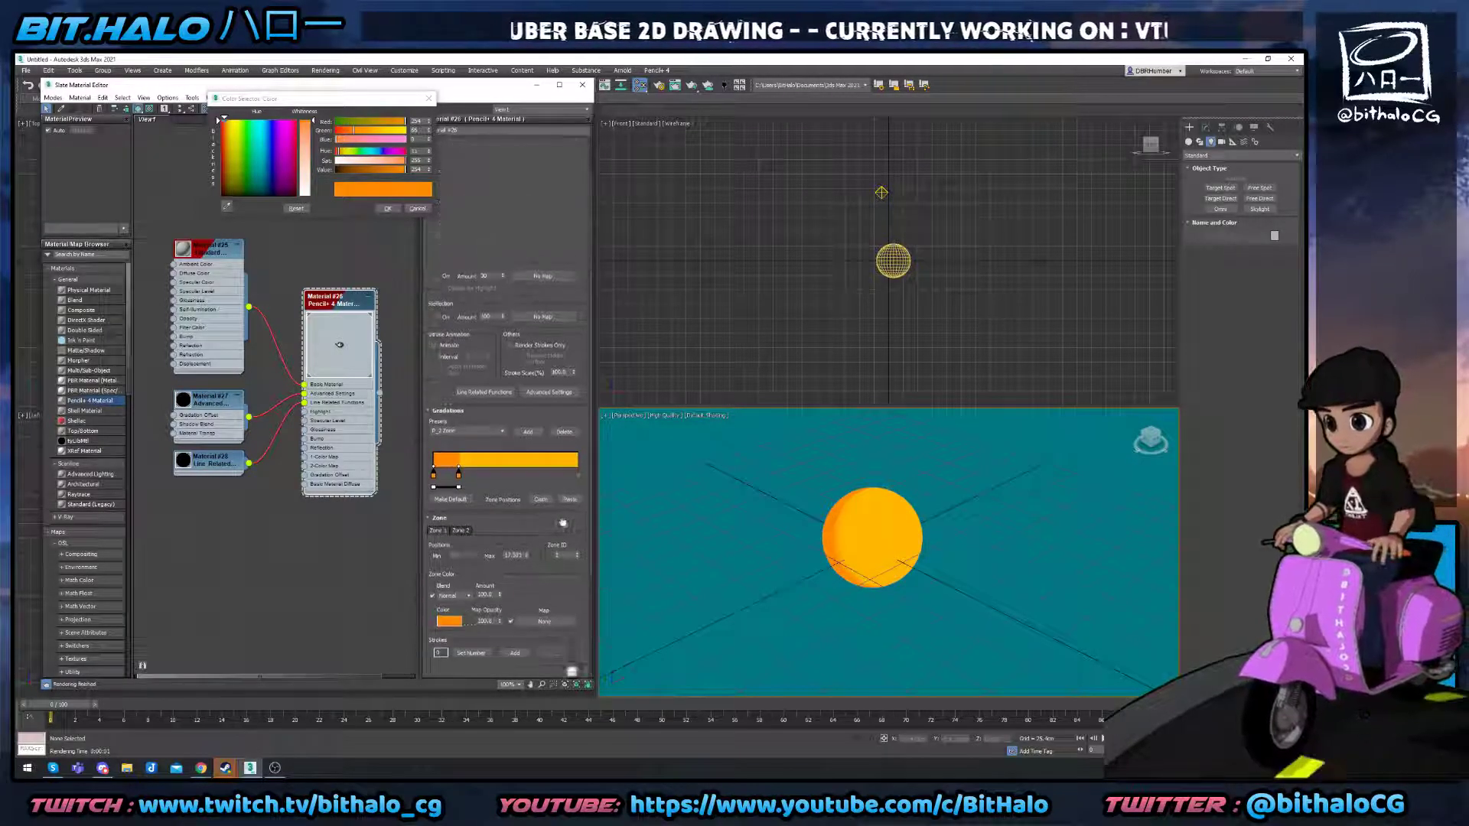
# Create an upright cylinder beside the sphere in the Perspective view.
pyautogui.click(1189, 142)
pyautogui.click(1220, 208)
pyautogui.moveTo(970, 538); pyautogui.dragTo(981, 554)
pyautogui.click(986, 458)
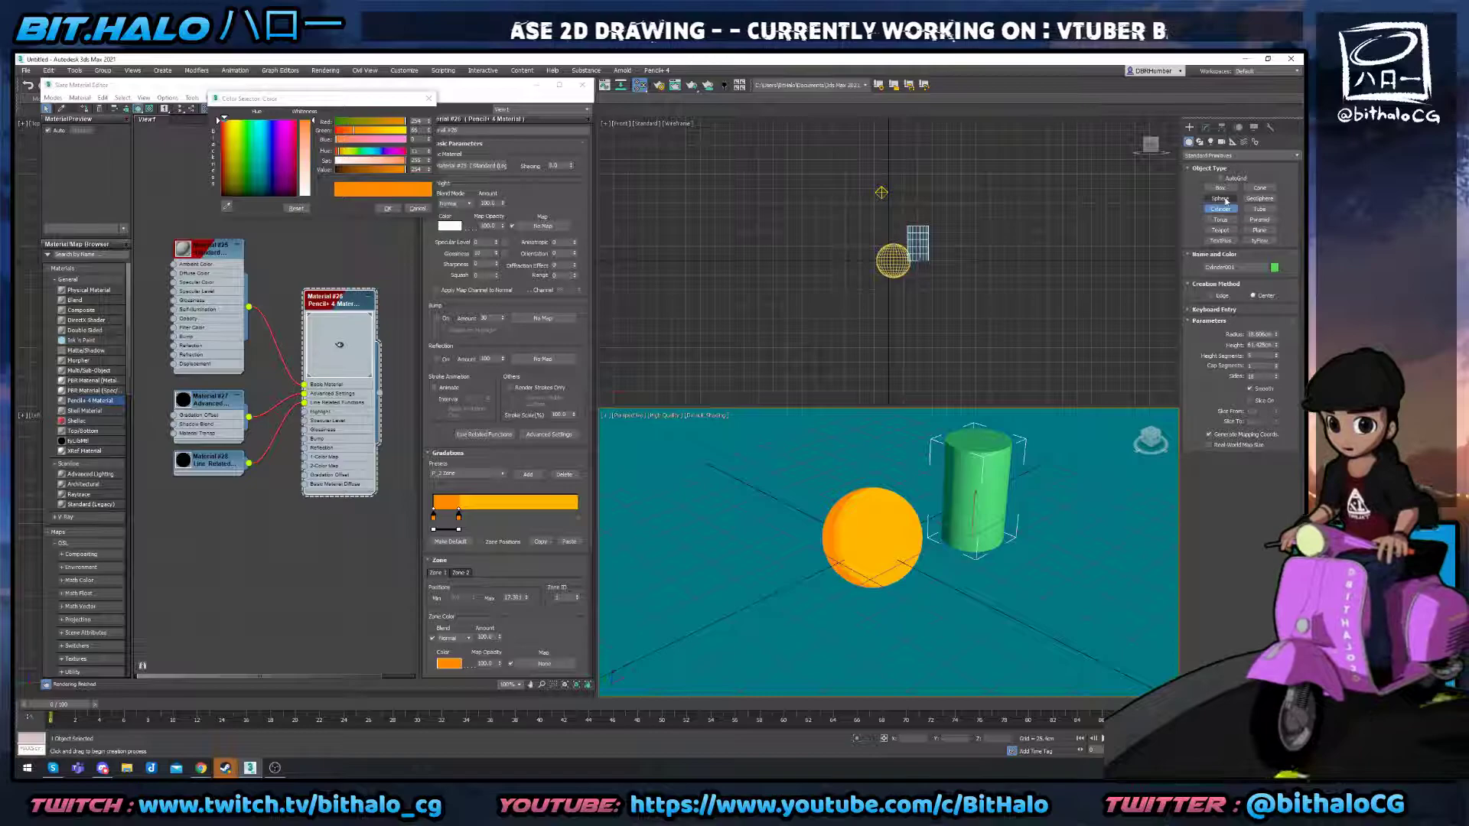
pyautogui.click(1259, 219)
pyautogui.moveTo(721, 560); pyautogui.dragTo(828, 553)
pyautogui.click(827, 444)
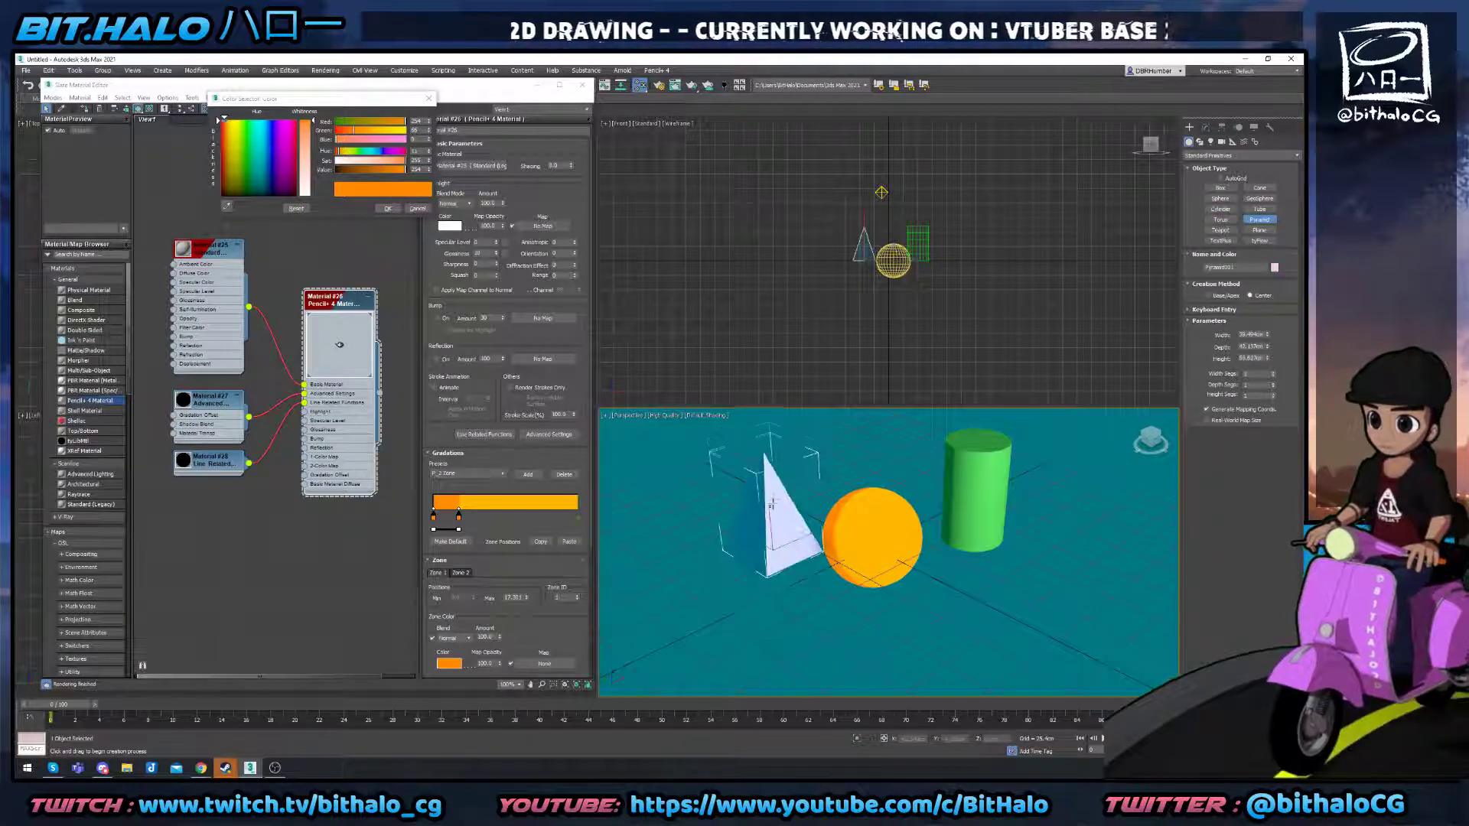
pyautogui.hotkey('ctrl', 'z')
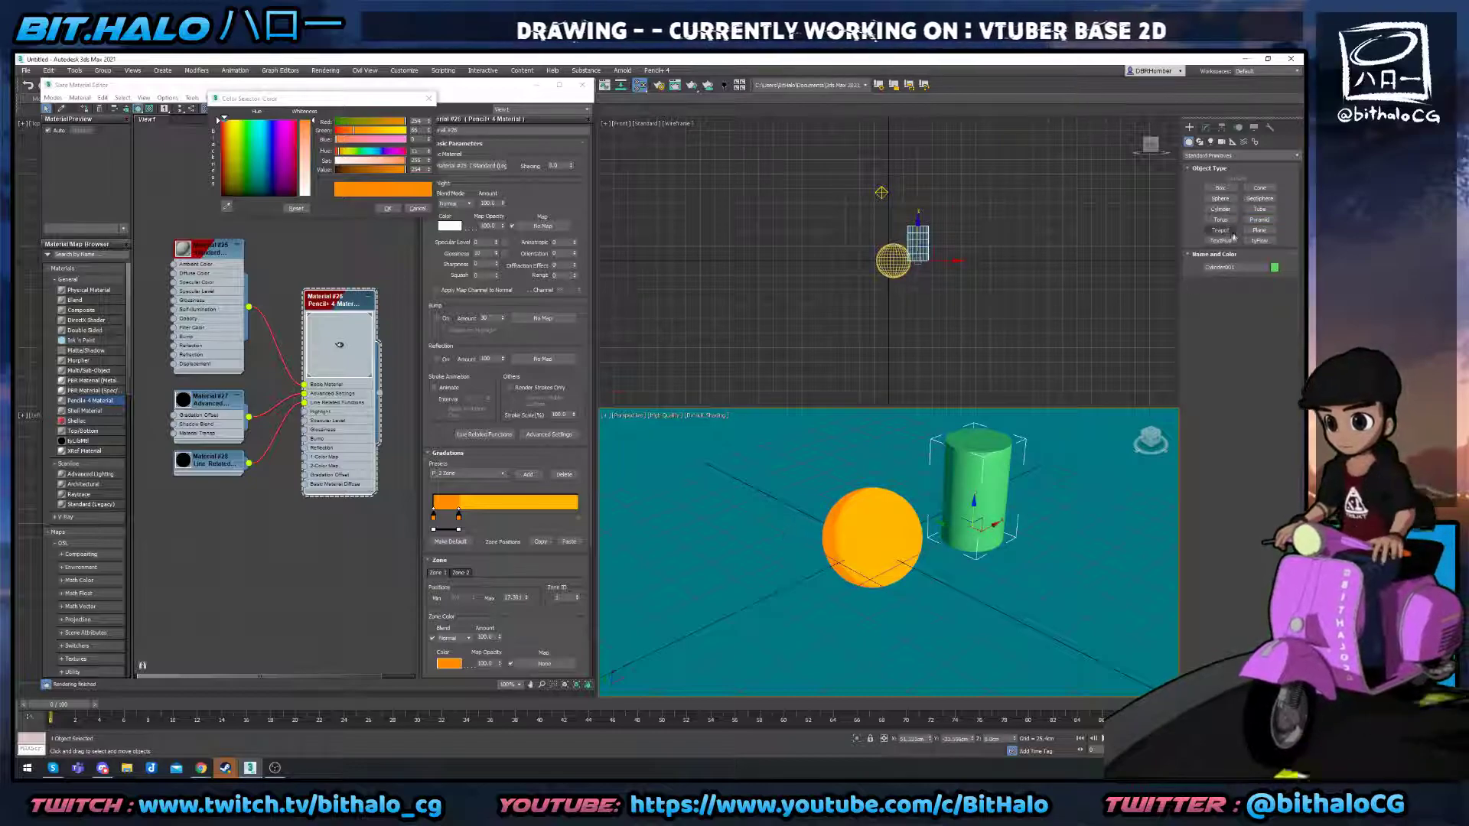
# Create a pyramid on the opposite side of the sphere from the cylinder and move it clear of the sphere.
pyautogui.click(1256, 221)
pyautogui.moveTo(712, 565); pyautogui.dragTo(846, 562)
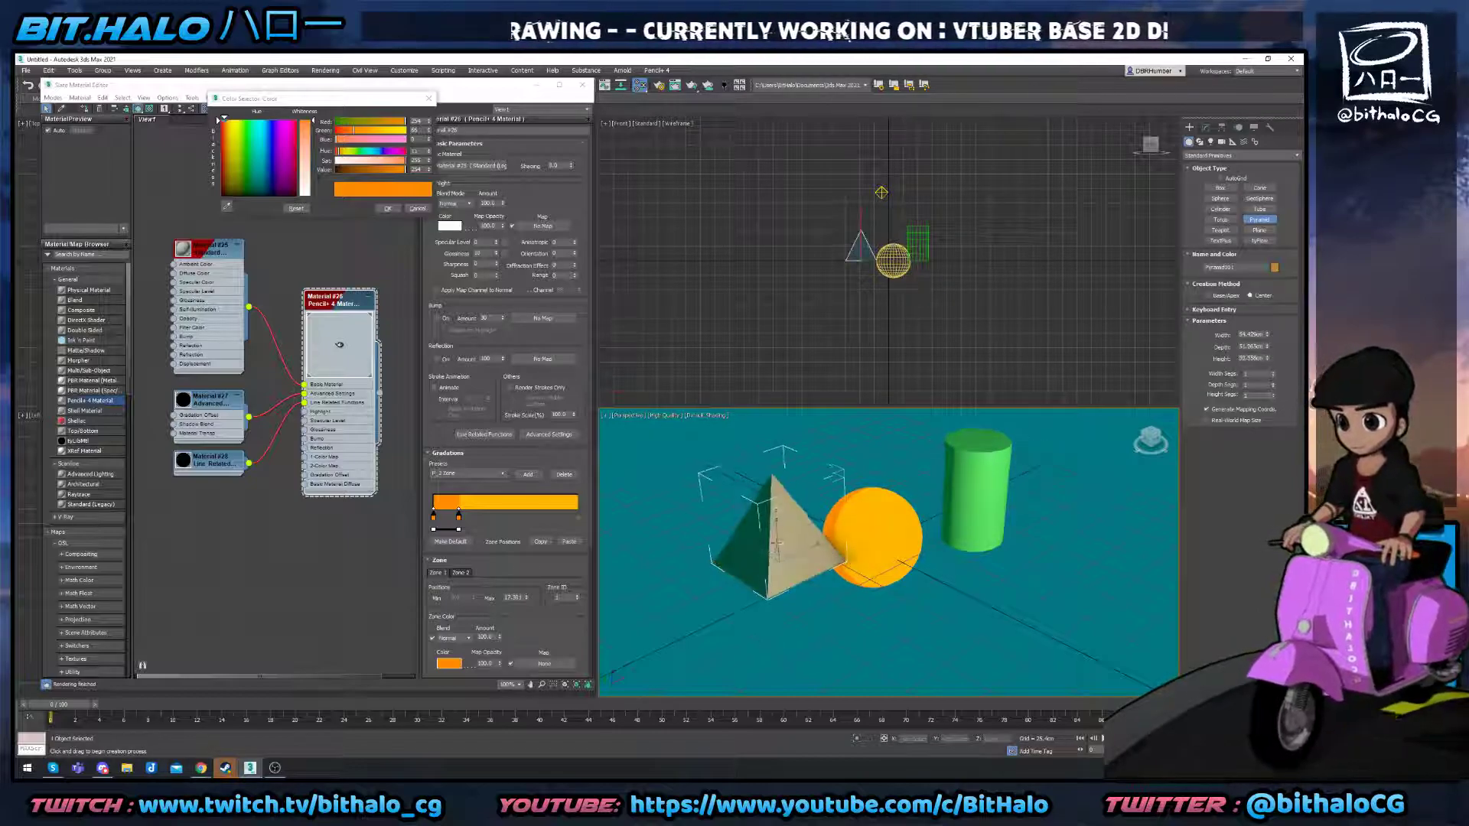
pyautogui.click(845, 468)
pyautogui.rightClick(844, 468)
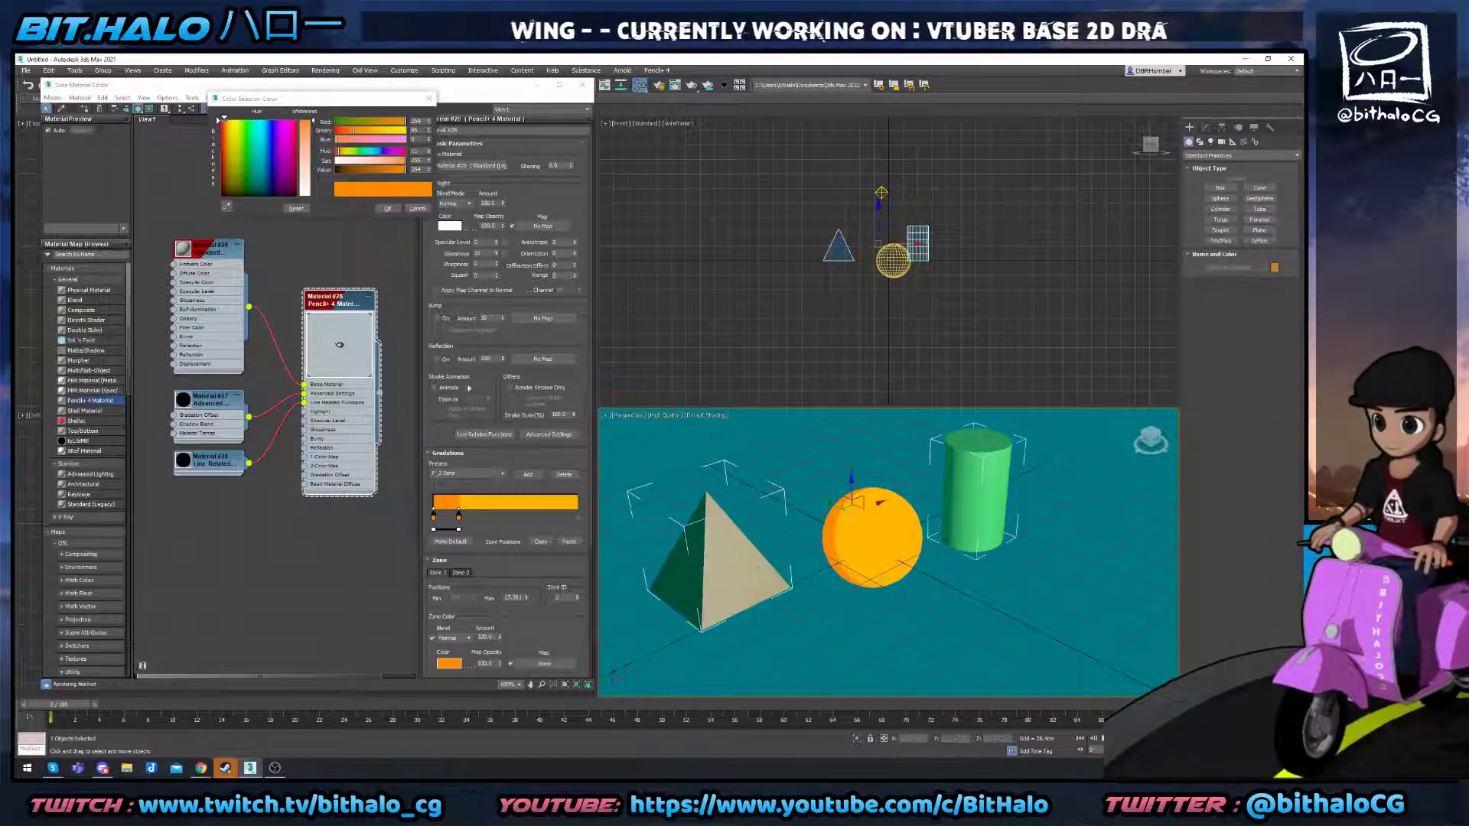
# Assign the Pencil+ 4 material to the selected pyramid and cylinder, and test-render all three objects.
pyautogui.rightClick(349, 309)
pyautogui.click(393, 323)
pyautogui.click(866, 443)
pyautogui.hotkey('shift', 'q')
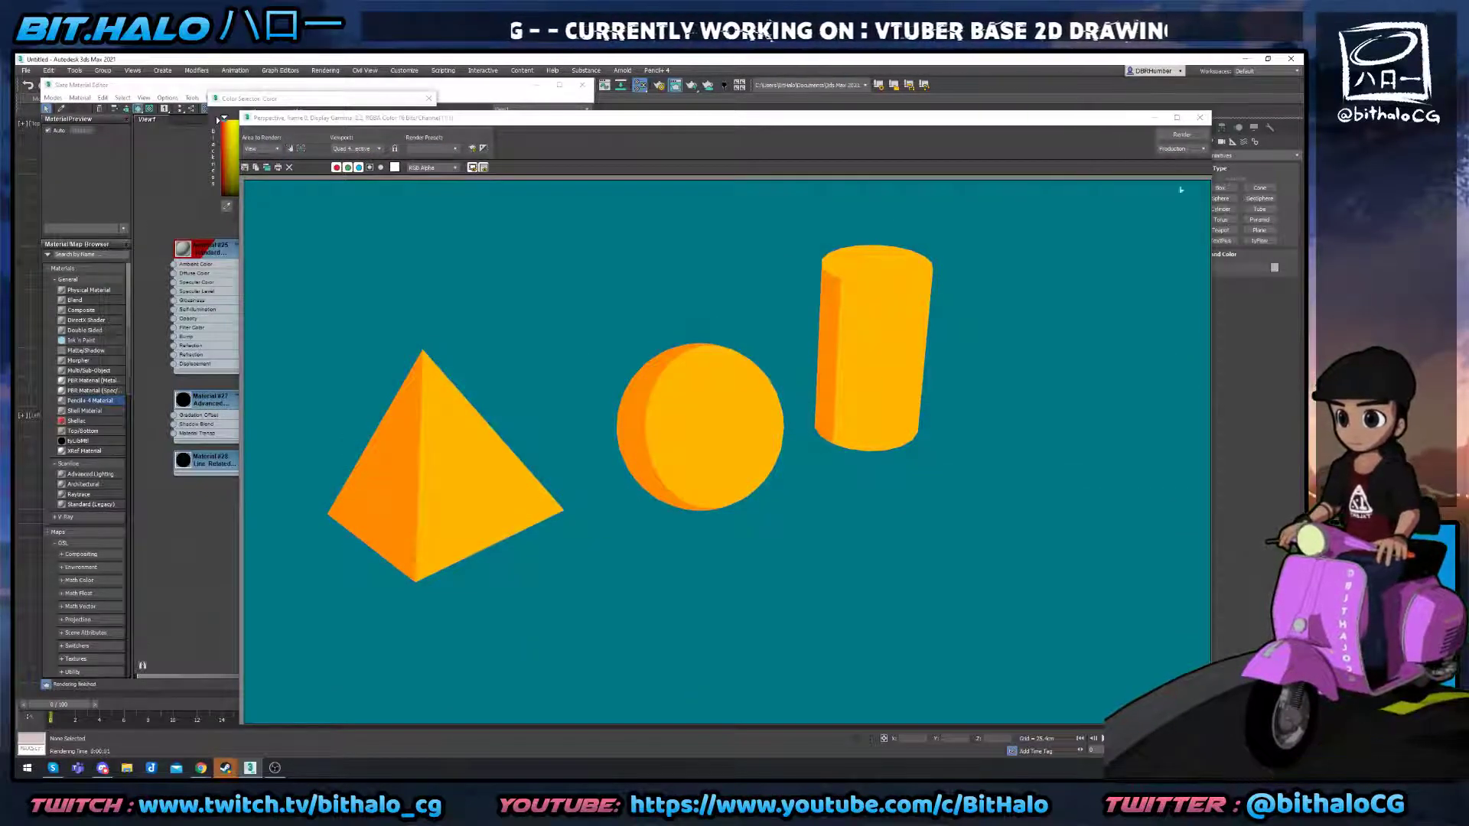
pyautogui.click(1198, 119)
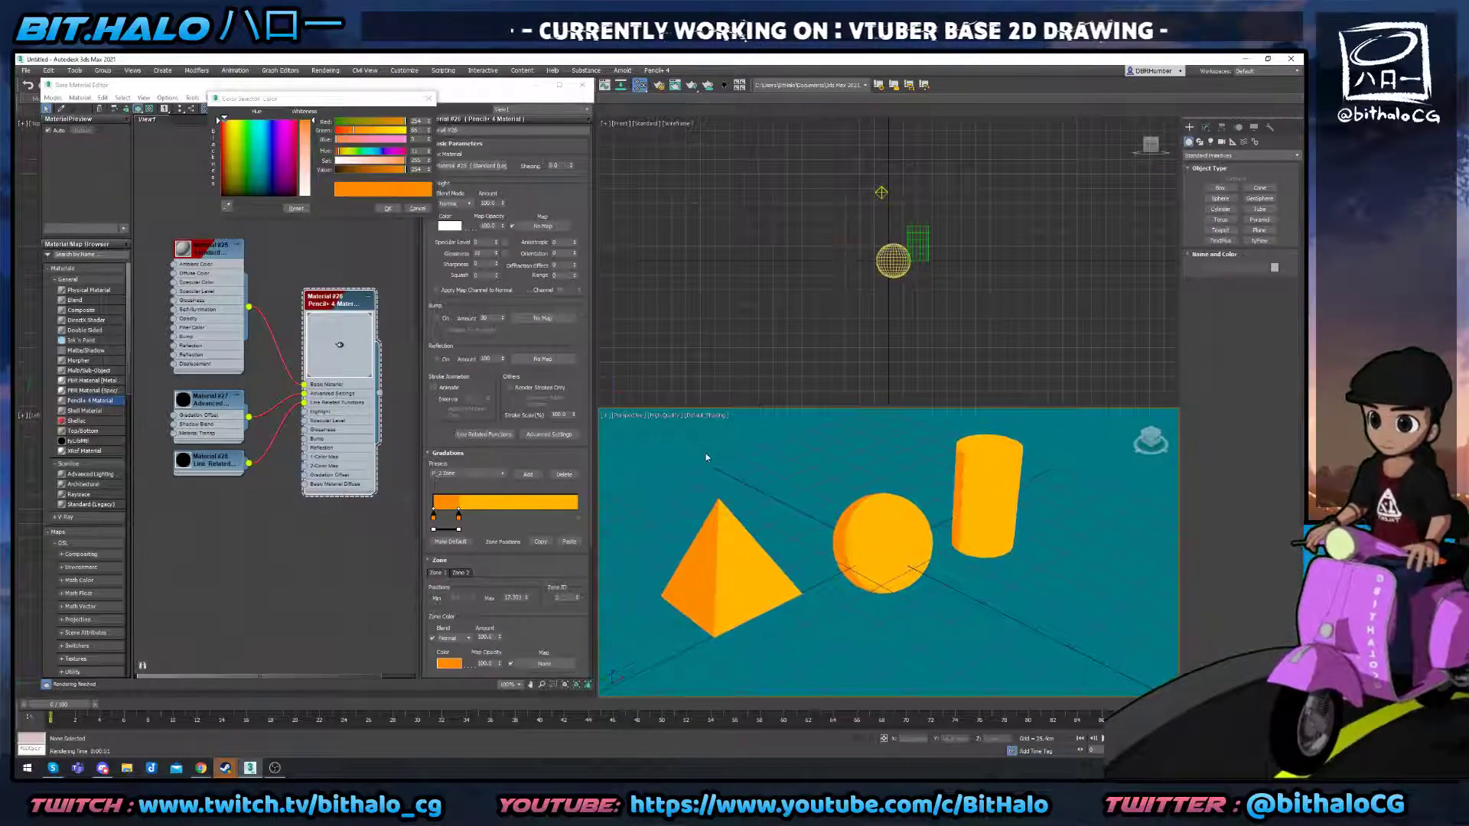
# Dismiss the zone colour selector and raise the Specular Level of the Pencil+ 4 material's highlight.
pyautogui.moveTo(581, 375); pyautogui.dragTo(583, 256)
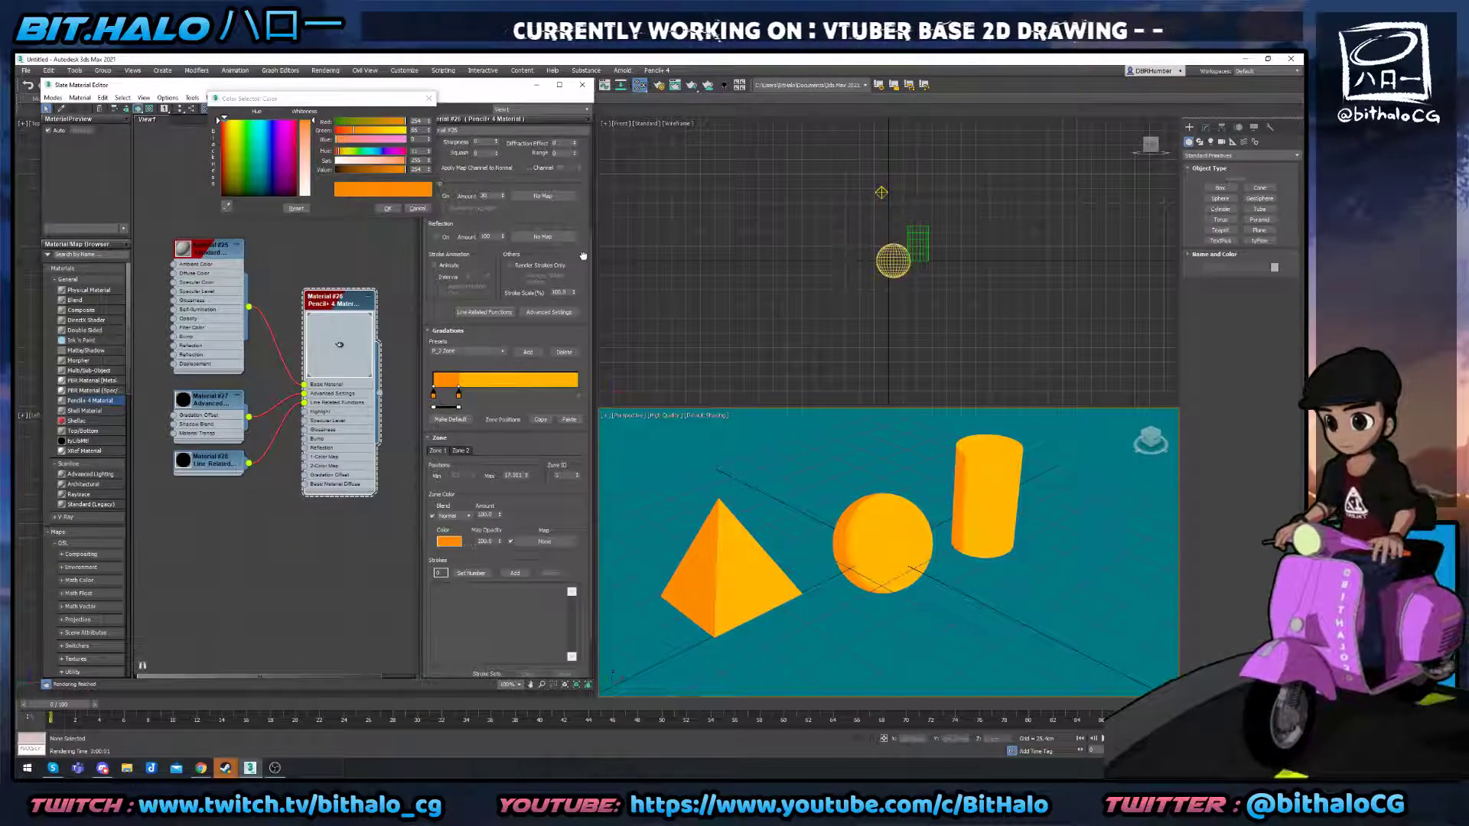
pyautogui.moveTo(581, 306); pyautogui.dragTo(565, 432)
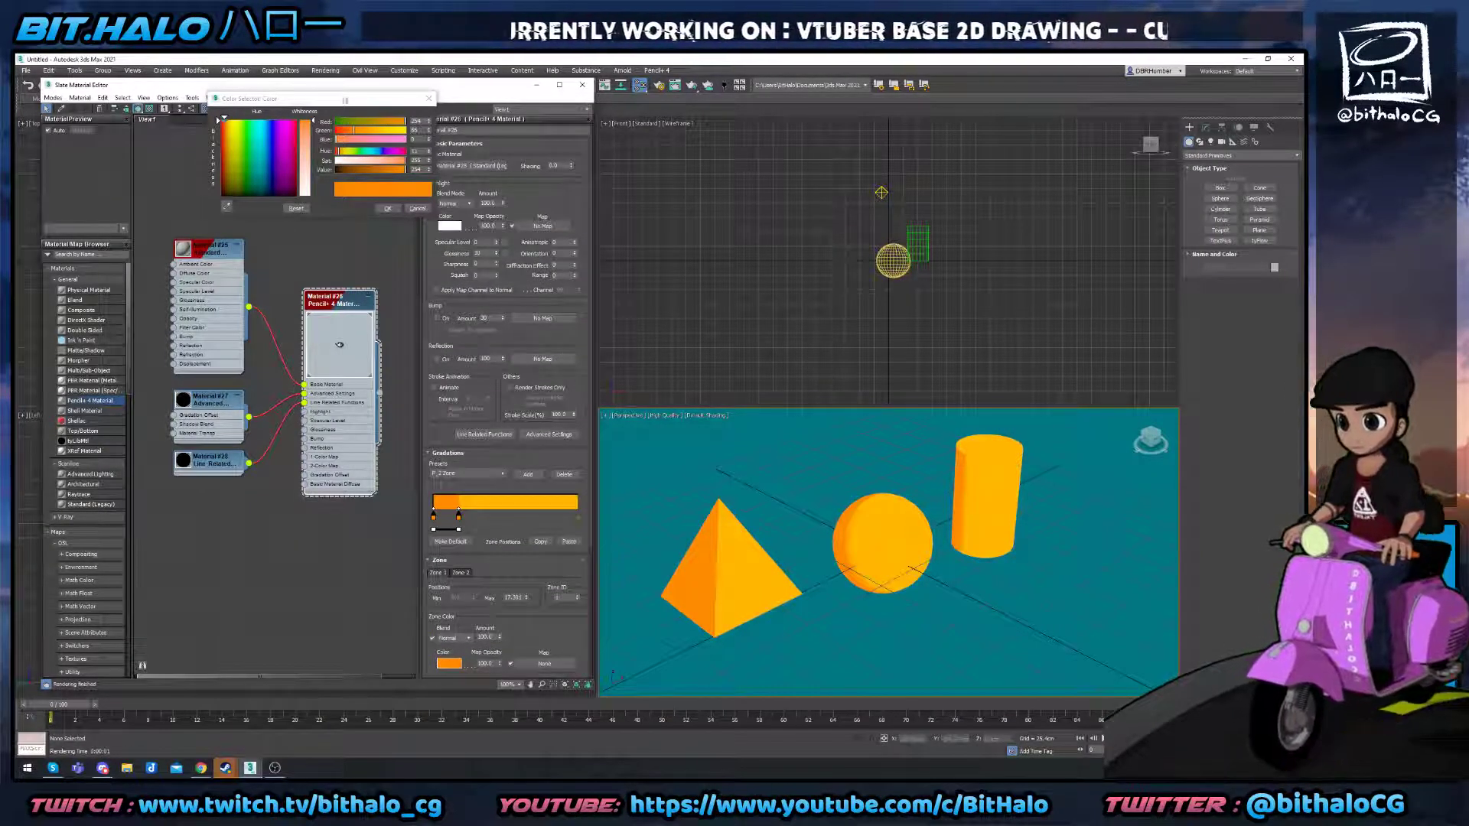
pyautogui.moveTo(345, 100); pyautogui.dragTo(312, 130)
pyautogui.click(355, 239)
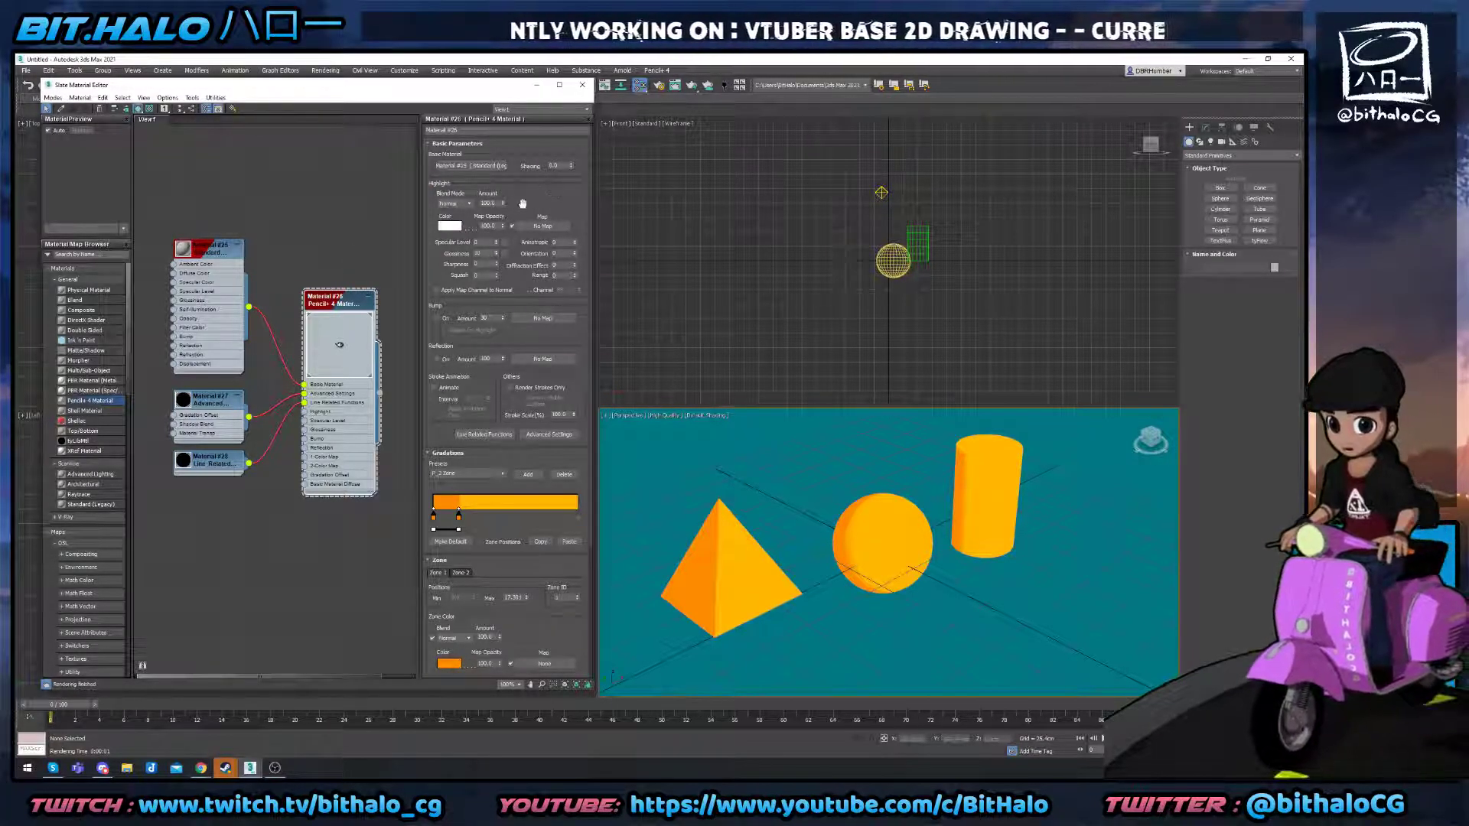
pyautogui.click(481, 242)
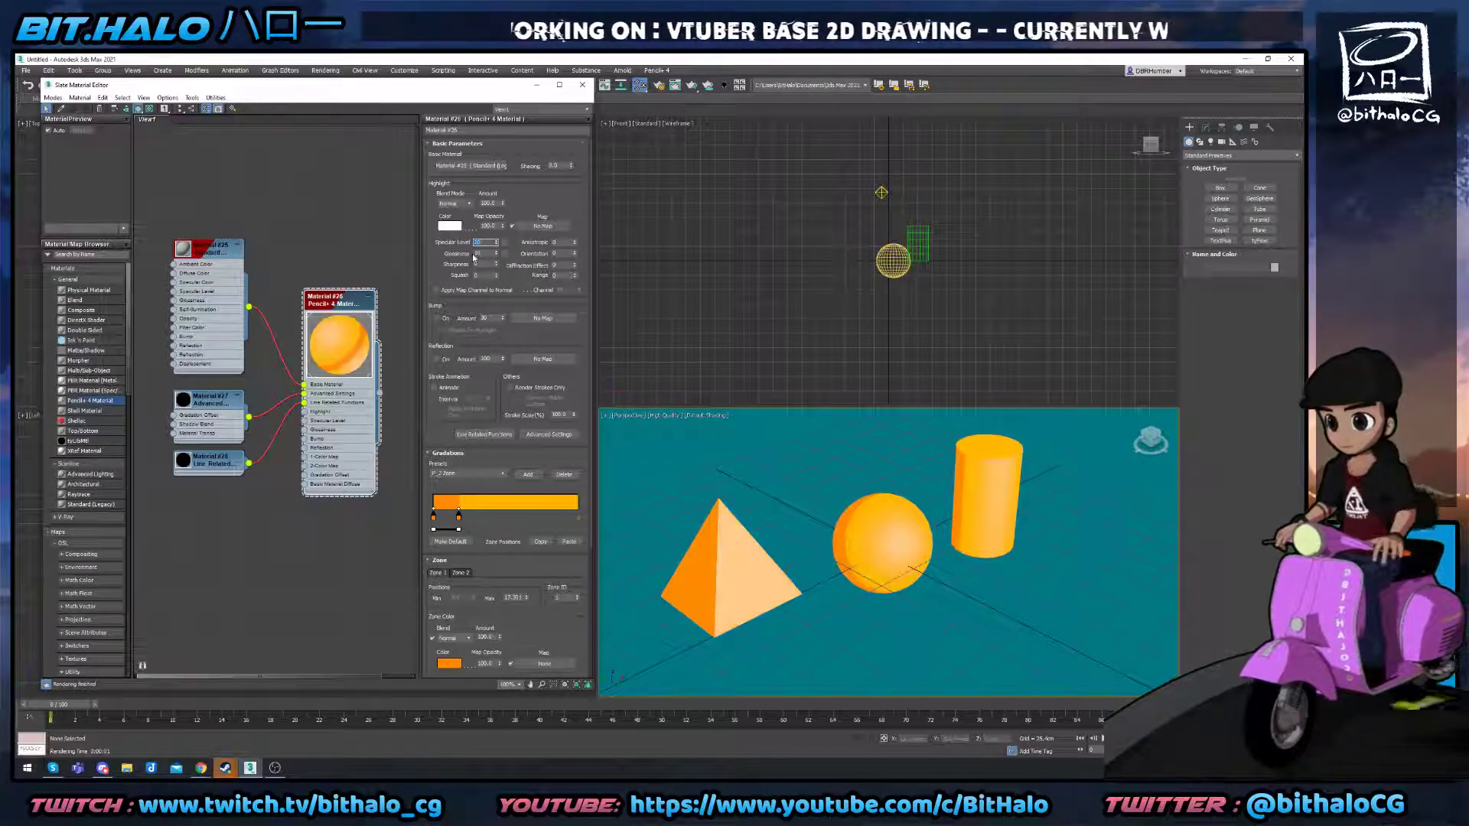
# Set the Pencil+ 4 material's highlight Specular Level to 50 and test-render the three objects.
pyautogui.write('50')
pyautogui.press('Return')
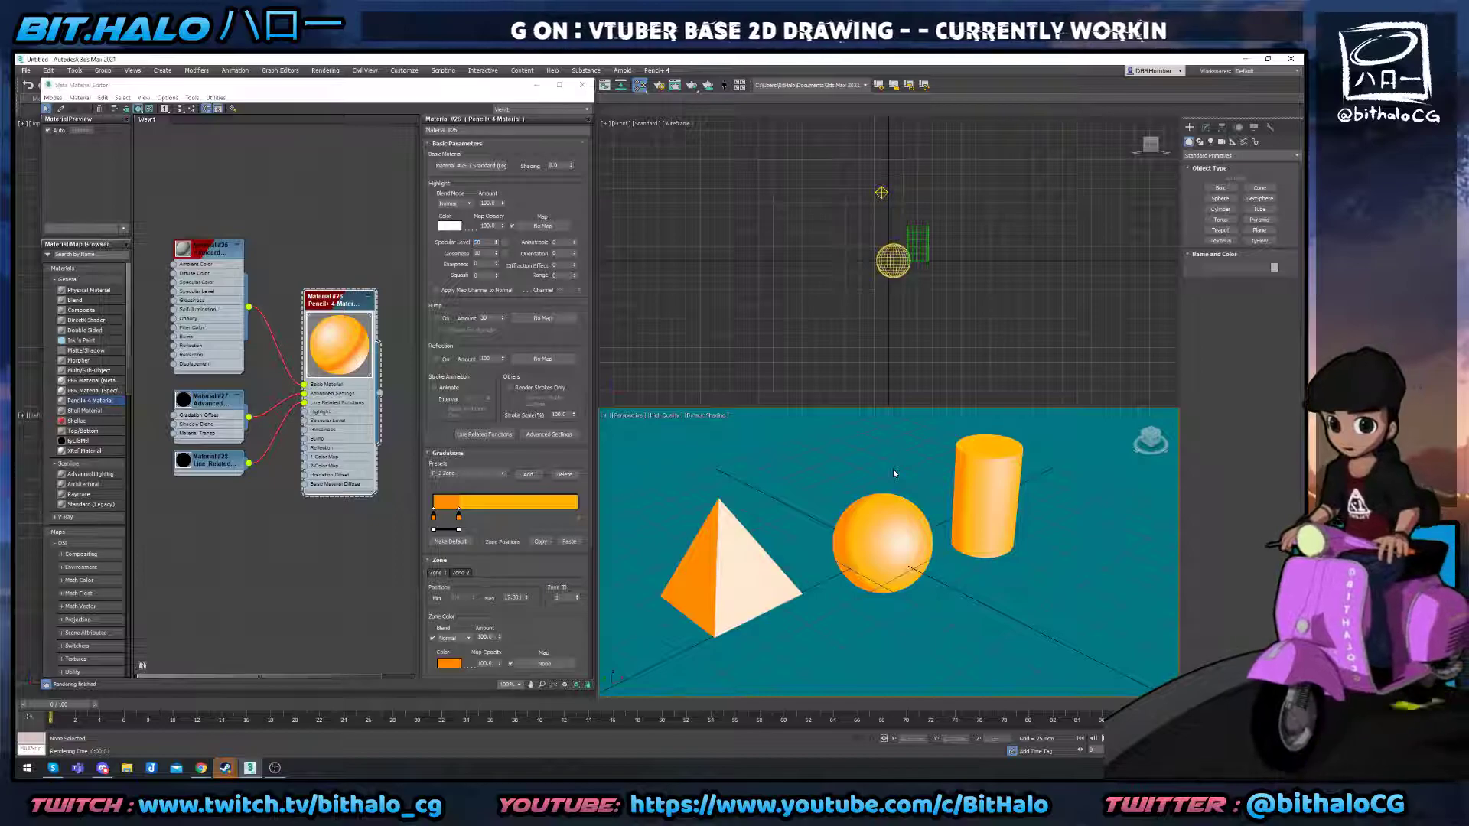
pyautogui.hotkey('shift', 'q')
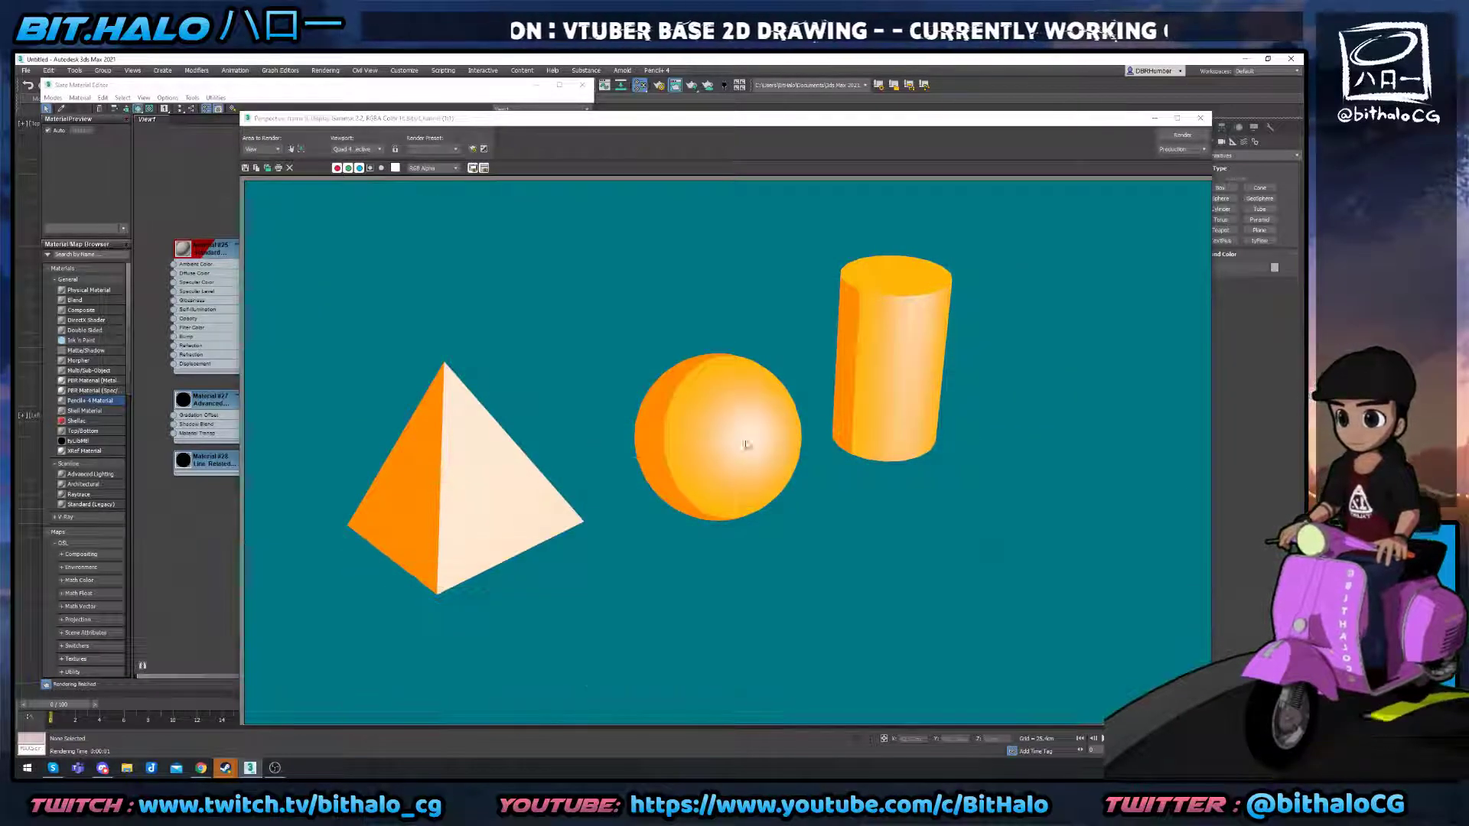
pyautogui.click(1200, 117)
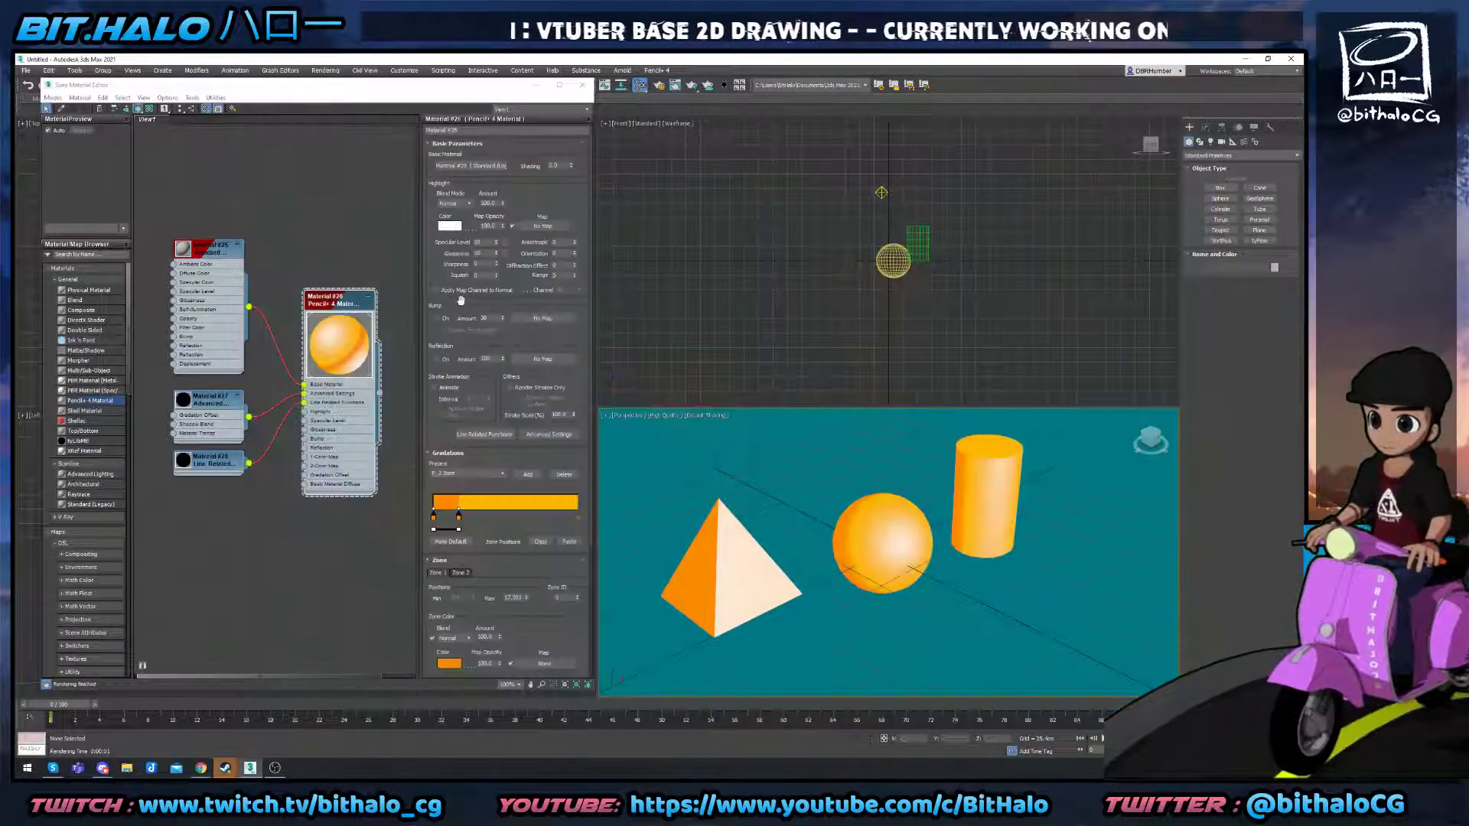
# Set the material highlight's Glossiness to 20 and its Sharpness to 100 for a hard-edged specular spot.
pyautogui.click(482, 256)
pyautogui.doubleClick(483, 255)
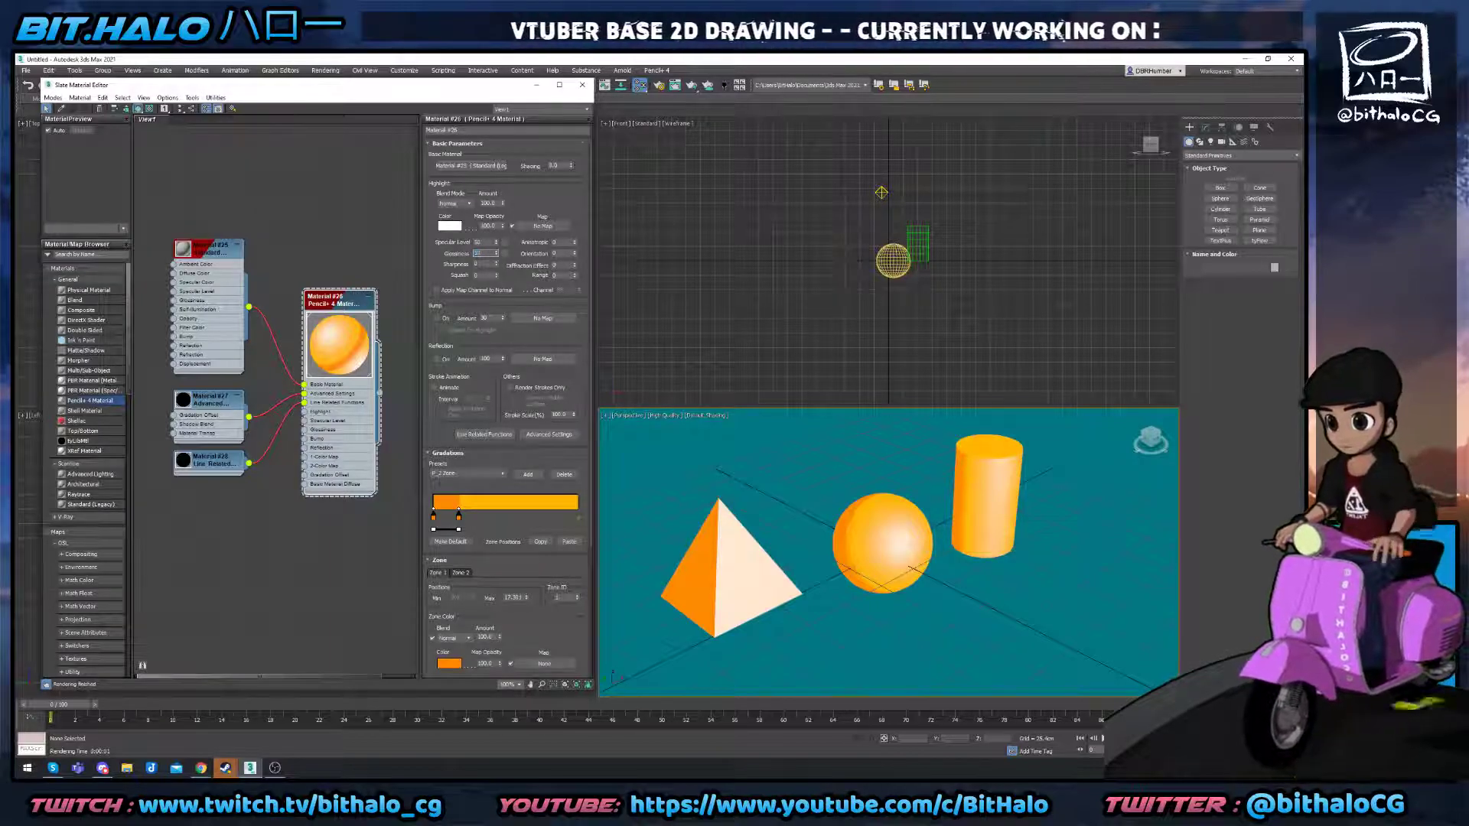
pyautogui.write('100')
pyautogui.press('Return')
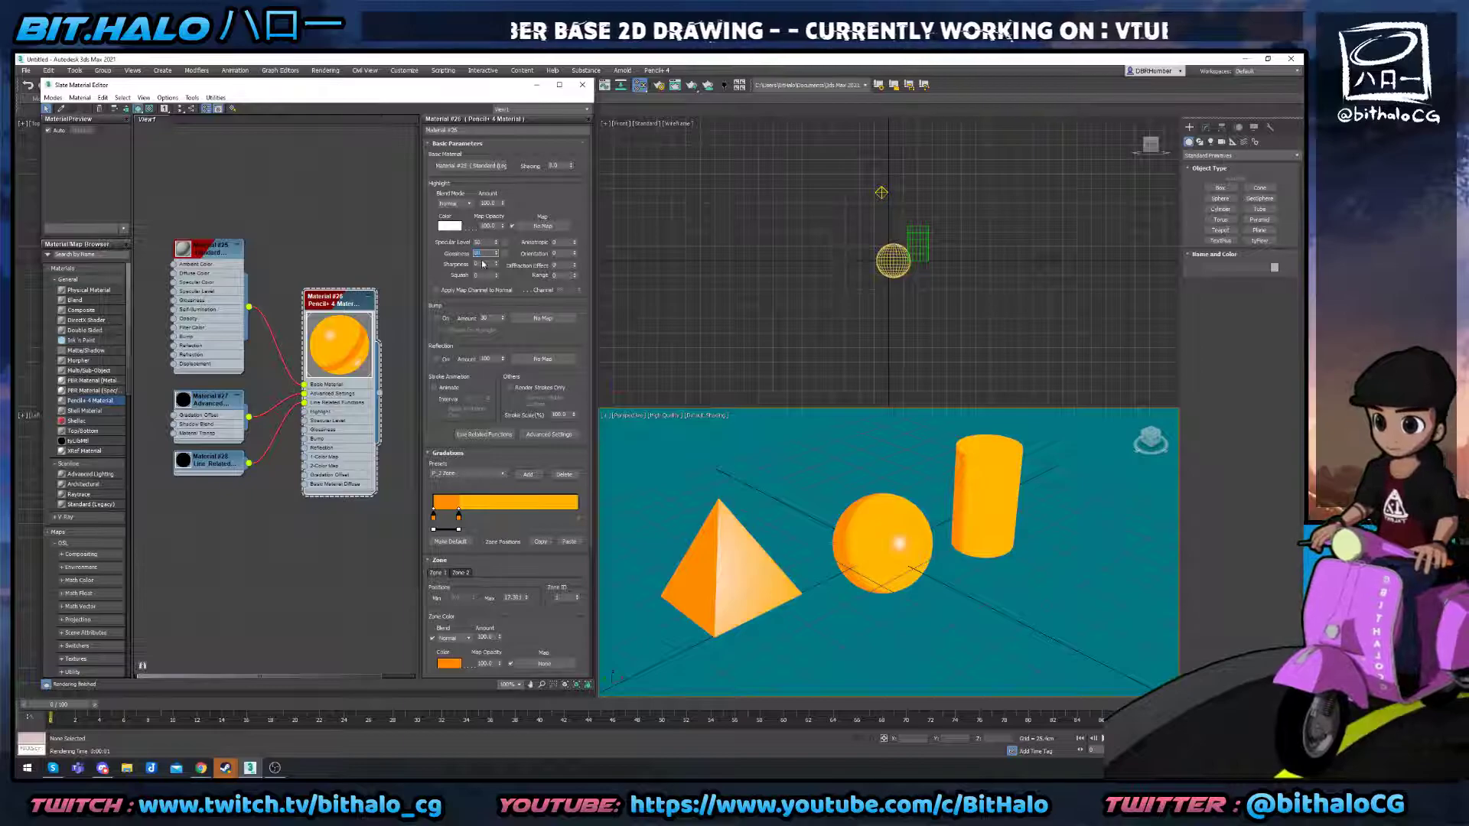
pyautogui.moveTo(483, 264); pyautogui.dragTo(452, 248)
pyautogui.write('50')
pyautogui.press('Return')
pyautogui.write('100')
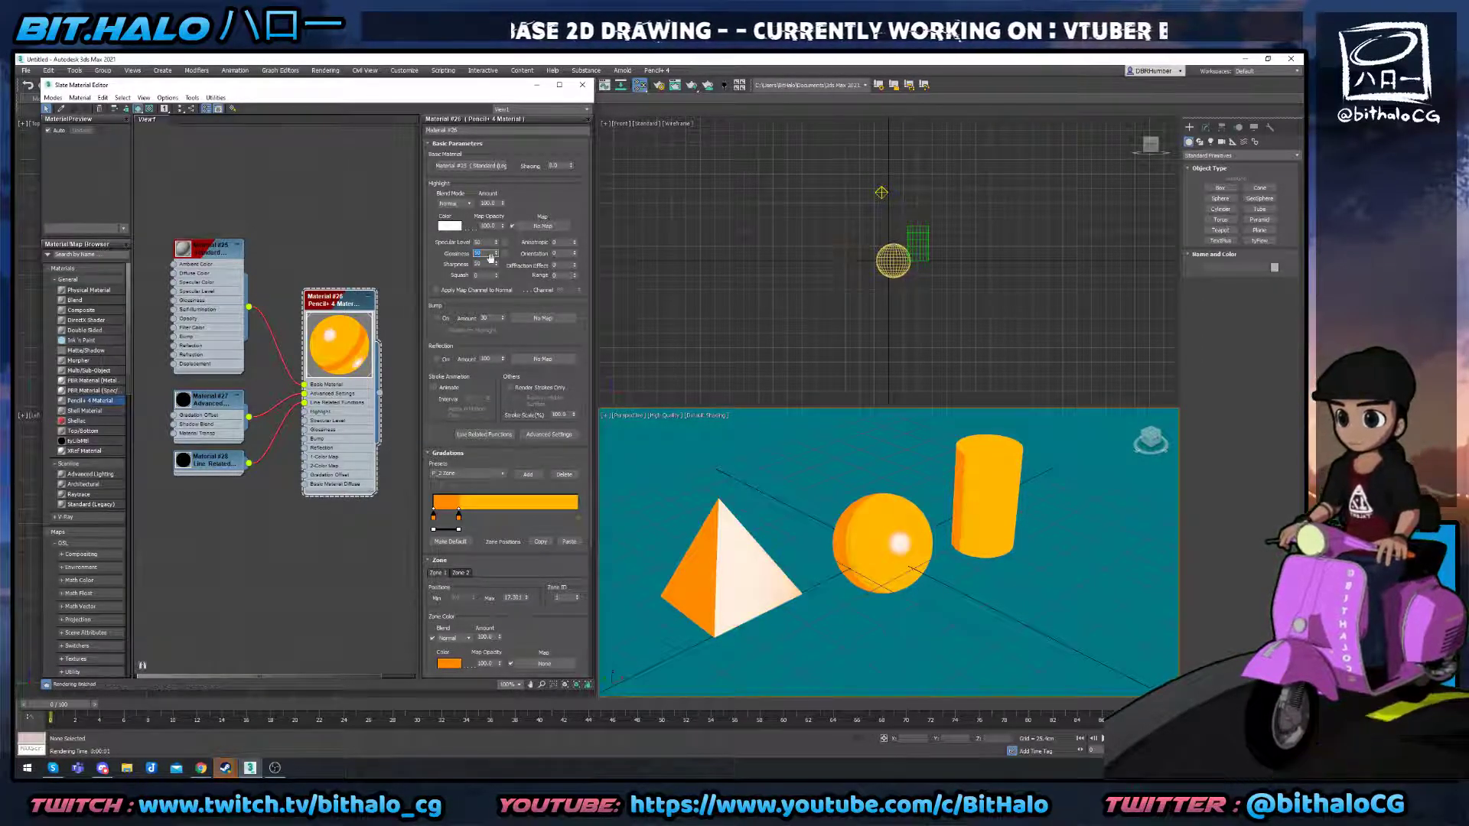
pyautogui.press('Return')
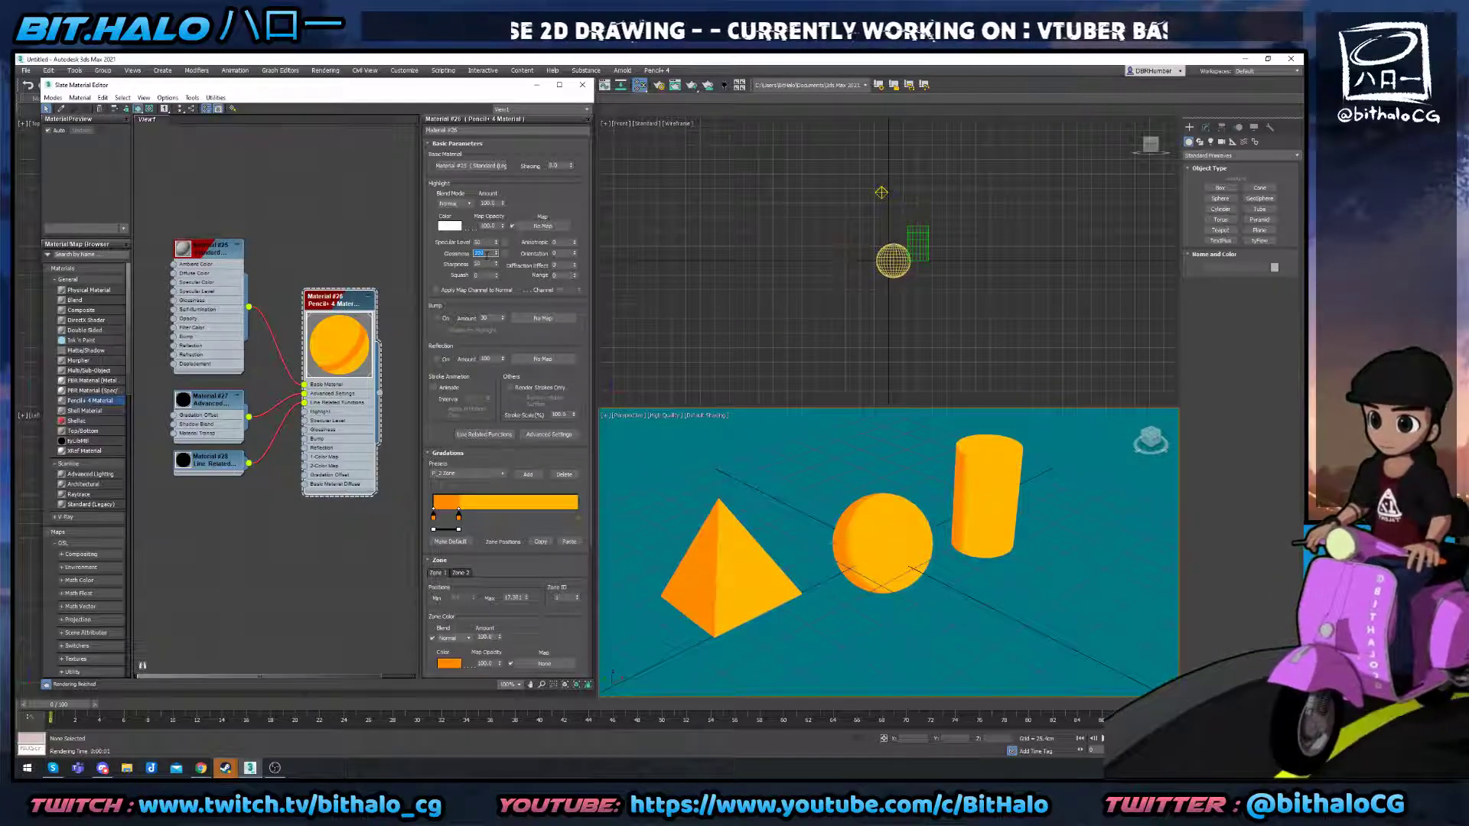
pyautogui.write('20')
pyautogui.press('Tab')
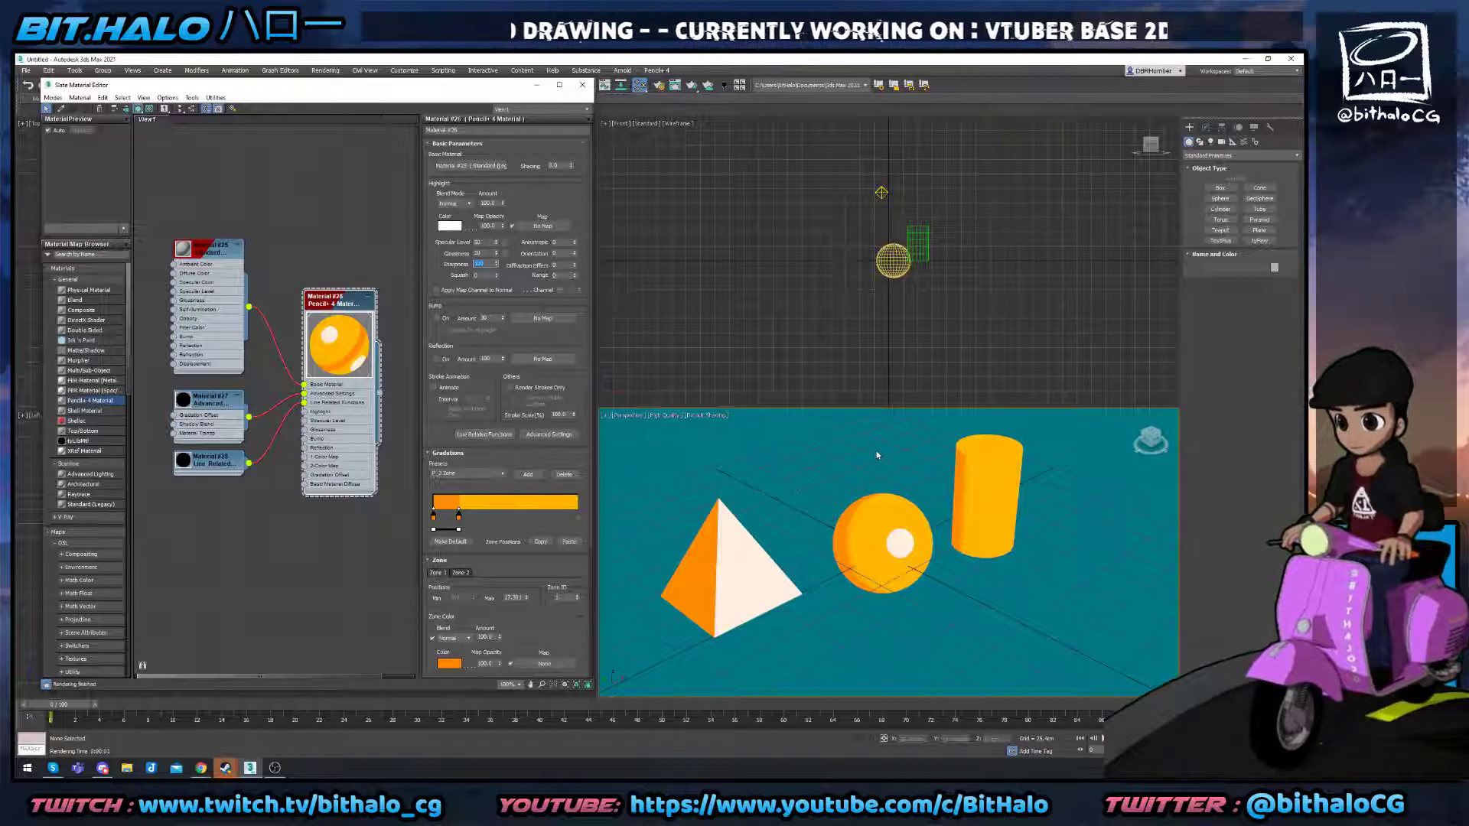
# Move the Omni light to a new position in the Perspective view and test-render the three objects.
pyautogui.scroll(-5, 925, 564)
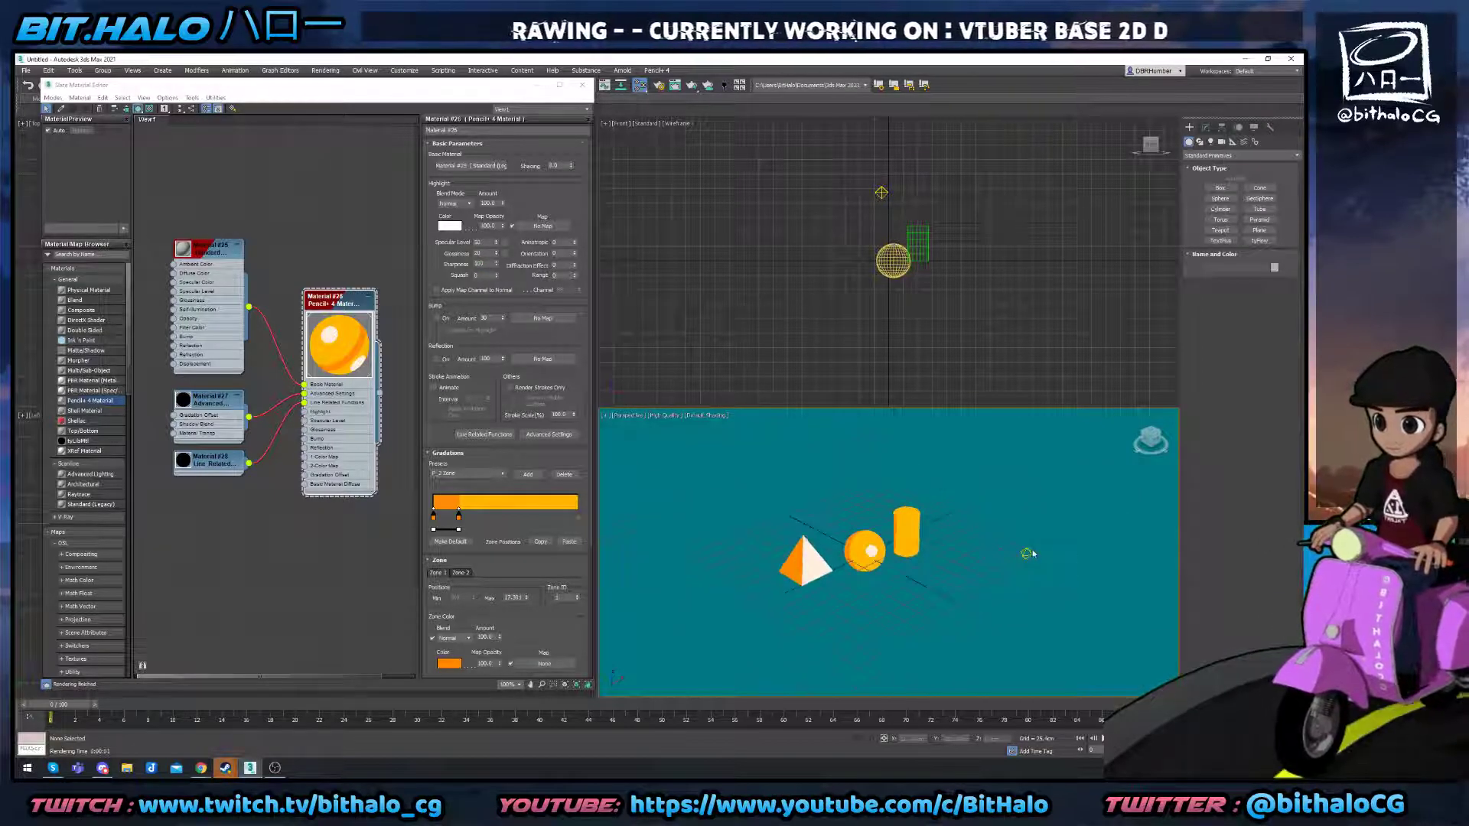
pyautogui.click(1027, 553)
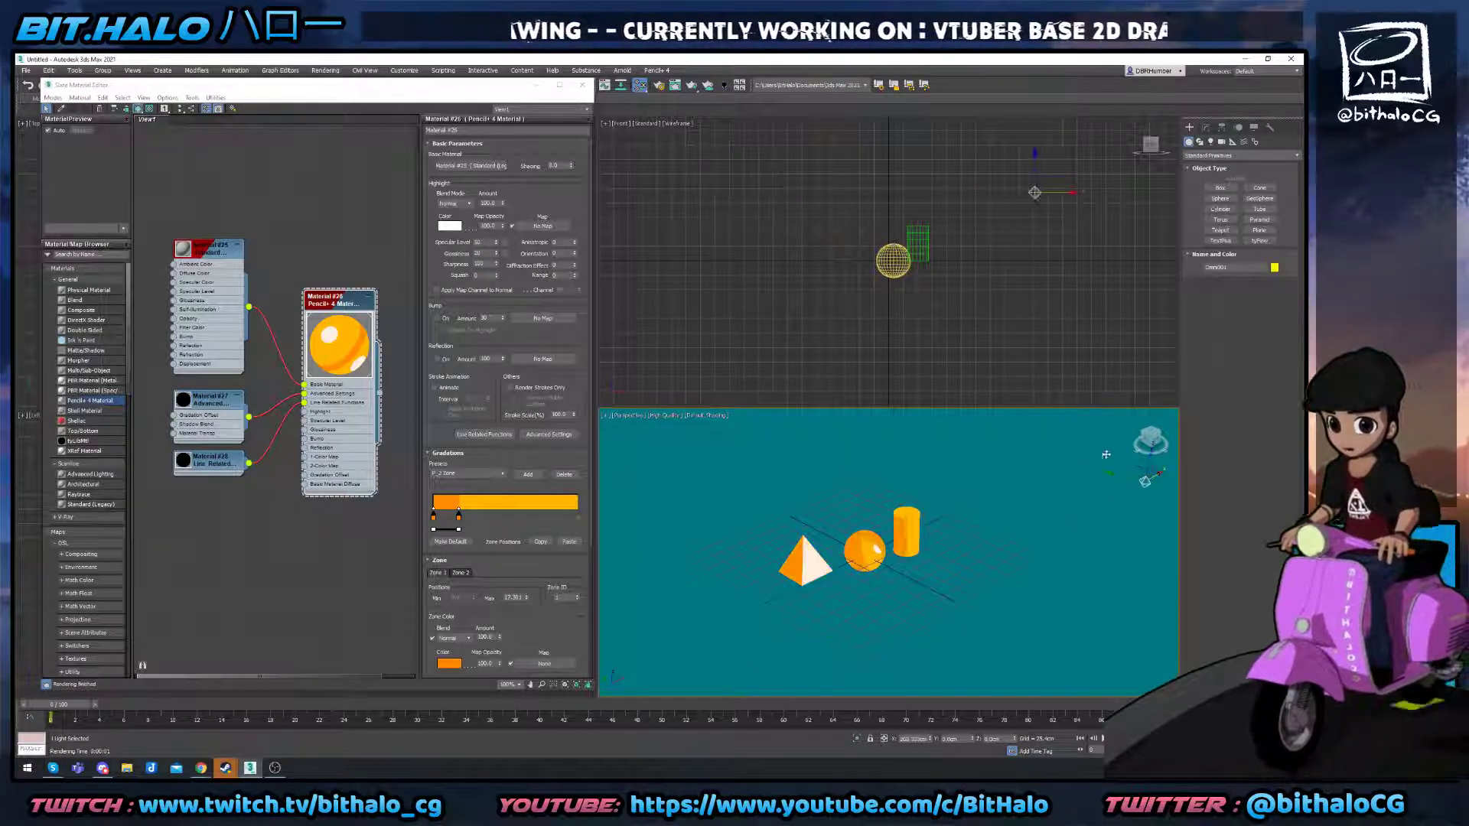
pyautogui.moveTo(1105, 454)
pyautogui.mouseDown()
pyautogui.moveTo(1068, 523)
pyautogui.moveTo(856, 527)
pyautogui.mouseUp()
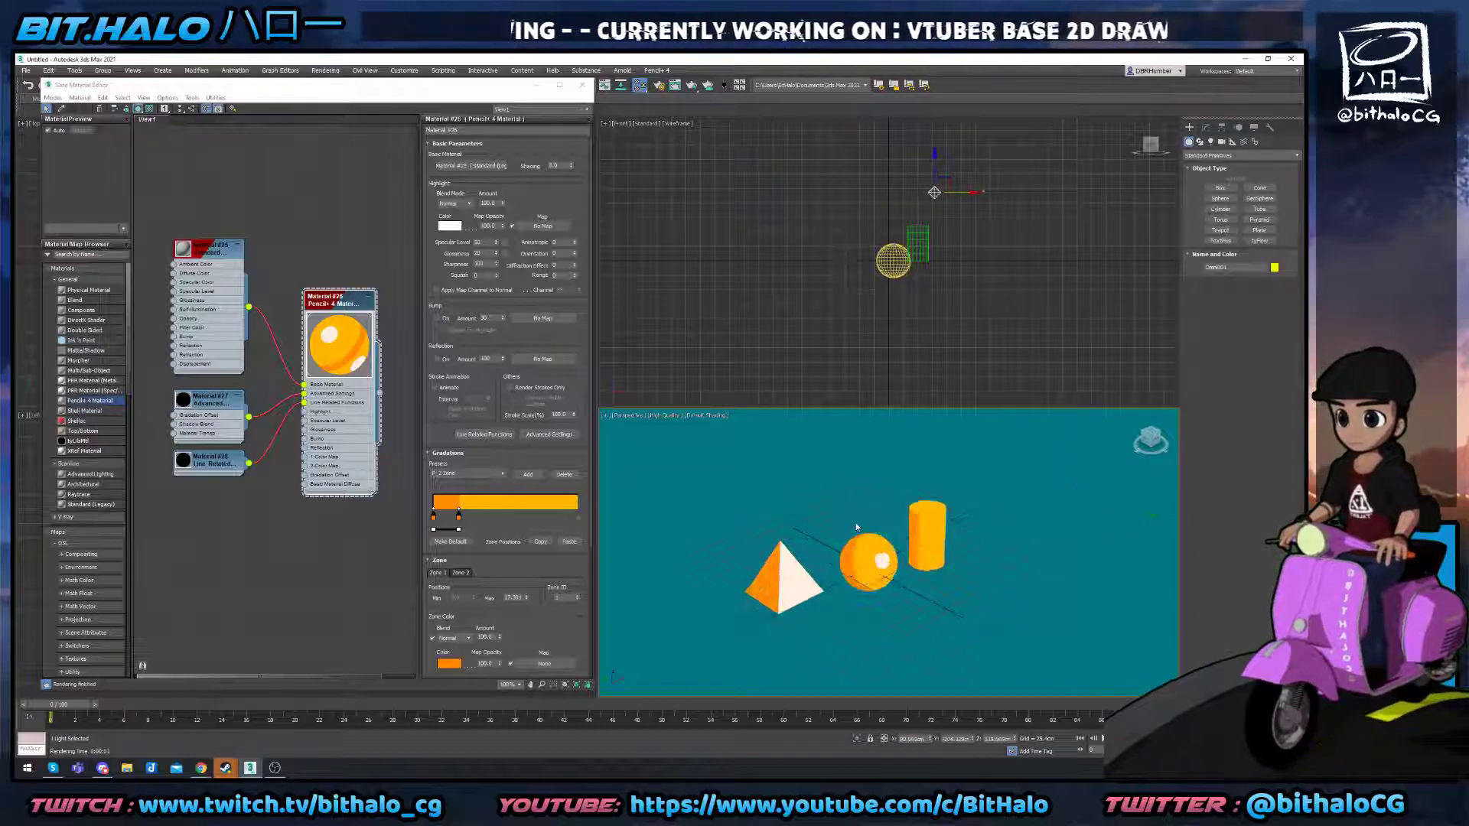
pyautogui.scroll(4, 856, 527)
pyautogui.hotkey('shift', 'q')
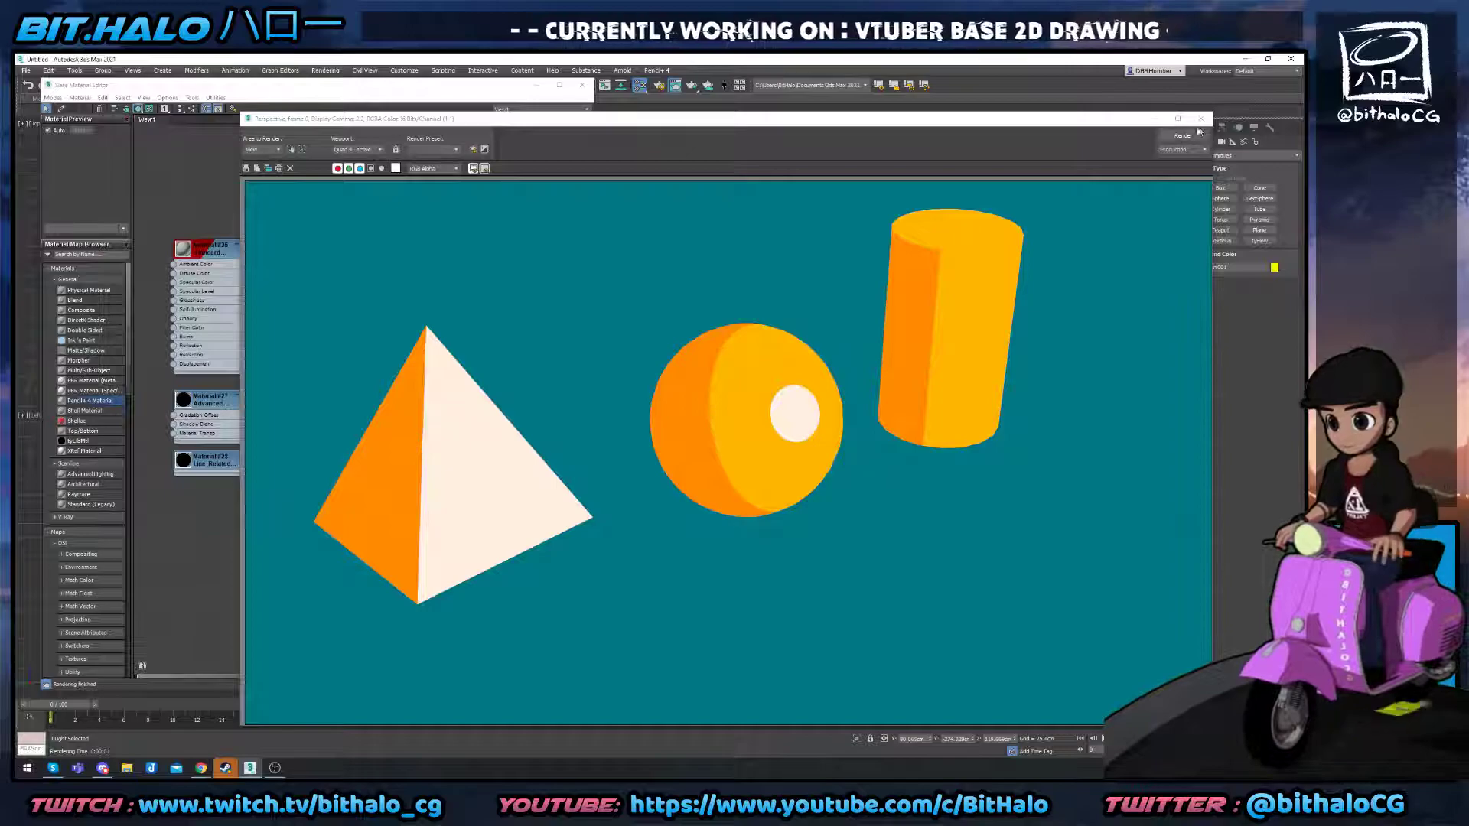
pyautogui.click(1200, 119)
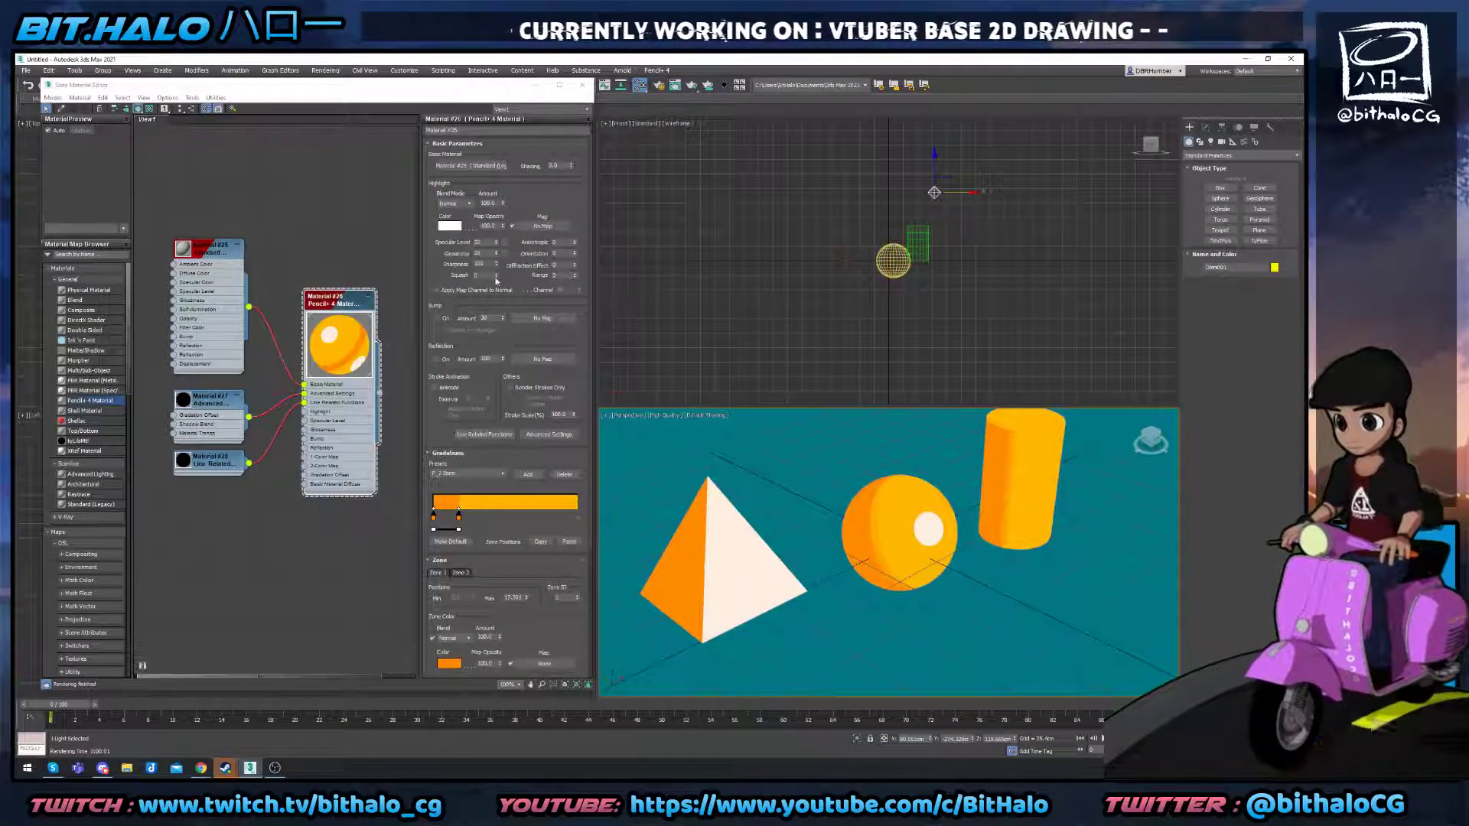
# Raise the material highlight's Anisotropy to make the specular spot a narrow ellipse, and reset the highlight's Range to zero.
pyautogui.moveTo(496, 277)
pyautogui.mouseDown()
pyautogui.moveTo(501, 253)
pyautogui.moveTo(495, 275)
pyautogui.mouseUp()
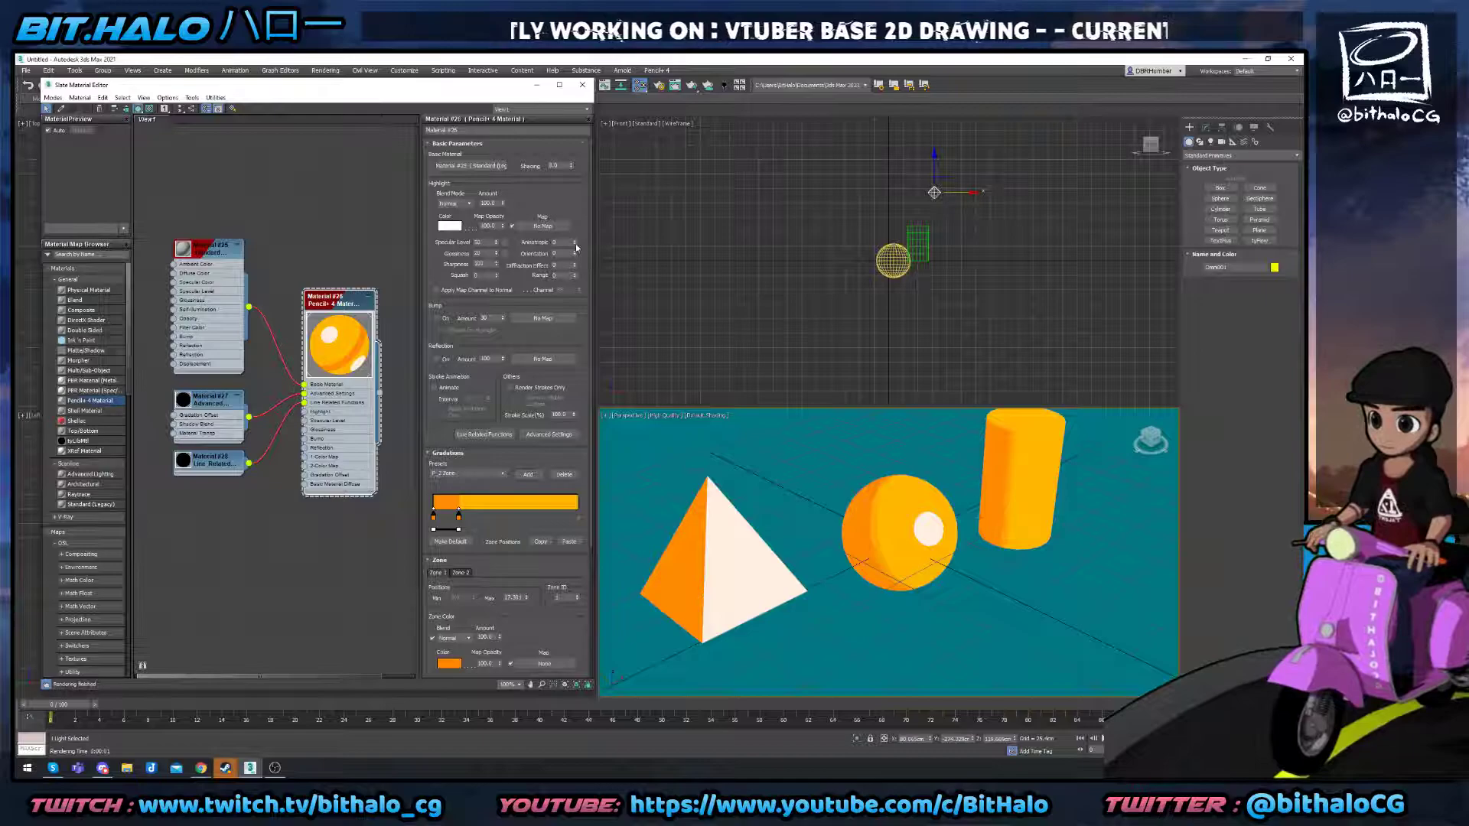
pyautogui.moveTo(575, 242)
pyautogui.mouseDown()
pyautogui.moveTo(579, 206)
pyautogui.moveTo(578, 287)
pyautogui.mouseUp()
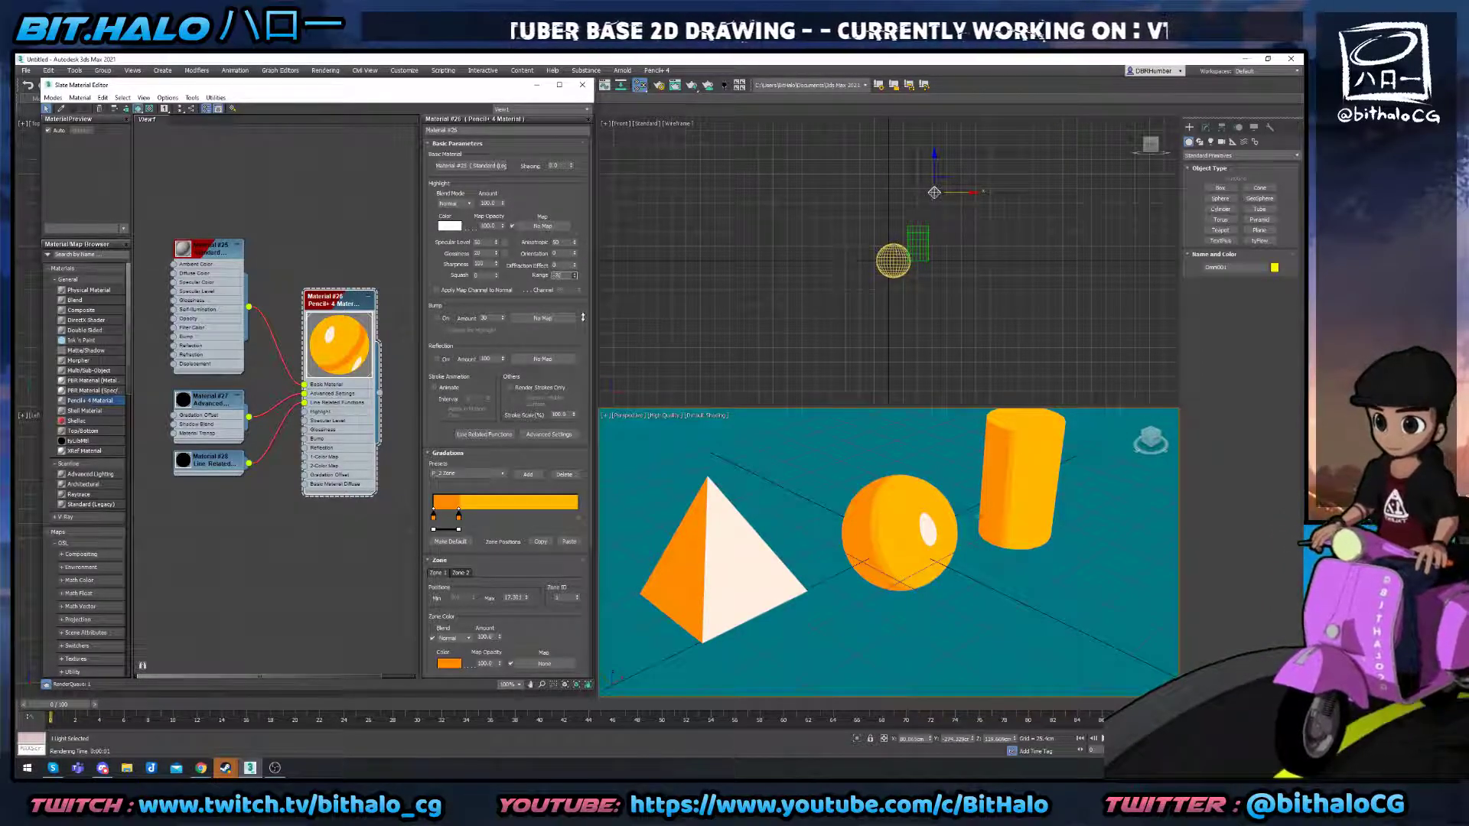
pyautogui.rightClick(574, 275)
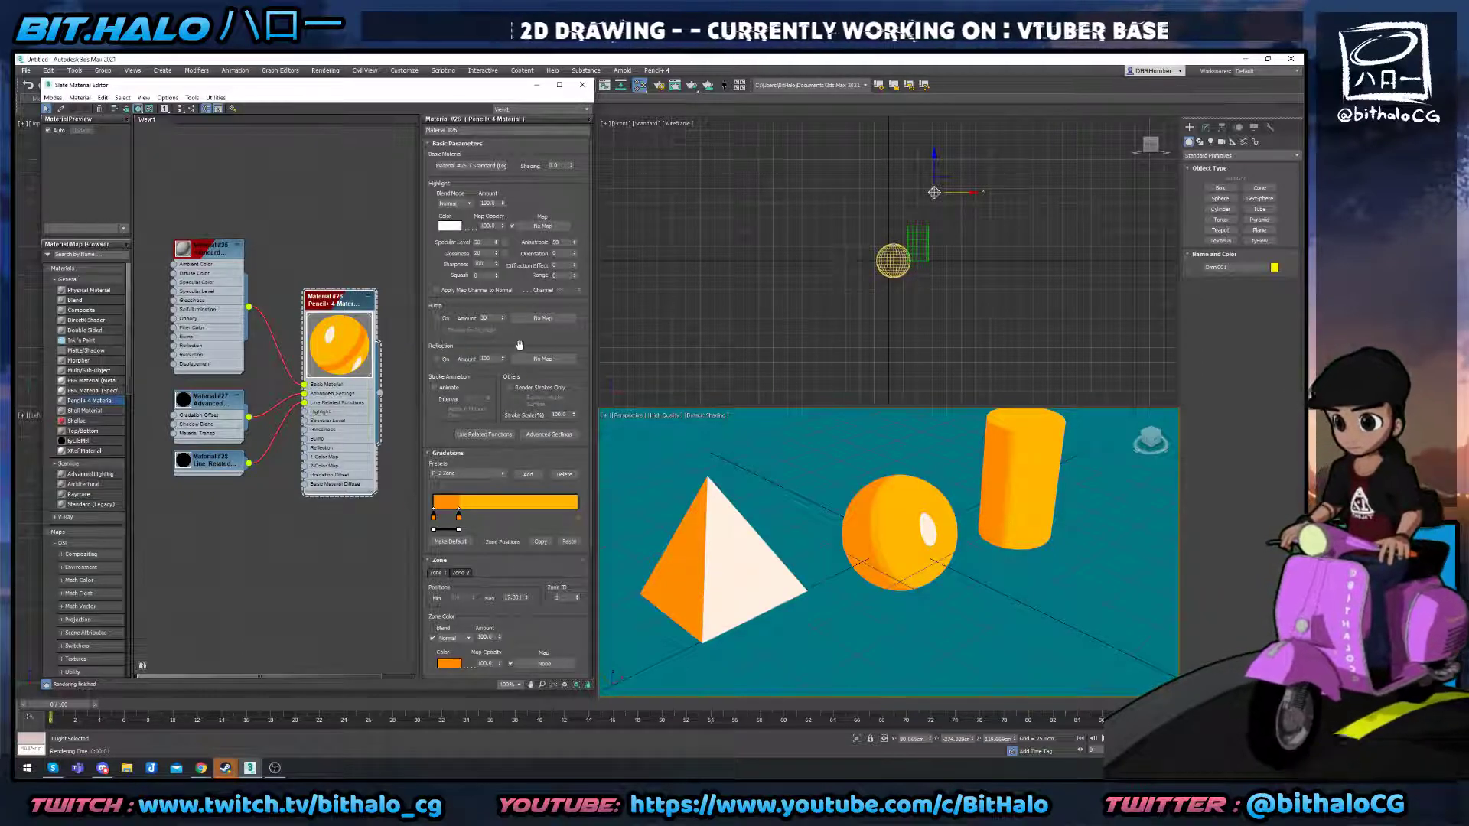
# Deselect the light and add a Pencil+ 4 Line render effect in the Environment and Effects settings.
pyautogui.scroll(-3, 889, 546)
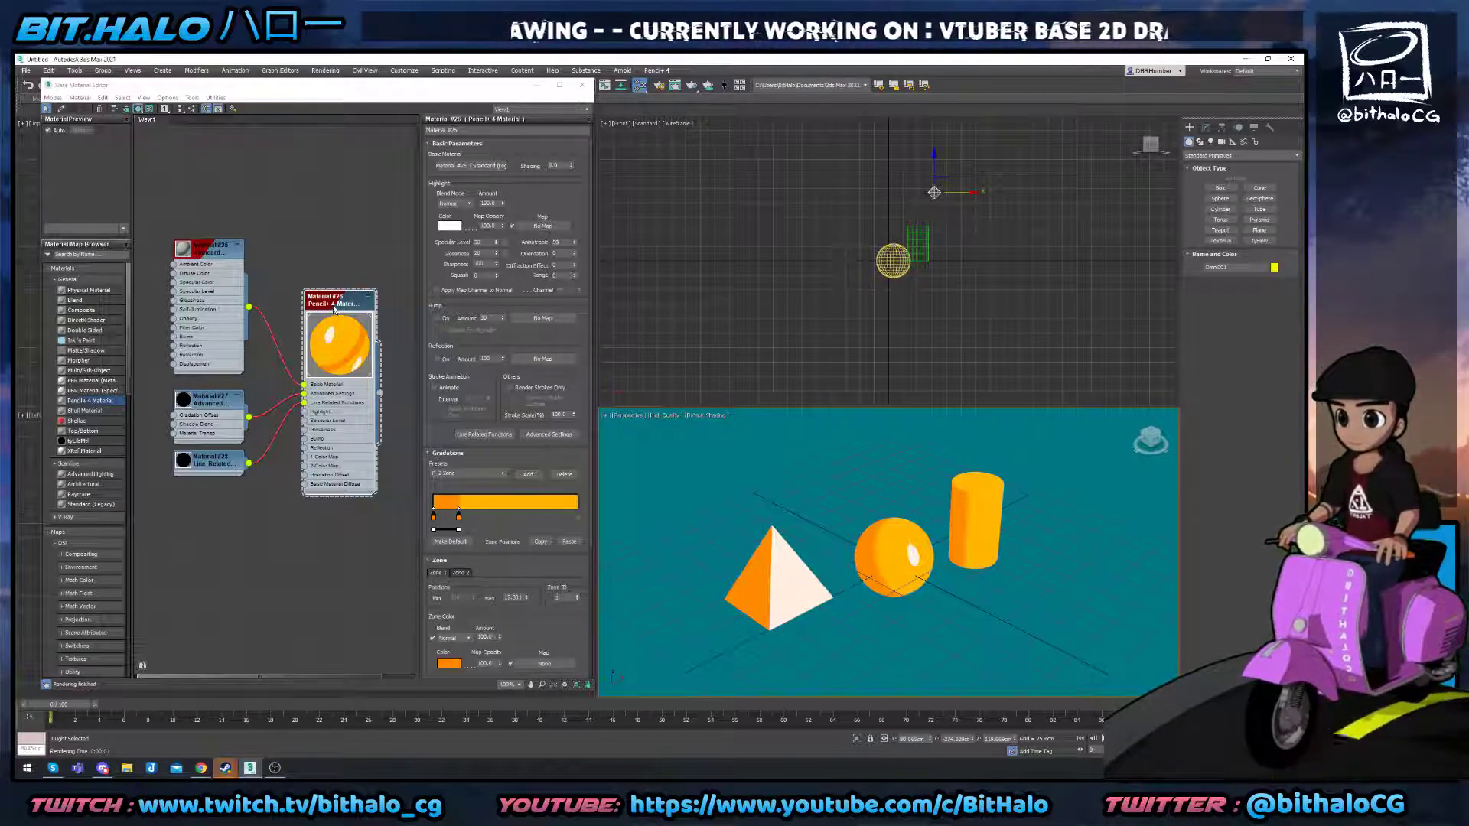
pyautogui.click(869, 486)
pyautogui.click(325, 70)
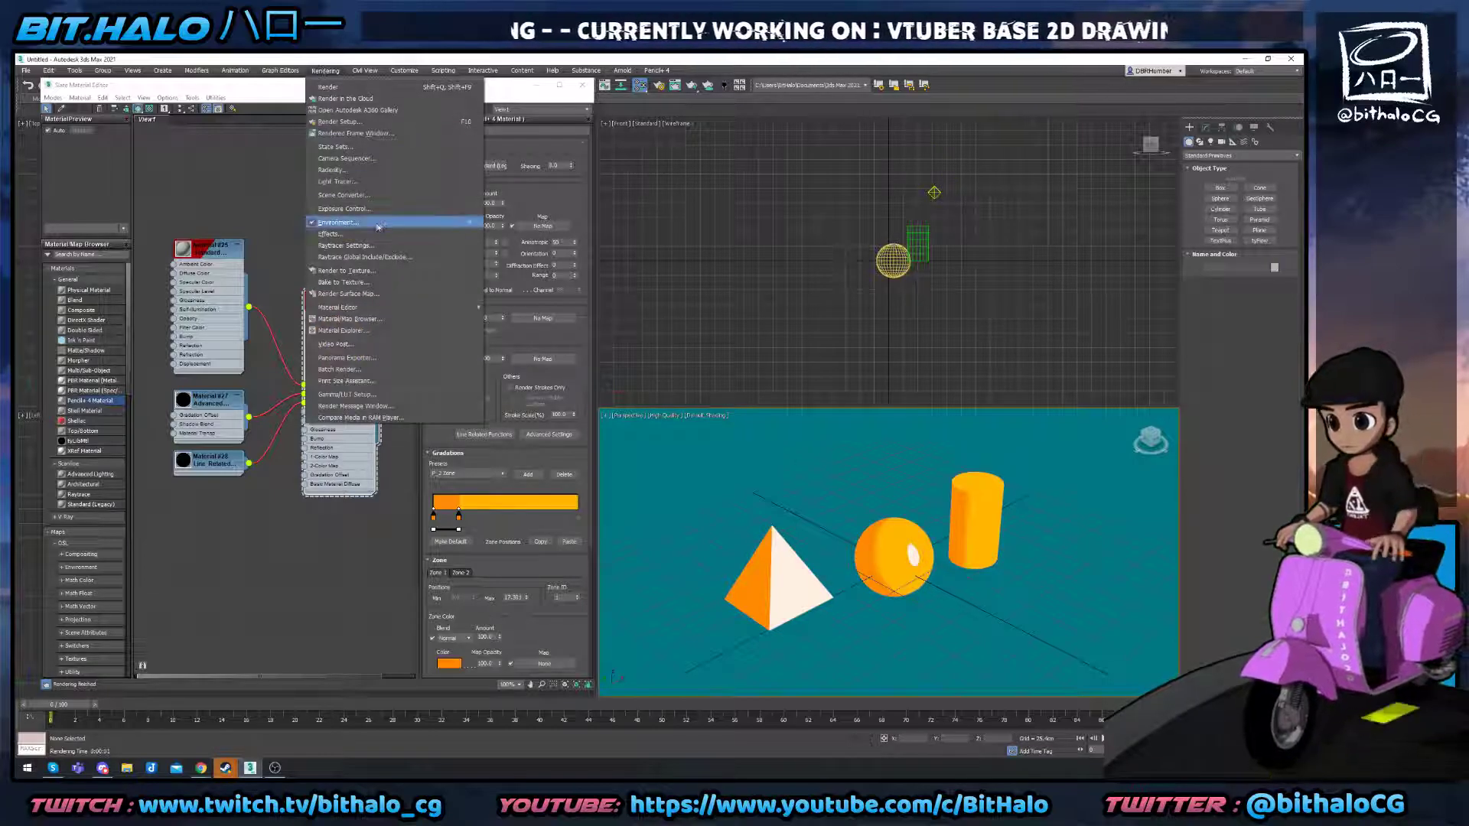
pyautogui.click(664, 434)
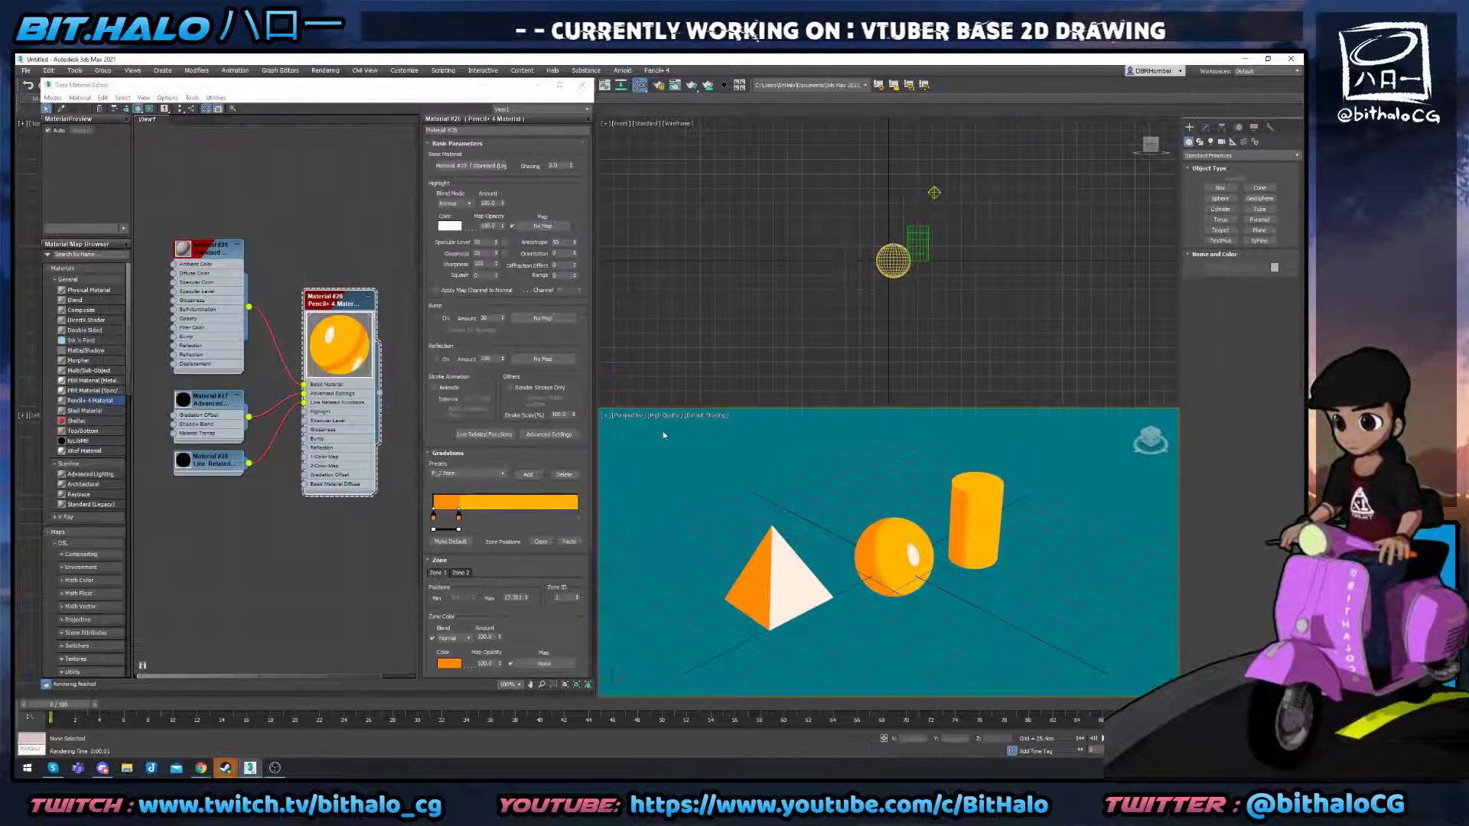
pyautogui.press('8')
pyautogui.moveTo(423, 150); pyautogui.dragTo(689, 148)
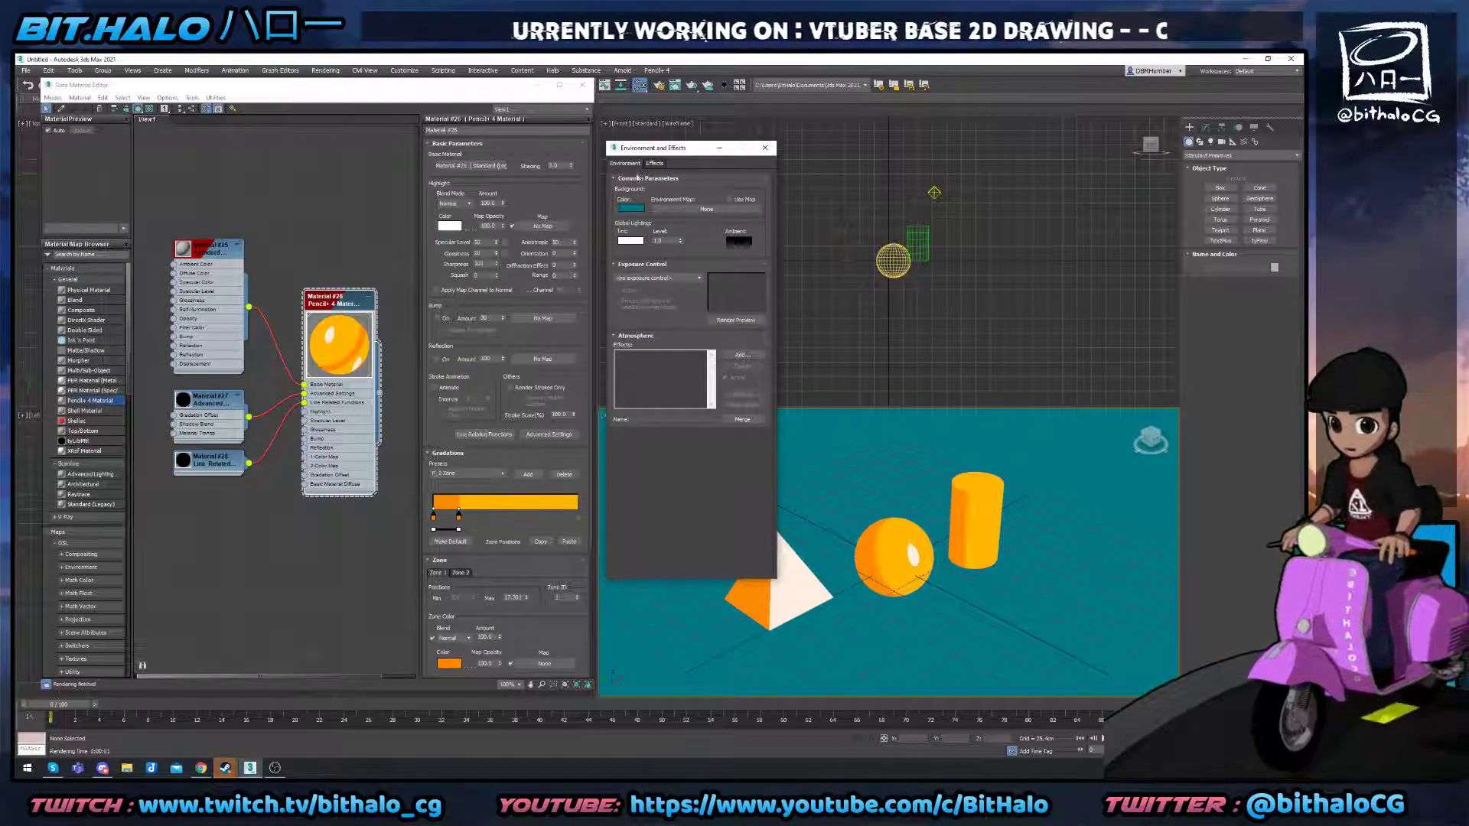
pyautogui.click(656, 164)
pyautogui.click(724, 197)
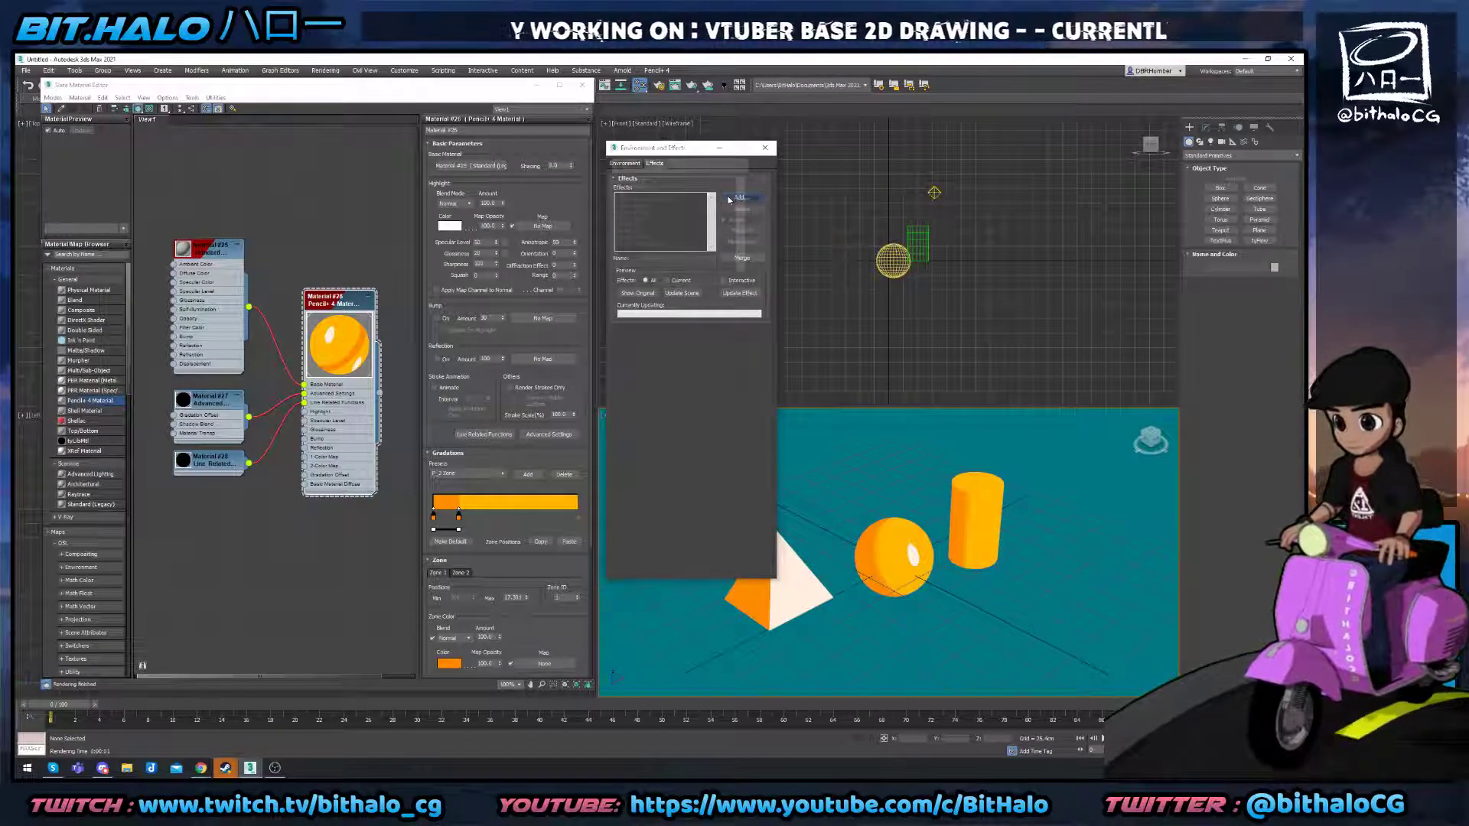
pyautogui.click(652, 239)
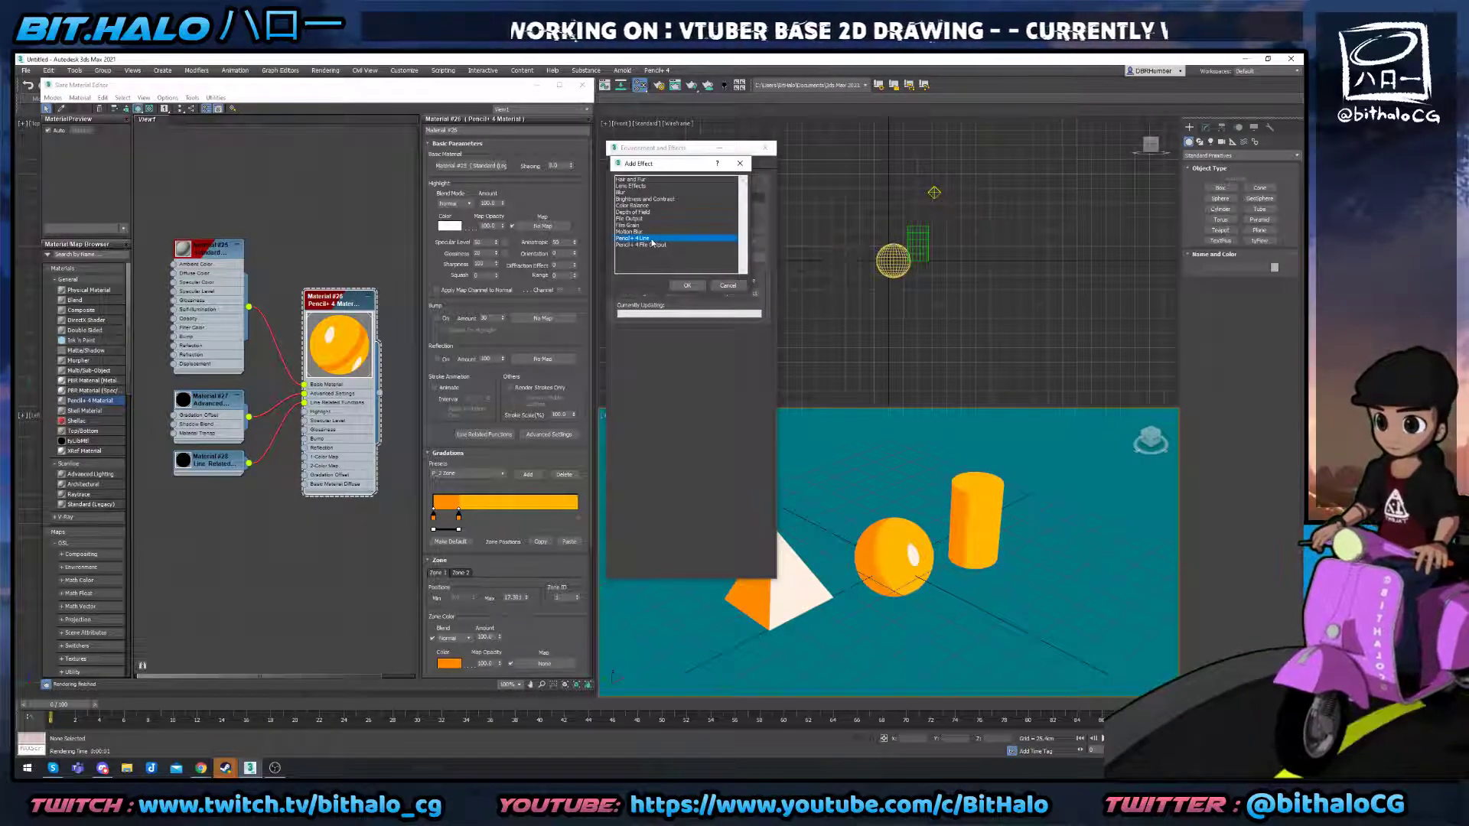
pyautogui.click(687, 285)
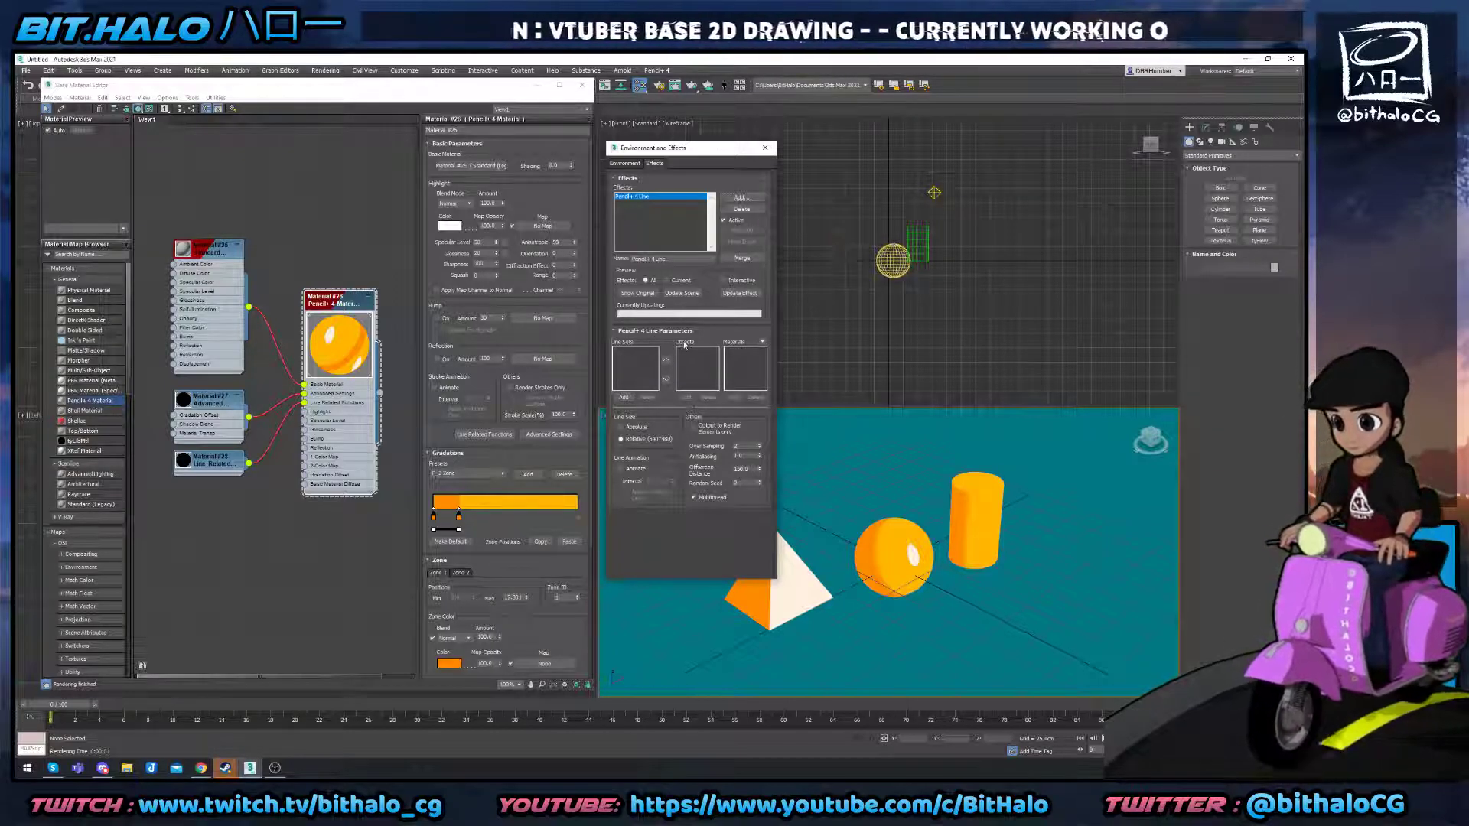
# Create a line set in the Pencil+ 4 Line effect and add the cylinder, pyramid and sphere to it.
pyautogui.click(624, 397)
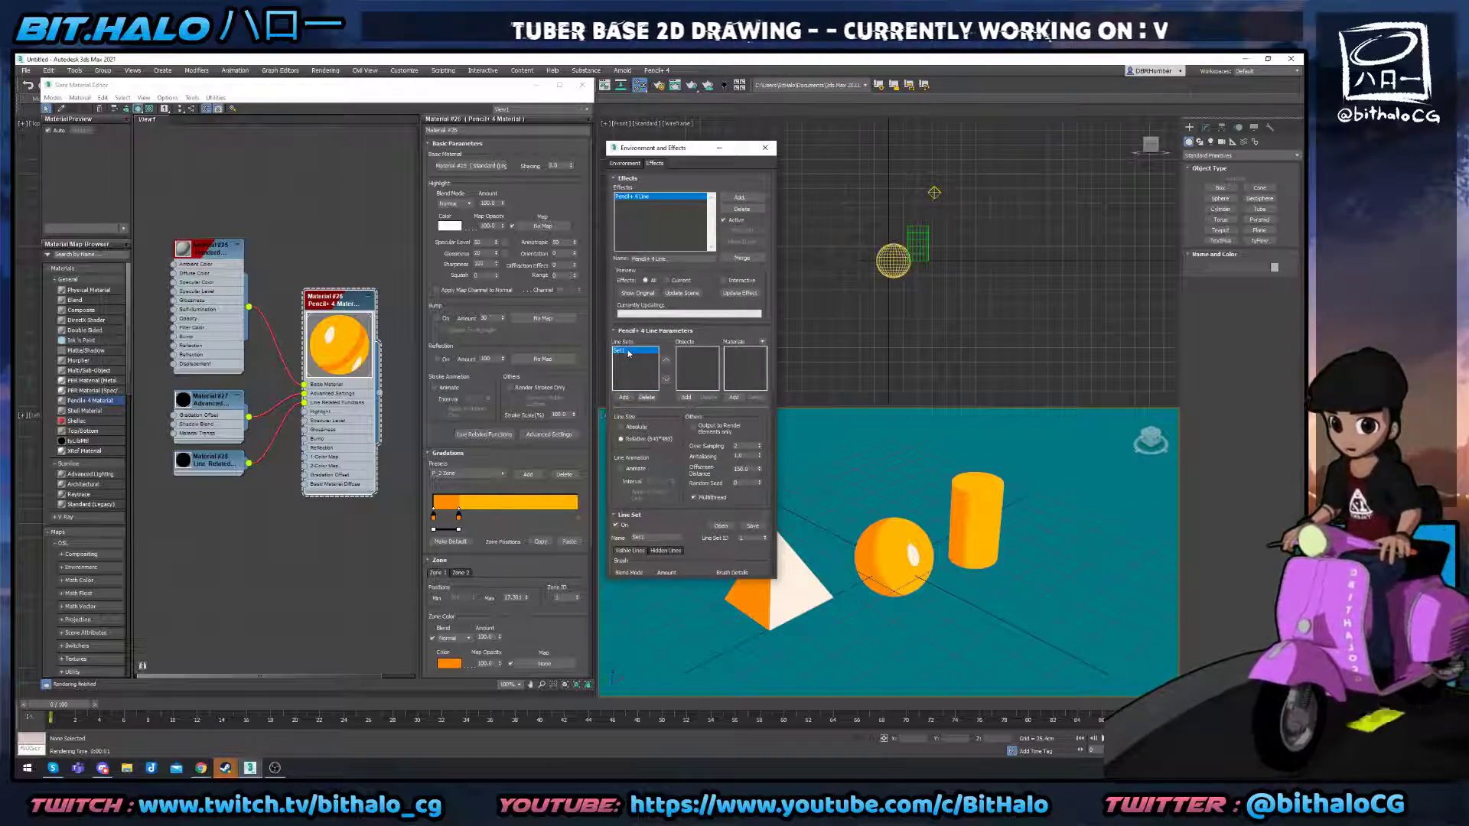
pyautogui.click(687, 397)
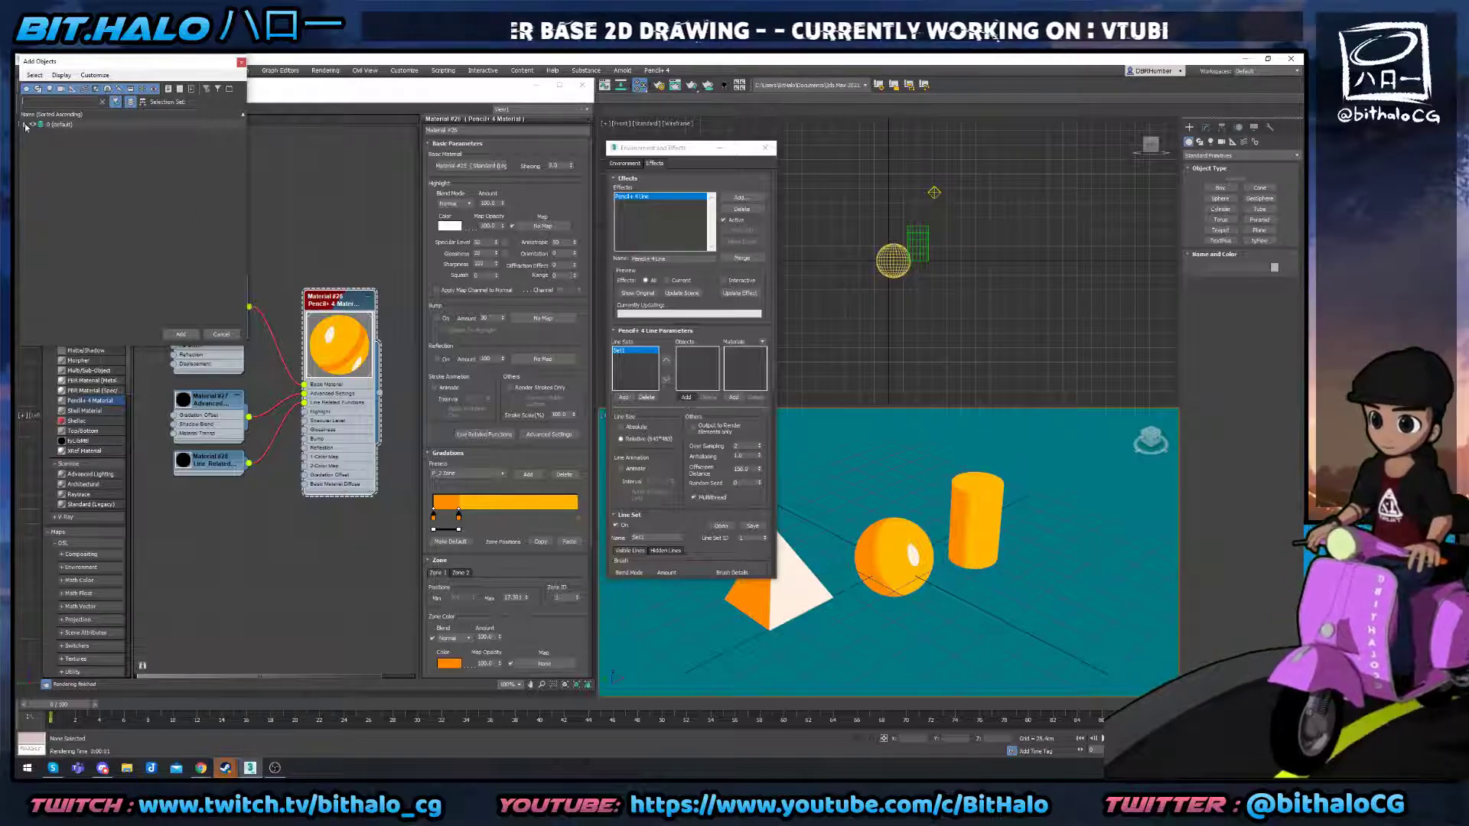
pyautogui.click(25, 124)
pyautogui.click(66, 134)
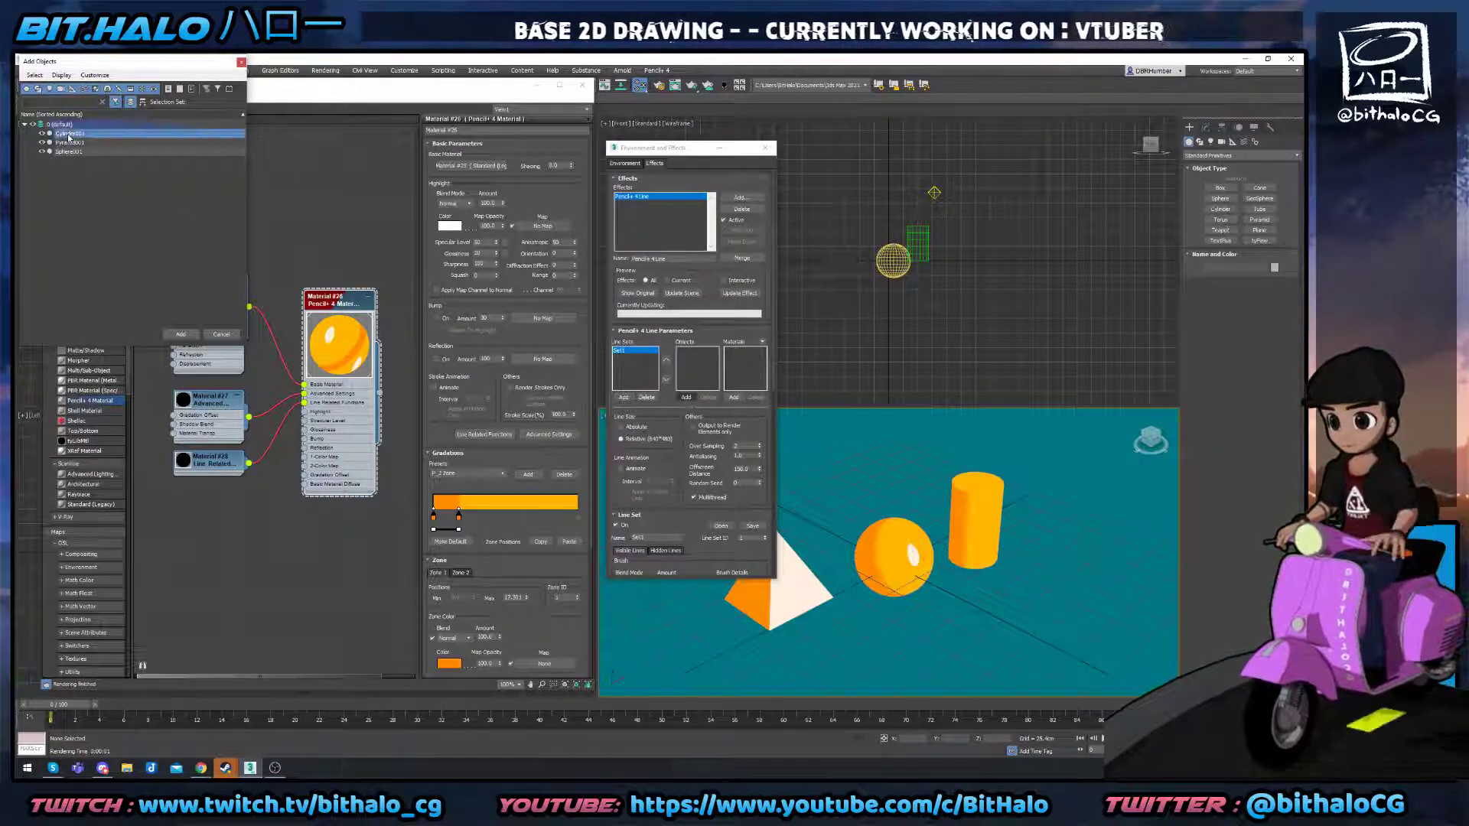
pyautogui.keyDown('ctrl'); pyautogui.click(70, 142); pyautogui.keyUp('ctrl')
pyautogui.keyDown('ctrl'); pyautogui.click(69, 152); pyautogui.keyUp('ctrl')
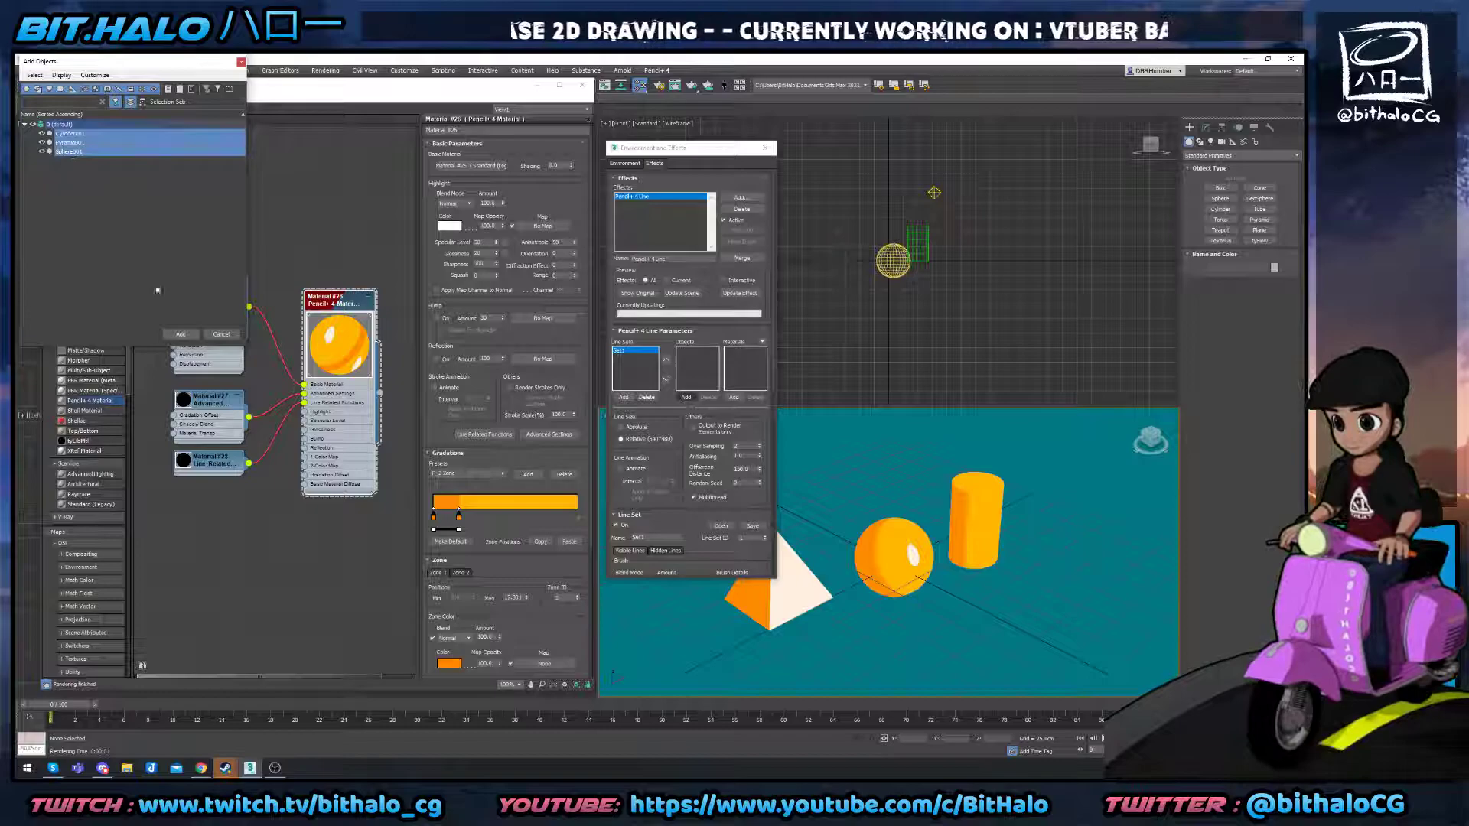
pyautogui.click(182, 335)
# Test-render the Perspective view to check the outlines on the three objects.
pyautogui.moveTo(862, 516); pyautogui.dragTo(857, 501, button='middle')
pyautogui.hotkey('shift', 'q')
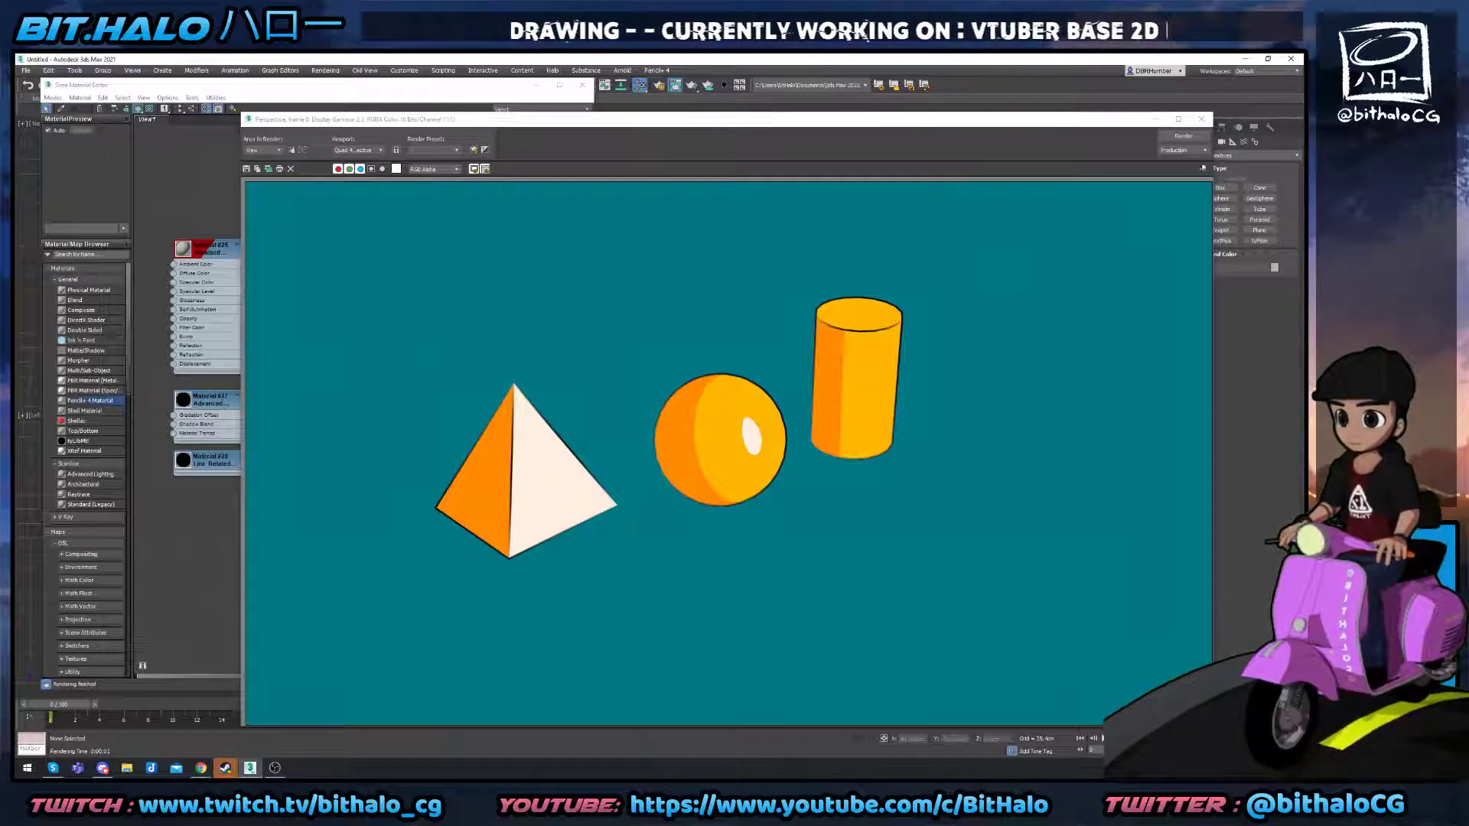
pyautogui.click(1202, 119)
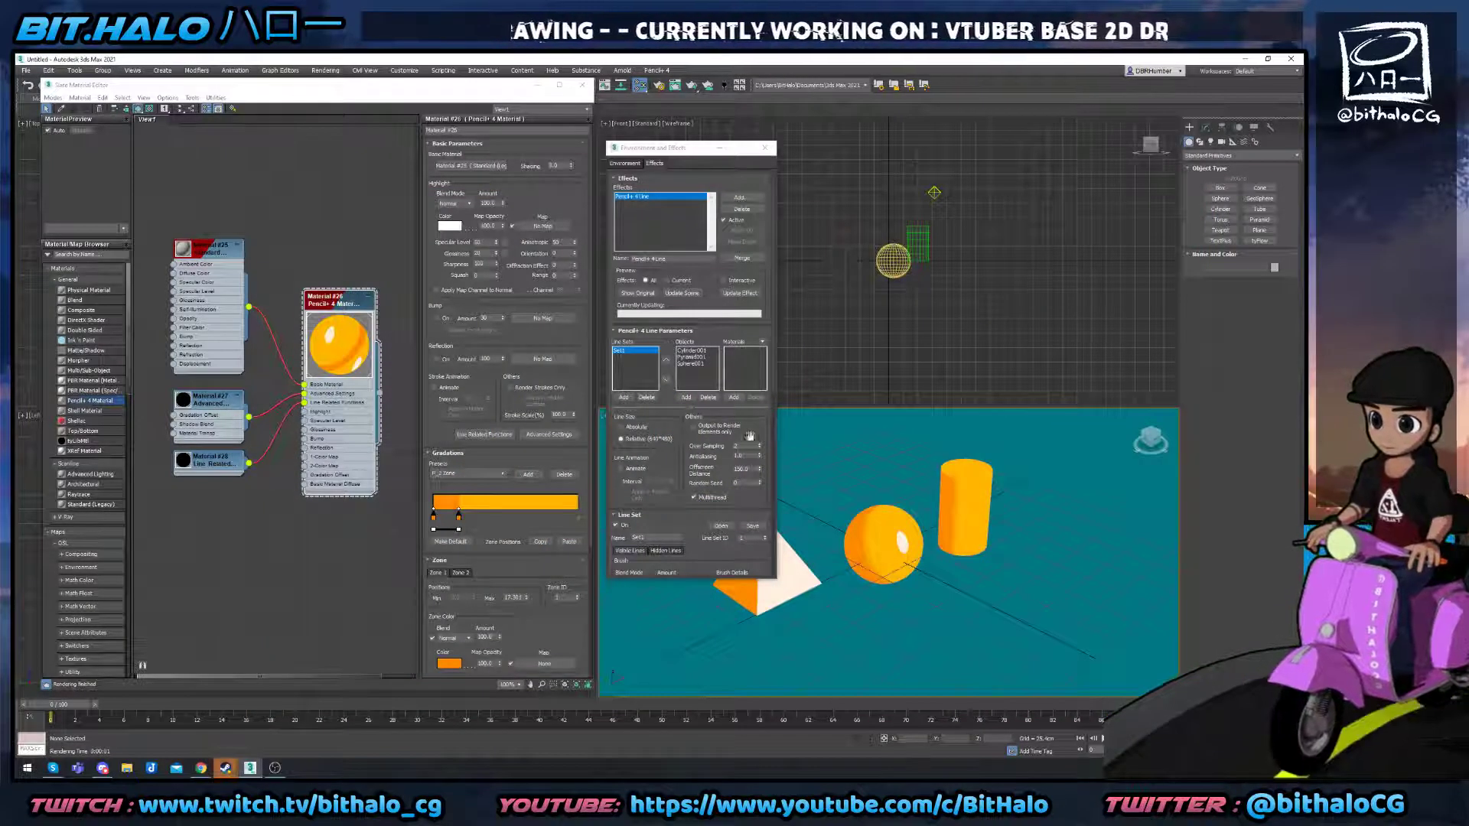
# Open the brush details for the line set's visible lines and choose a stroke preset.
pyautogui.scroll(-3, 749, 435)
pyautogui.click(731, 493)
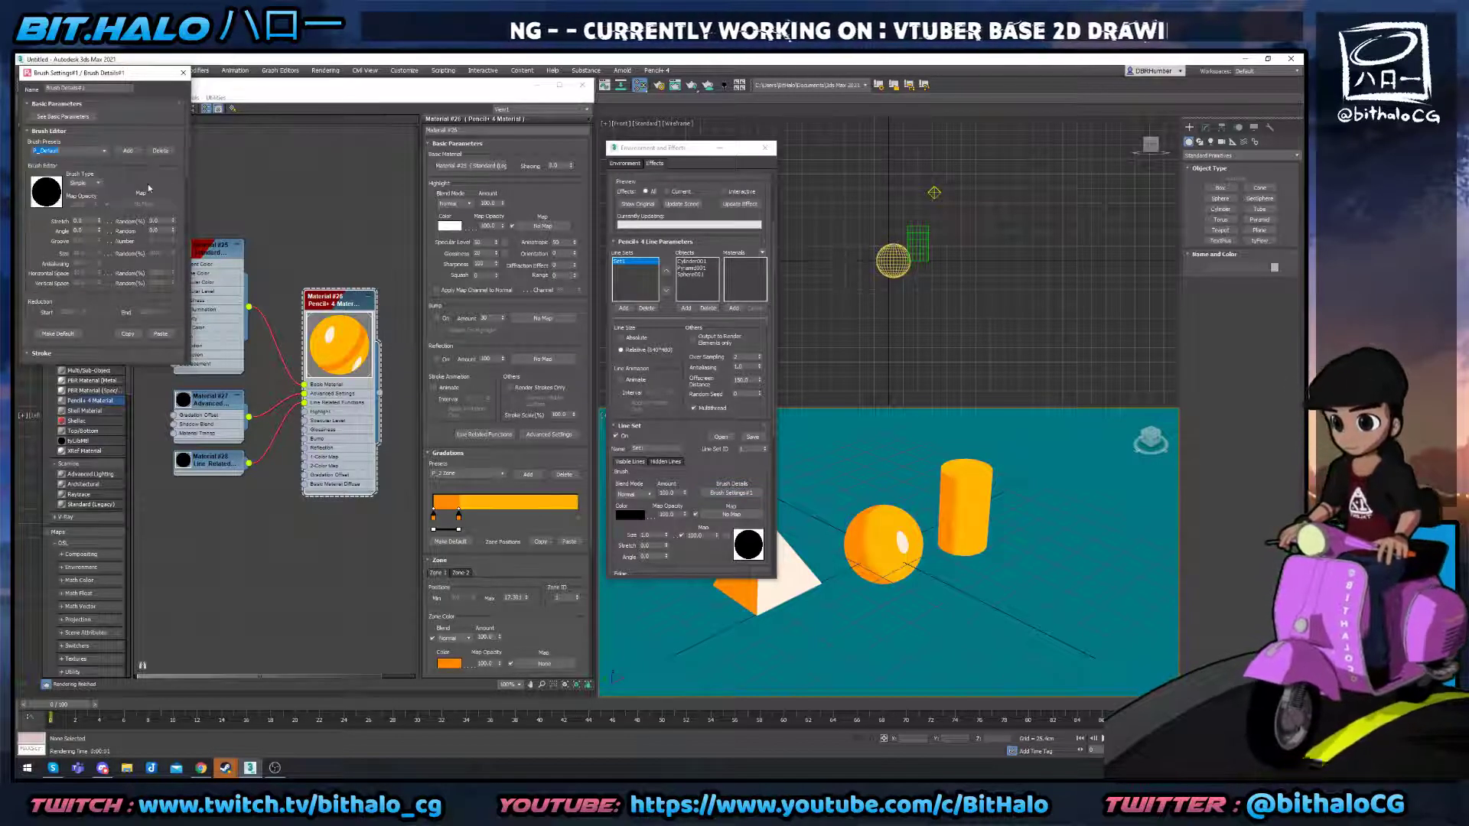
pyautogui.scroll(-3, 150, 188)
pyautogui.click(98, 285)
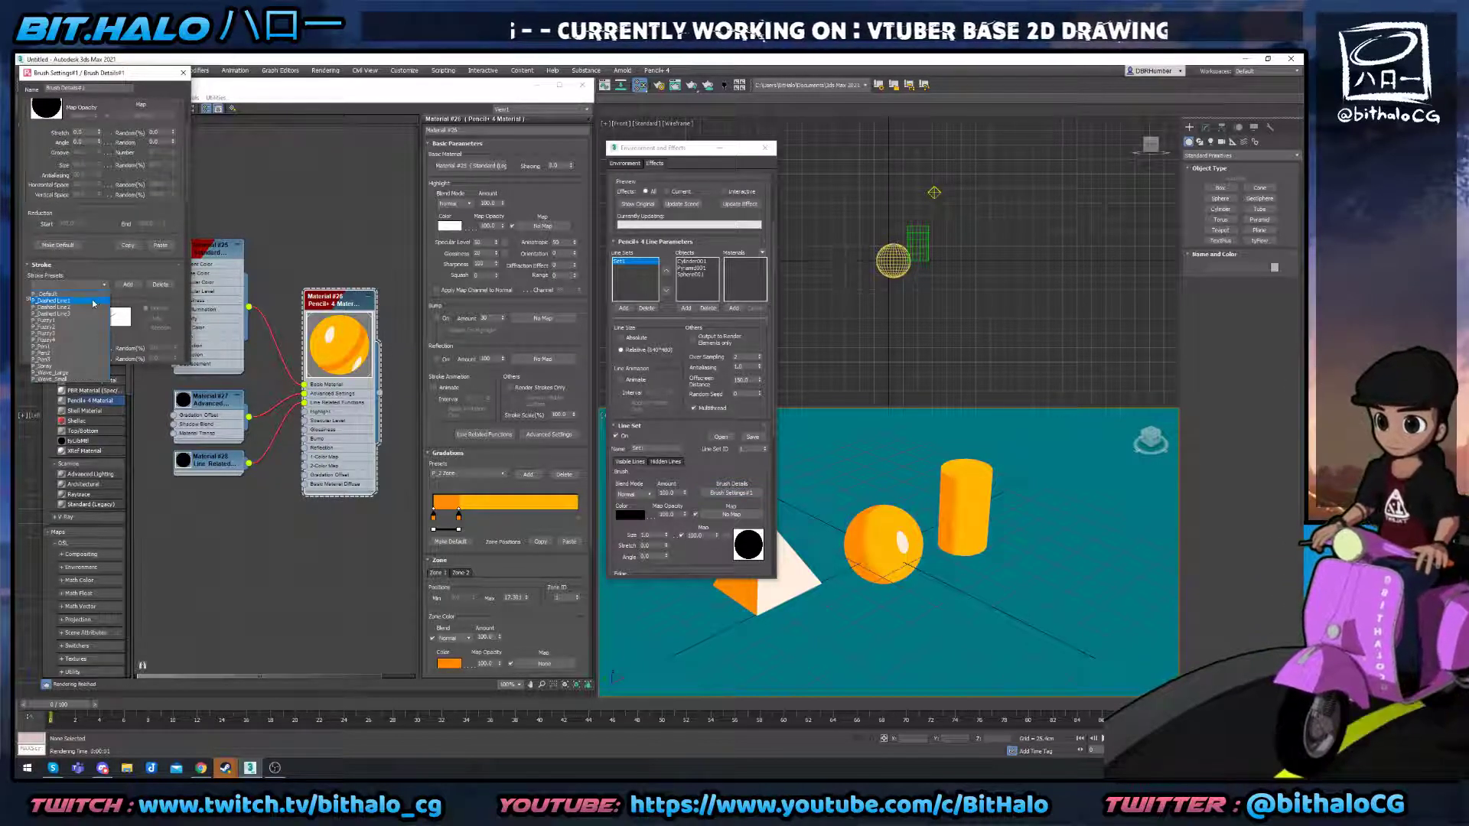
pyautogui.click(93, 304)
pyautogui.click(183, 72)
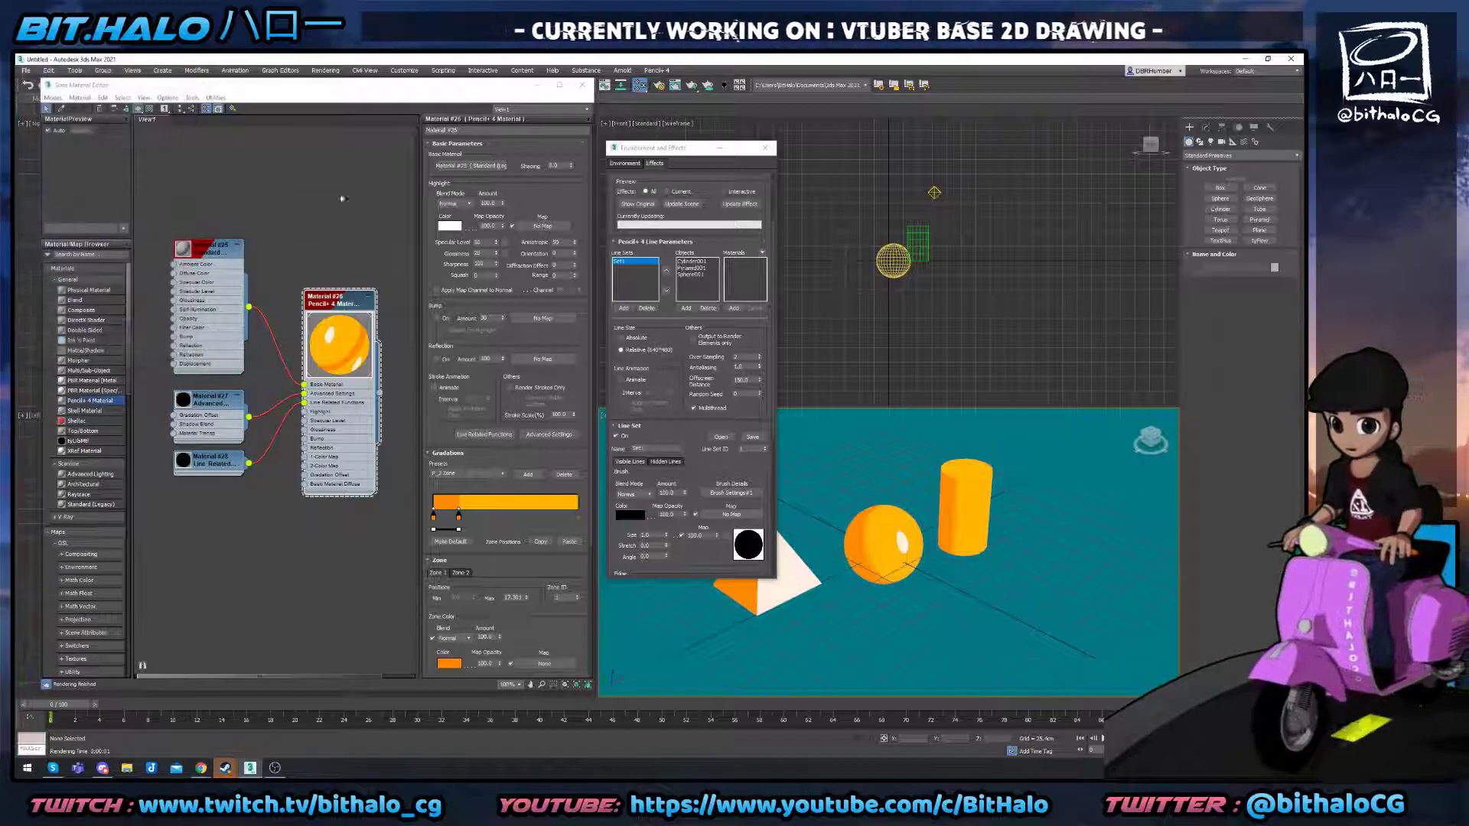
# Render the Perspective view again and examine the line quality on the cylinder and sphere up close.
pyautogui.hotkey('shift', 'q')
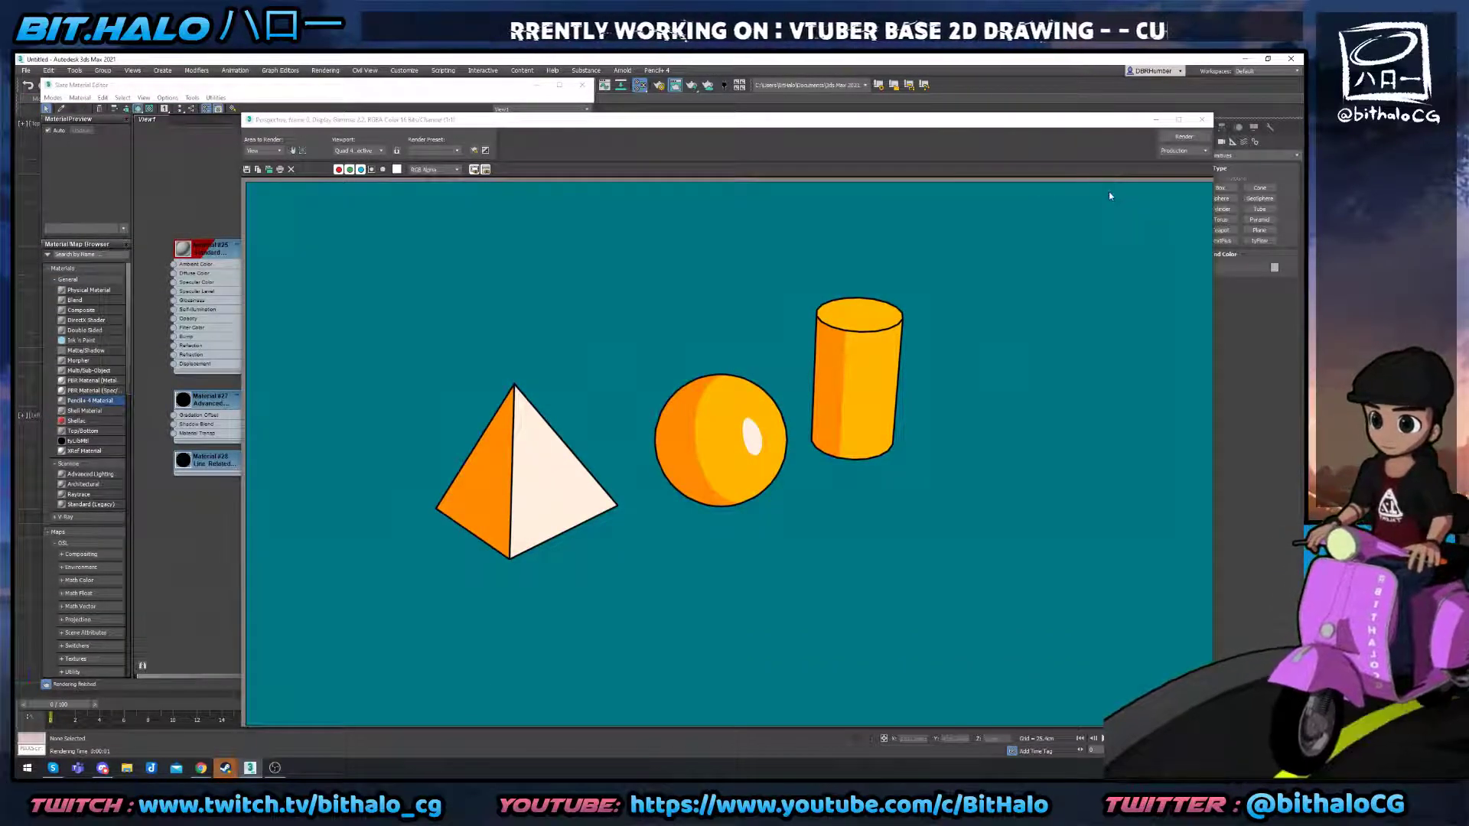
pyautogui.scroll(3, 826, 337)
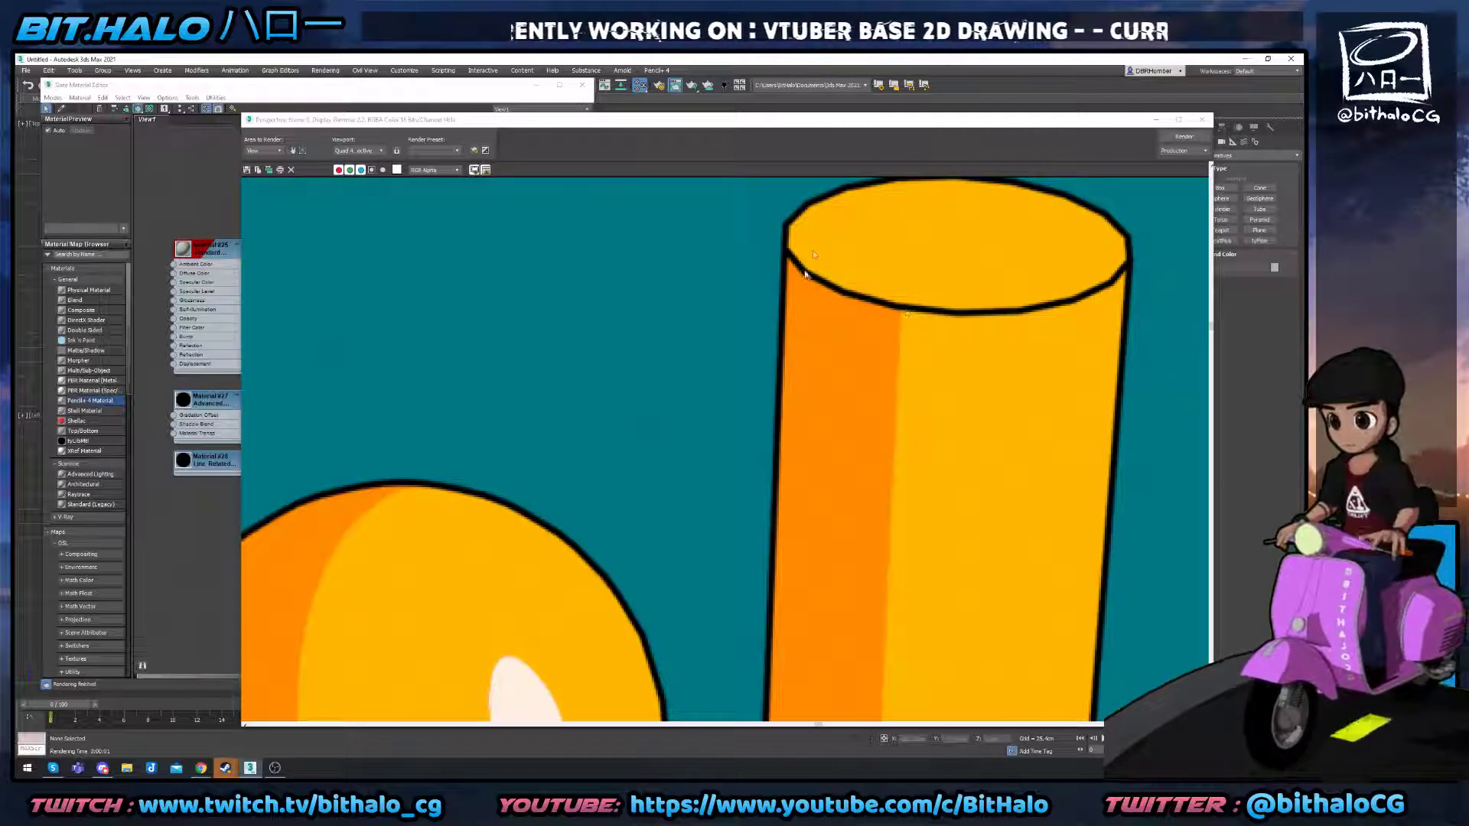
pyautogui.scroll(-3, 1012, 306)
pyautogui.scroll(-2, 566, 468)
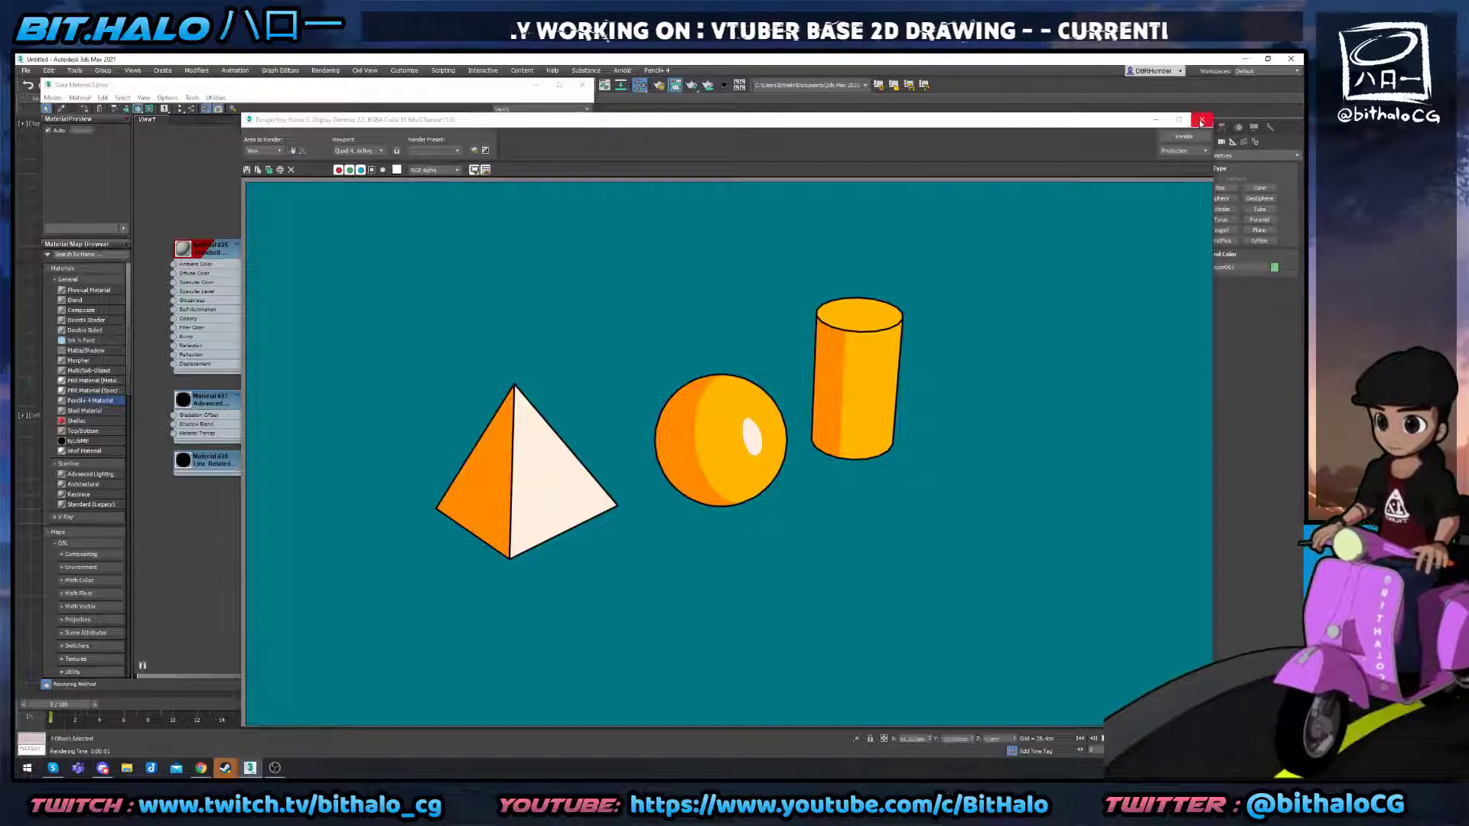
# Turn off Object, Intersection and Smoothing Boundary edge detection for the line set and render the Perspective view with only Outline detection.
pyautogui.click(1200, 121)
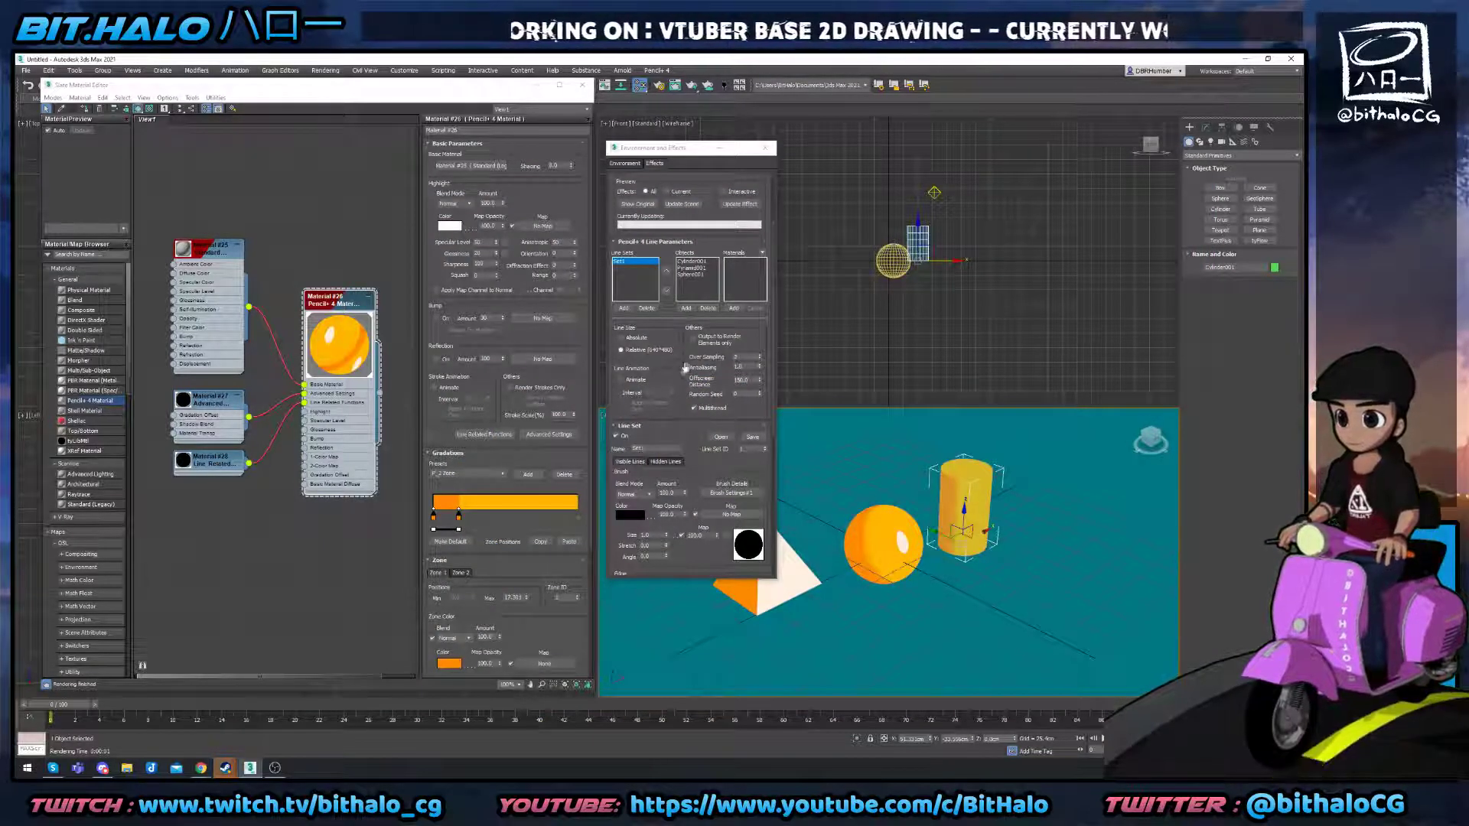
pyautogui.moveTo(685, 368); pyautogui.dragTo(687, 196)
pyautogui.moveTo(664, 397); pyautogui.dragTo(618, 354)
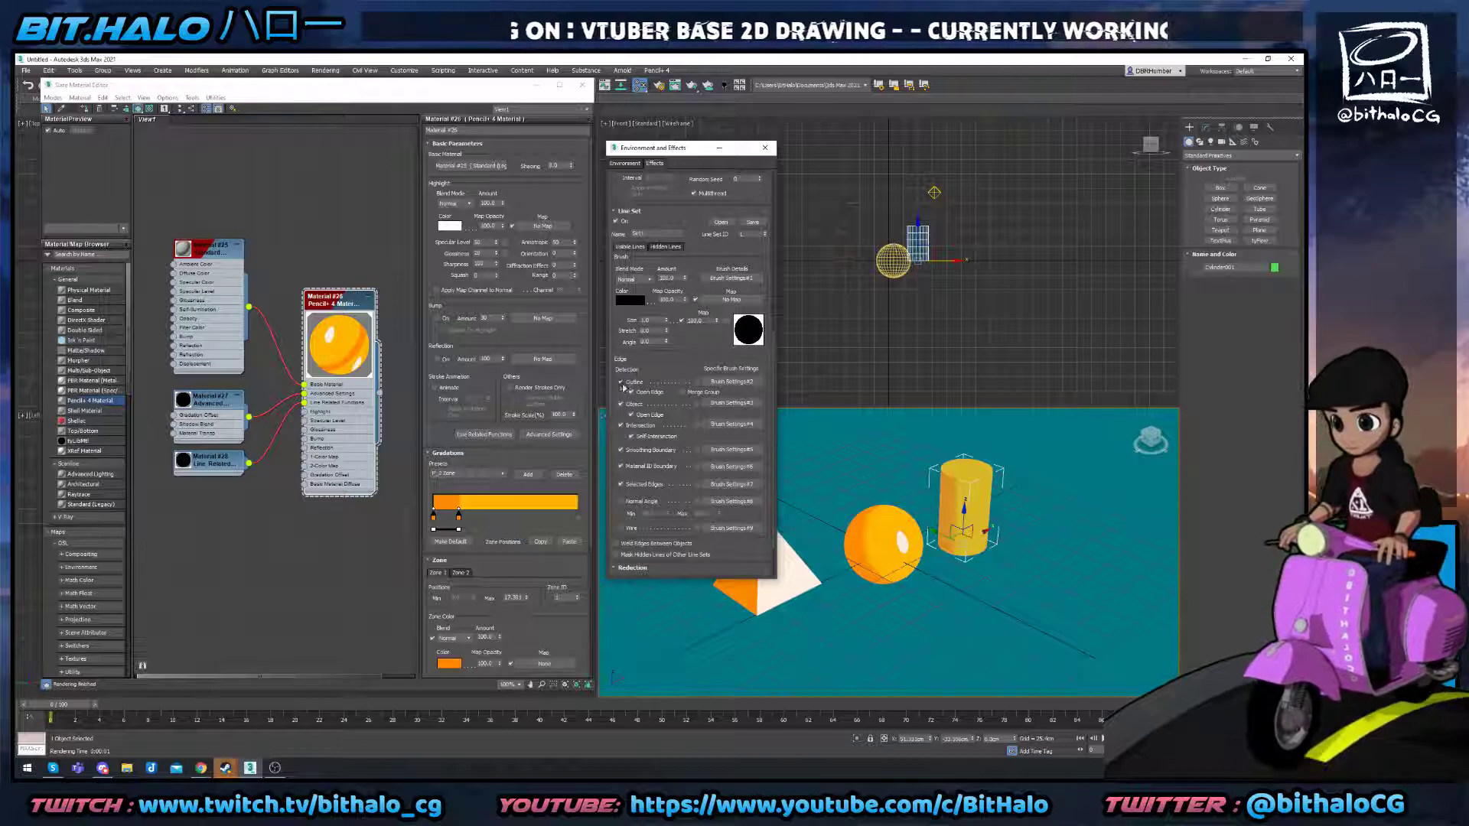
pyautogui.click(620, 450)
pyautogui.click(621, 425)
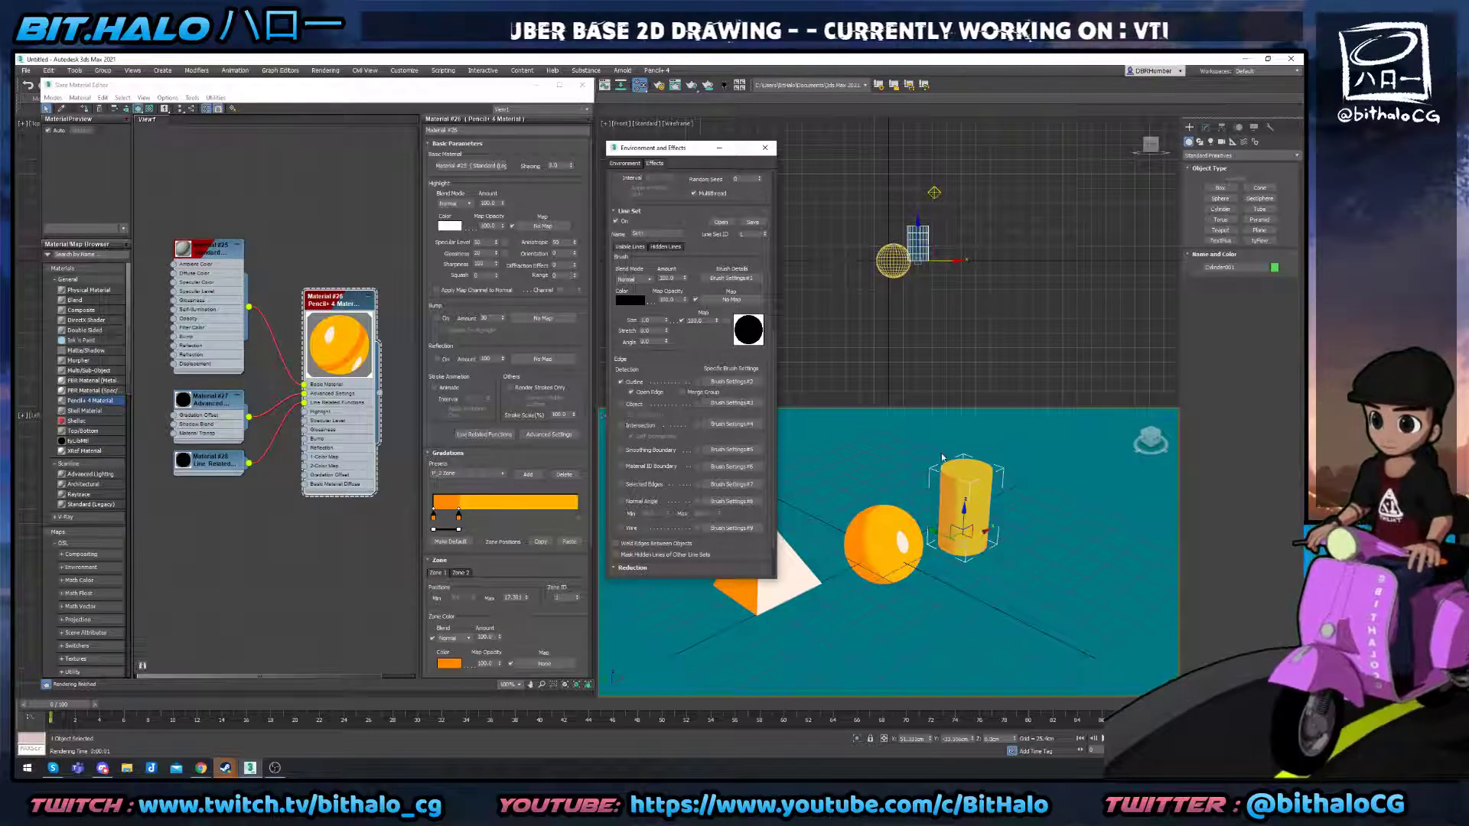
pyautogui.hotkey('shift', 'q')
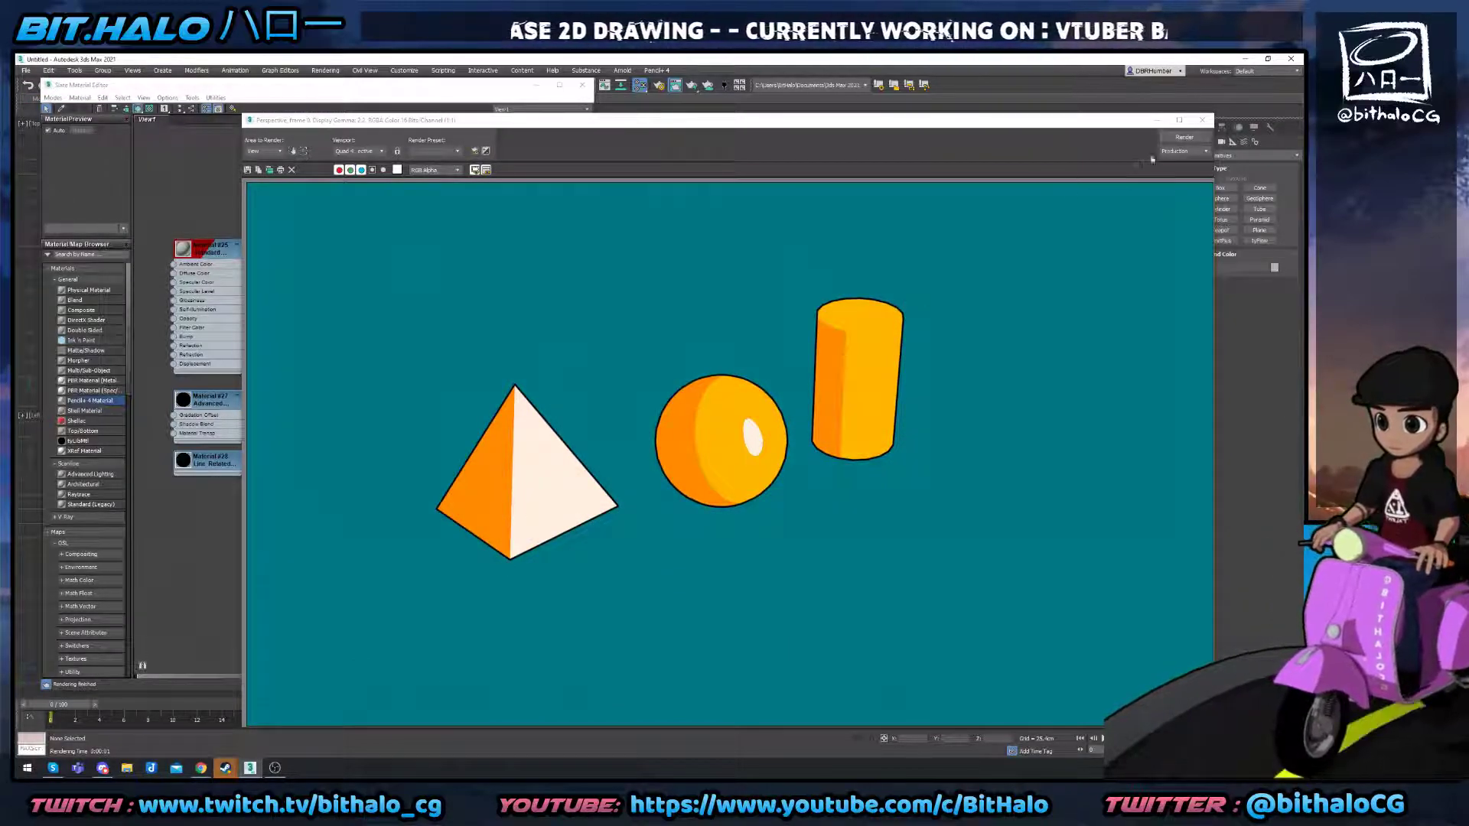
pyautogui.click(1202, 121)
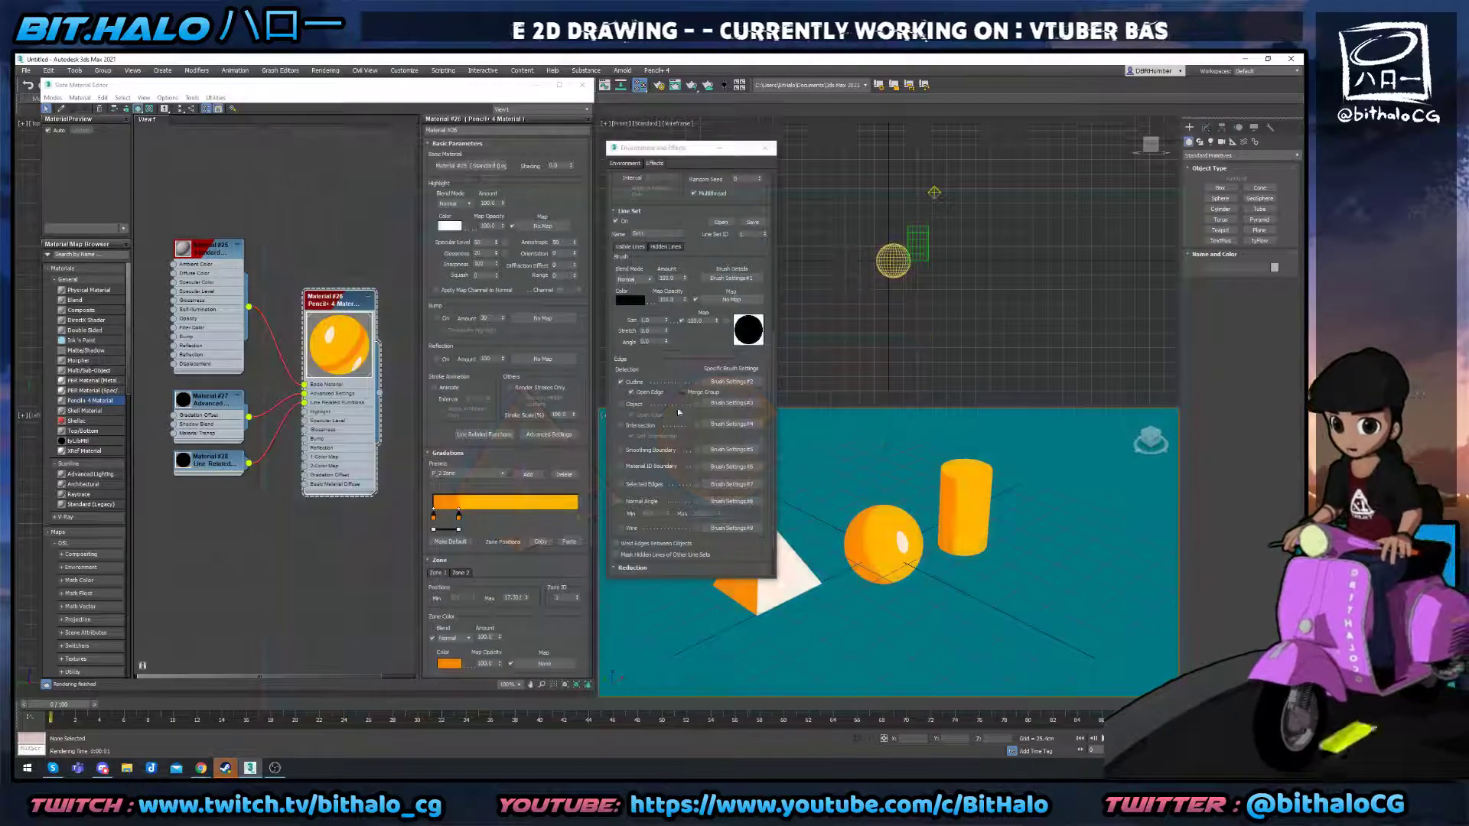
# Turn Object edge detection back on for the line set and render the Perspective view again.
pyautogui.click(632, 406)
pyautogui.click(632, 407)
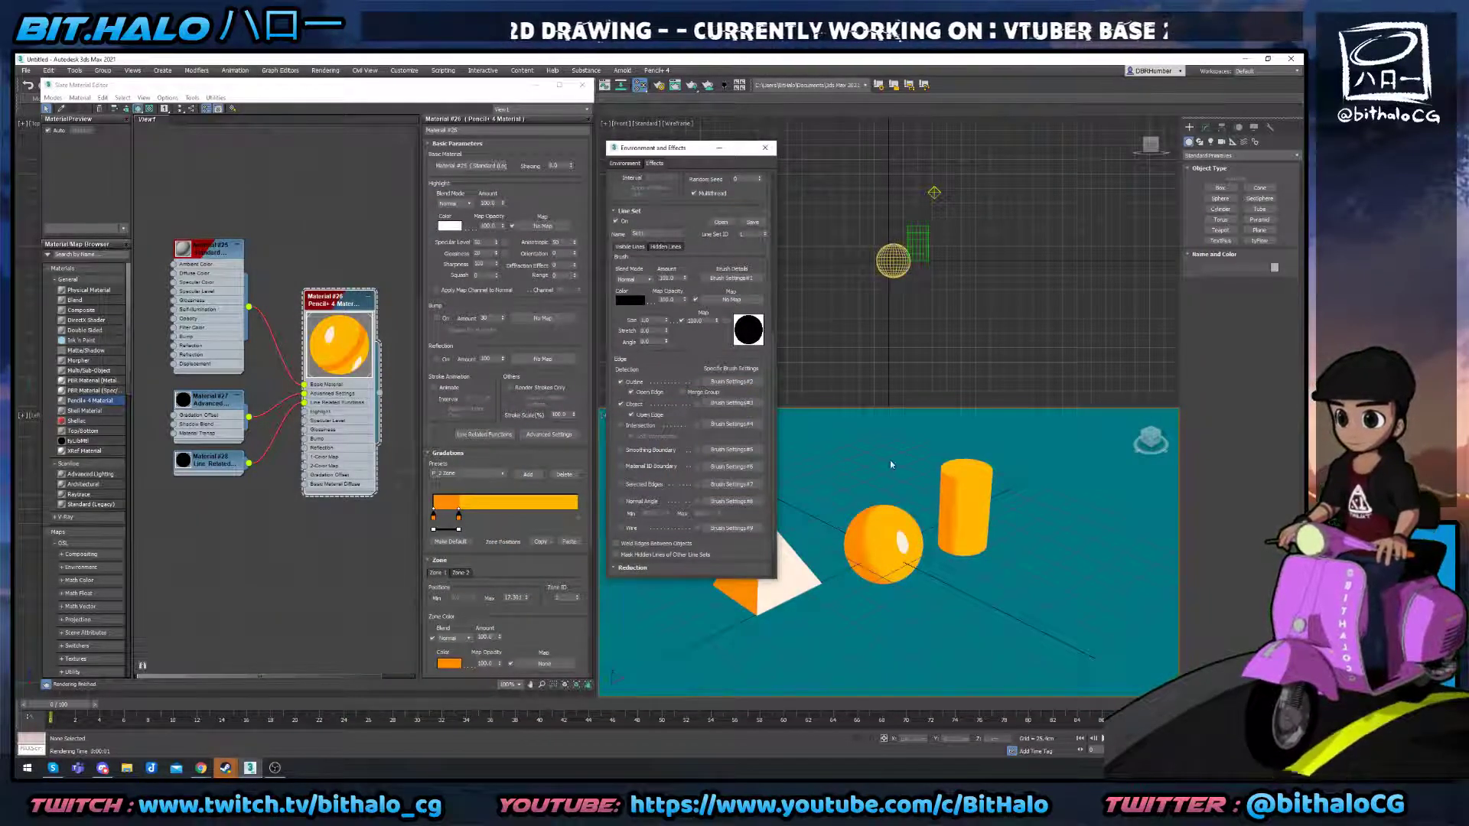
pyautogui.hotkey('shift', 'q')
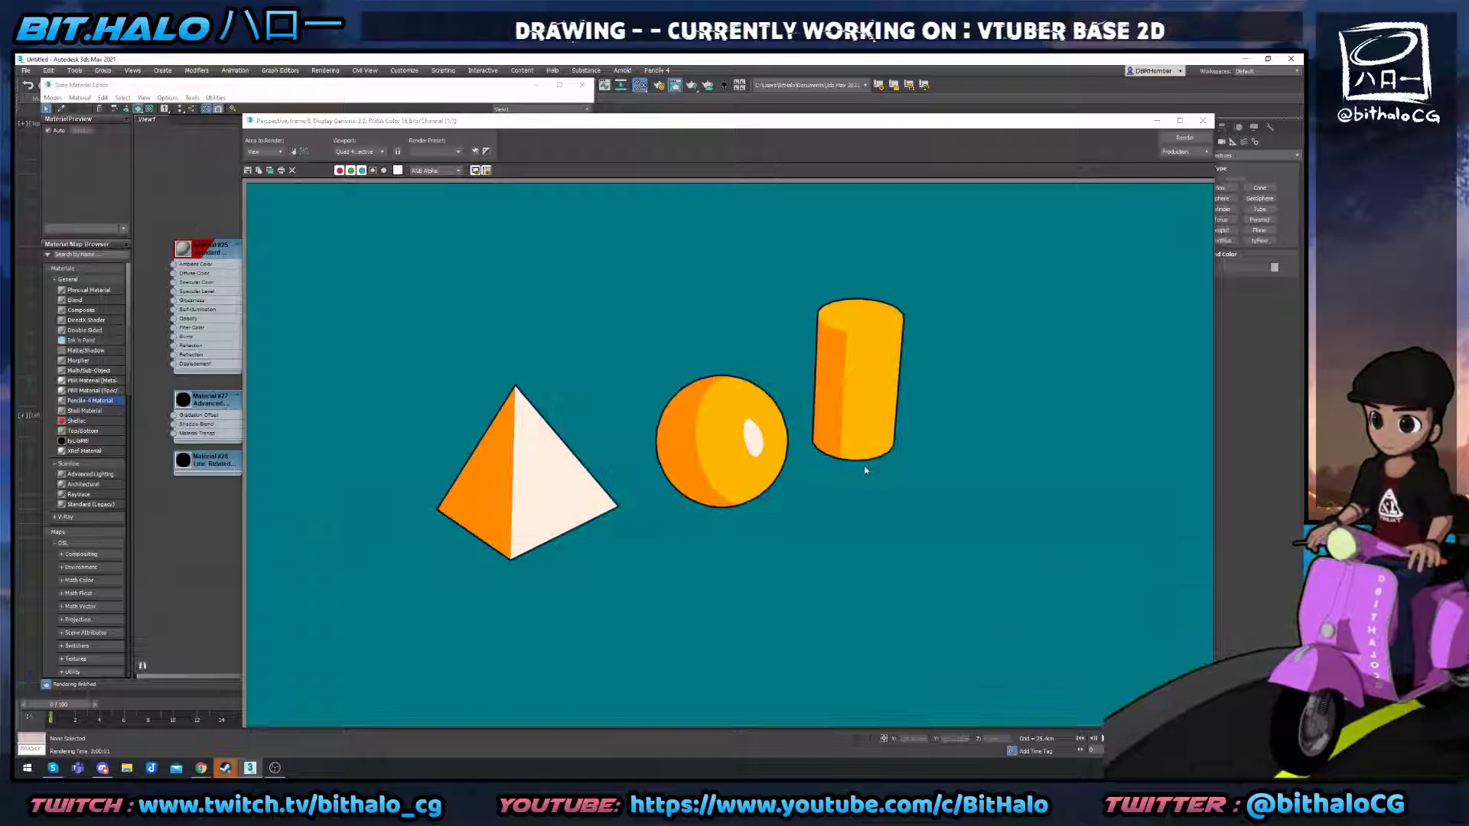
pyautogui.click(1203, 121)
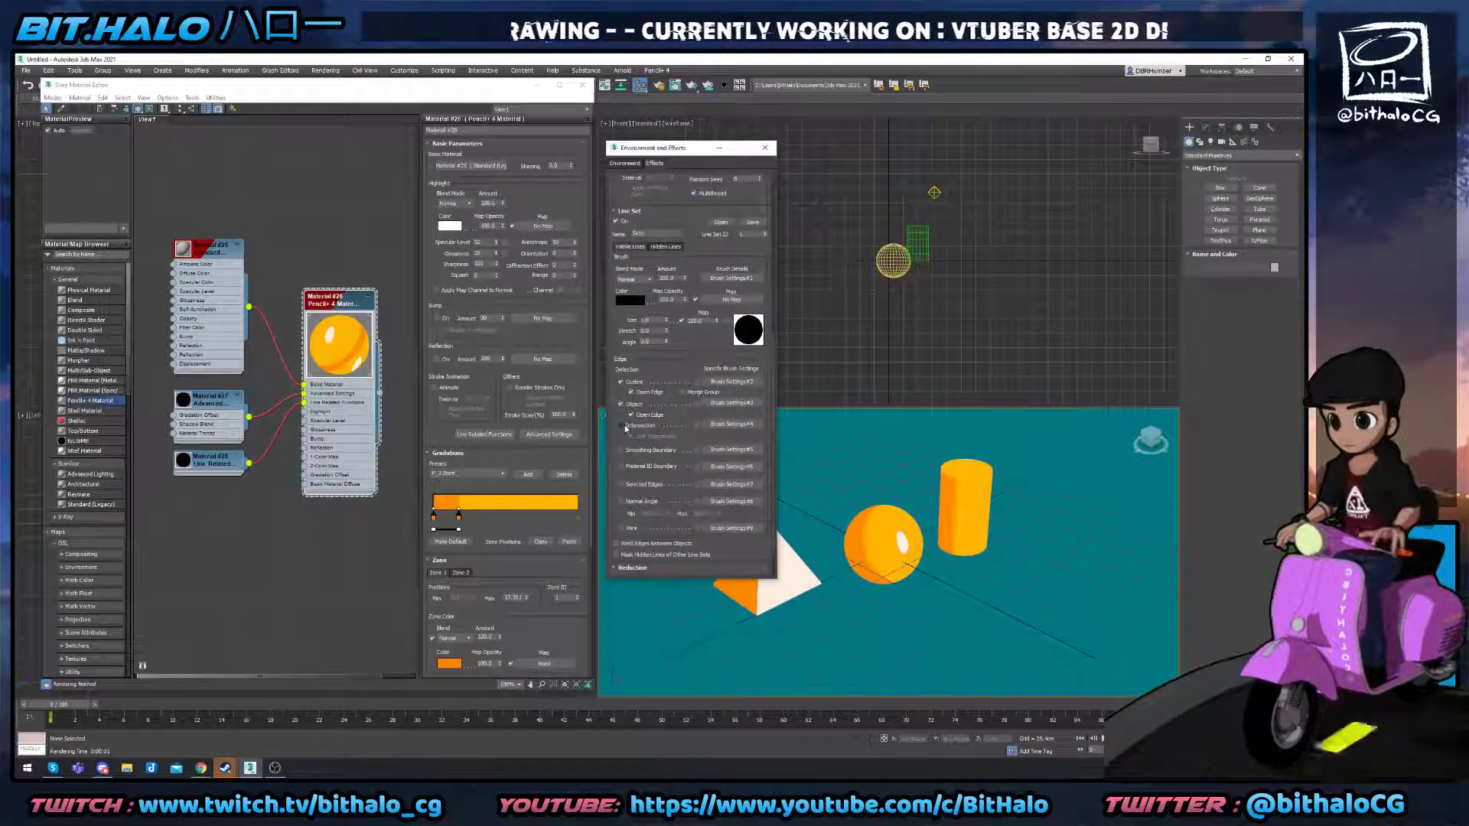
# Re-enable Intersection and Smoothing Boundary edge detection and render to check the cylinder's inner edges.
pyautogui.click(620, 426)
pyautogui.click(621, 450)
pyautogui.hotkey('shift', 'q')
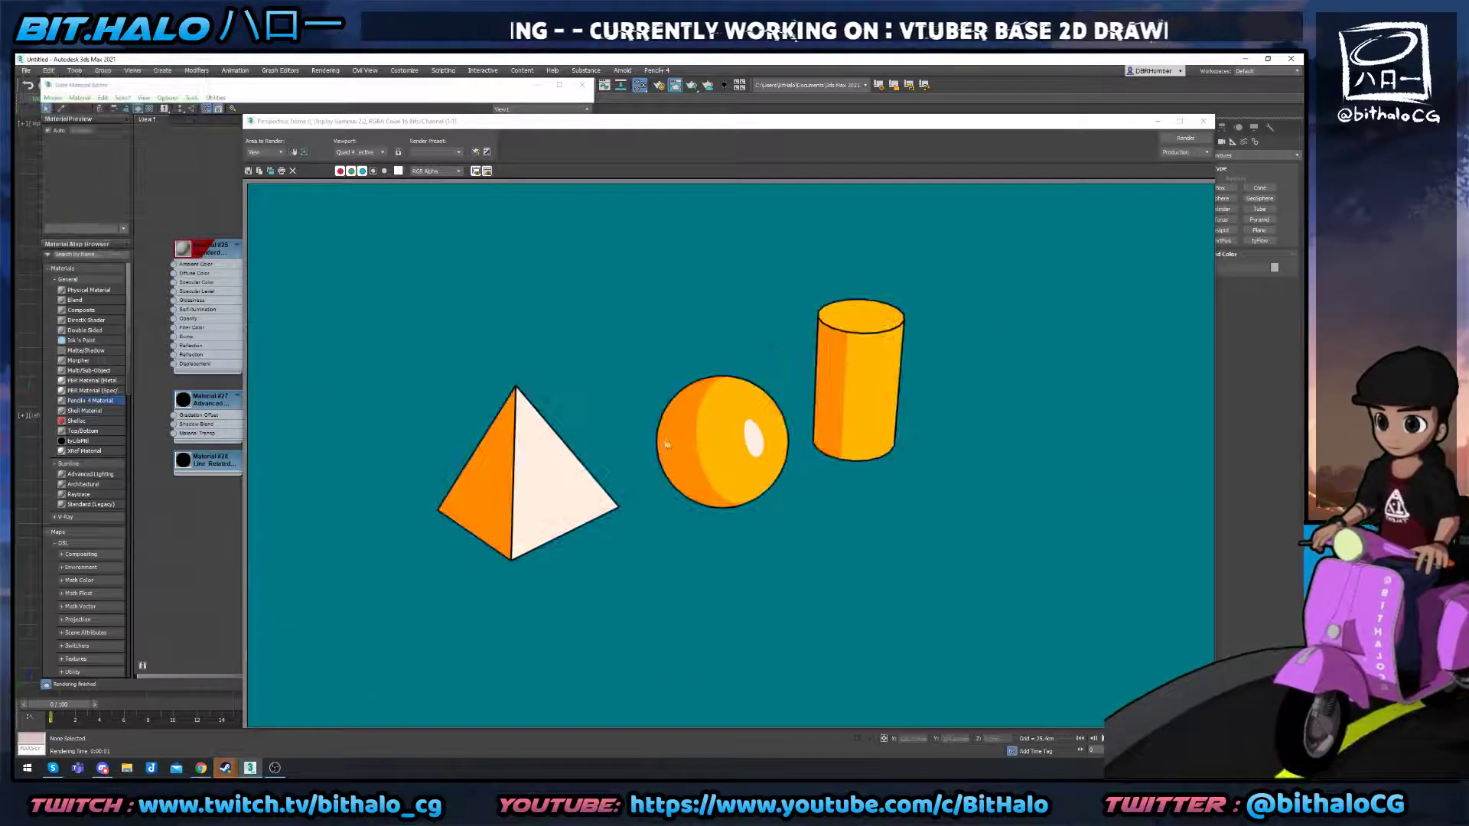
pyautogui.click(1201, 123)
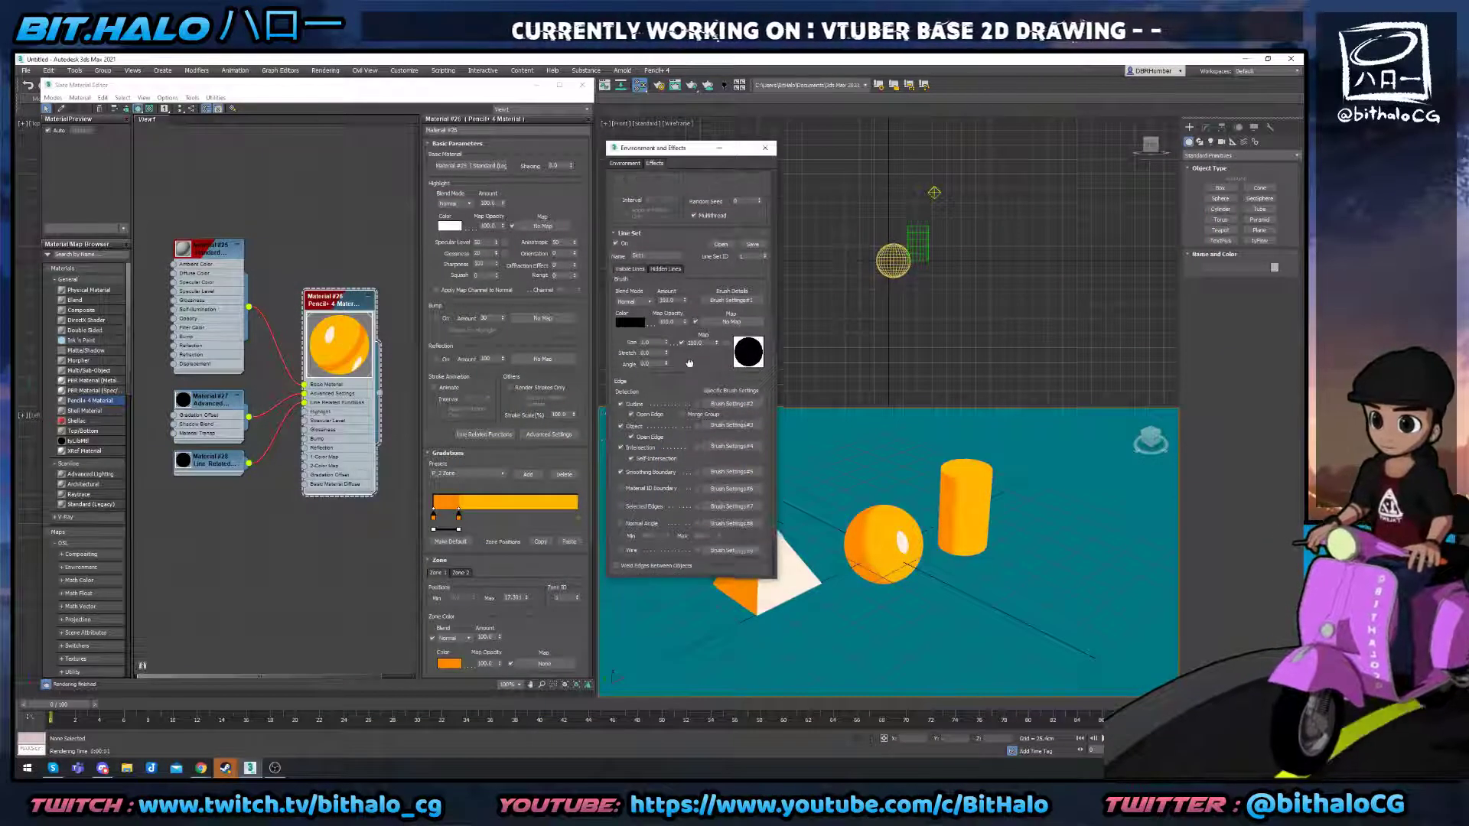
# Reduce the brush size of the line set's visible lines and render to inspect the outline thickness up close.
pyautogui.scroll(3, 689, 363)
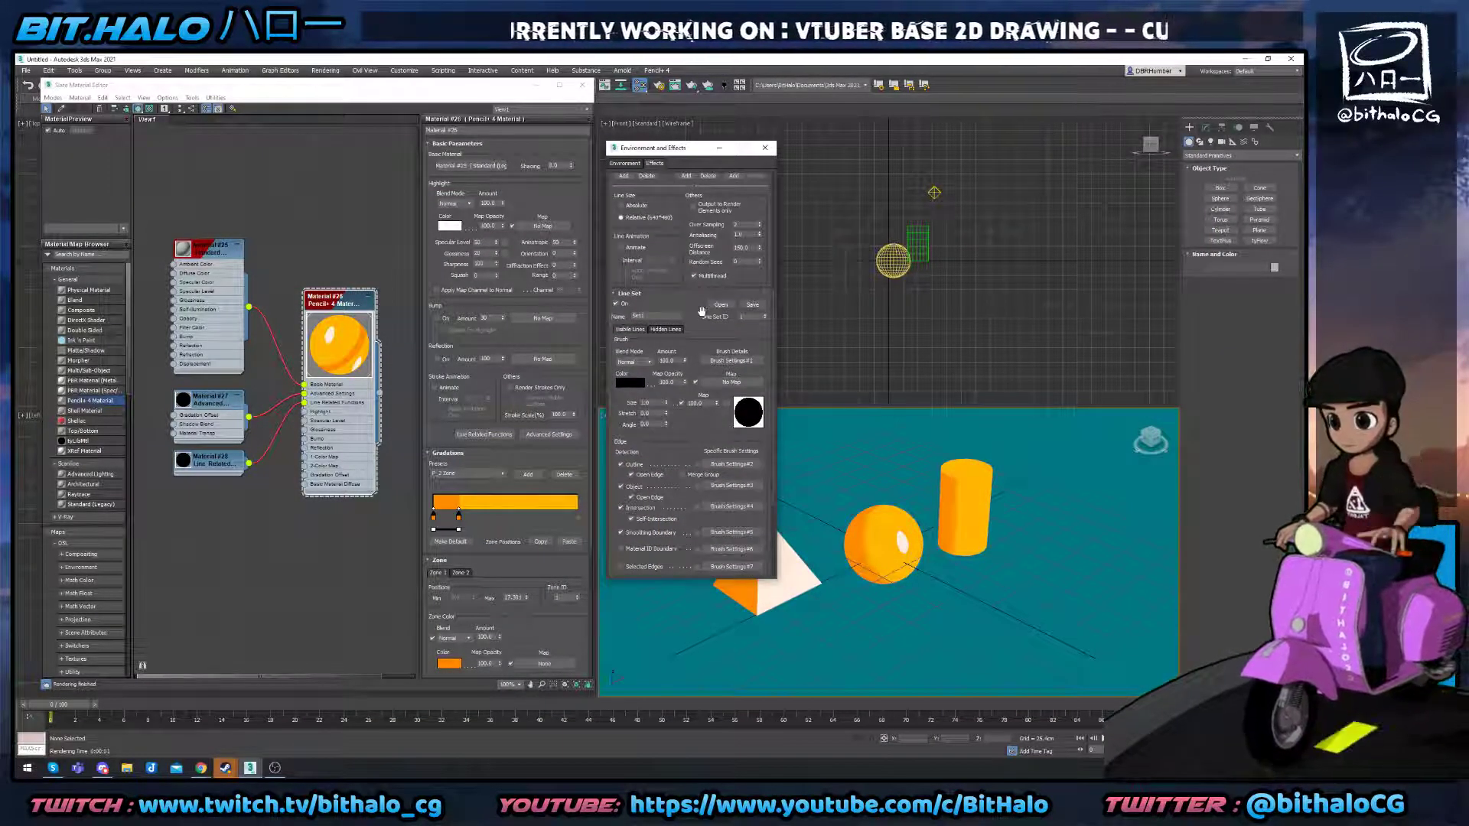
pyautogui.scroll(4, 702, 312)
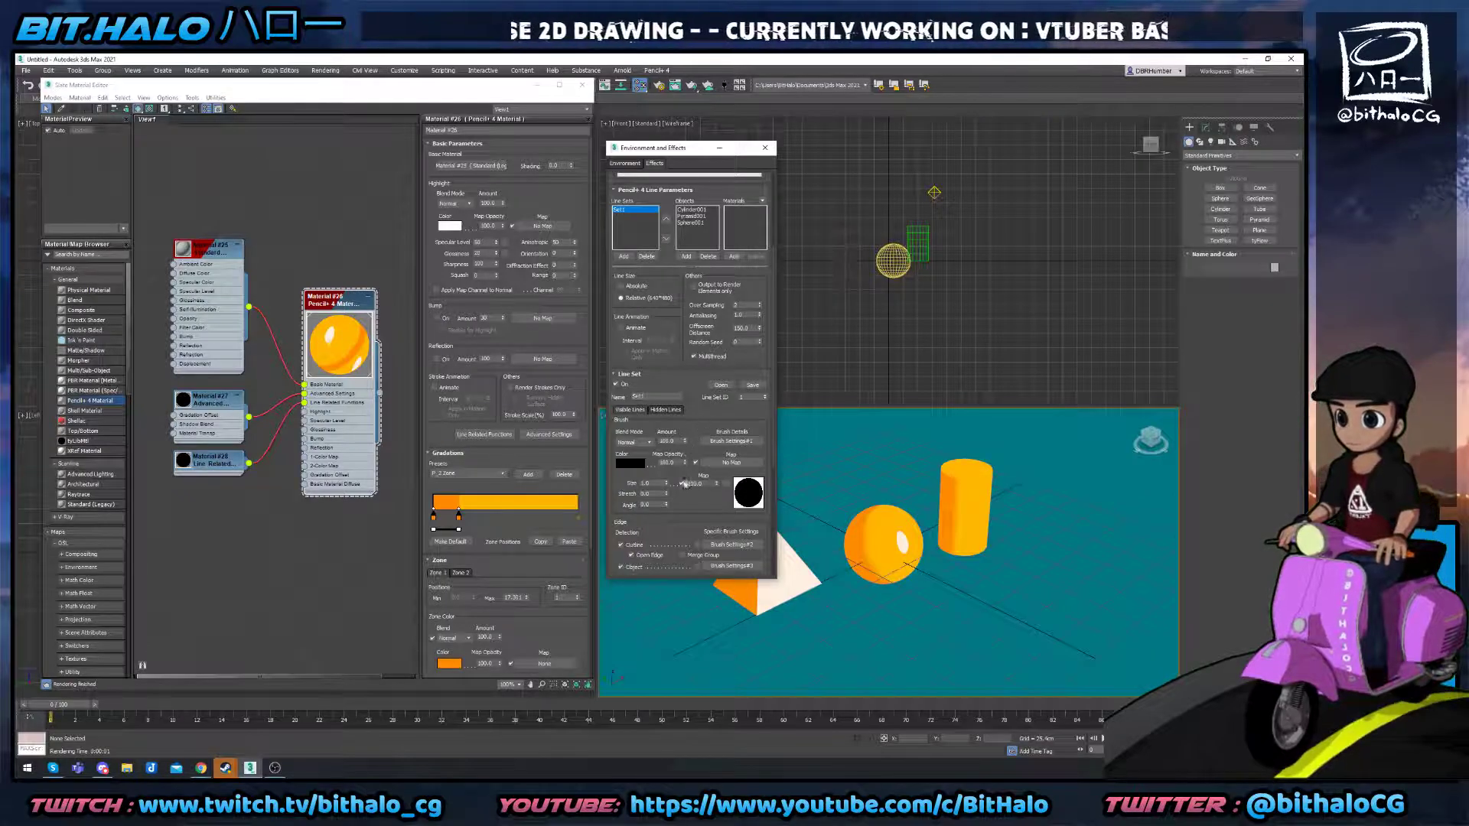
pyautogui.moveTo(700, 411); pyautogui.dragTo(699, 375)
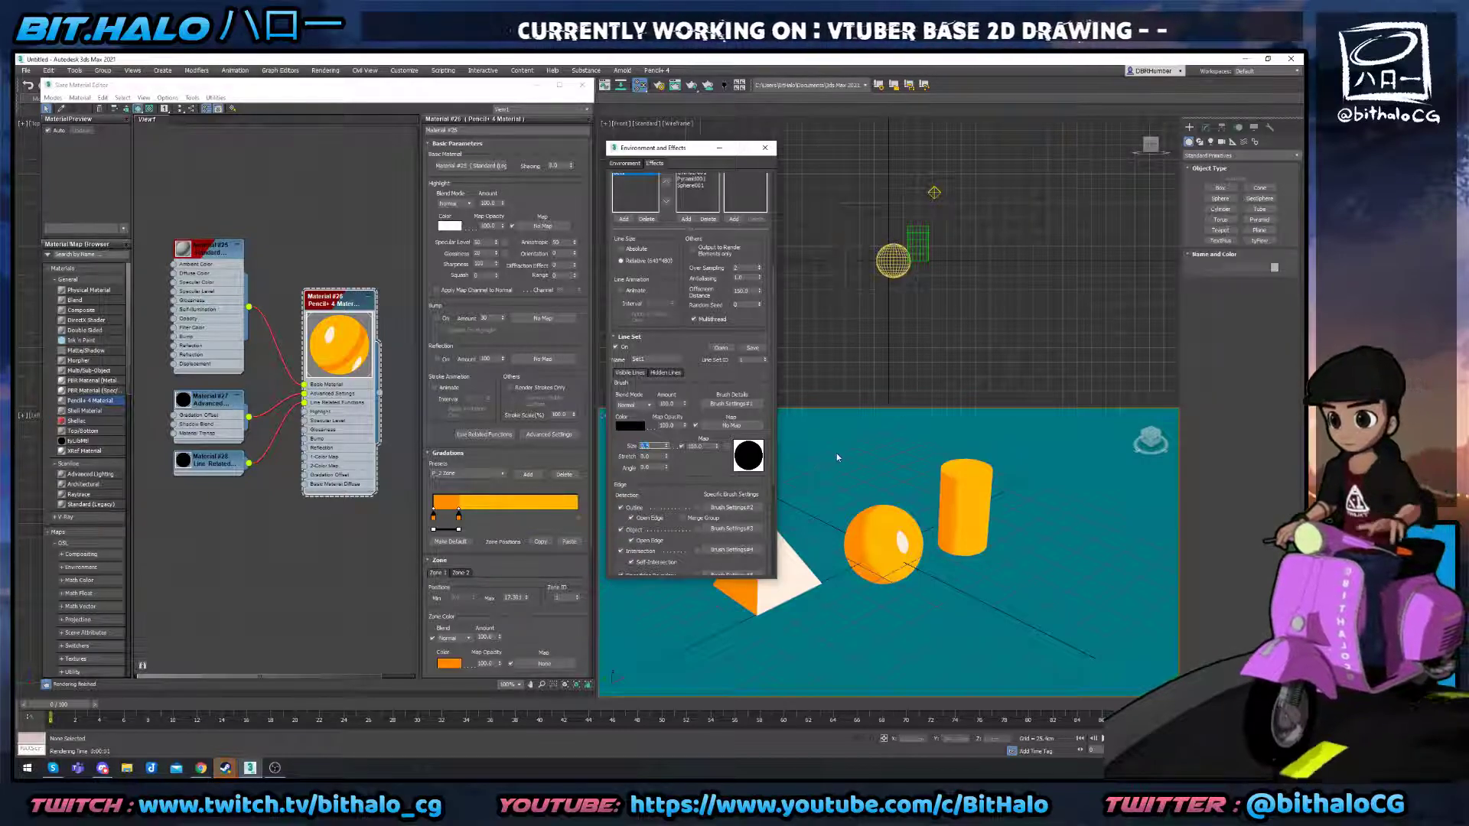
pyautogui.hotkey('shift', 'q')
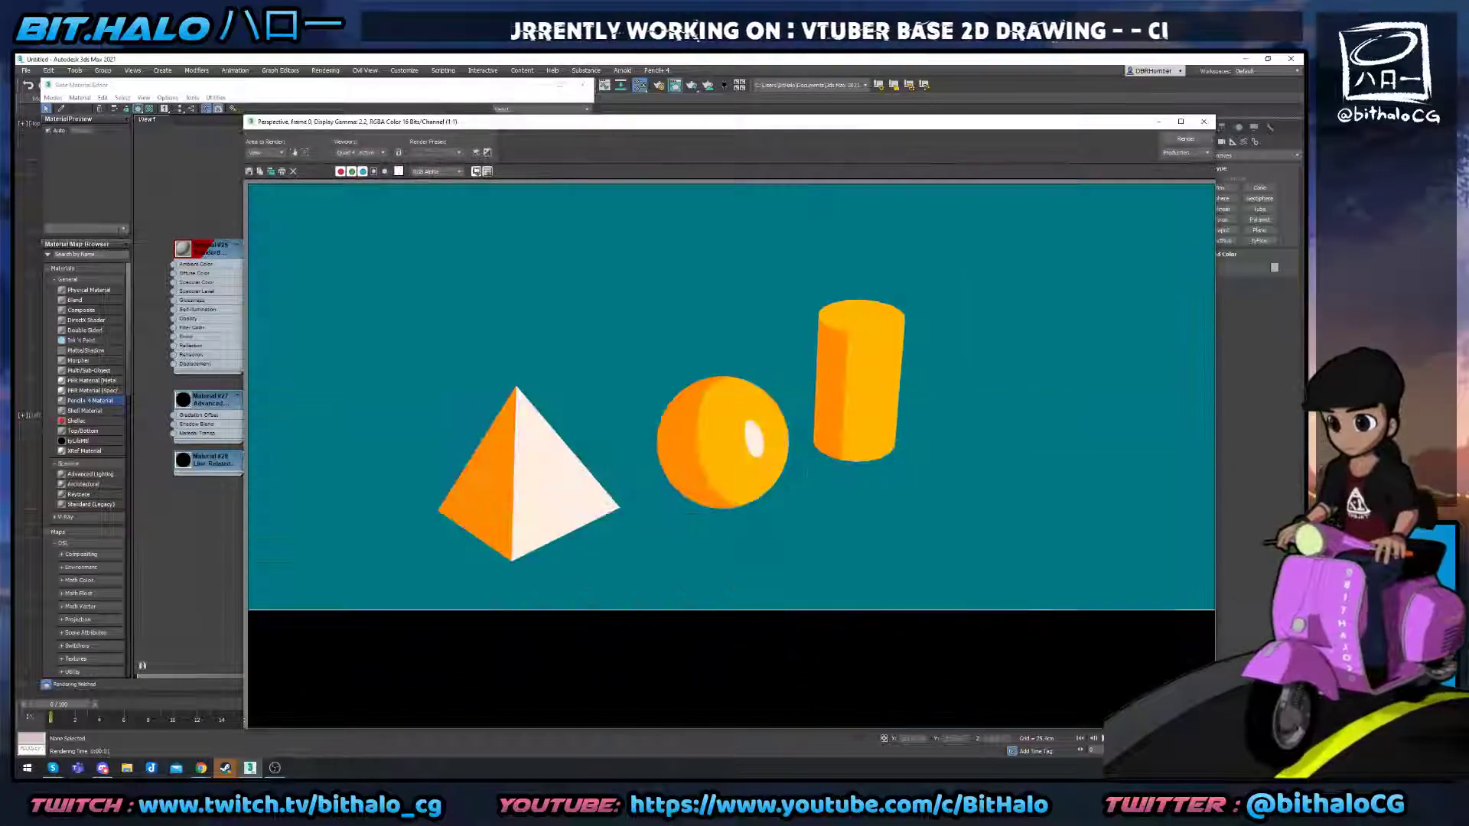
pyautogui.scroll(2, 872, 318)
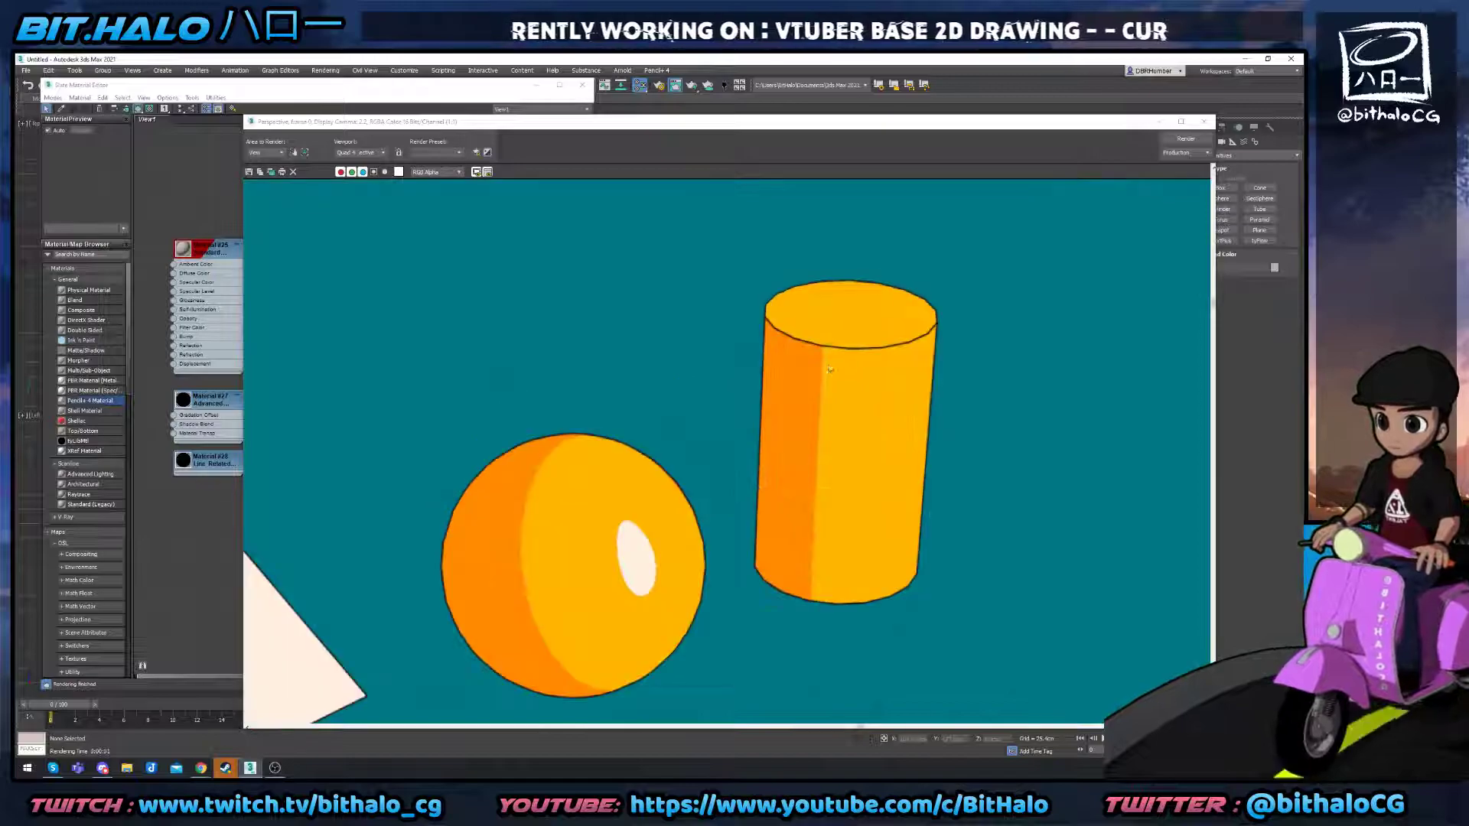
pyautogui.scroll(-2, 816, 374)
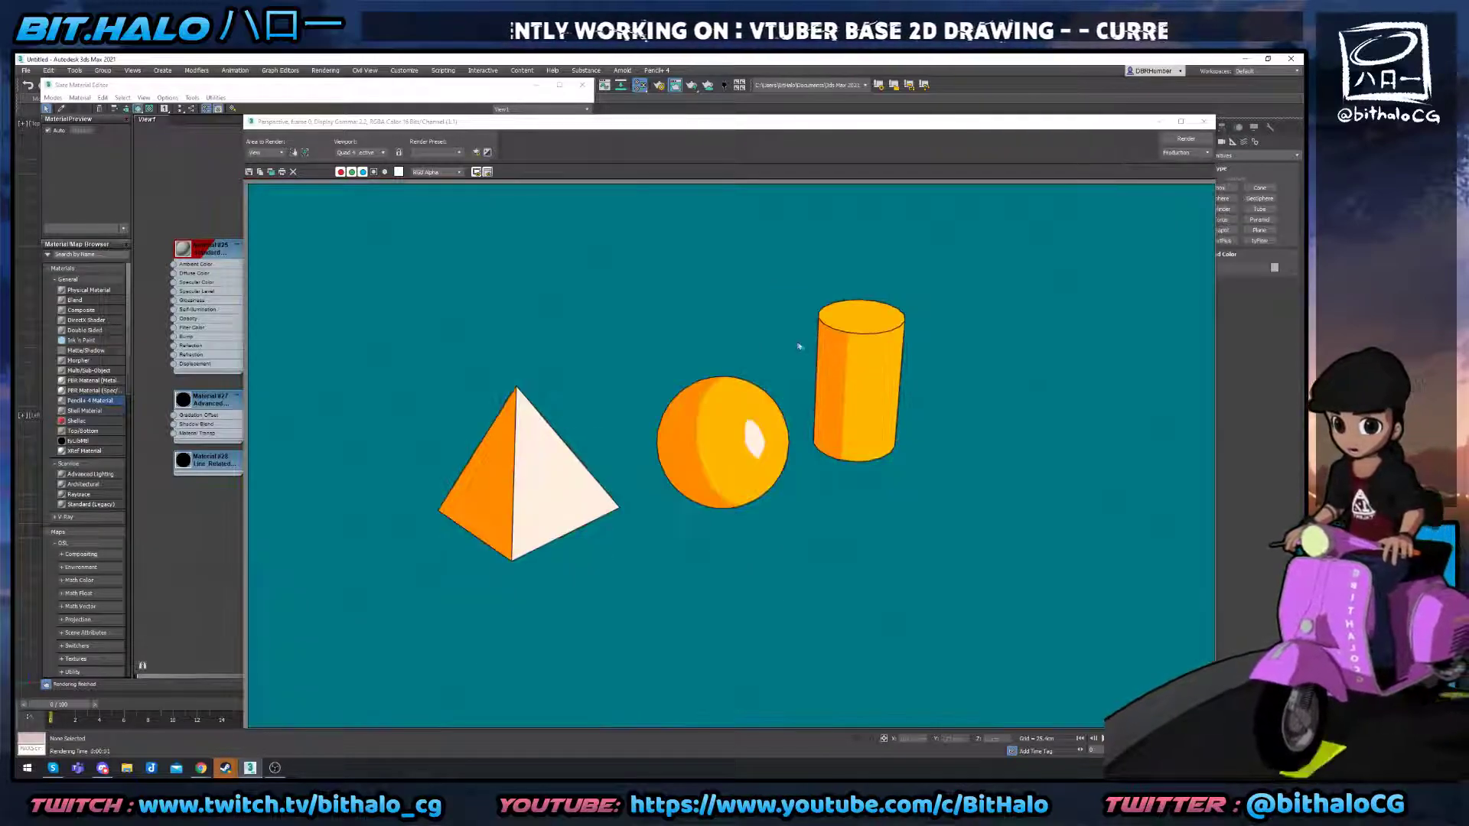
pyautogui.click(1203, 122)
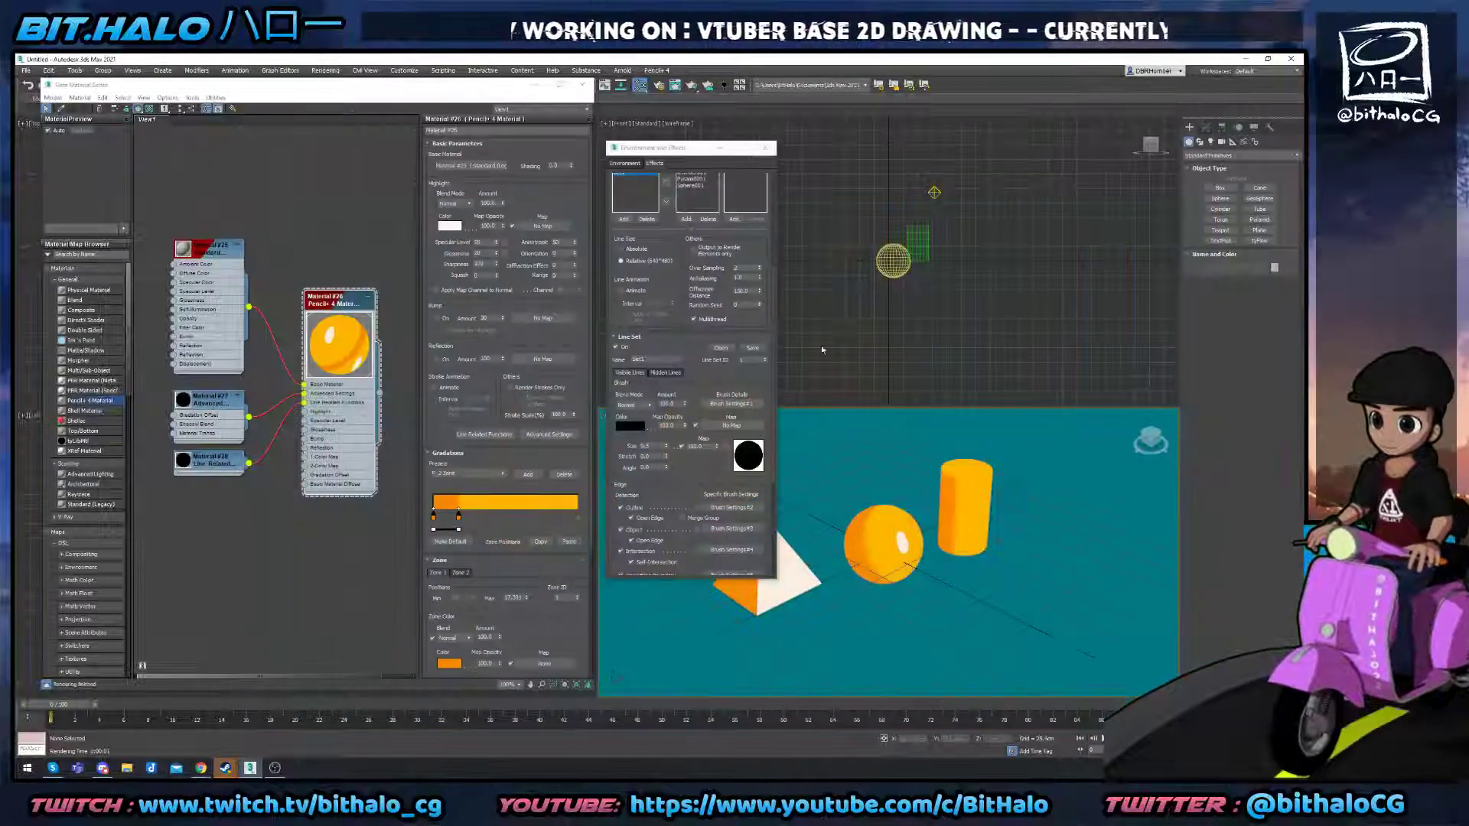
# Open the visible lines' brush details, try the P_Flower brush preset and examine the outlines in a Perspective render.
pyautogui.click(728, 405)
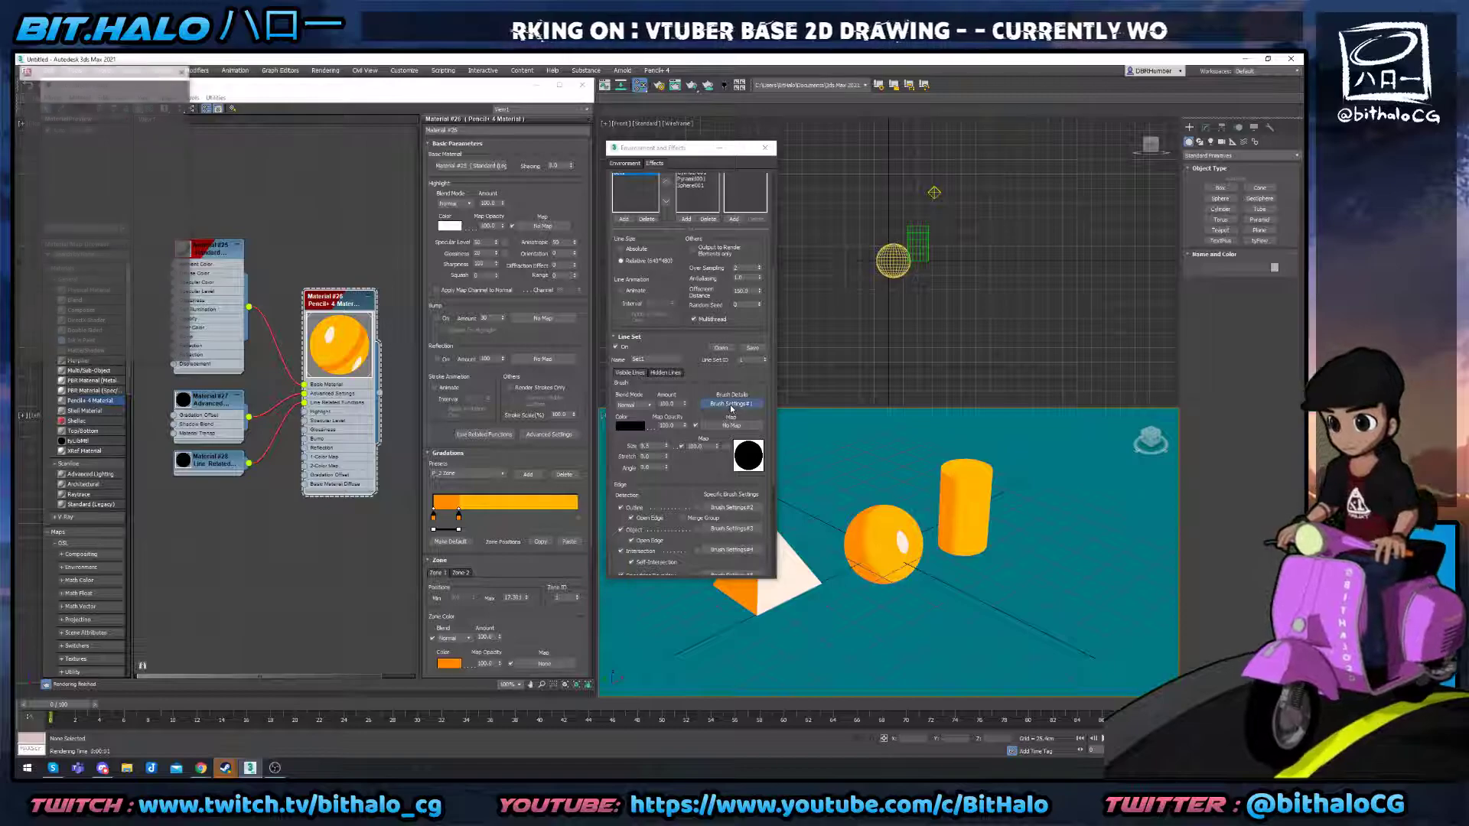
pyautogui.click(99, 184)
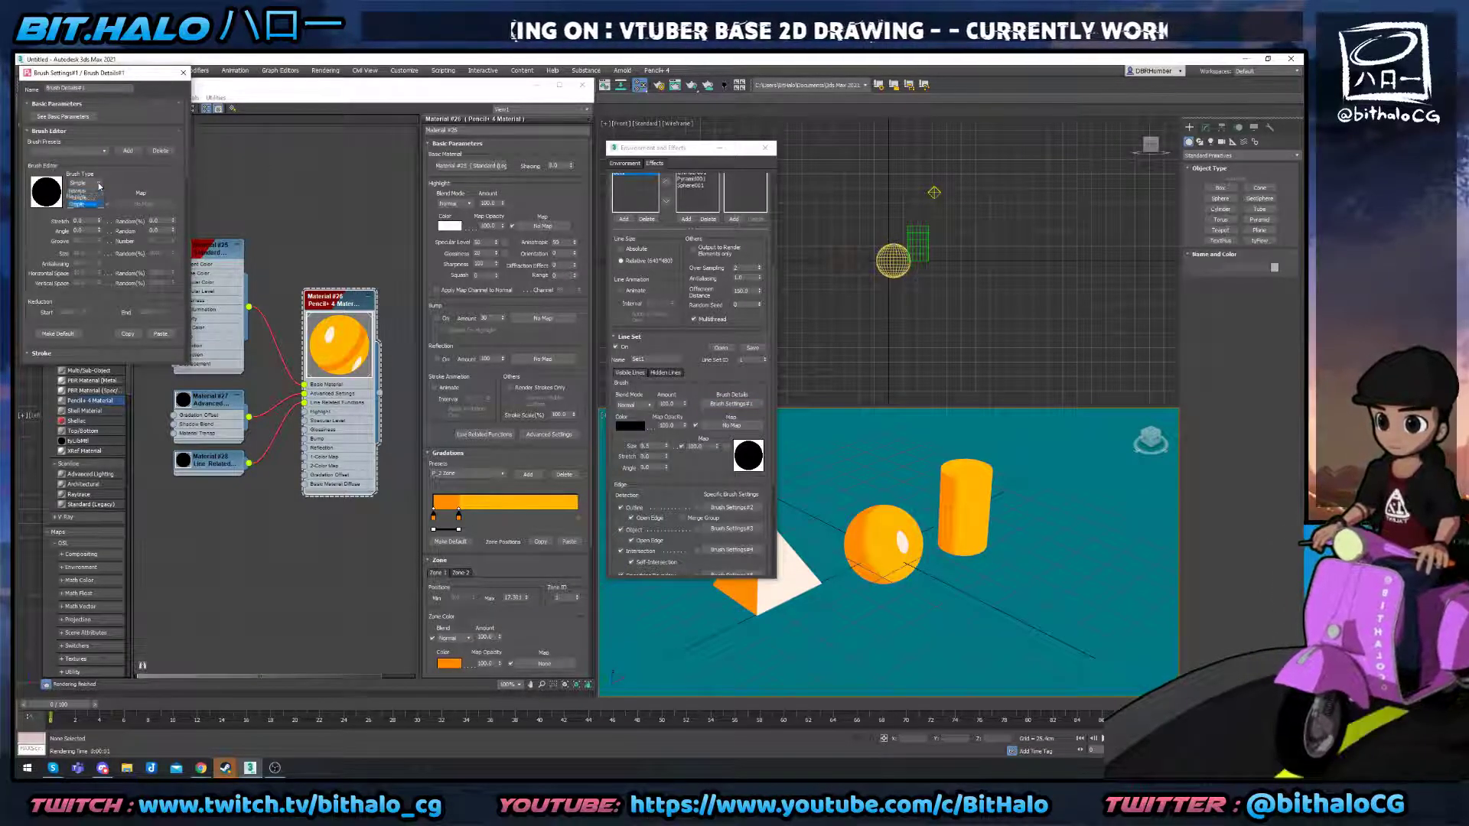
pyautogui.click(99, 185)
pyautogui.click(105, 152)
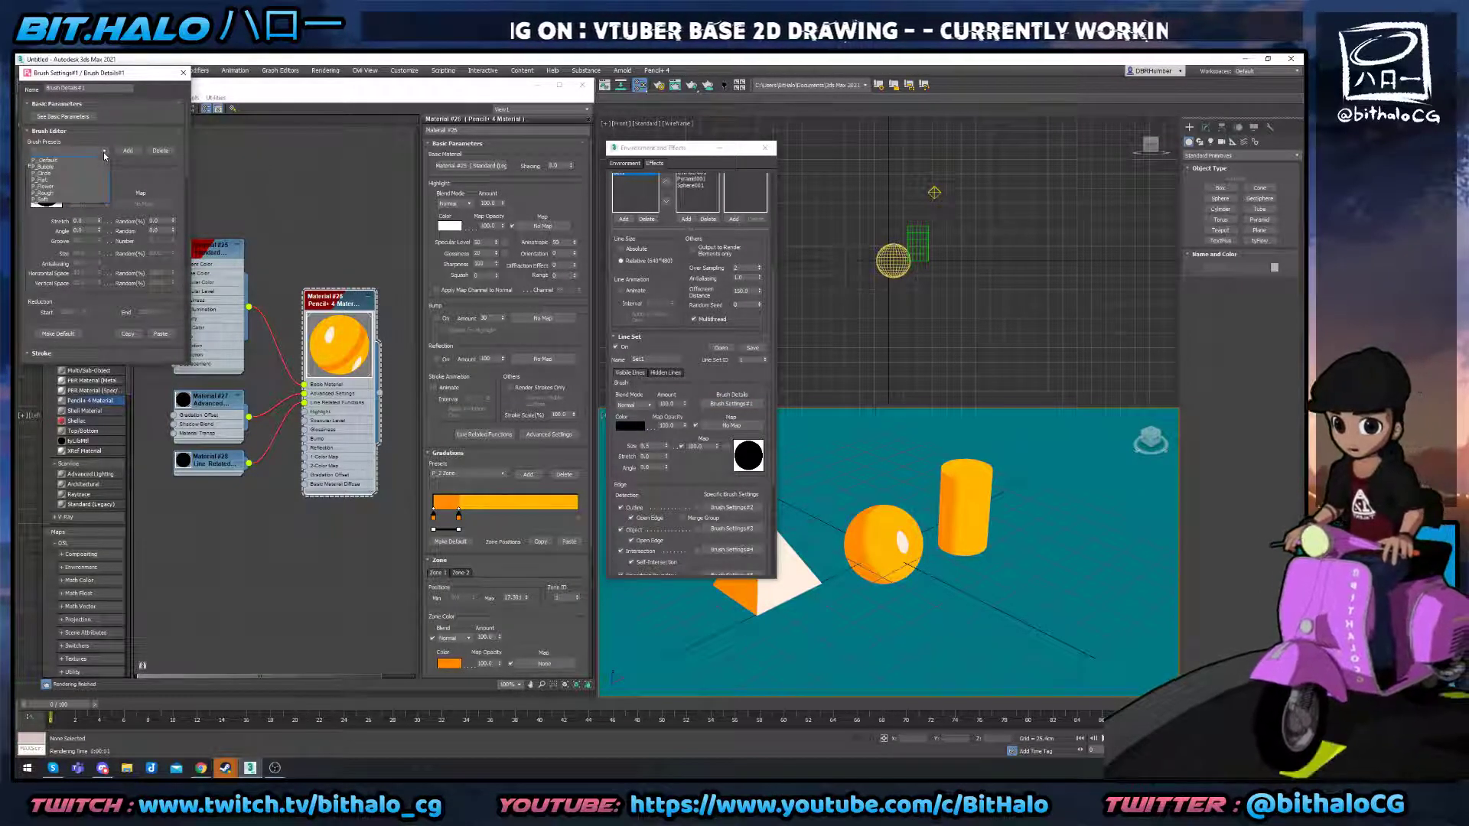
pyautogui.click(67, 186)
pyautogui.click(936, 461)
pyautogui.hotkey('shift', 'q')
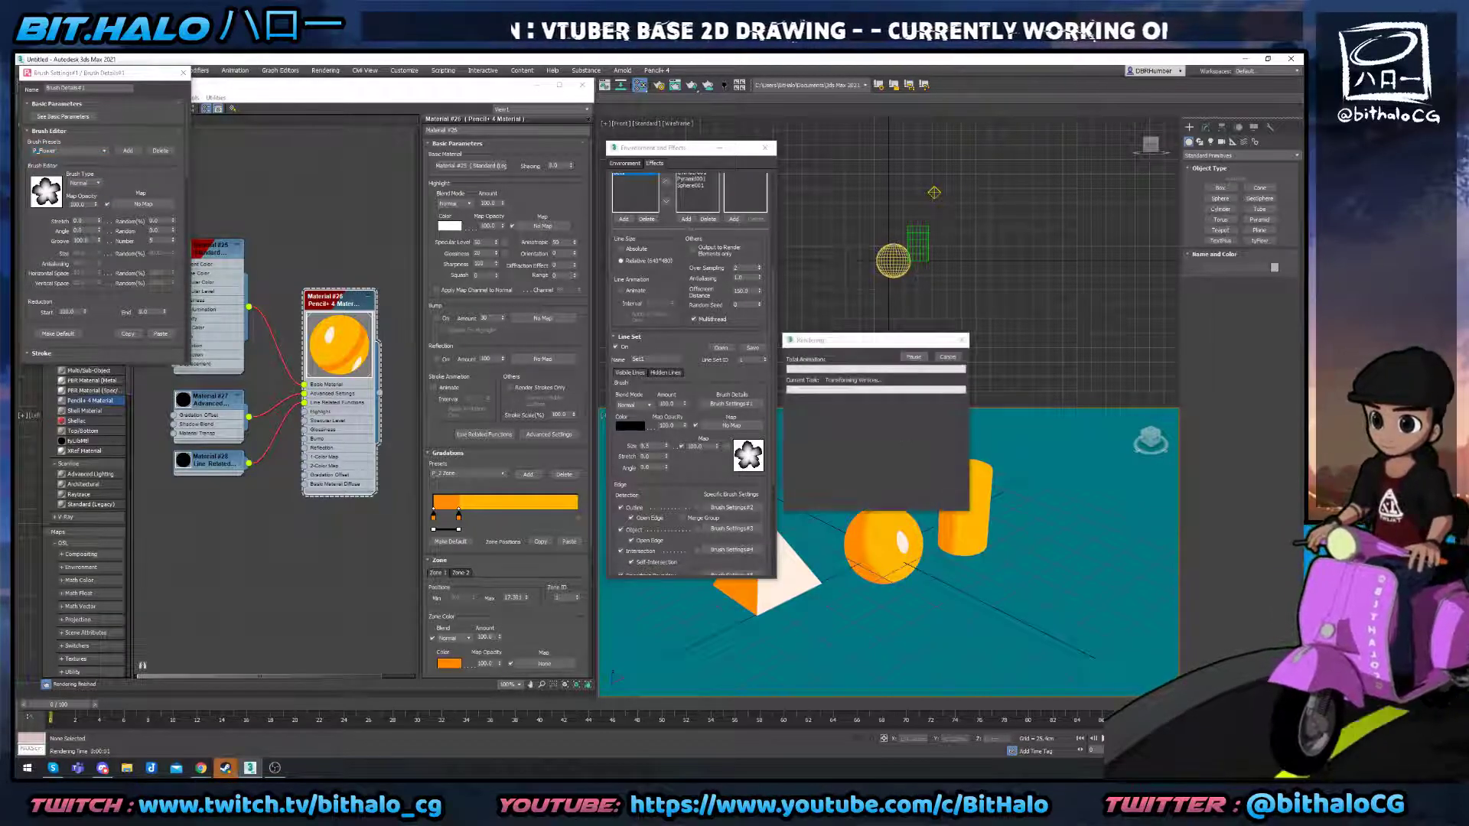
pyautogui.scroll(4, 856, 319)
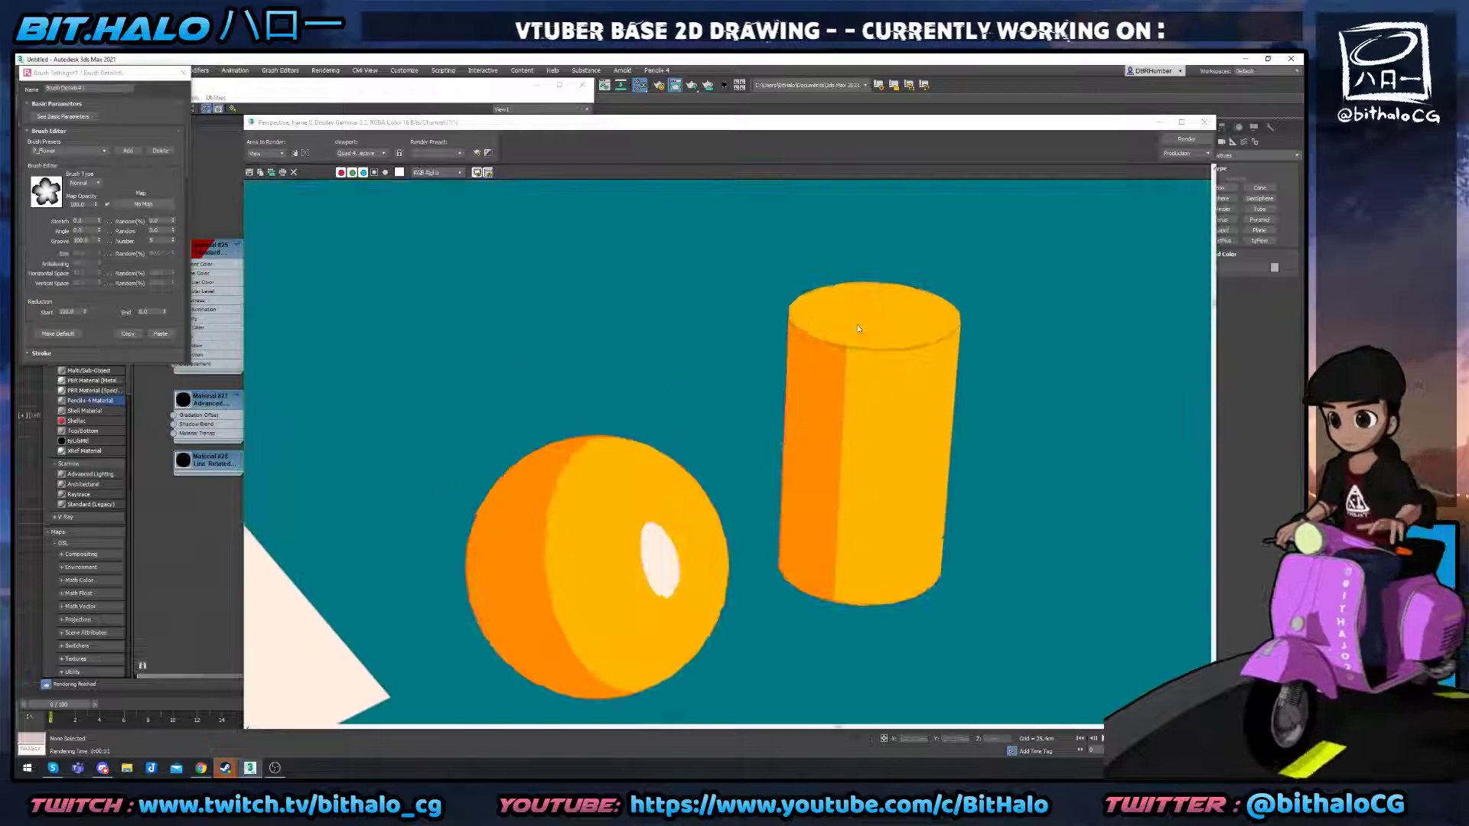
pyautogui.scroll(-1, 1083, 275)
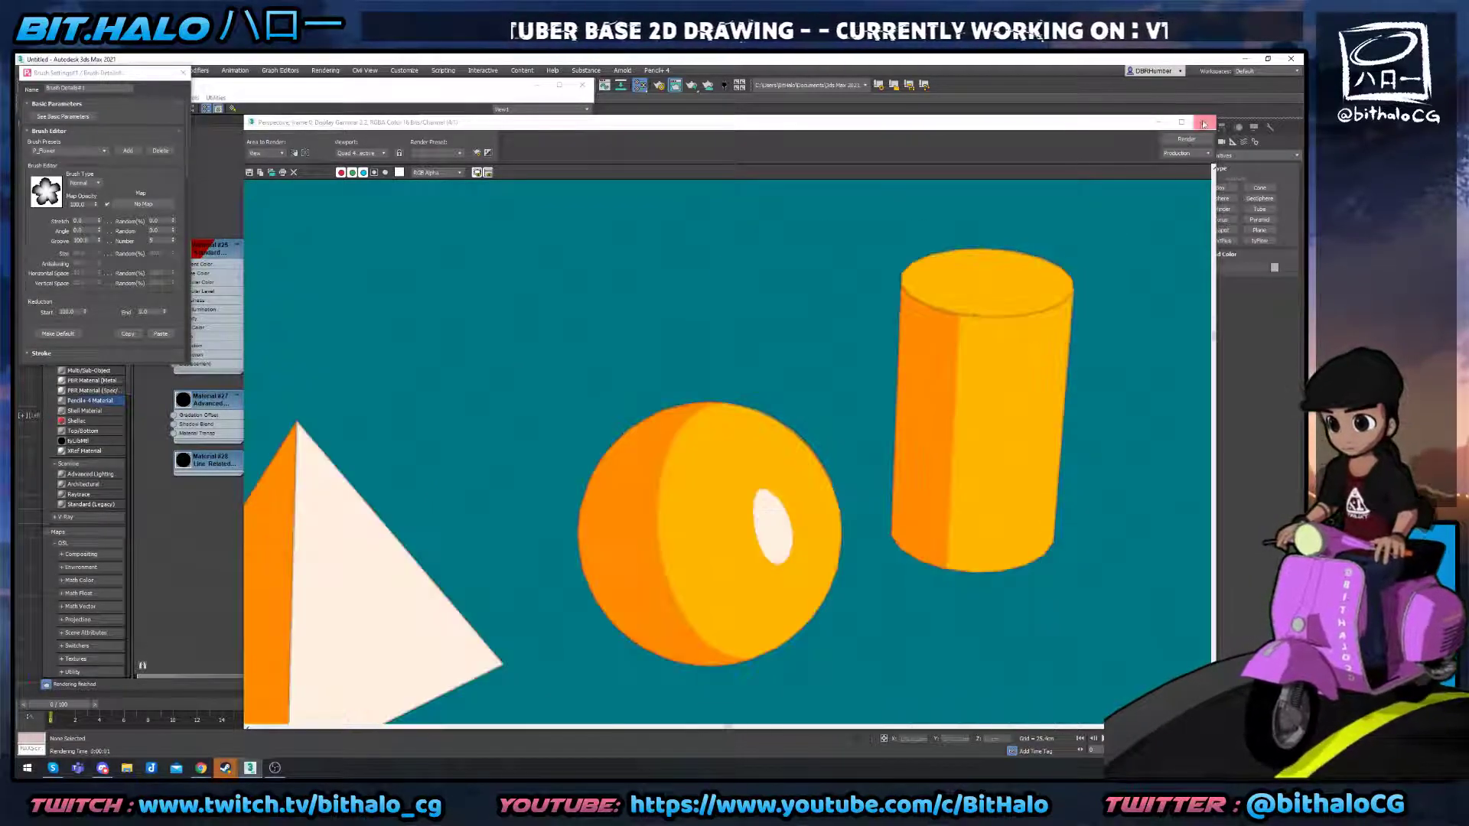
pyautogui.click(1204, 123)
# Set the brush preset to P_Default and choose the P_DashedLine1 stroke preset for the visible lines.
pyautogui.click(96, 150)
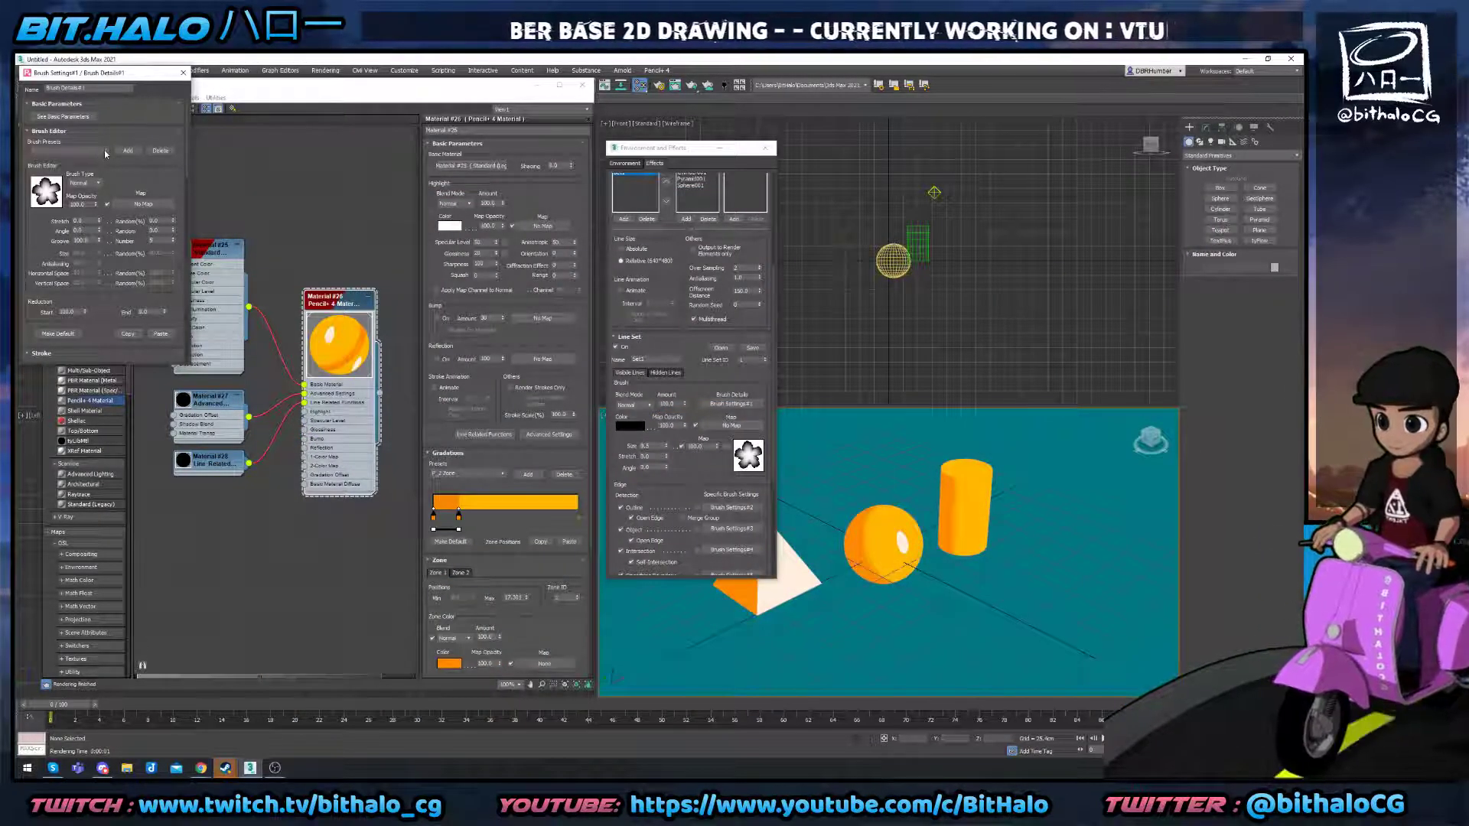
pyautogui.click(96, 161)
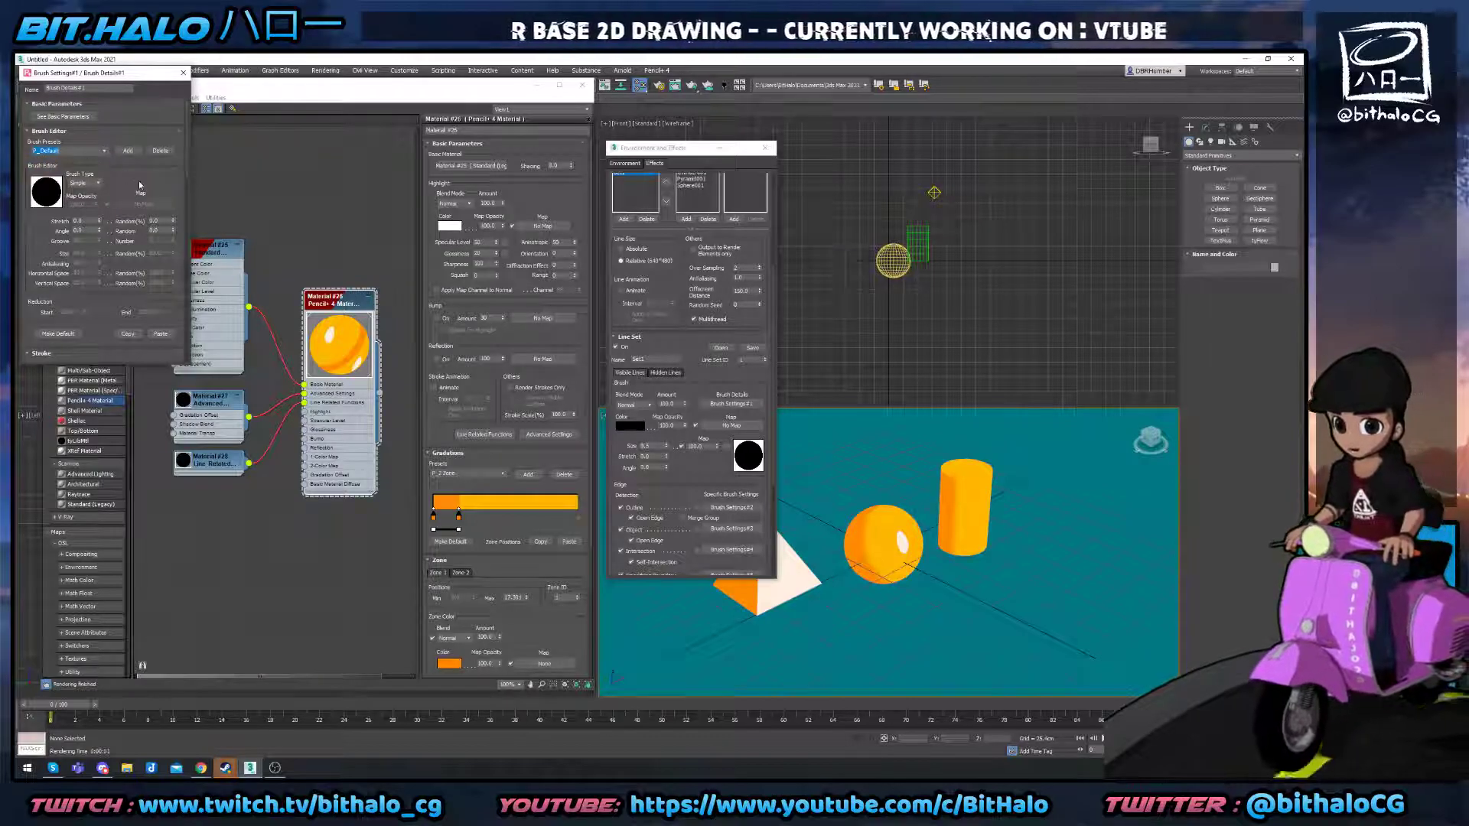
pyautogui.scroll(-5, 139, 185)
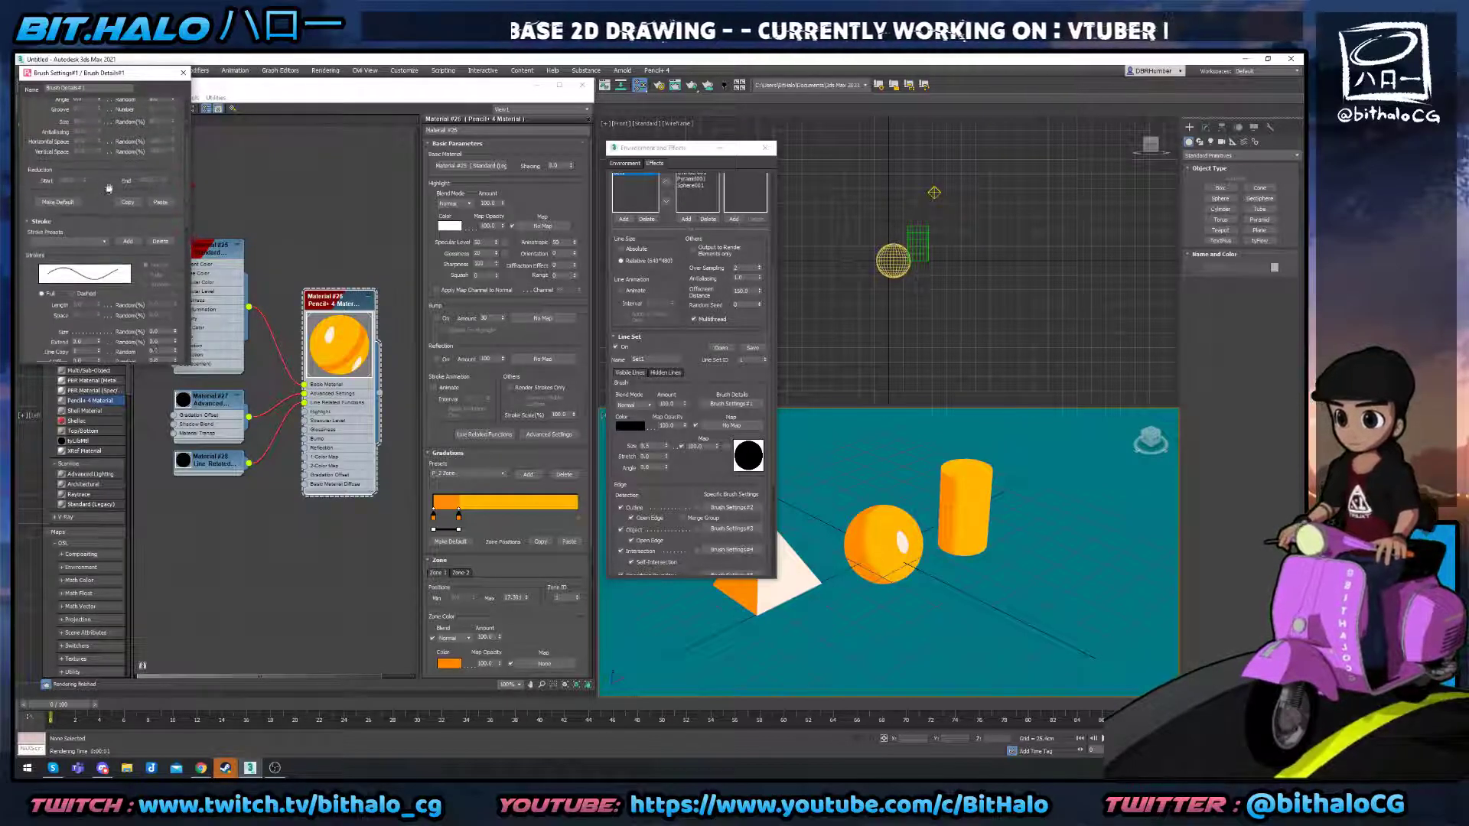
pyautogui.moveTo(108, 189)
pyautogui.mouseDown()
pyautogui.moveTo(92, 326)
pyautogui.moveTo(108, 242)
pyautogui.mouseUp()
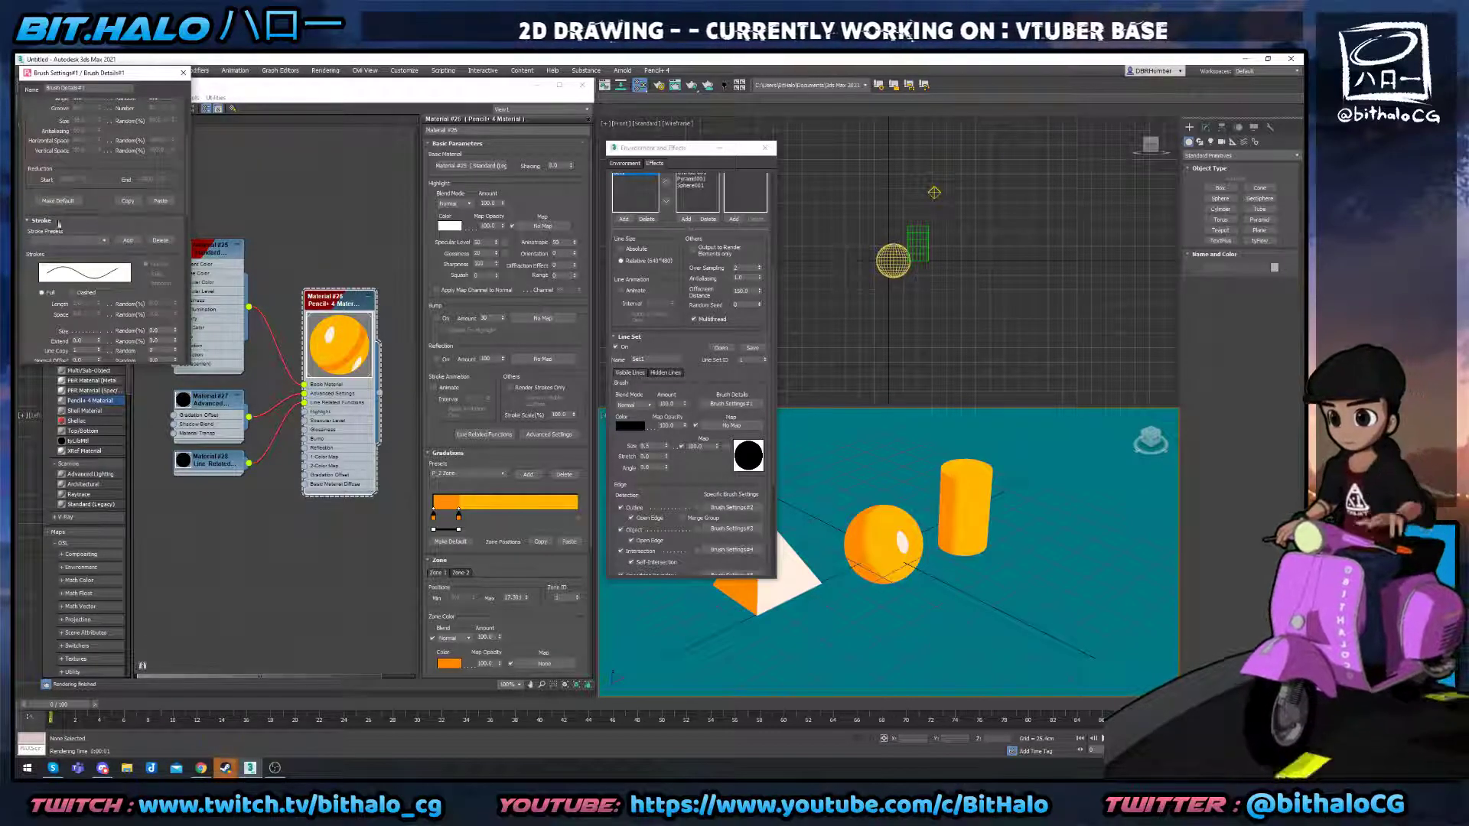
pyautogui.click(104, 241)
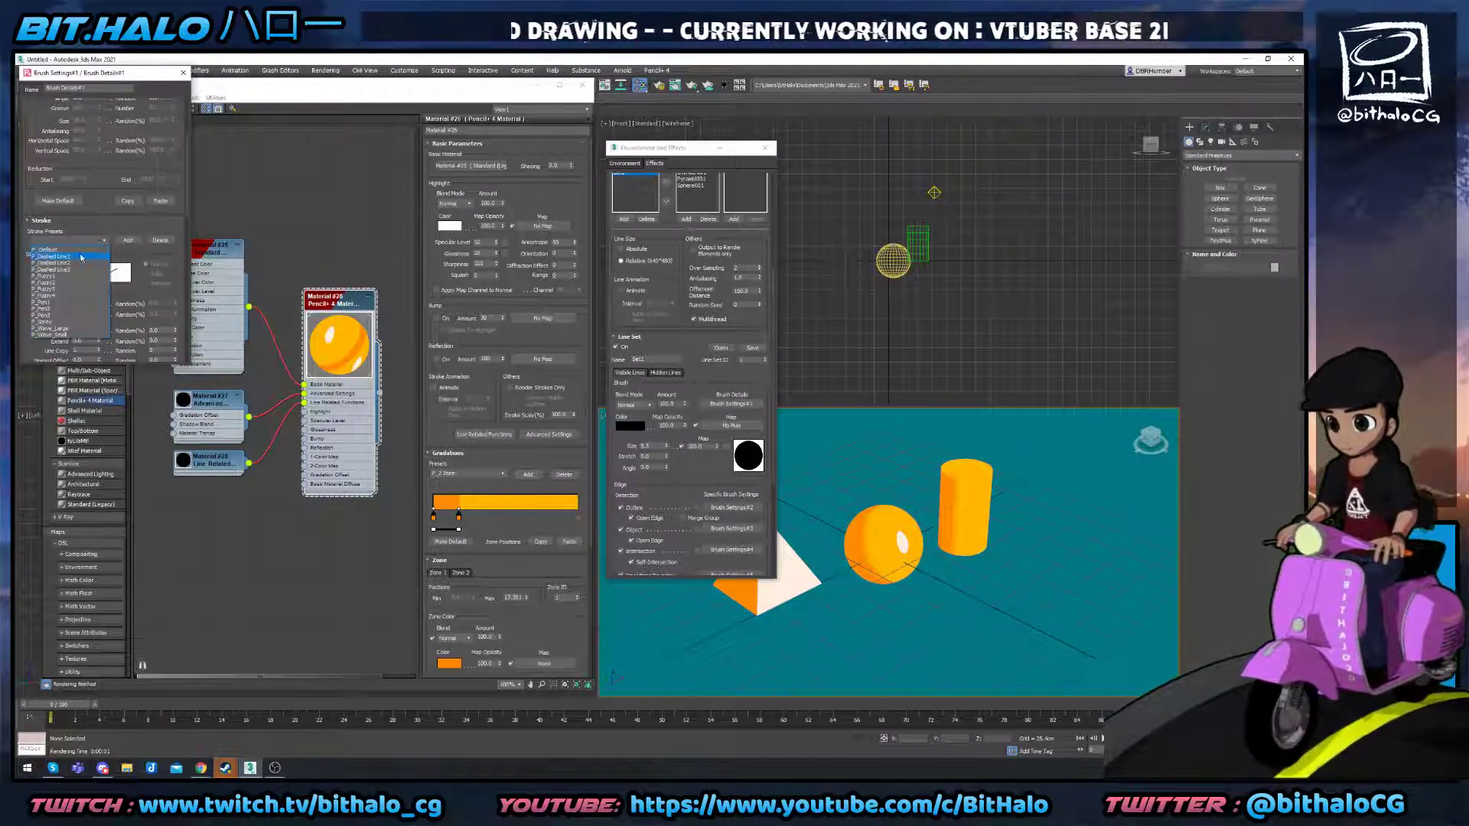
pyautogui.click(81, 257)
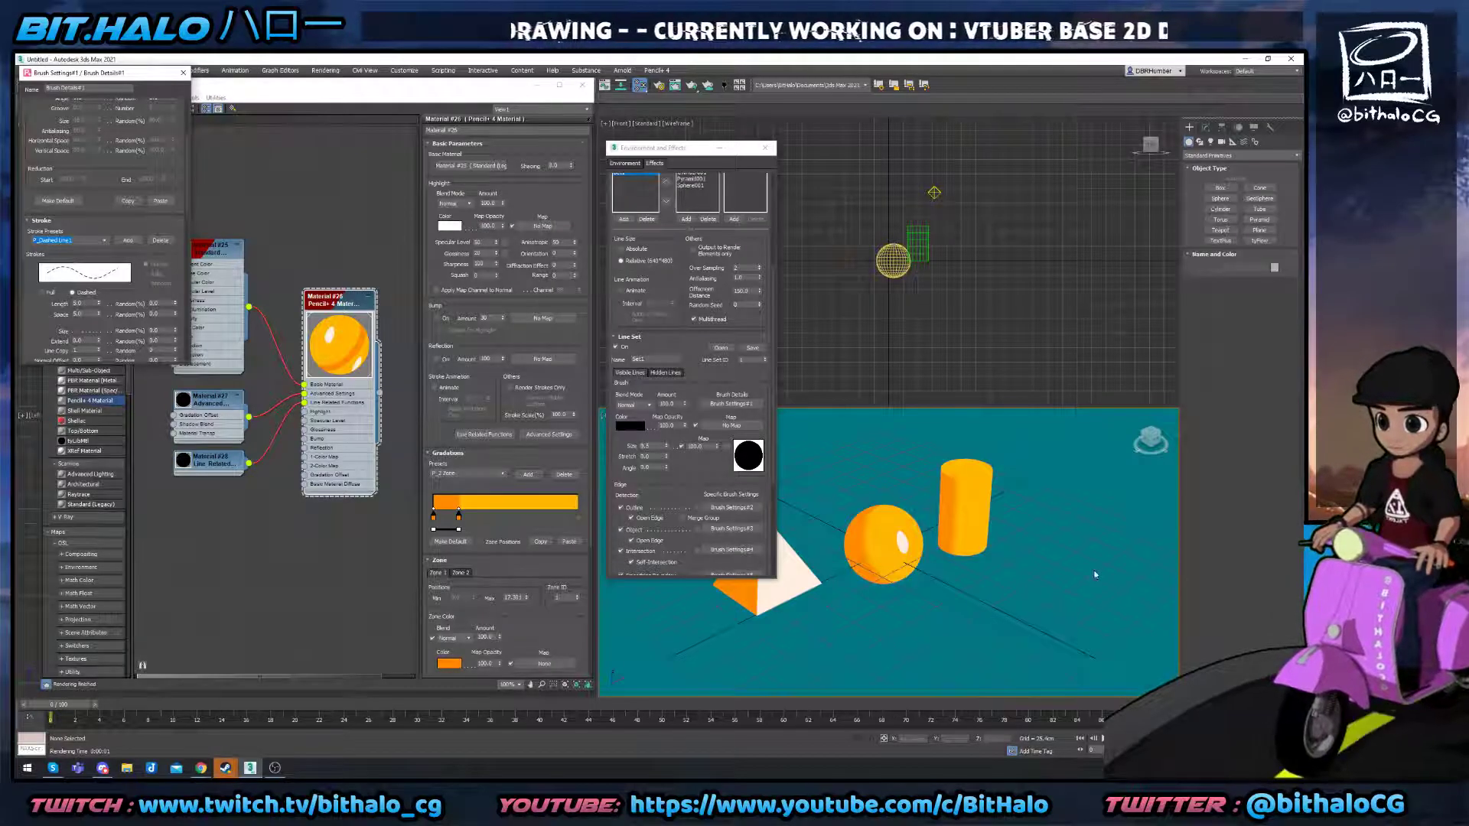
# Render the Perspective view from a closer and a wider framing to check the dashed outlines on the three objects.
pyautogui.click(876, 482)
pyautogui.scroll(3, 879, 482)
pyautogui.hotkey('shift', 'q')
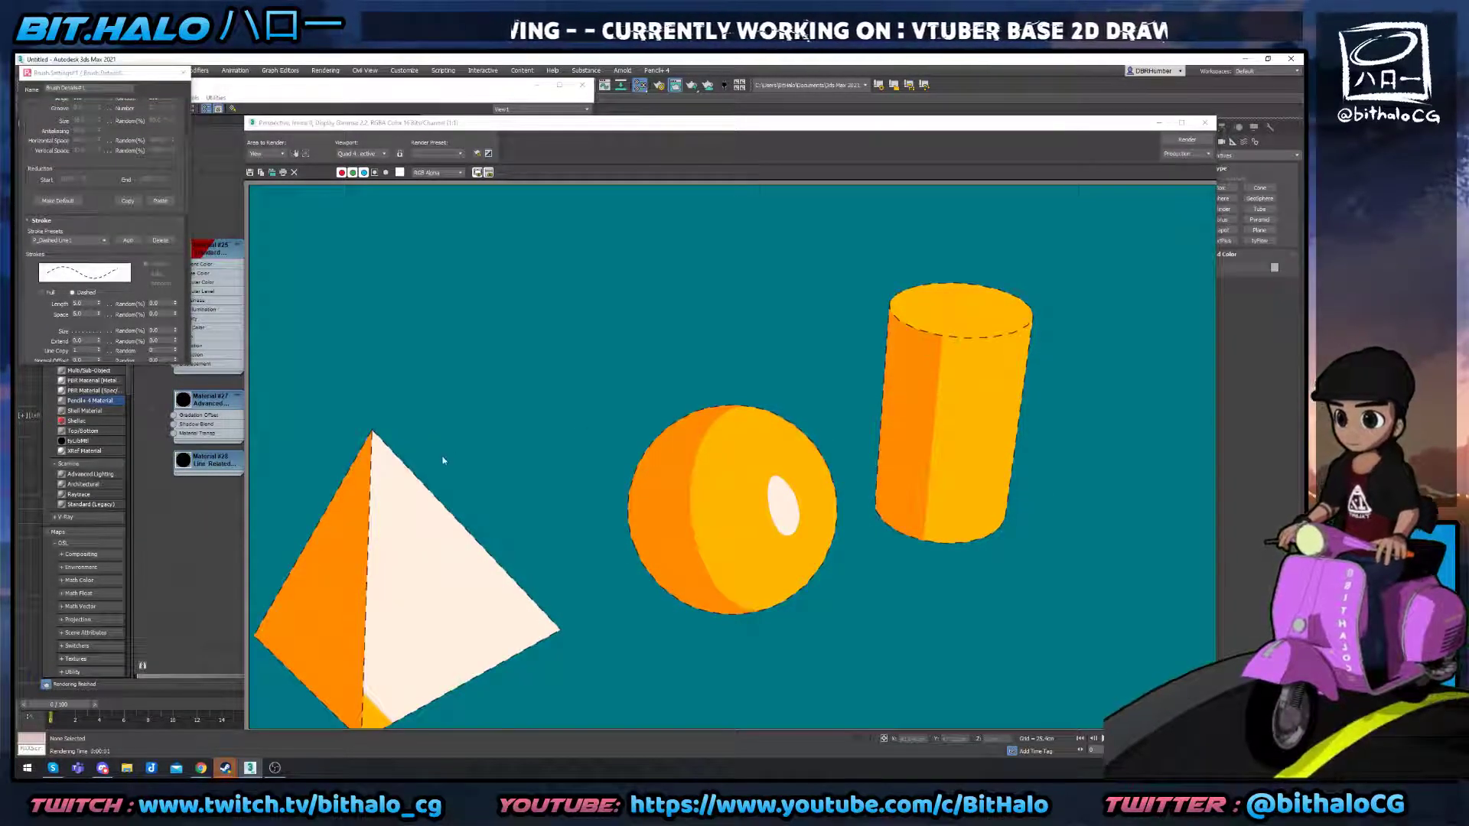
pyautogui.click(1205, 122)
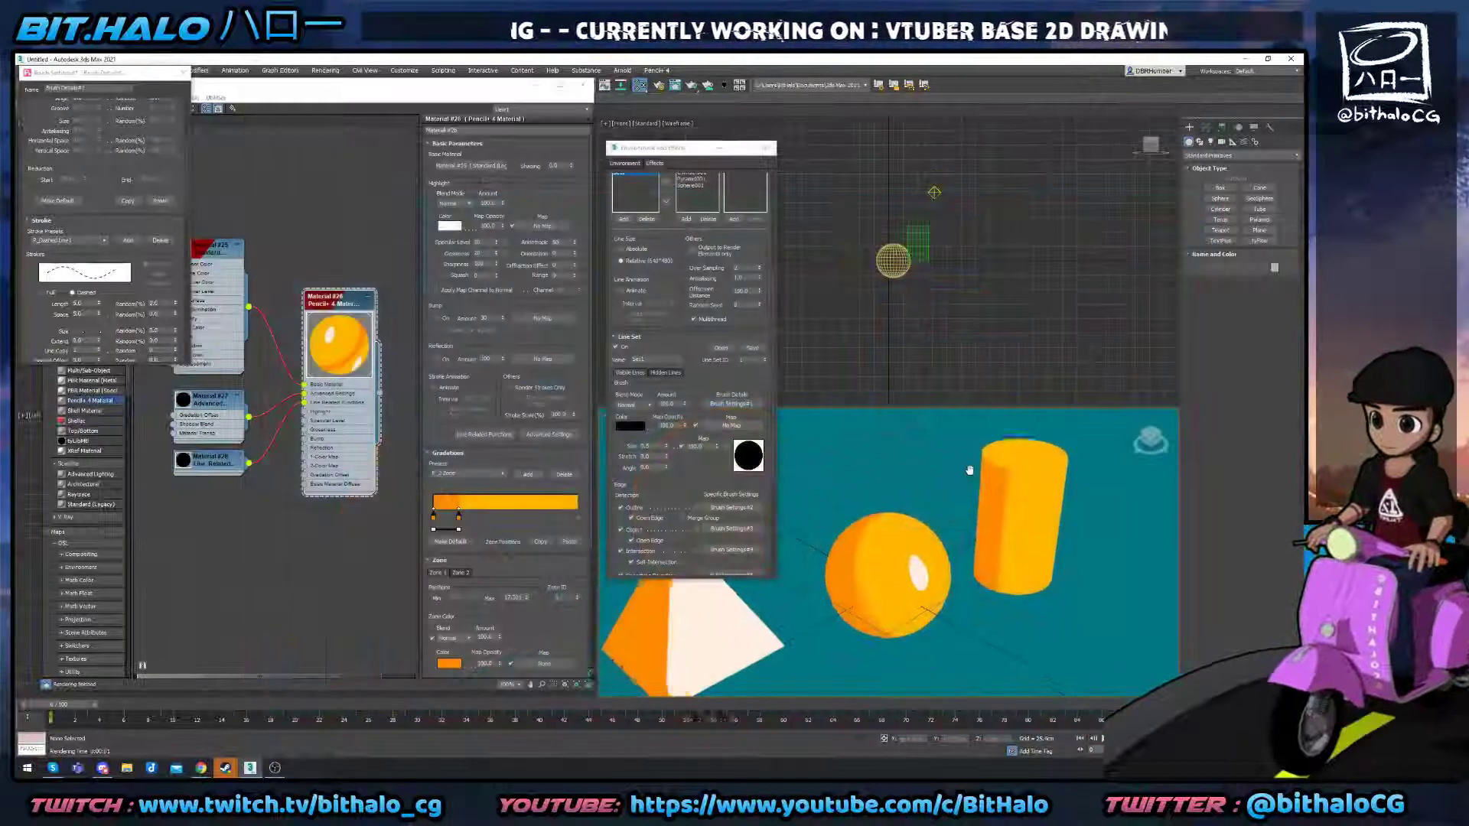
pyautogui.scroll(-3, 970, 470)
pyautogui.hotkey('shift', 'q')
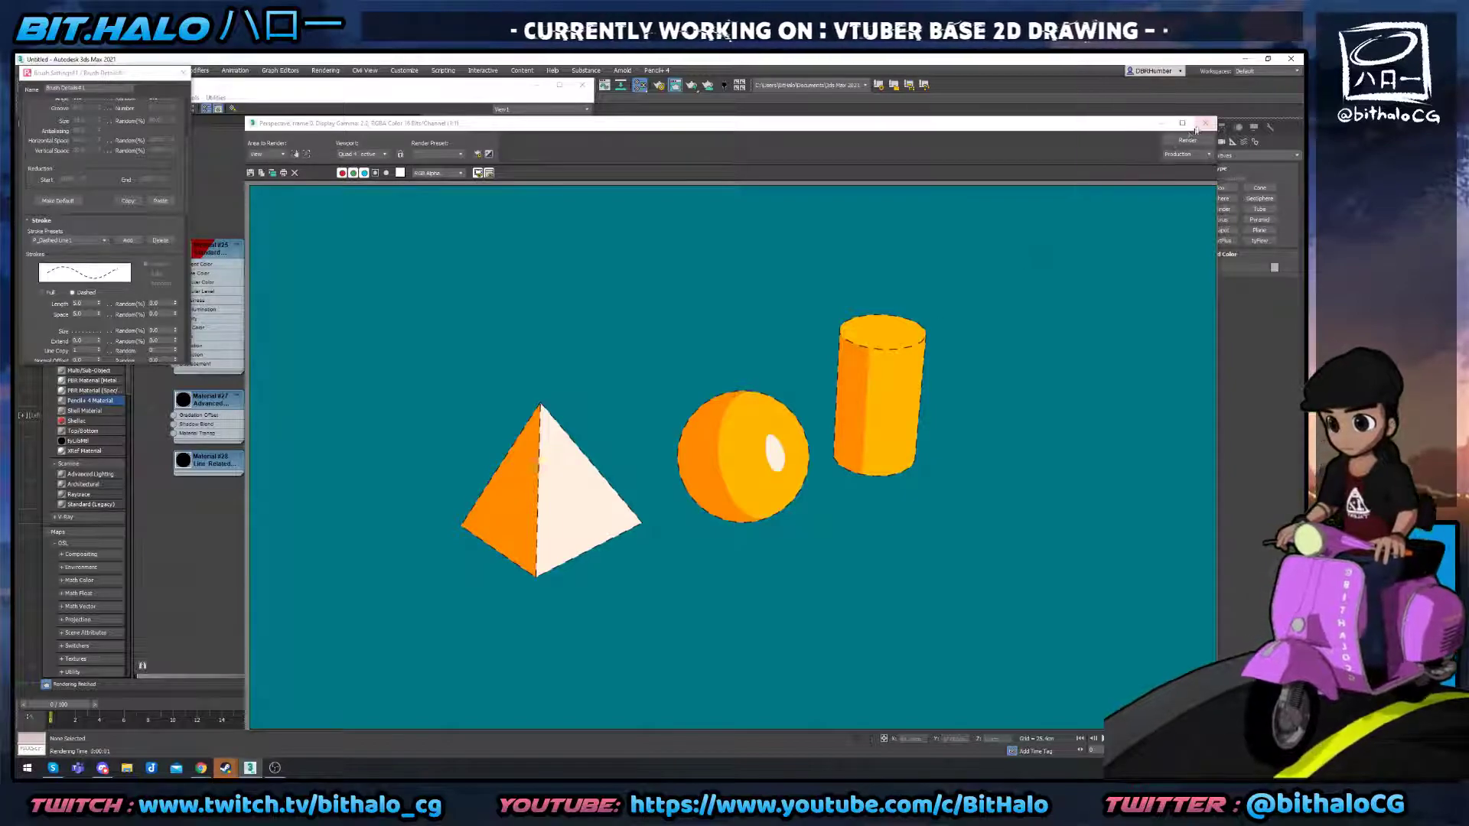
pyautogui.click(1198, 127)
# Switch the visible lines to the P_Pen1 stroke preset and render the Perspective view.
pyautogui.click(104, 240)
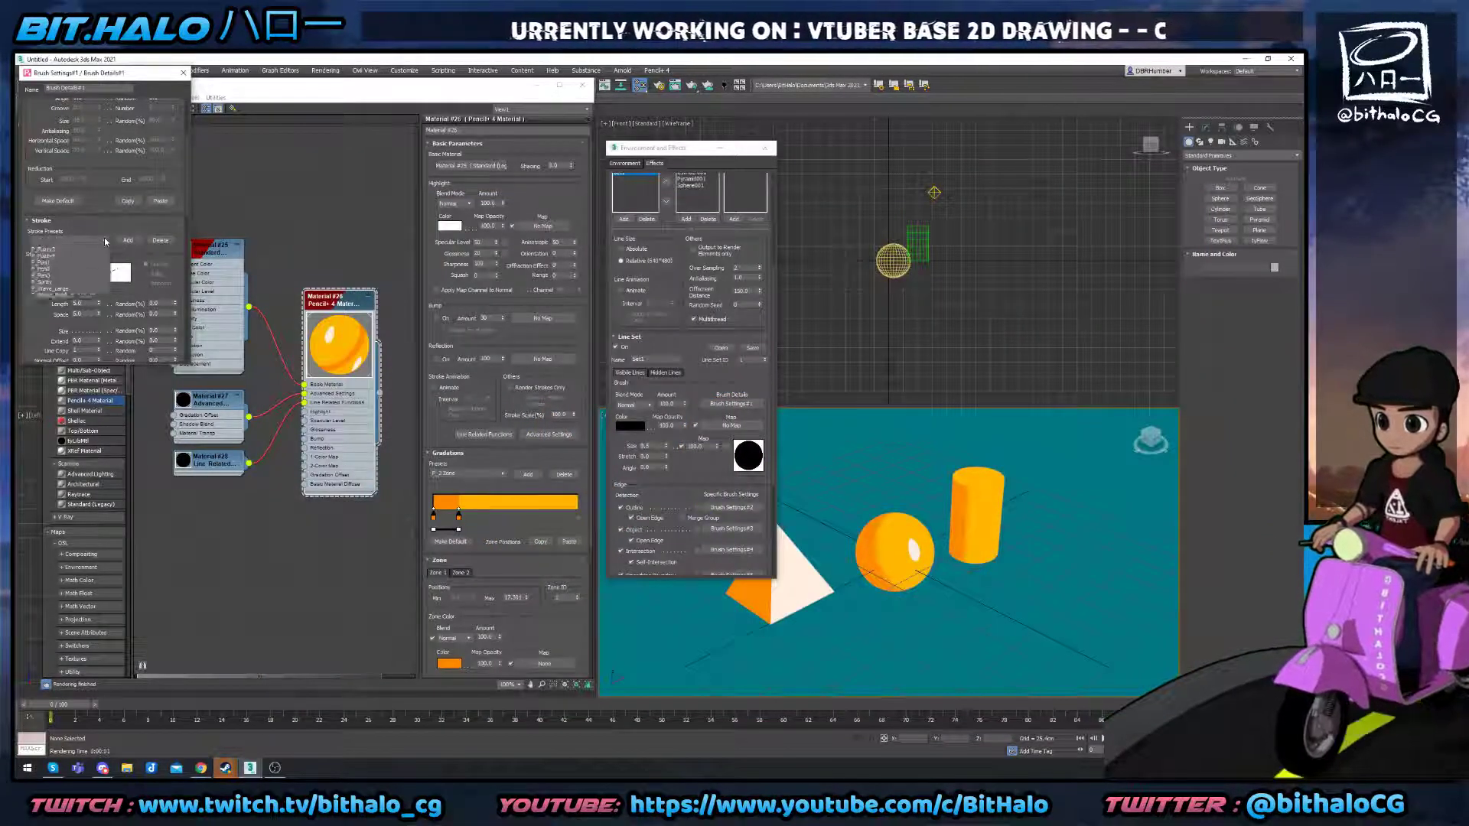
pyautogui.click(61, 306)
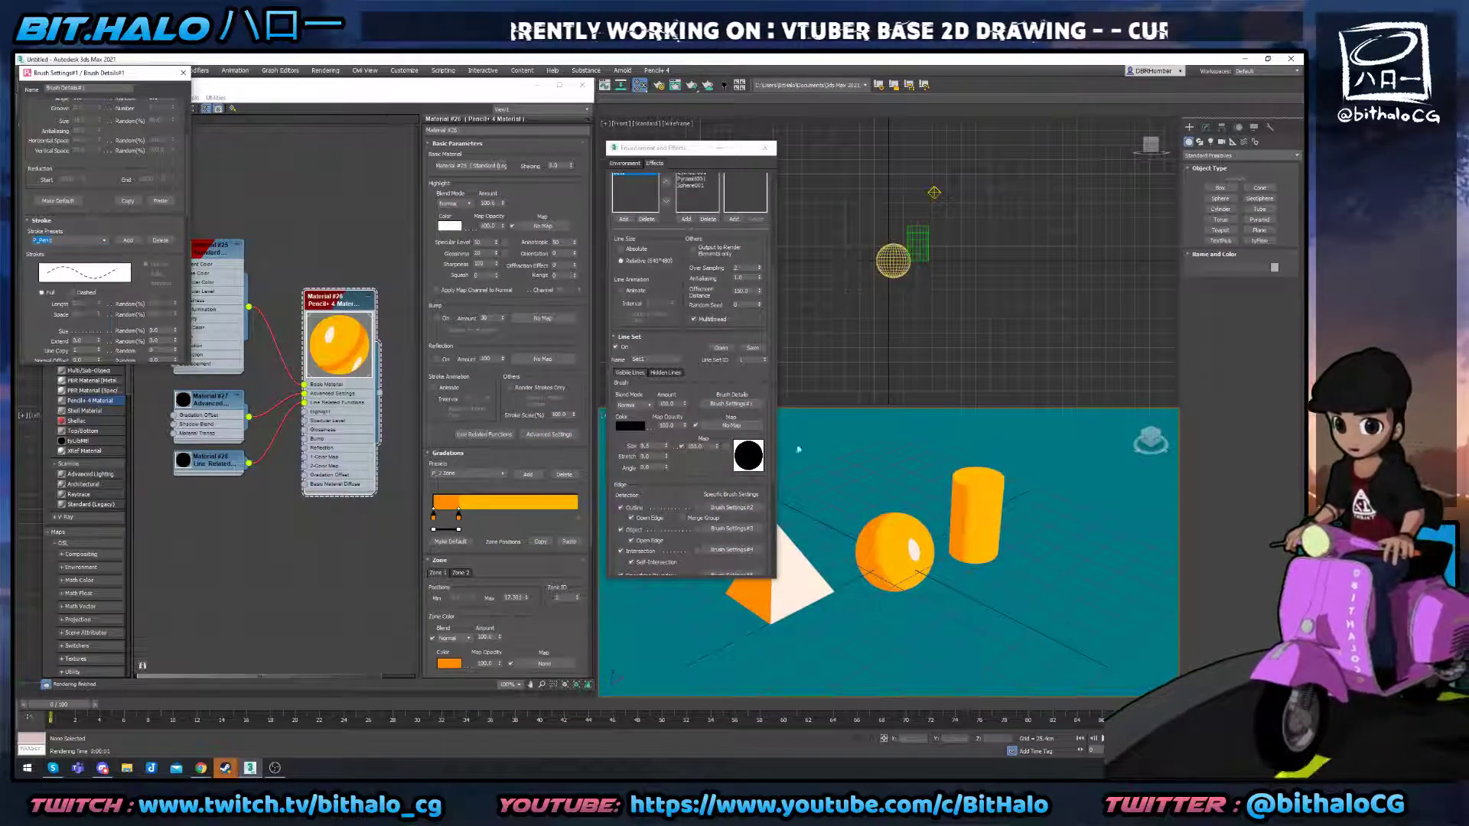
pyautogui.hotkey('shift', 'q')
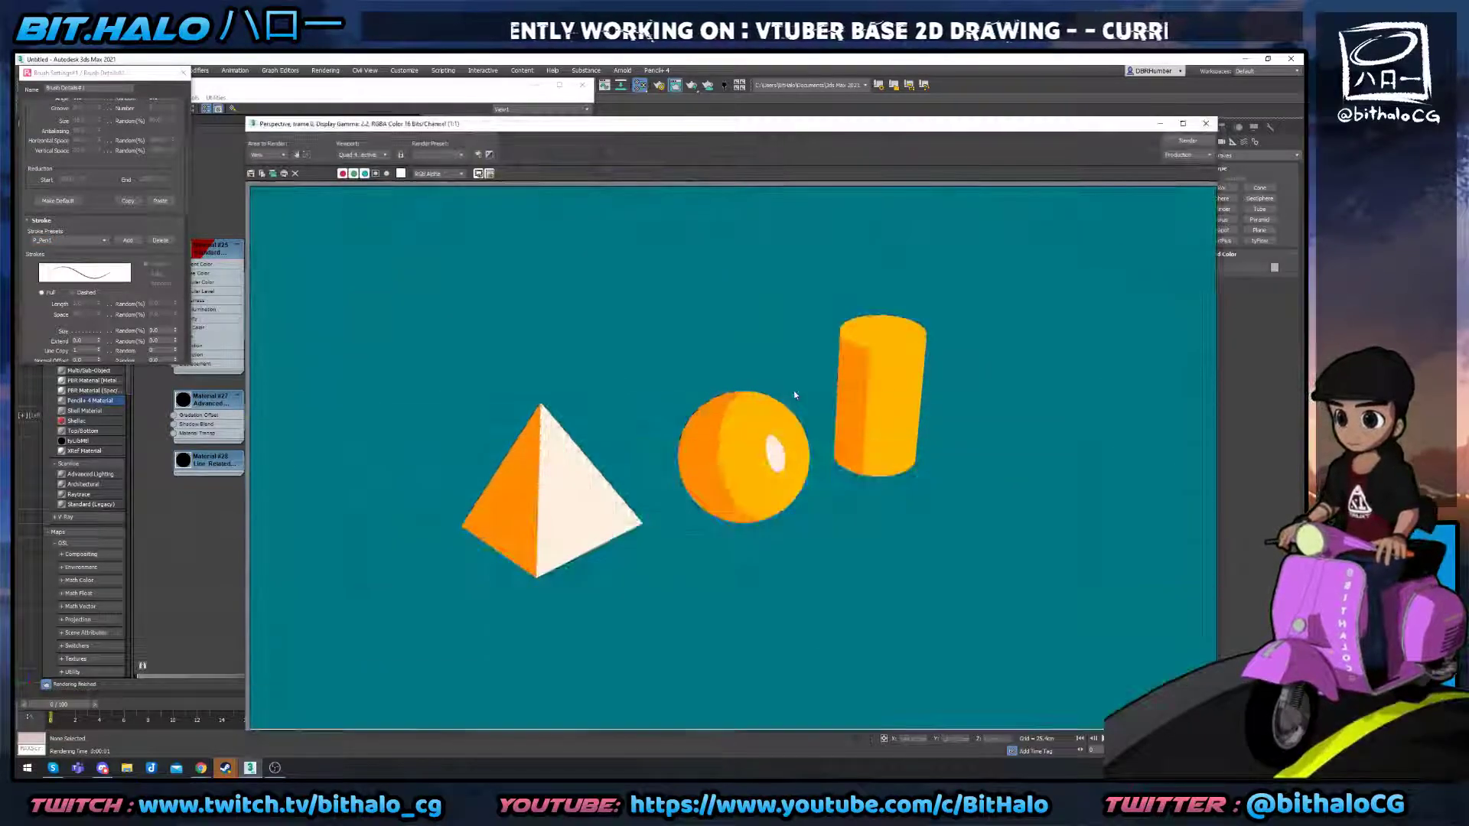
# Examine the pen-style outlines on the cylinder, sphere and pyramid in the render and close the brush settings.
pyautogui.scroll(3, 892, 337)
pyautogui.scroll(2, 892, 337)
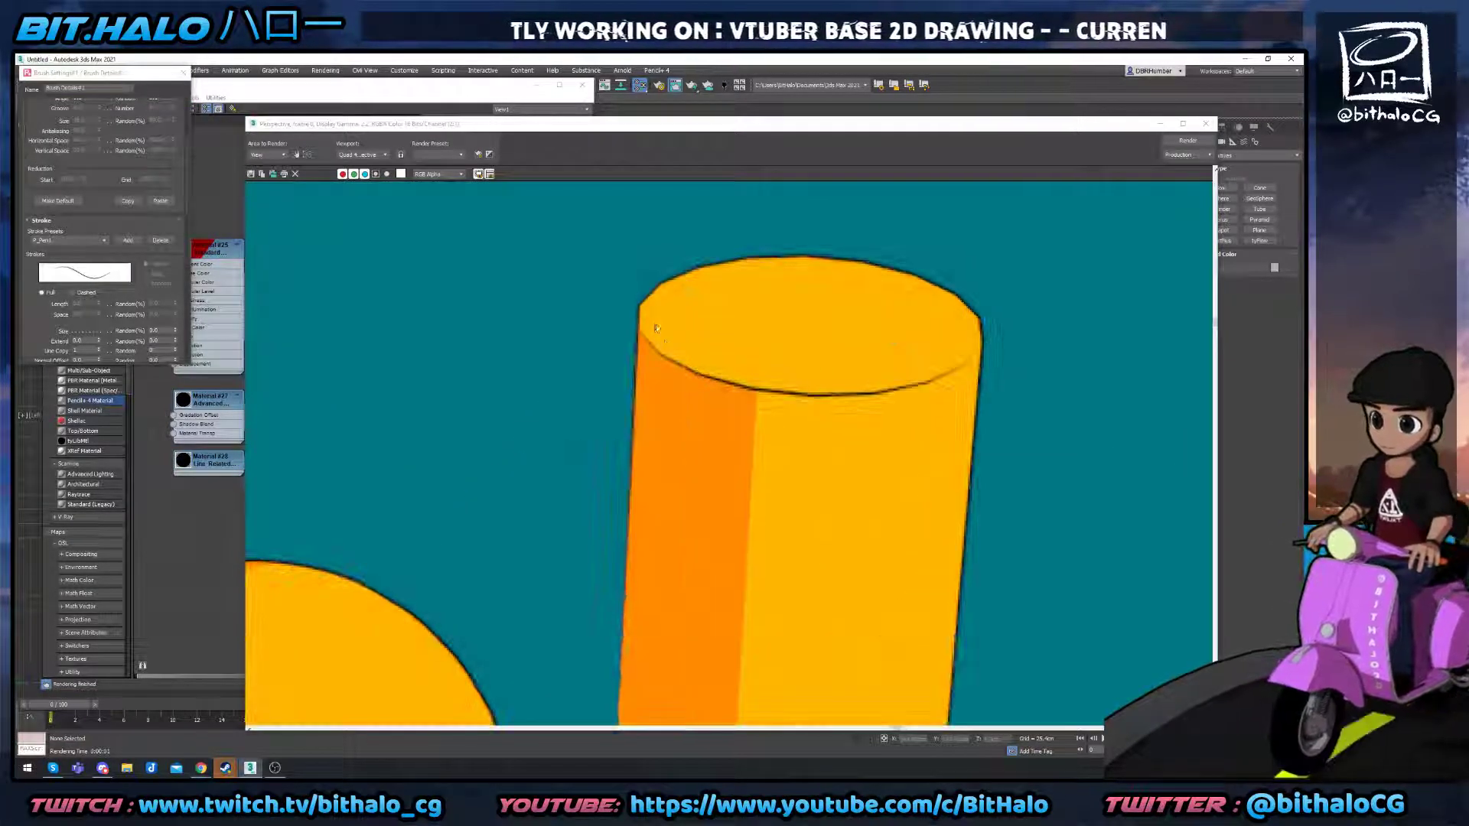
pyautogui.scroll(-3, 724, 465)
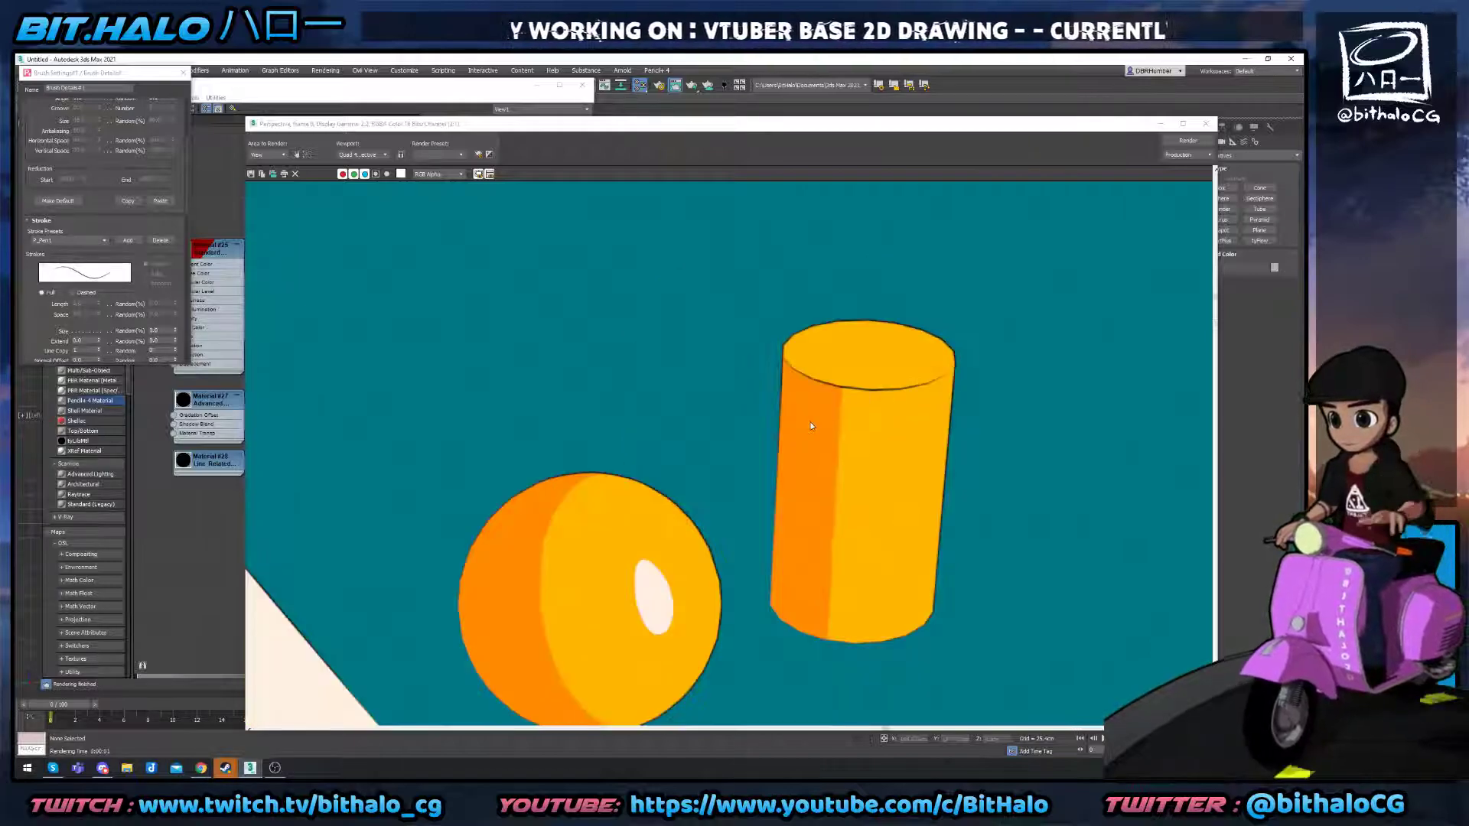
pyautogui.scroll(-2, 705, 473)
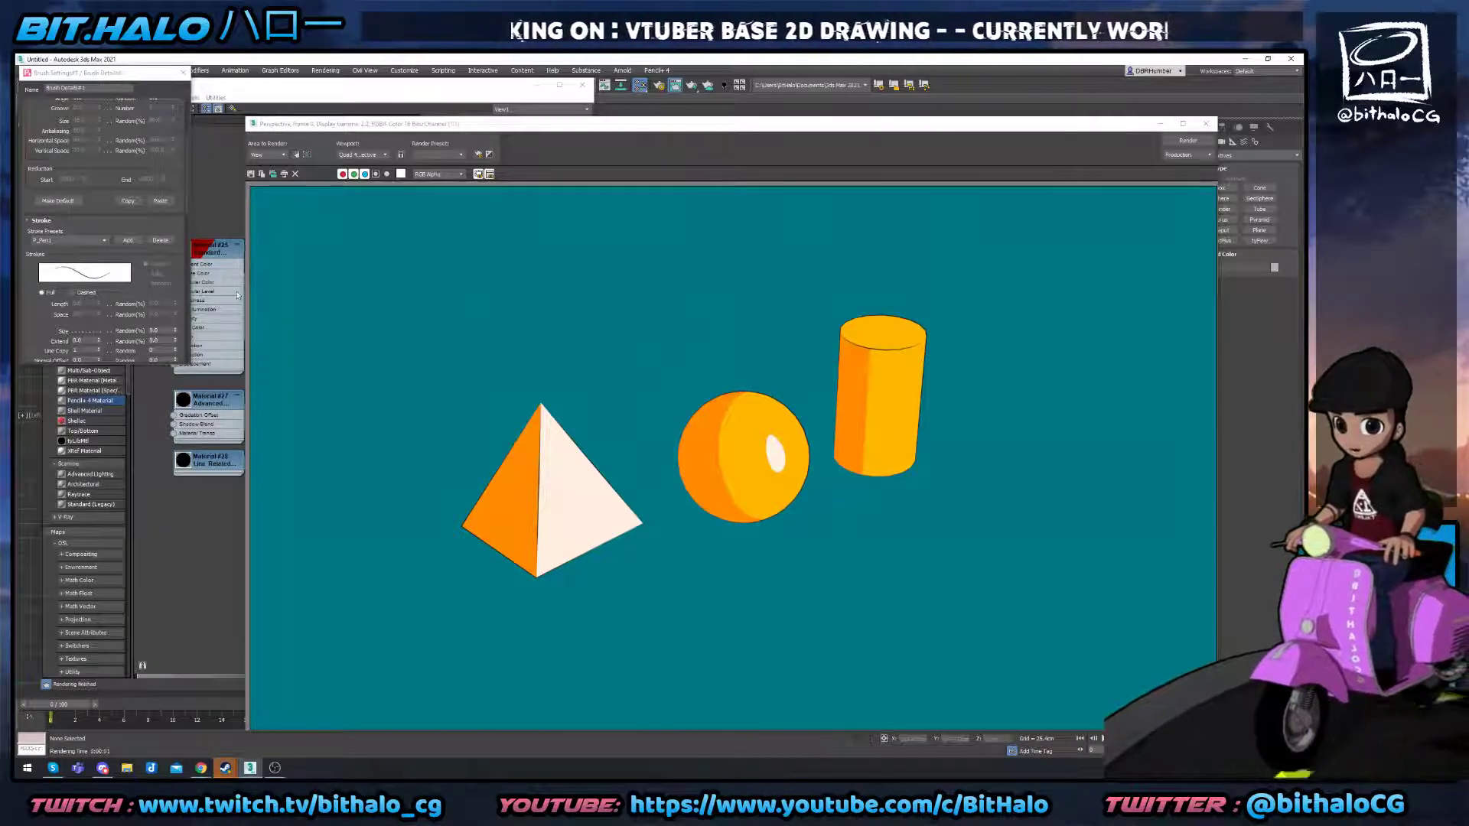
pyautogui.click(183, 72)
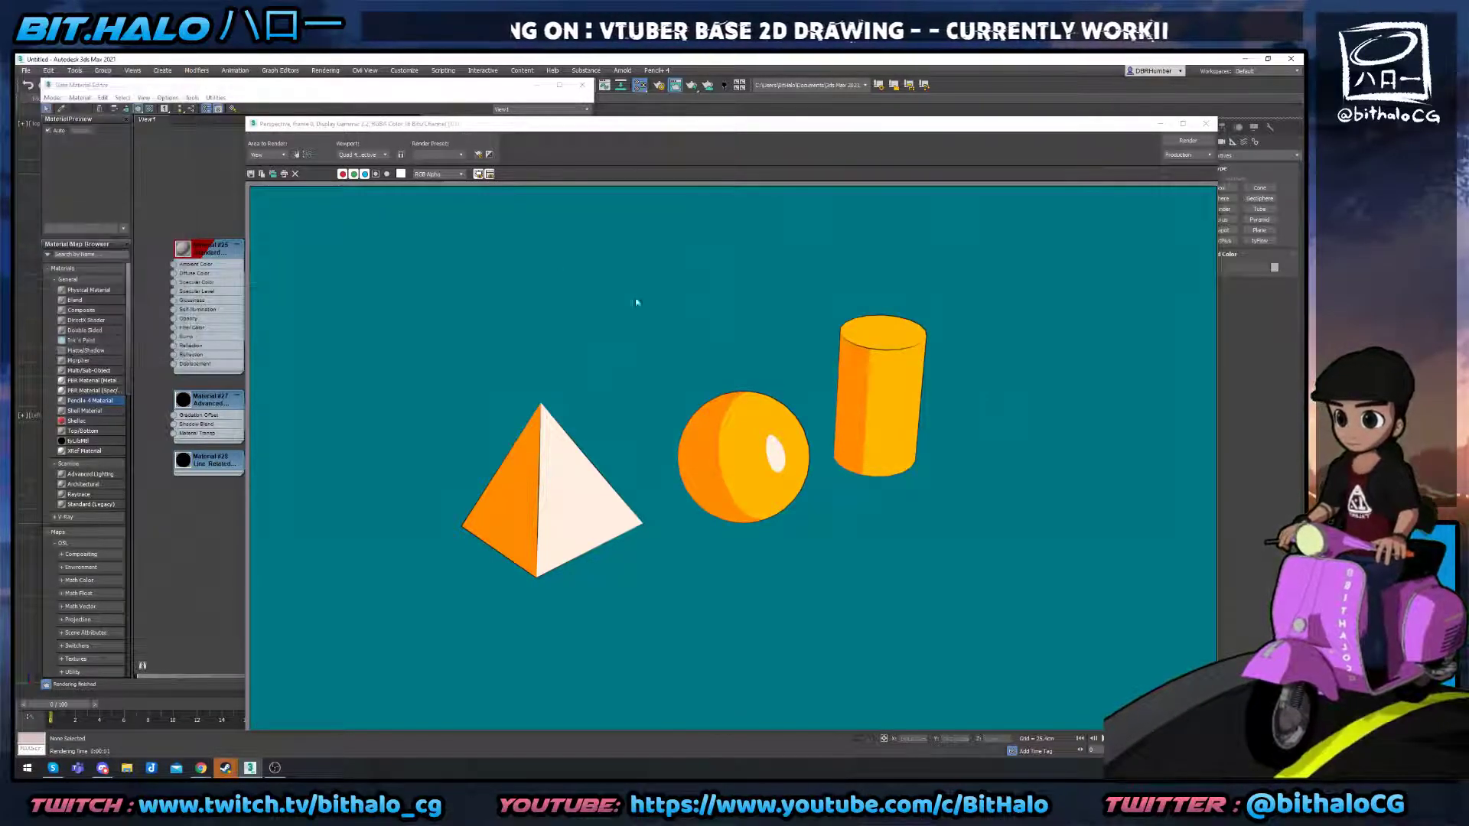
pyautogui.scroll(3, 792, 417)
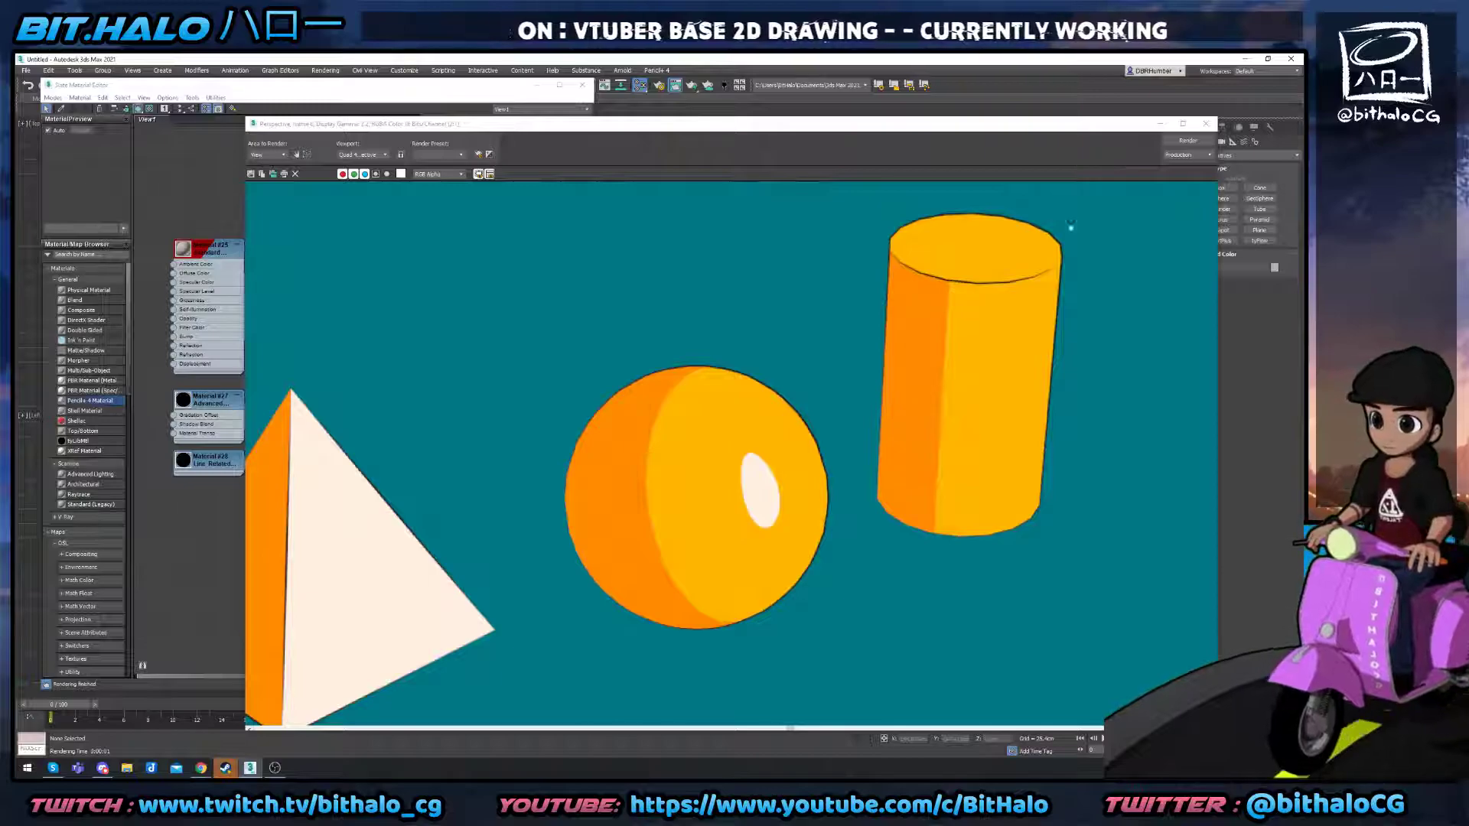
pyautogui.scroll(-3, 768, 457)
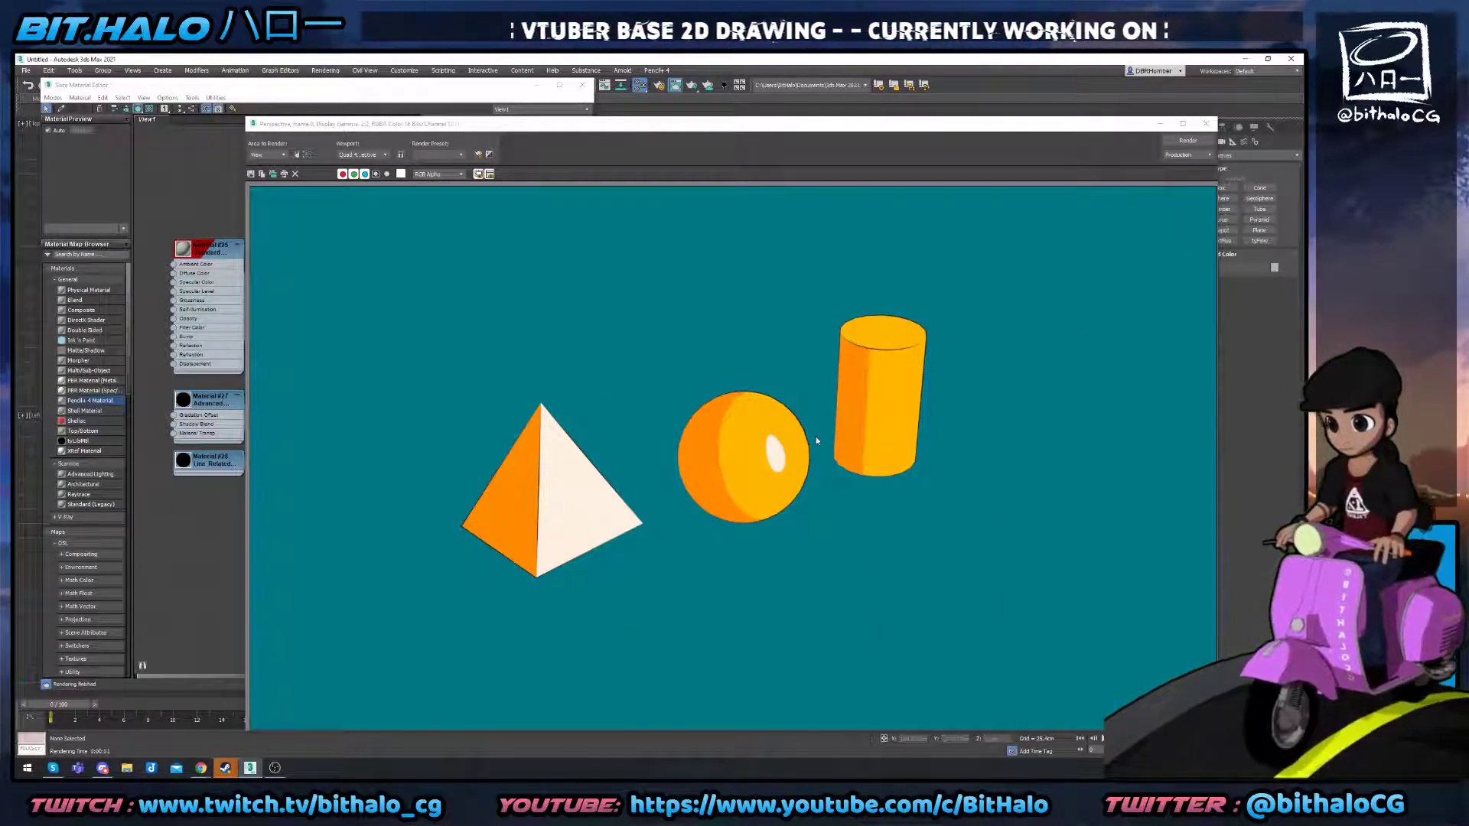
# Close the render, Environment and Effects, and Slate Material Editor windows.
pyautogui.click(1205, 127)
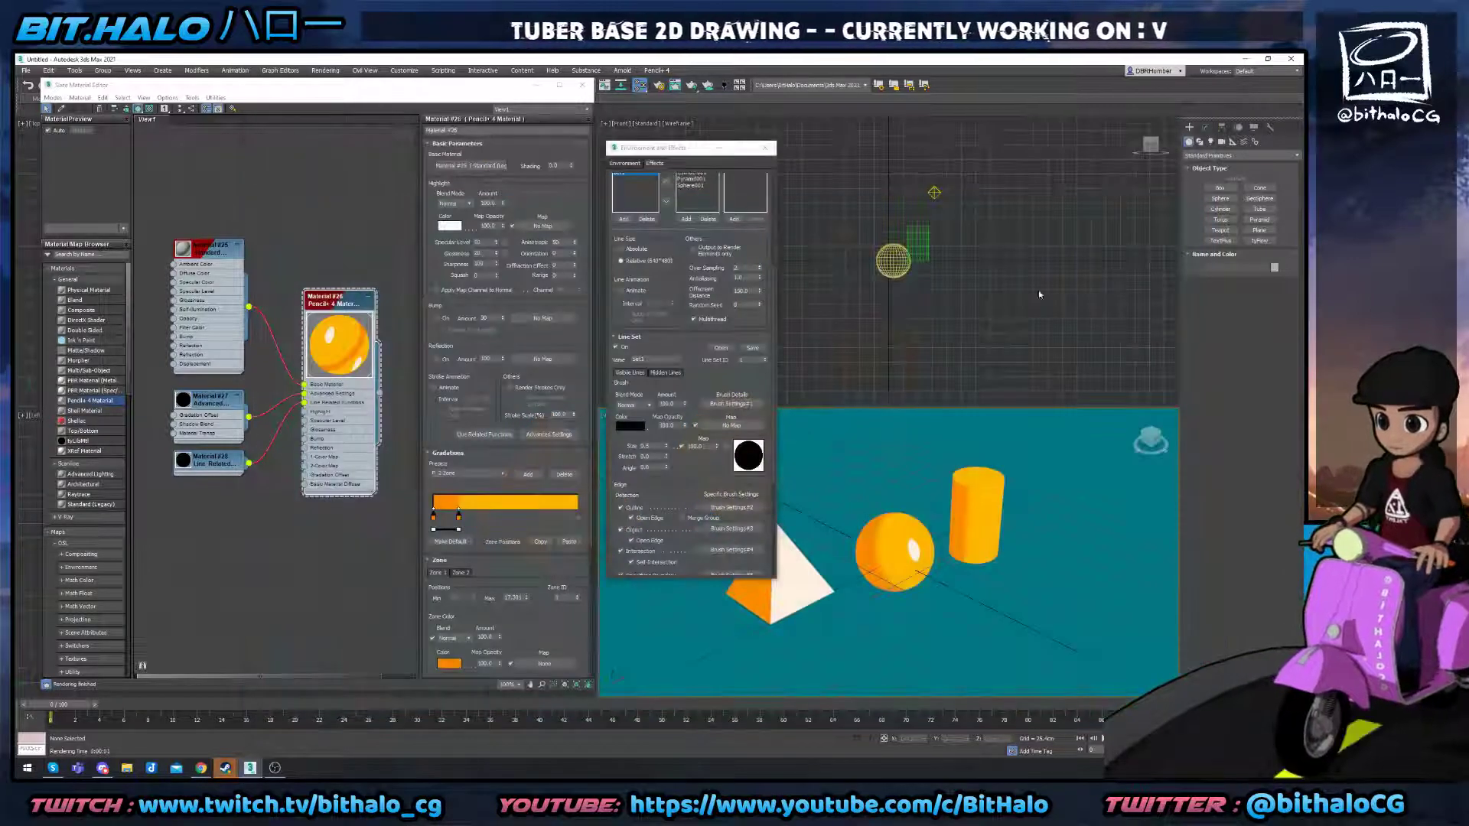
pyautogui.click(764, 149)
pyautogui.click(582, 85)
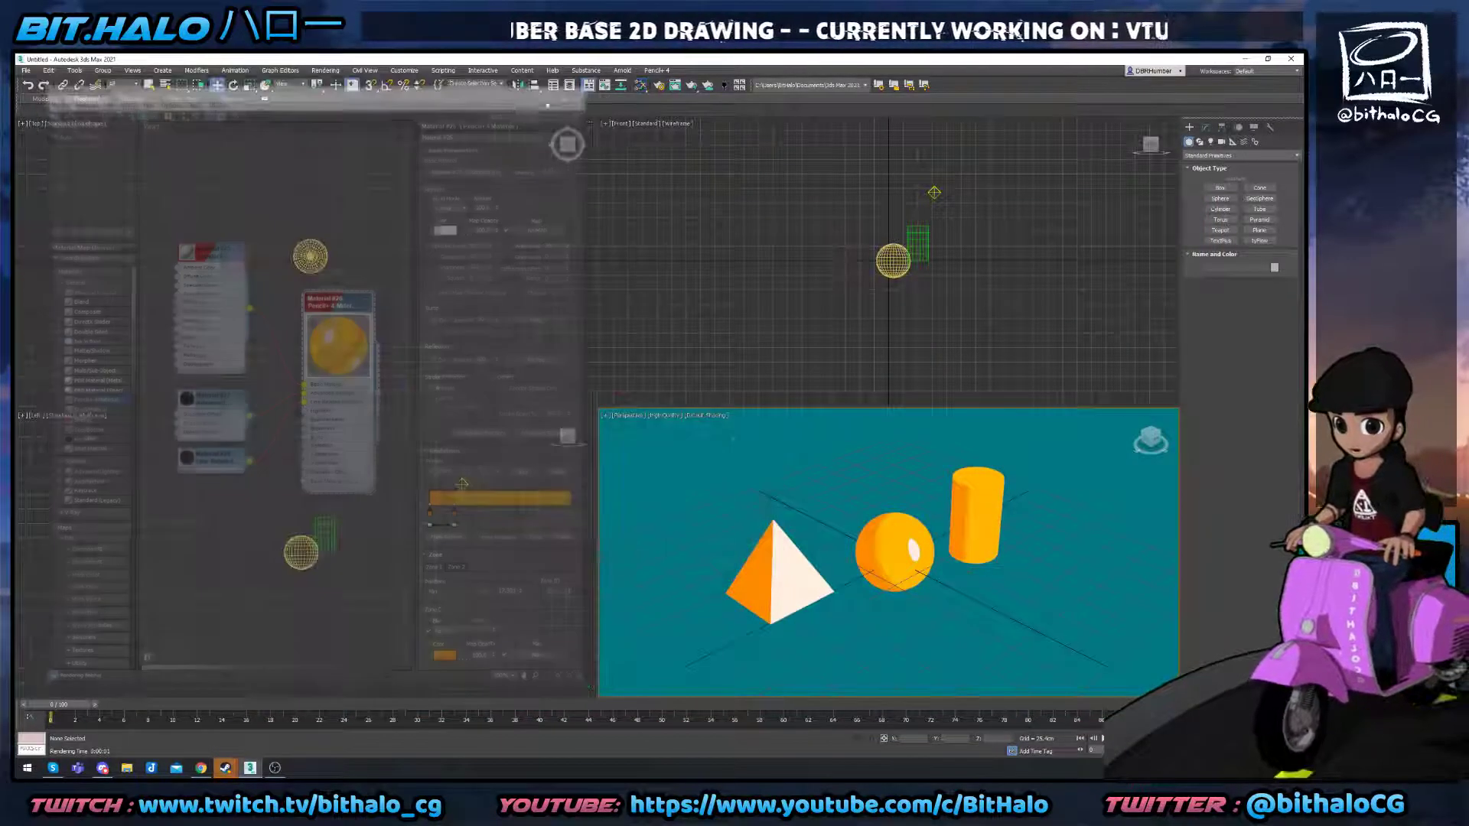
# Open the recent red-haired warrior character scene without saving the primitives scene, accepting the student version notice.
pyautogui.click(26, 70)
pyautogui.moveTo(84, 121)
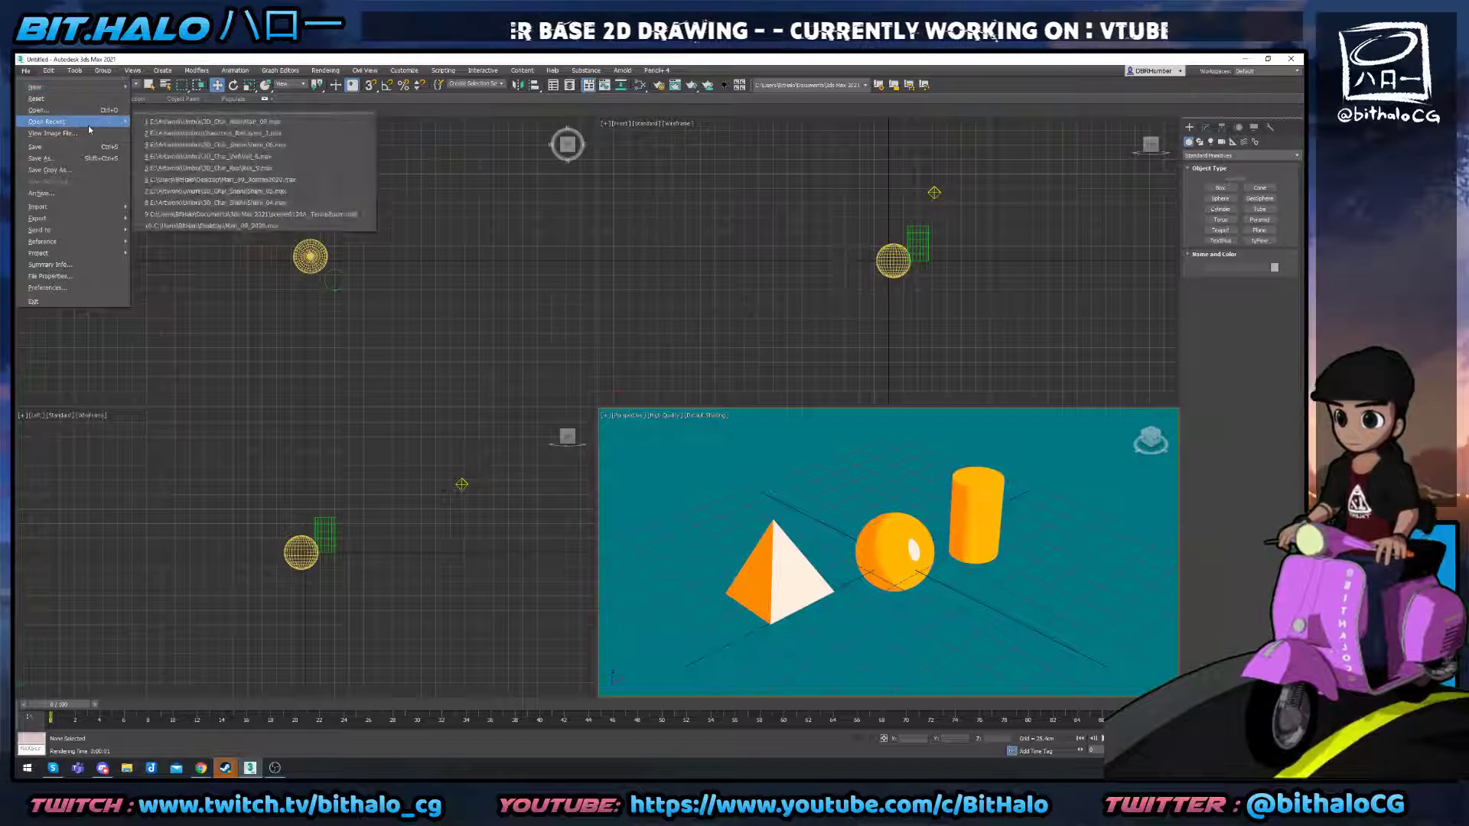
pyautogui.click(282, 145)
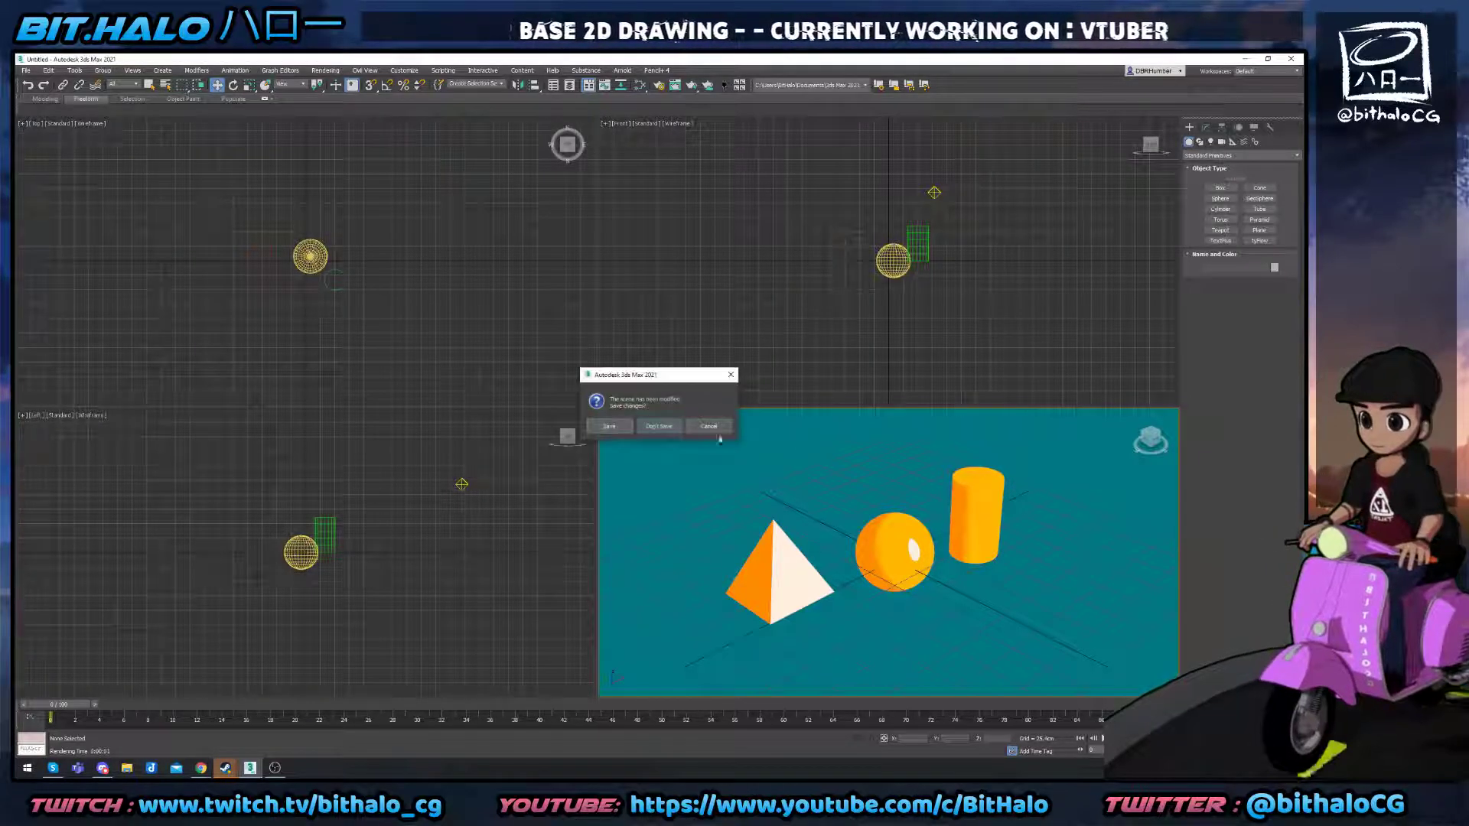
pyautogui.click(657, 425)
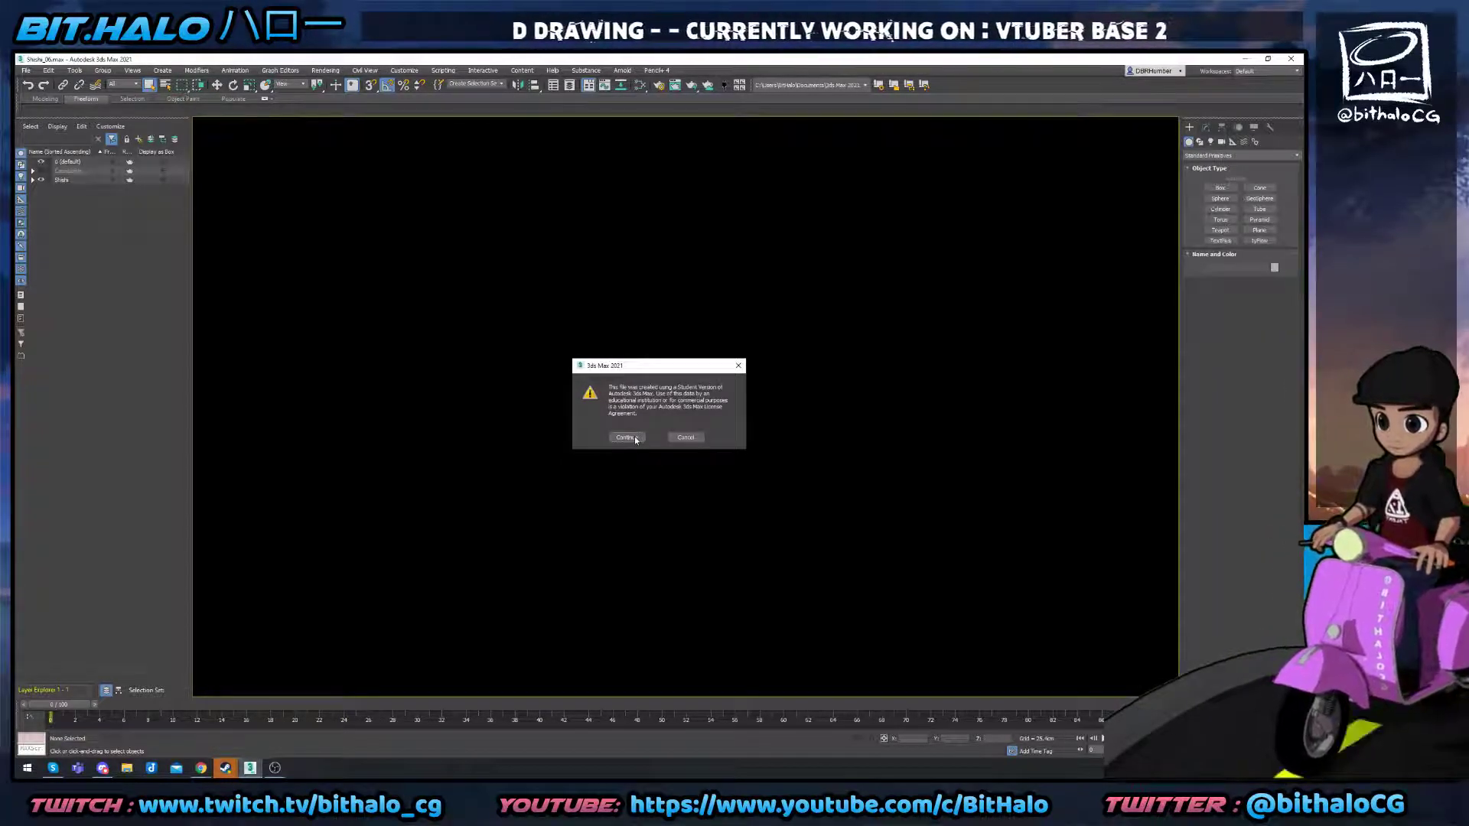
pyautogui.click(635, 439)
pyautogui.keyDown('alt'); pyautogui.moveTo(799, 521); pyautogui.dragTo(858, 455, button='middle'); pyautogui.keyUp('alt')
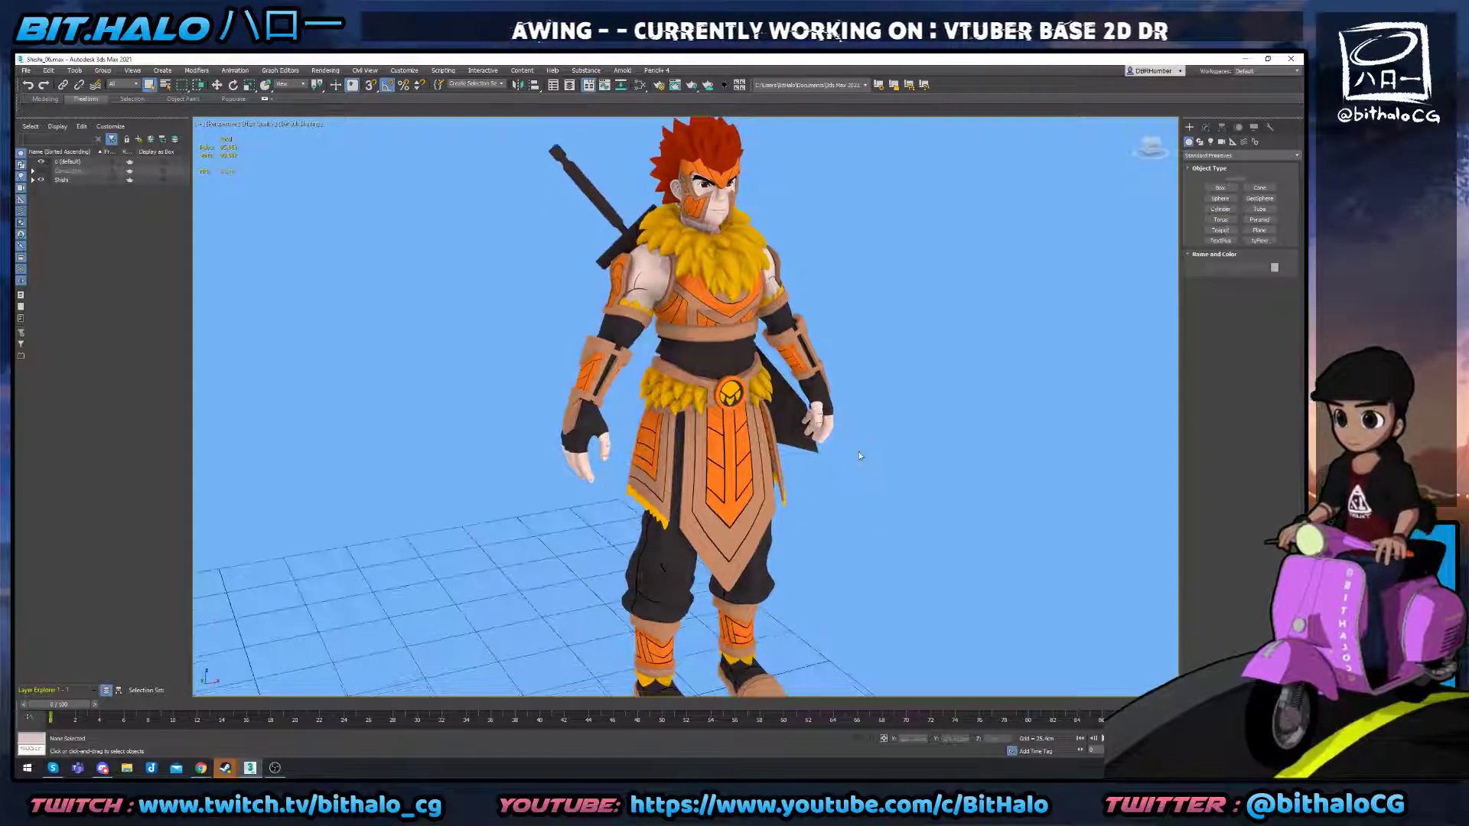
# Inspect the character's orange Pencil+ 4 material in the Slate Material Editor, checking both gradation zones and their colour settings.
pyautogui.press('m')
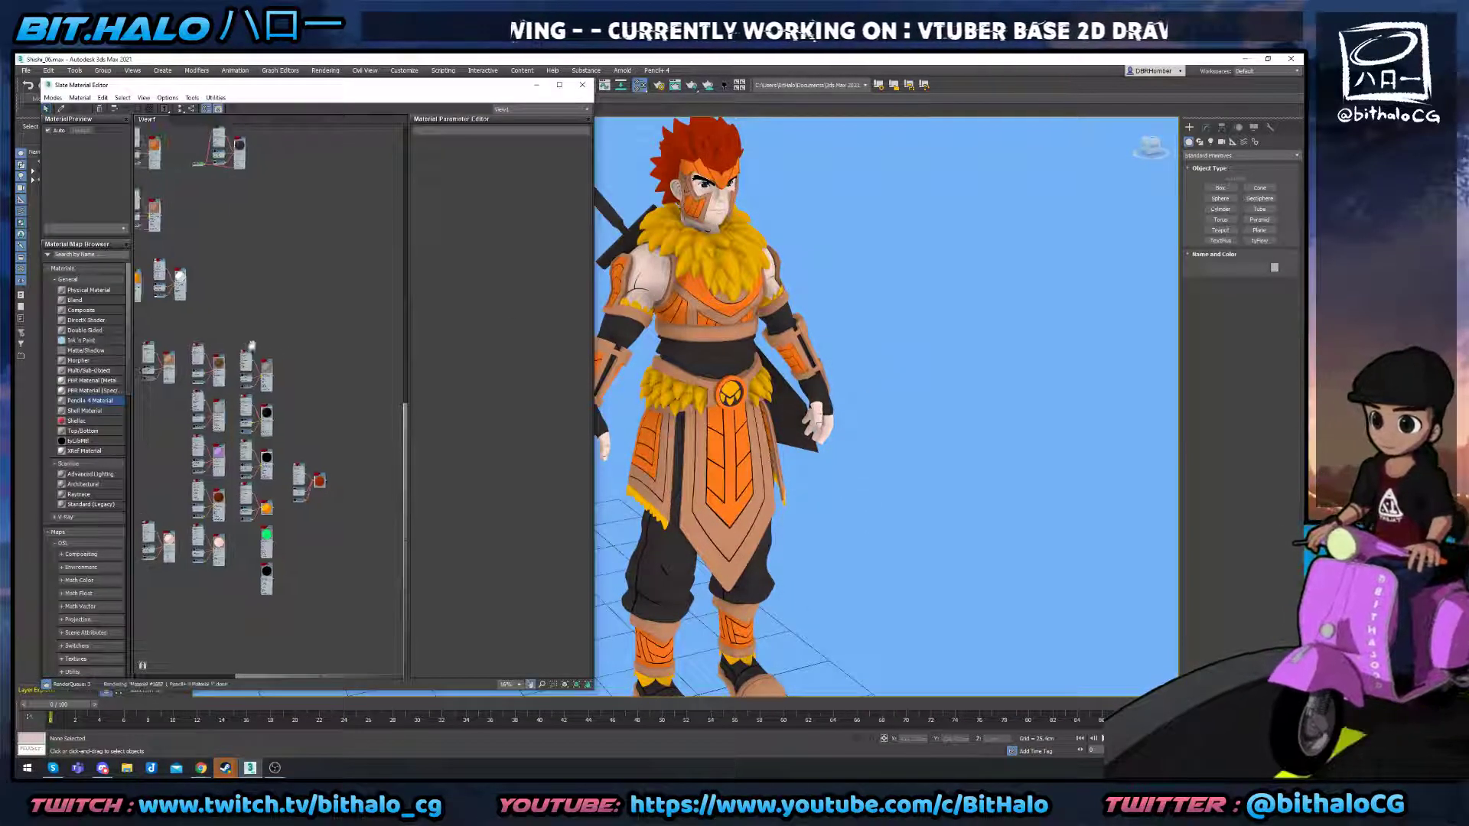
pyautogui.scroll(6, 252, 346)
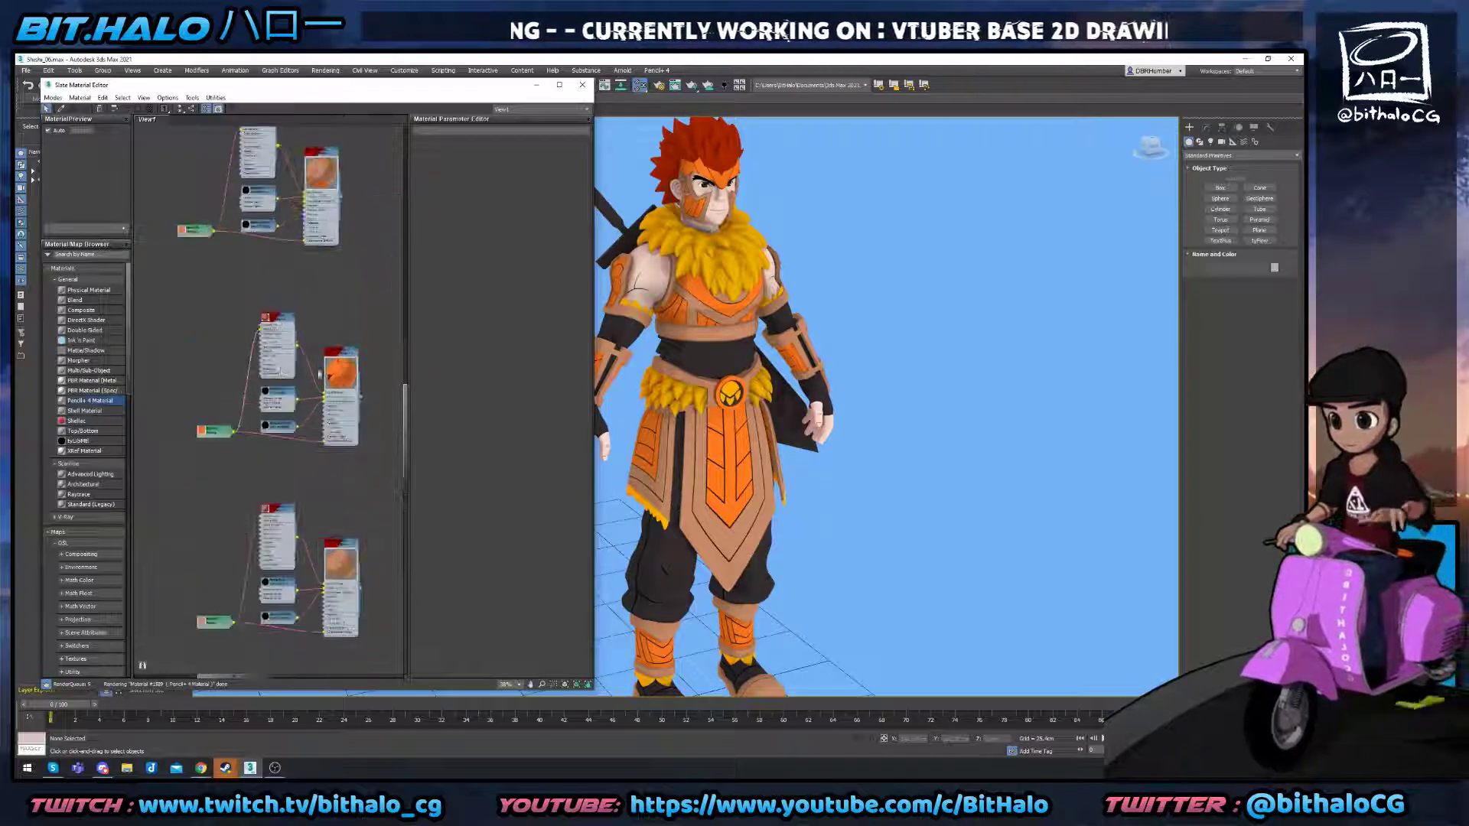
pyautogui.scroll(2, 320, 373)
pyautogui.doubleClick(335, 352)
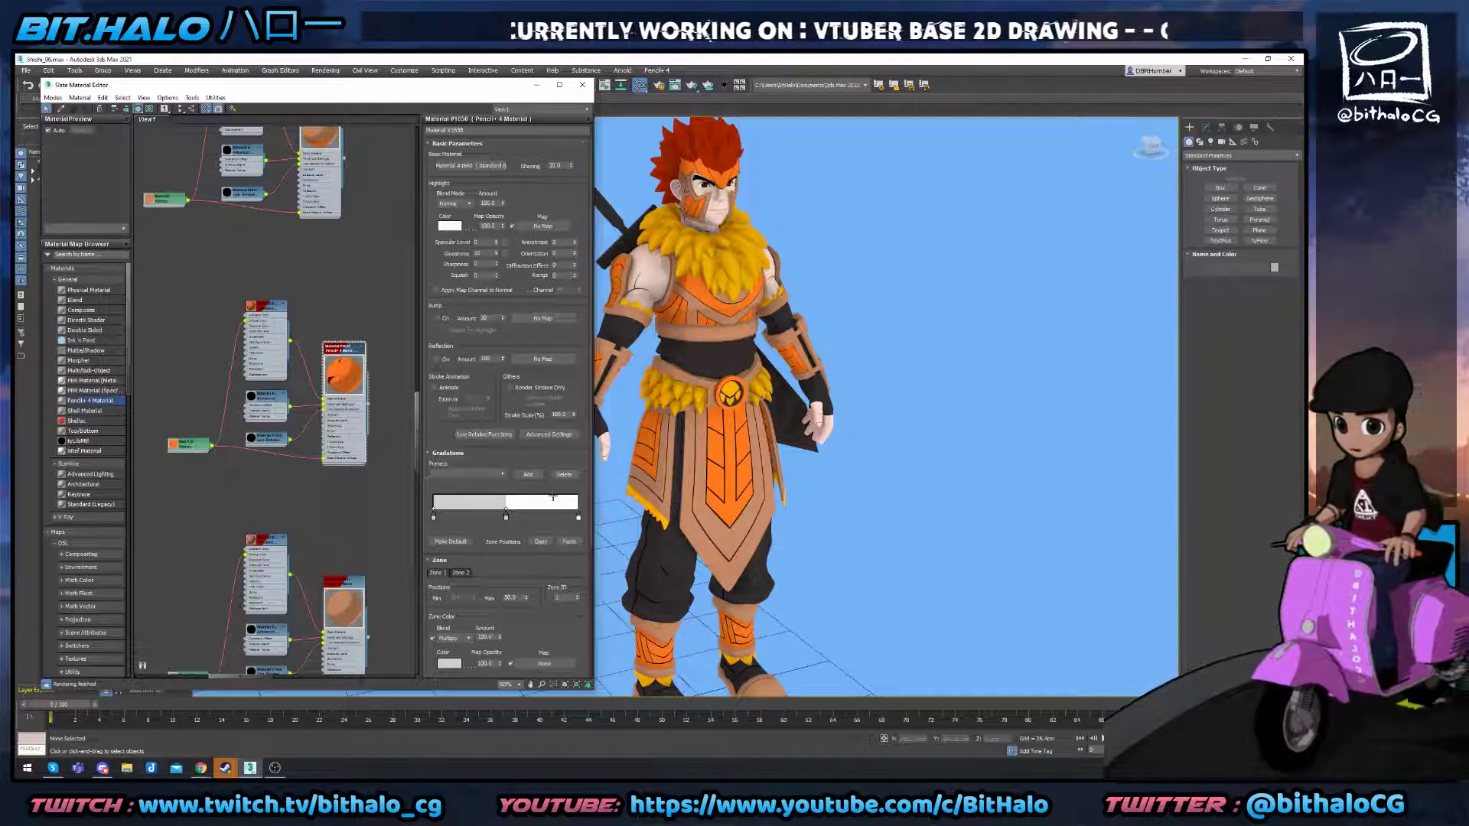
pyautogui.scroll(-3, 587, 547)
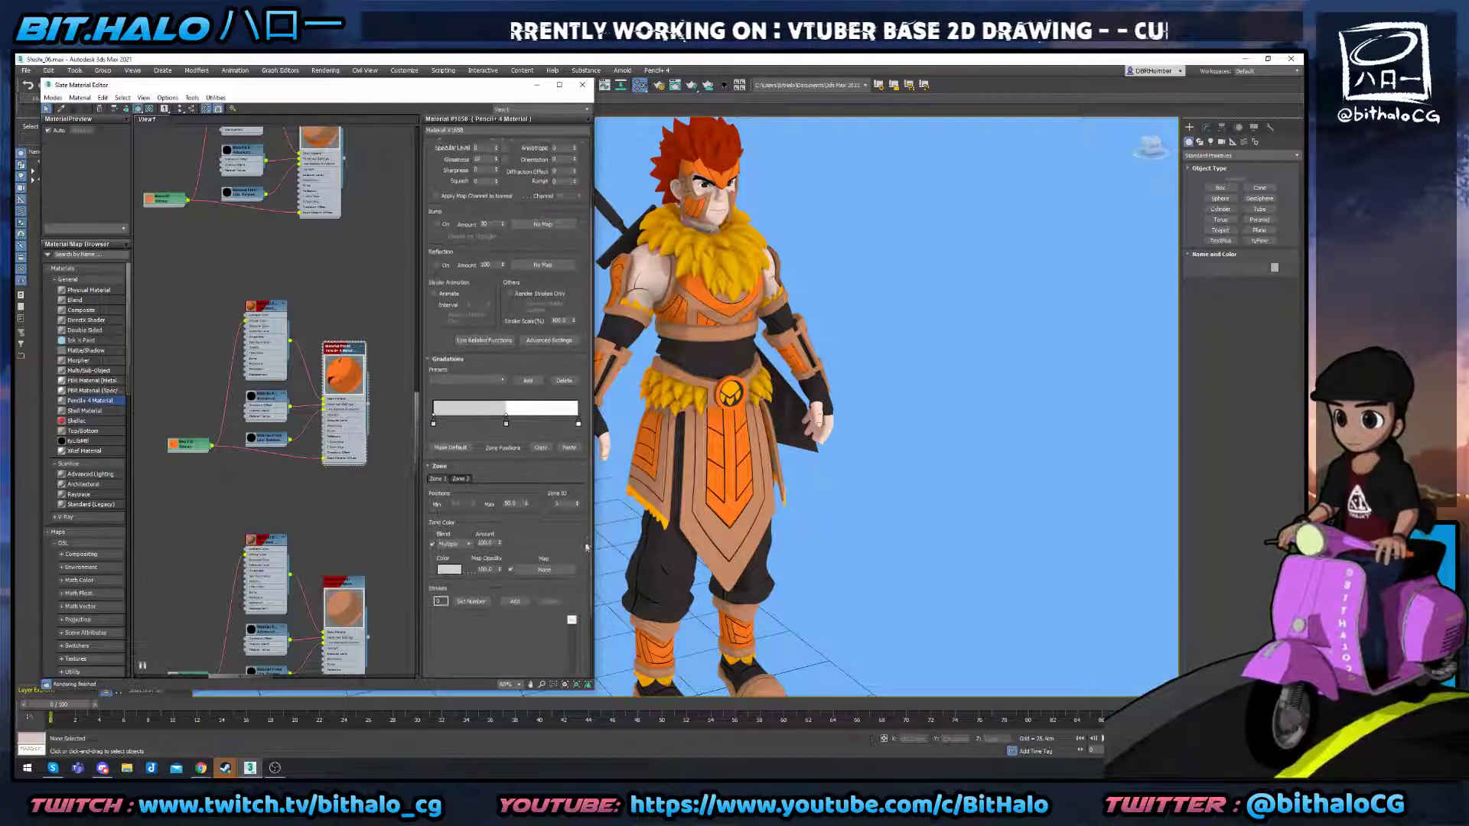
pyautogui.moveTo(587, 547); pyautogui.dragTo(587, 554)
pyautogui.click(524, 358)
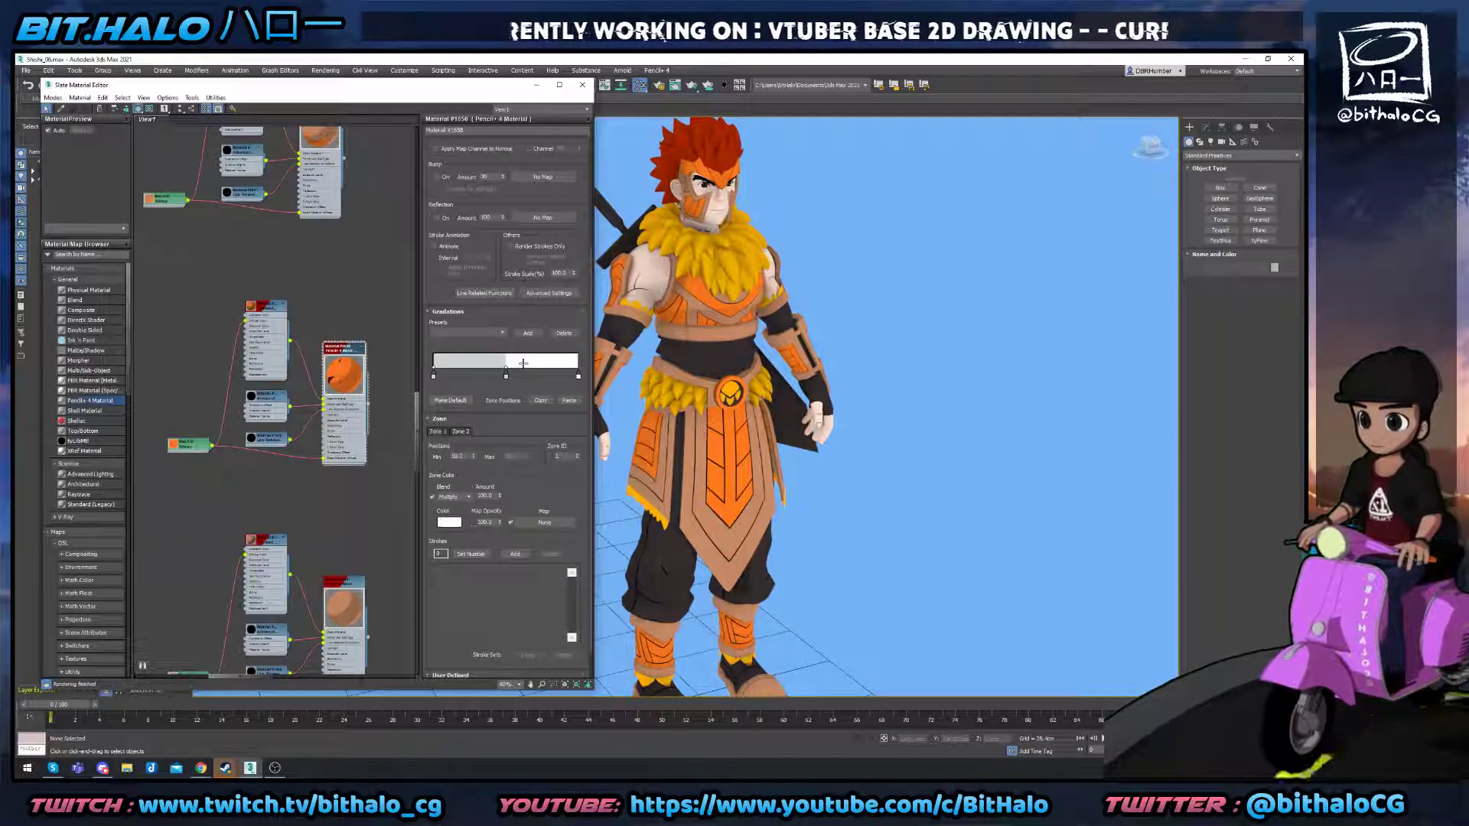
pyautogui.click(477, 360)
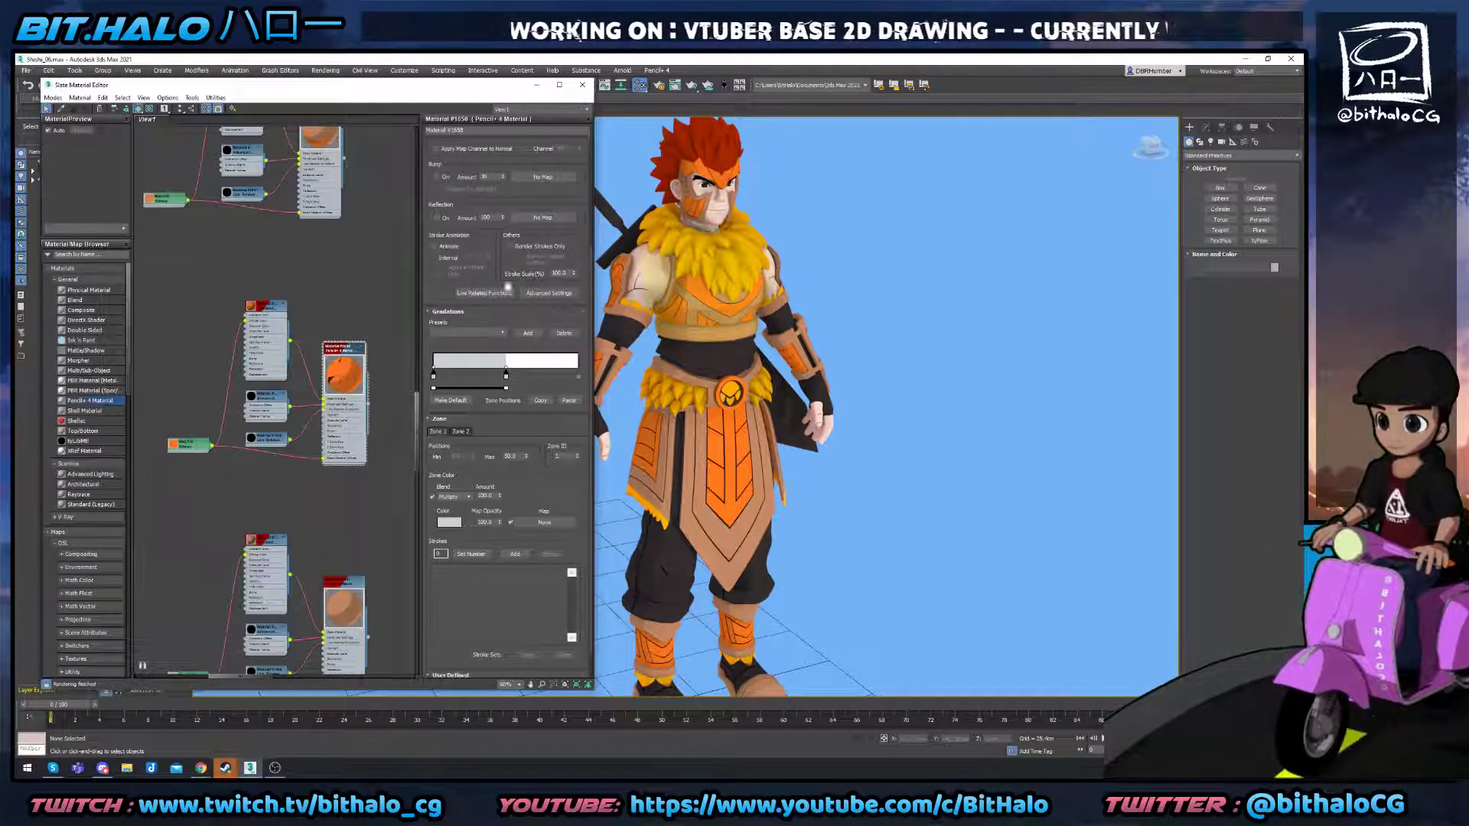
# Render the Perspective view of the character and examine the cel shading and outlines on the face and upper body.
pyautogui.moveTo(792, 257); pyautogui.dragTo(809, 306, button='middle')
pyautogui.hotkey('shift', 'q')
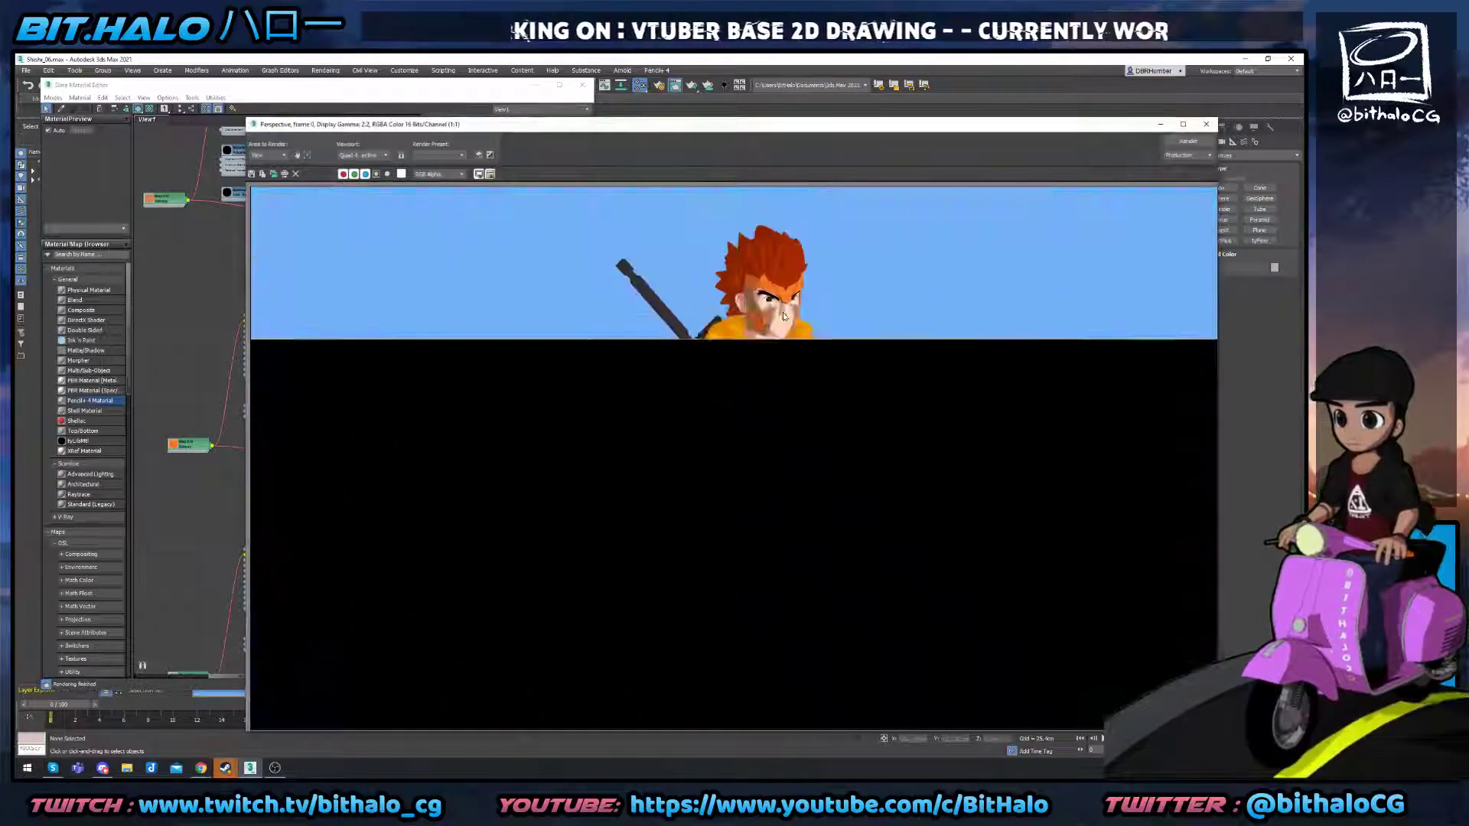
pyautogui.scroll(5, 783, 316)
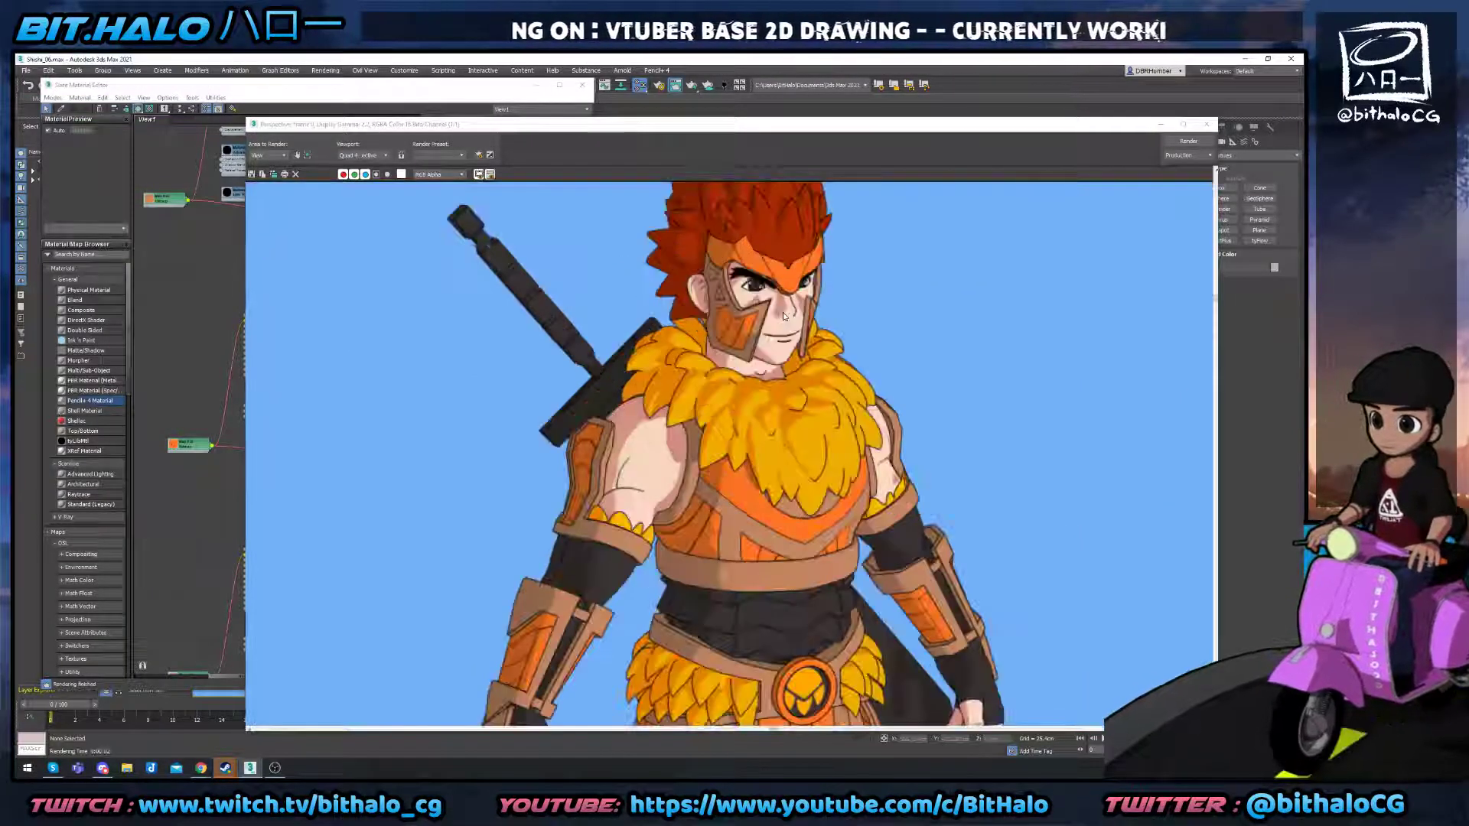
pyautogui.moveTo(752, 352); pyautogui.dragTo(738, 345, button='middle')
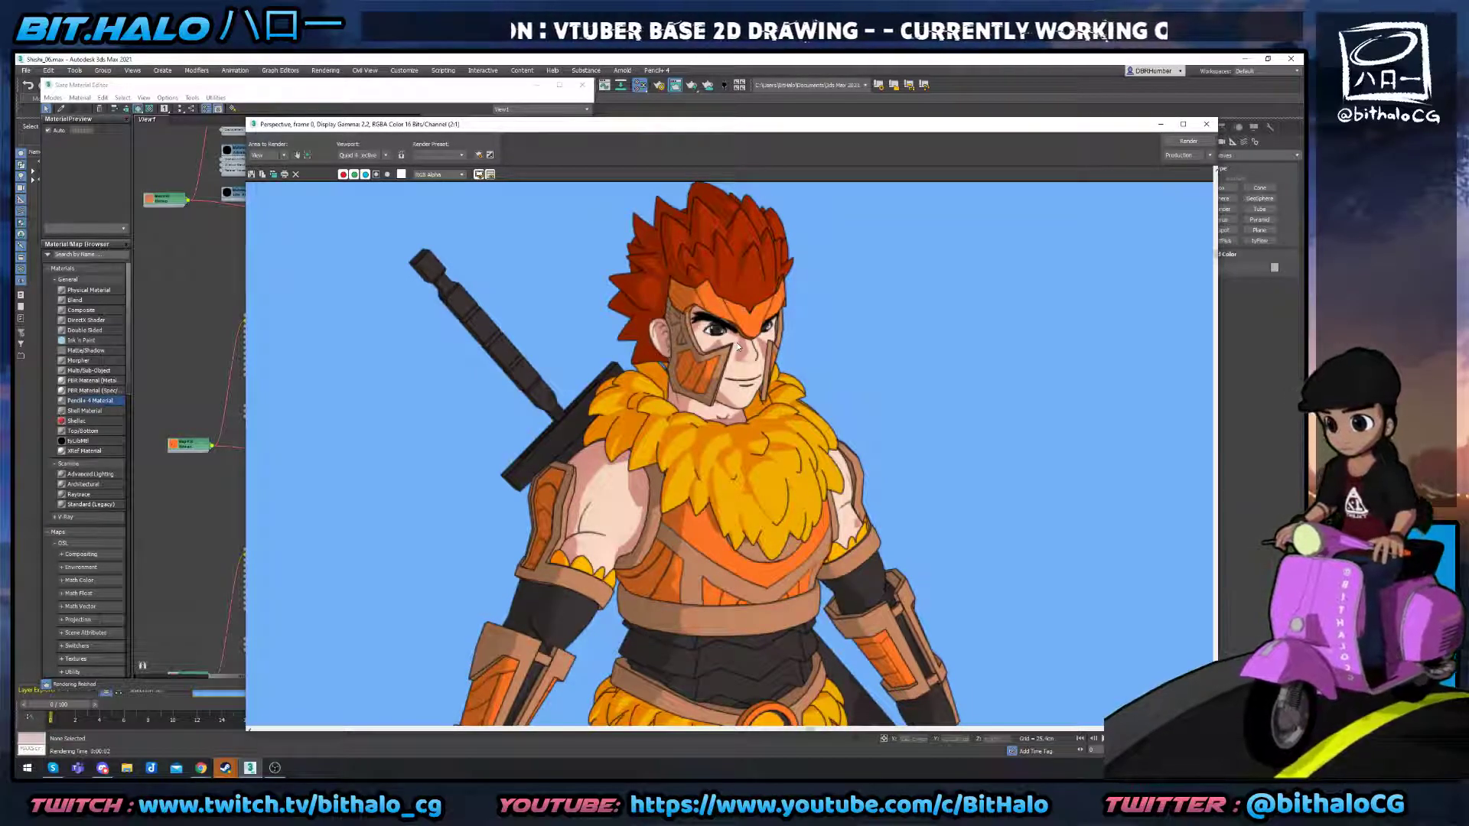
pyautogui.scroll(-5, 769, 334)
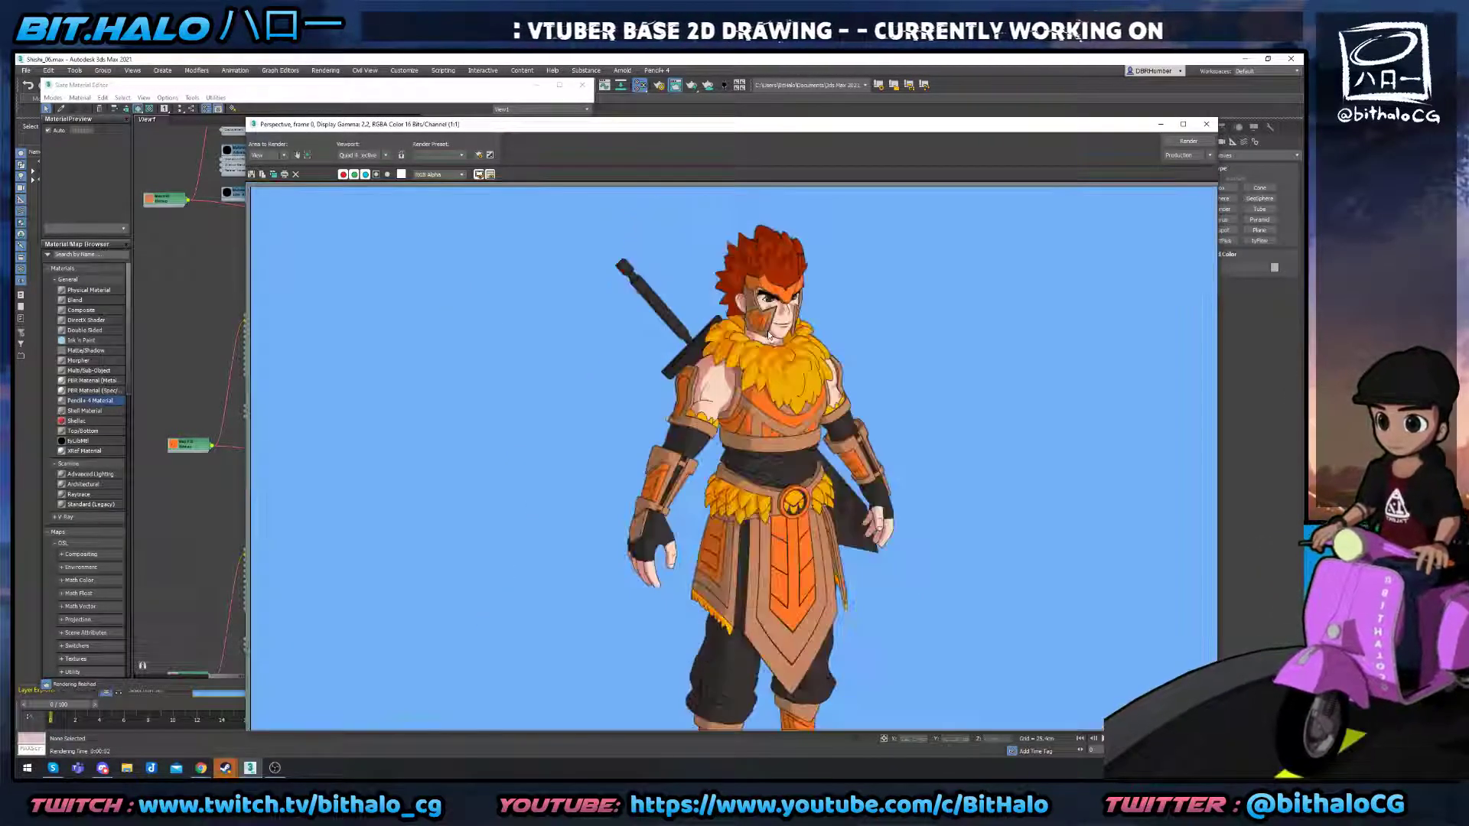
# Close the character's render window and the Slate Material Editor.
pyautogui.click(1204, 126)
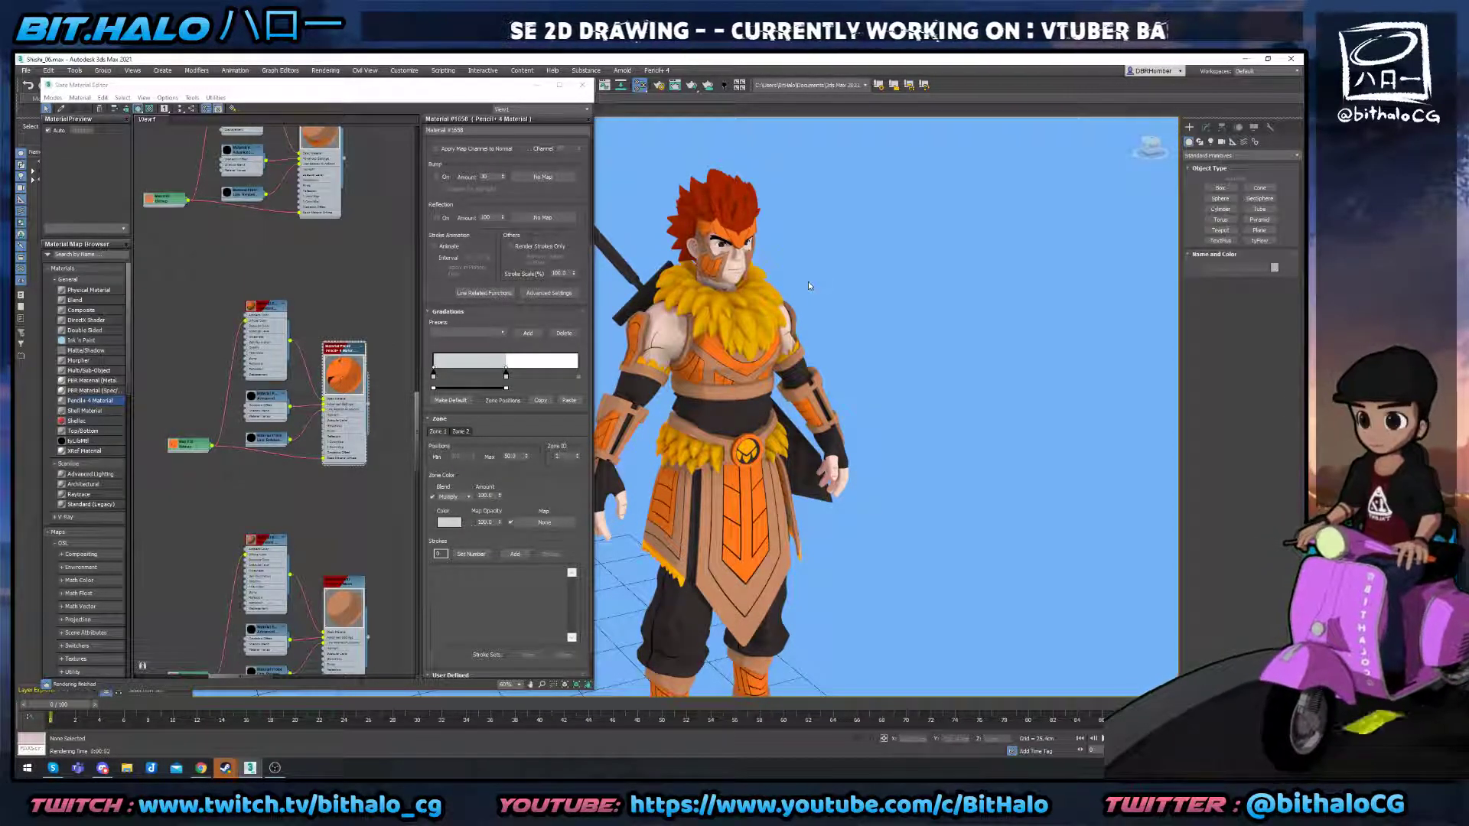
pyautogui.click(583, 86)
pyautogui.click(279, 770)
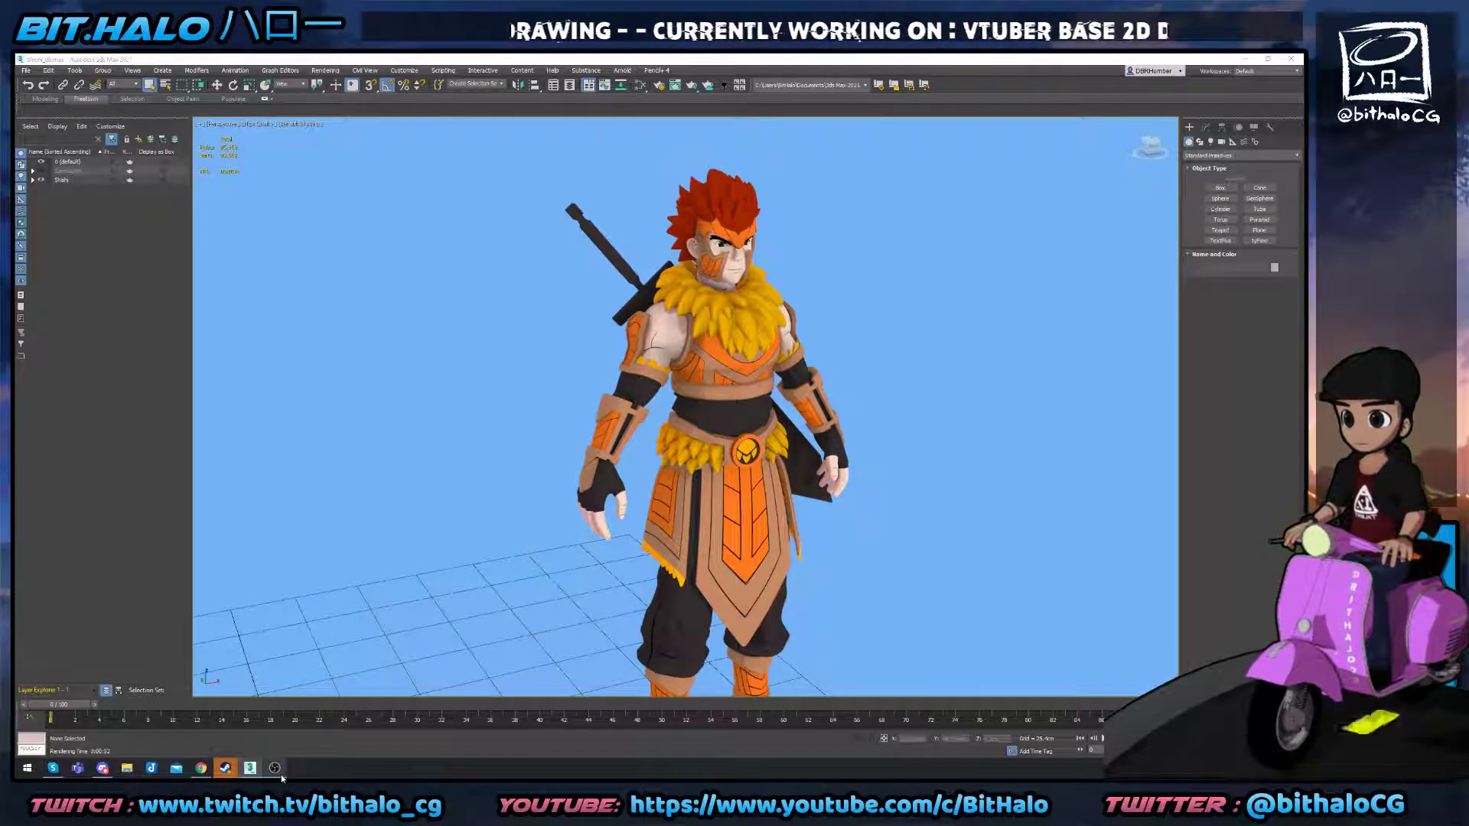